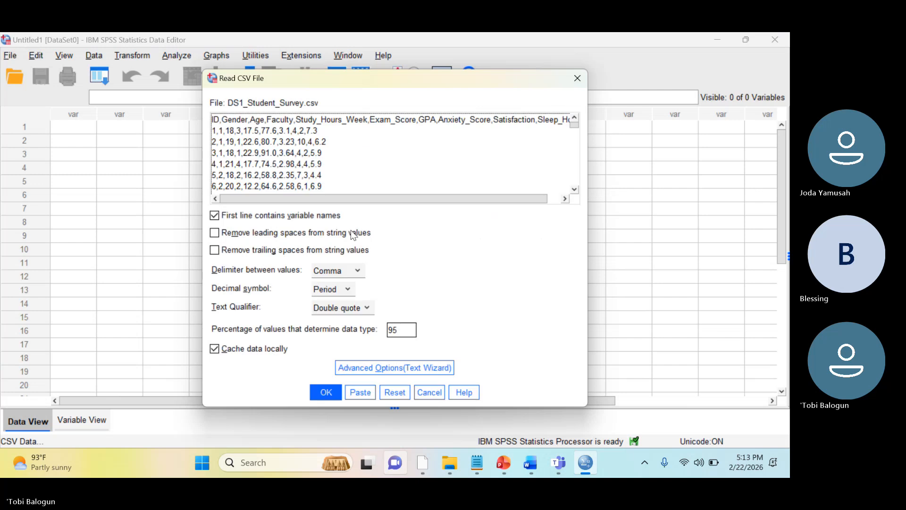
Import DS1_Student_Survey.csv with comma delimiters and variable names from the first line, and review the import log in the output window
click(328, 391)
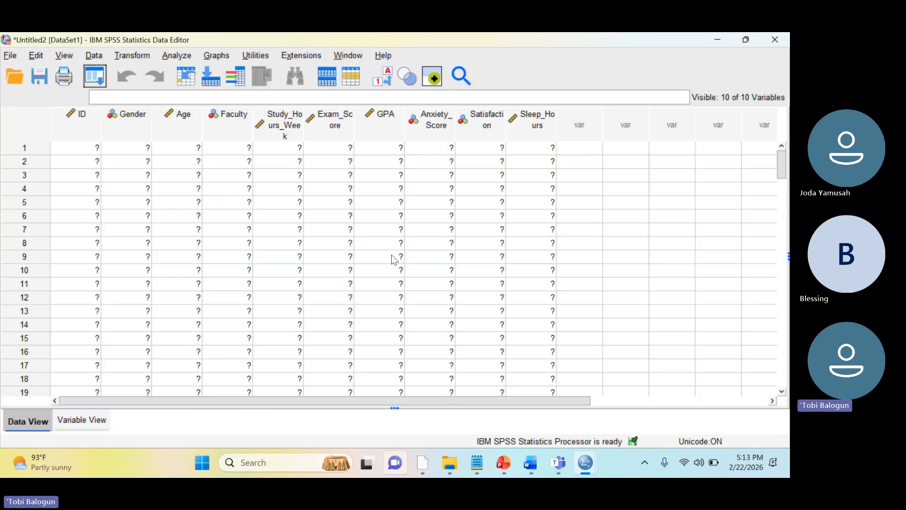
mouse_move(591, 465)
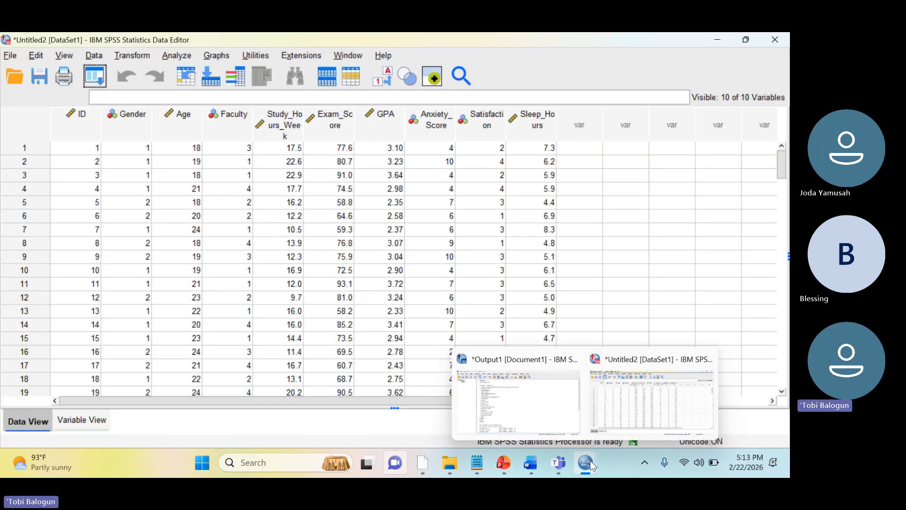
click(534, 403)
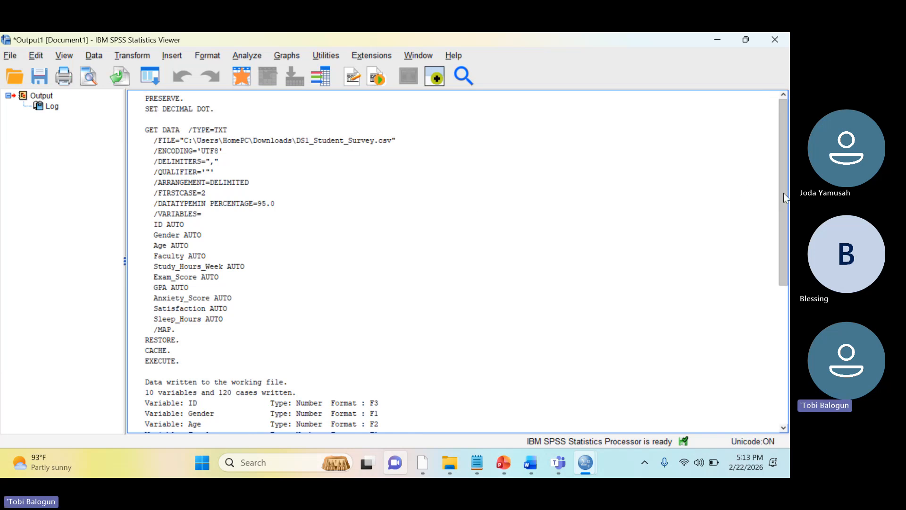
mouse_move(784, 194)
mouse_down()
mouse_move(784, 253)
mouse_move(782, 190)
mouse_up()
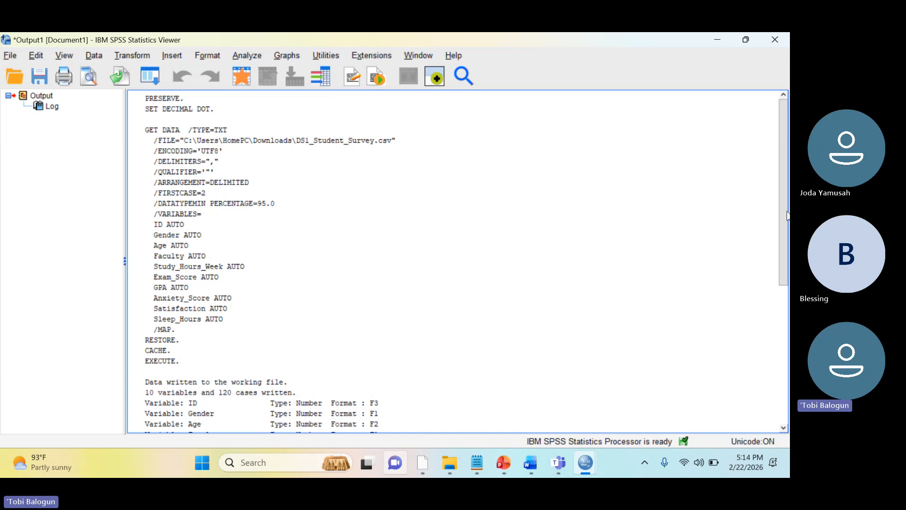
drag(786, 218, 777, 362)
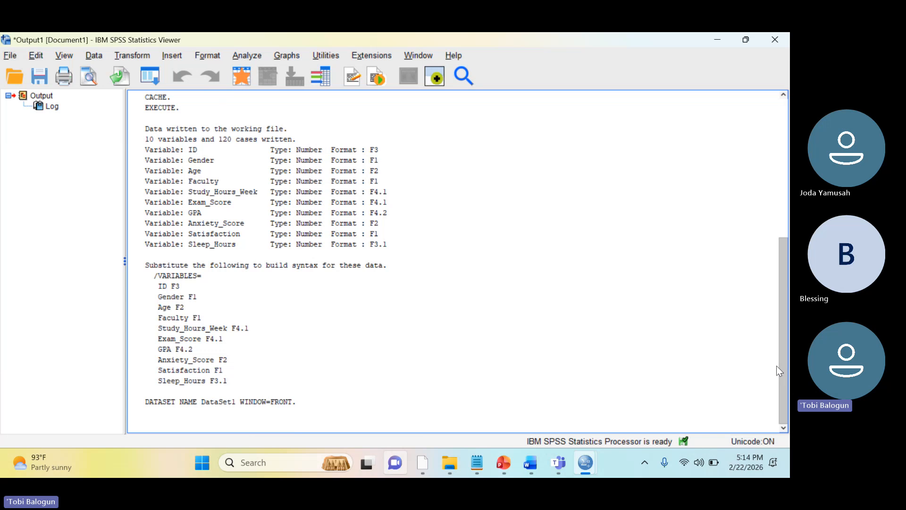
drag(776, 360, 763, 195)
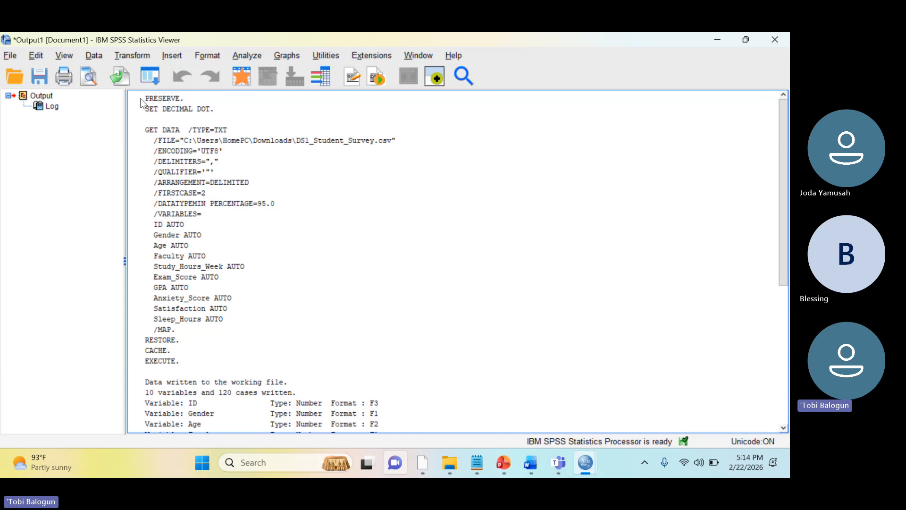
Close the output window containing the import log without saving its contents
click(186, 152)
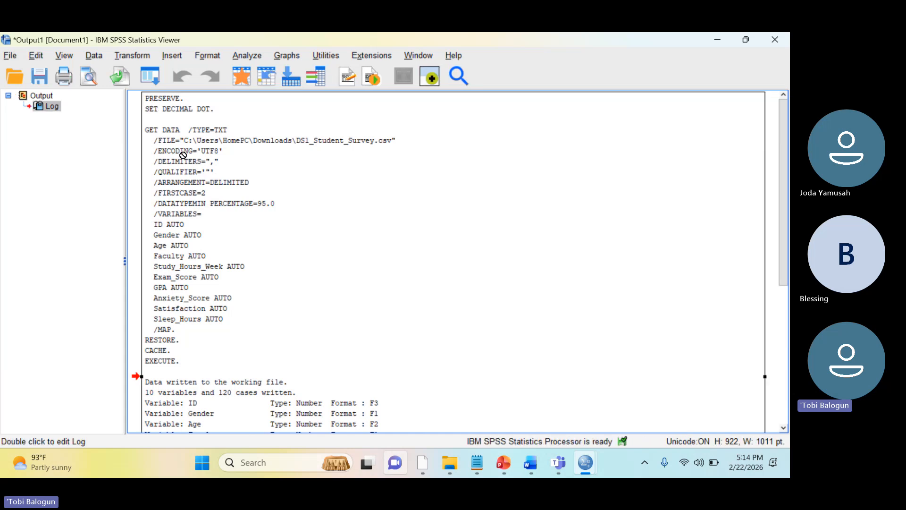
right_click(184, 154)
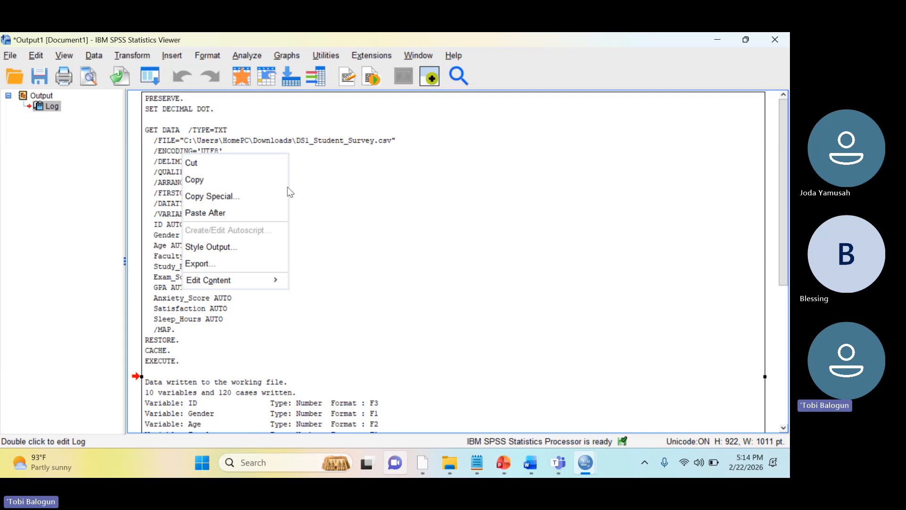
click(338, 182)
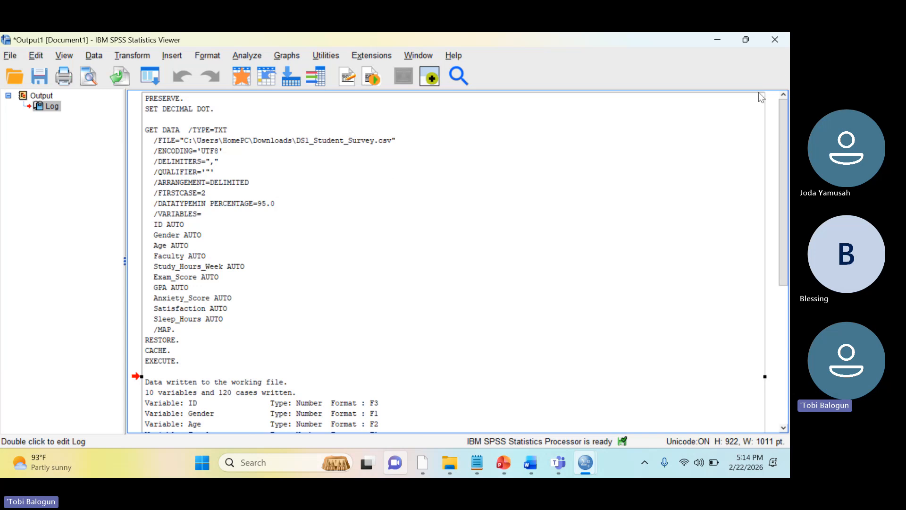
click(774, 40)
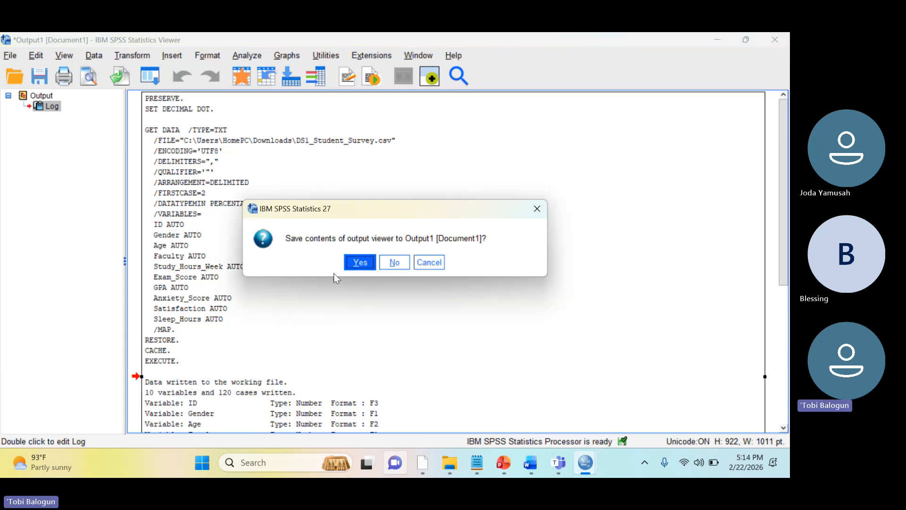
click(395, 263)
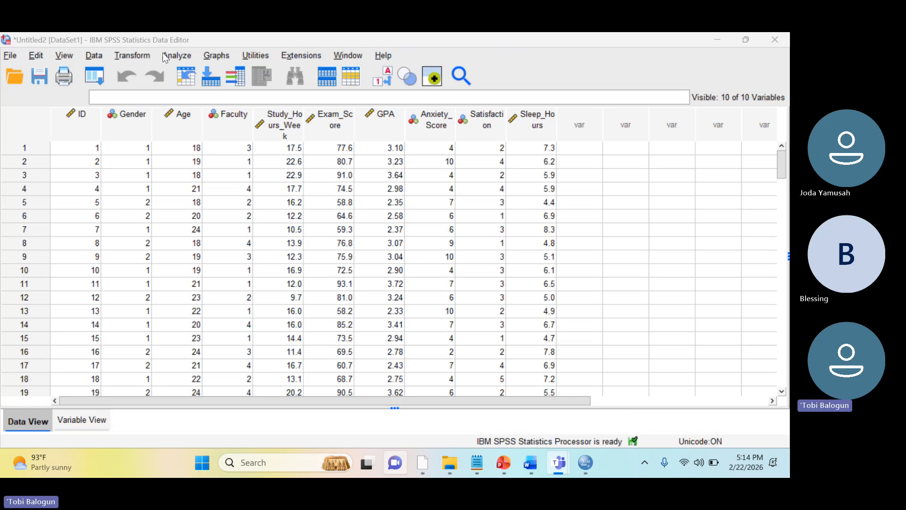
Create a new syntax file and minimize its window to return to the dataset
click(13, 56)
click(13, 56)
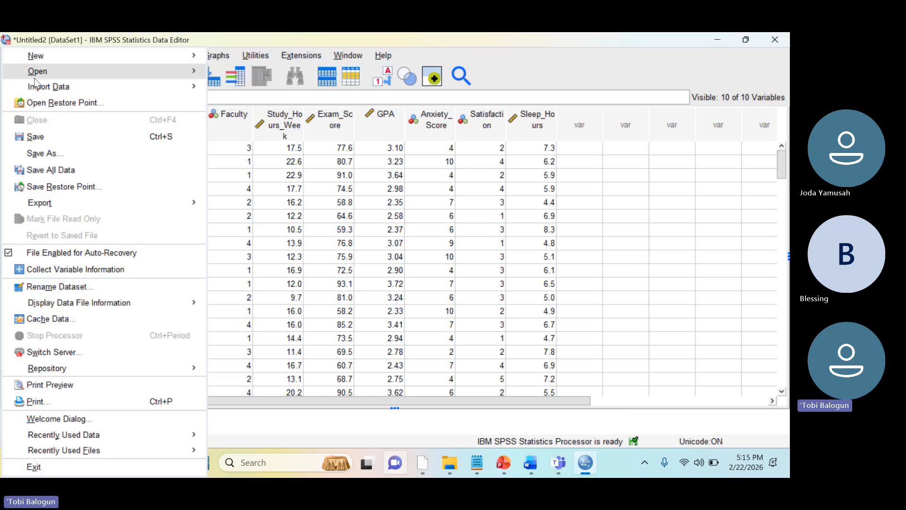
mouse_move(48, 90)
mouse_move(93, 58)
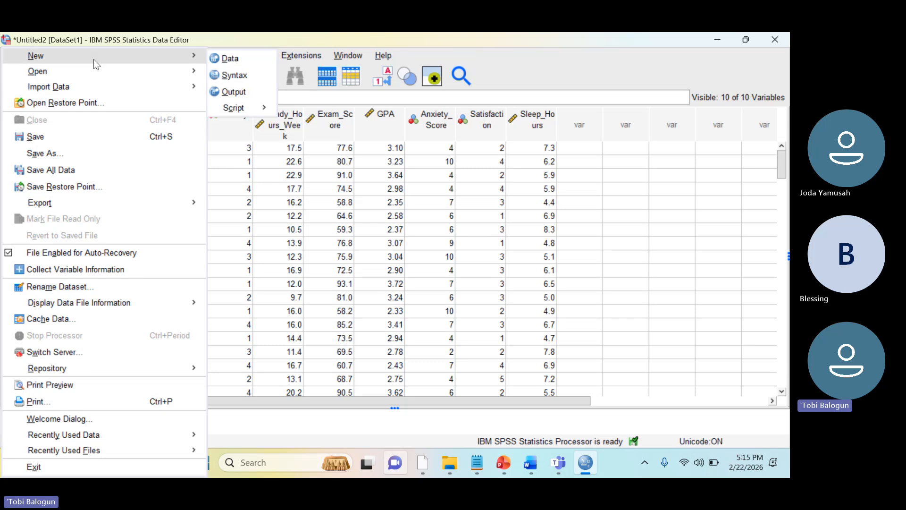
click(232, 75)
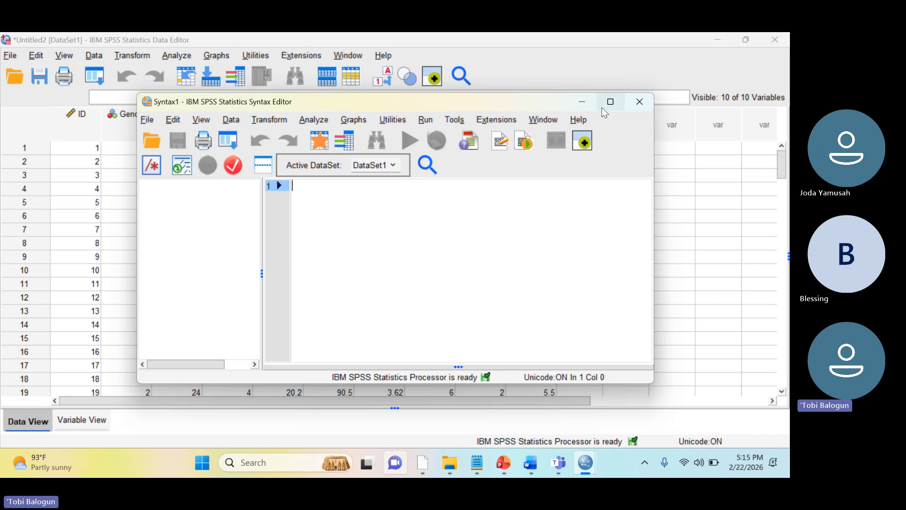
click(583, 105)
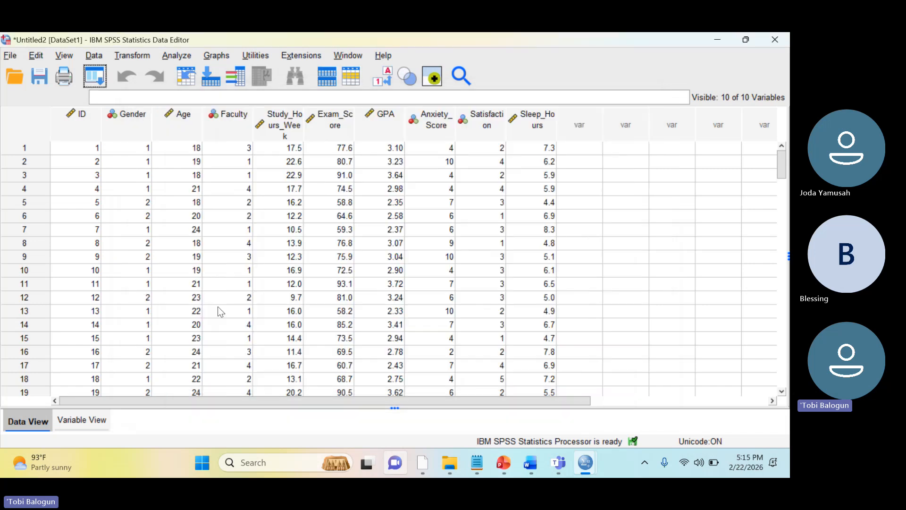
Set the measurement level of ID to Nominal and of Anxiety_Score and Satisfaction to Ordinal
click(83, 418)
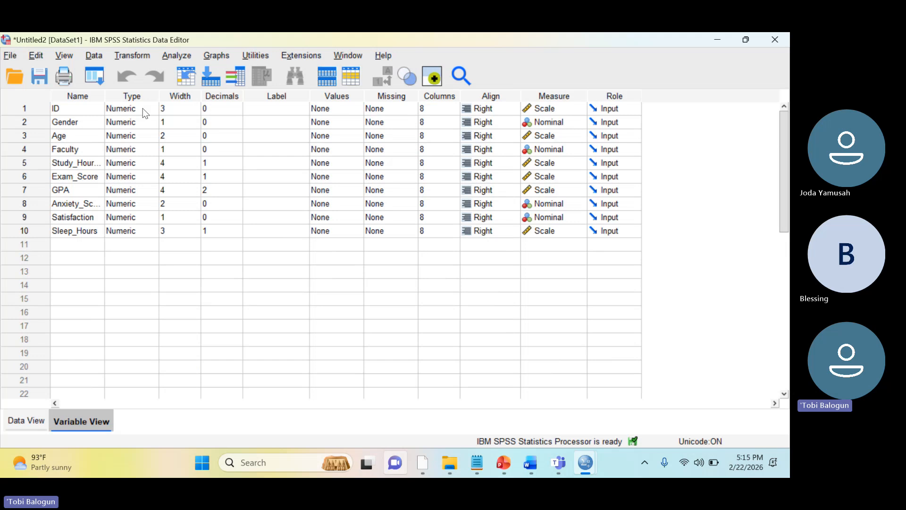
click(548, 108)
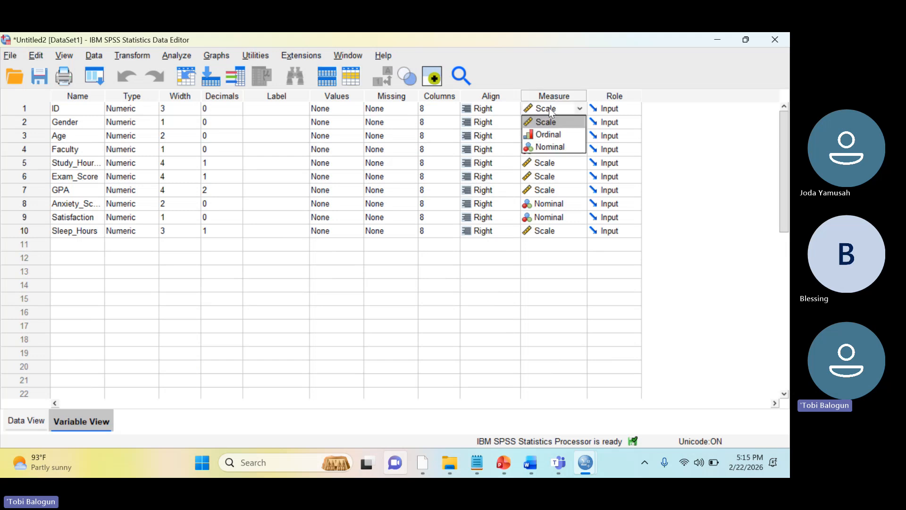
click(551, 147)
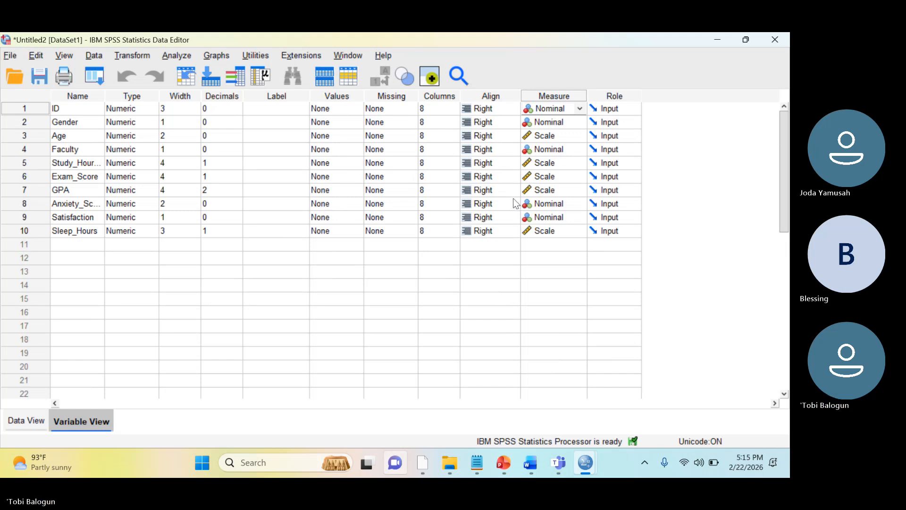
click(556, 208)
click(550, 230)
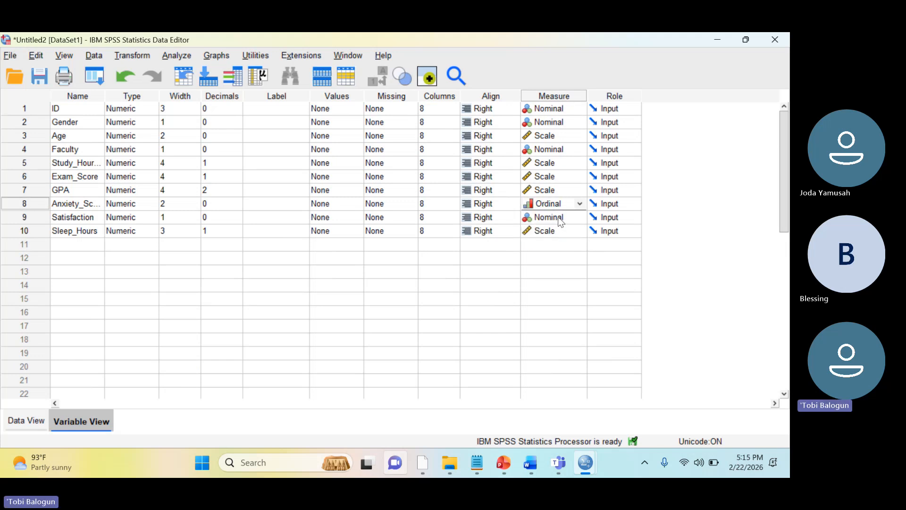
click(557, 219)
click(558, 241)
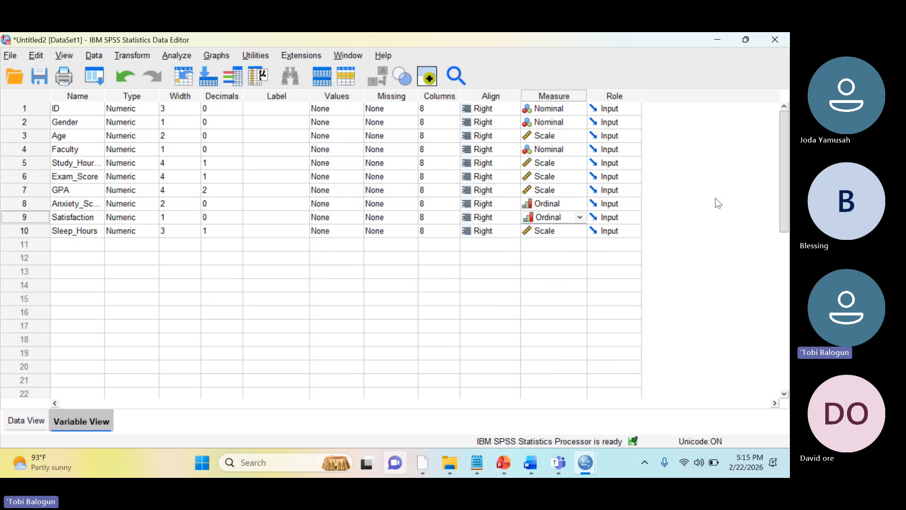
Save the dataset as Analysis_2 in SPSS Statistics format in the Day3 folder, and close the resulting output window without saving it
click(38, 420)
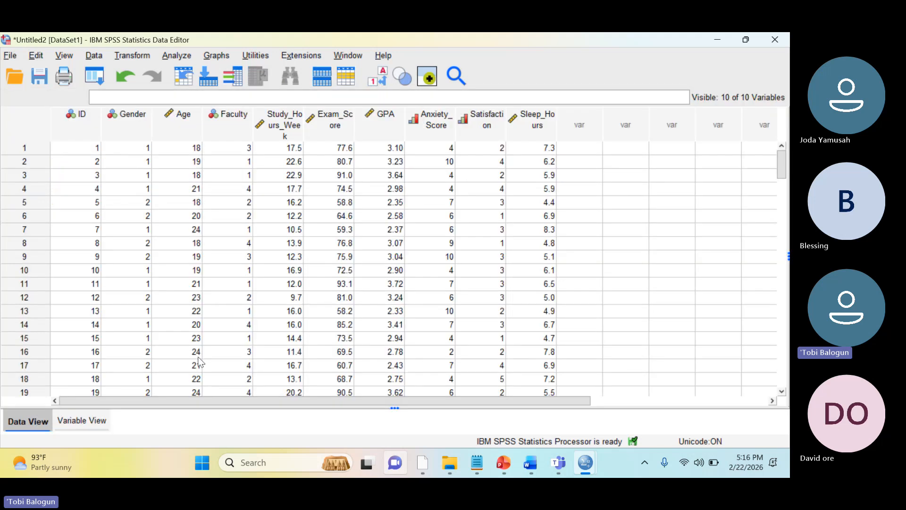
key(ctrl+s)
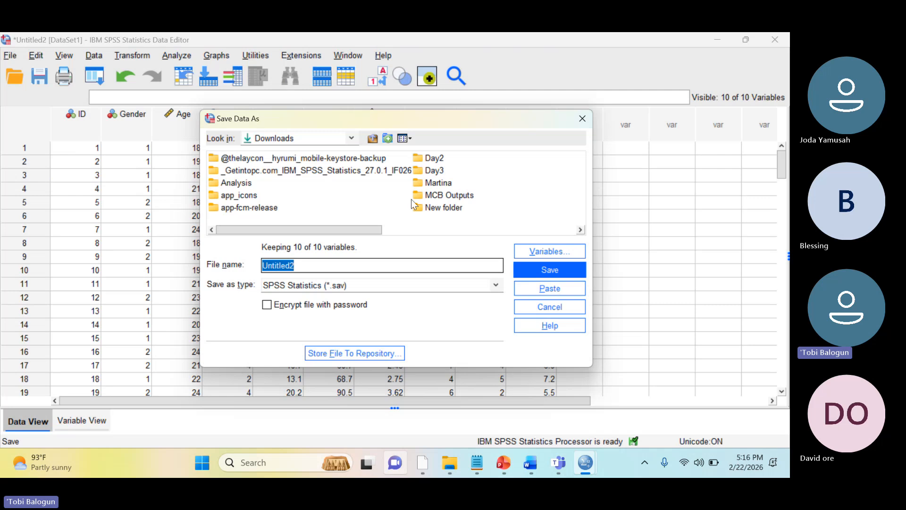
double_click(436, 169)
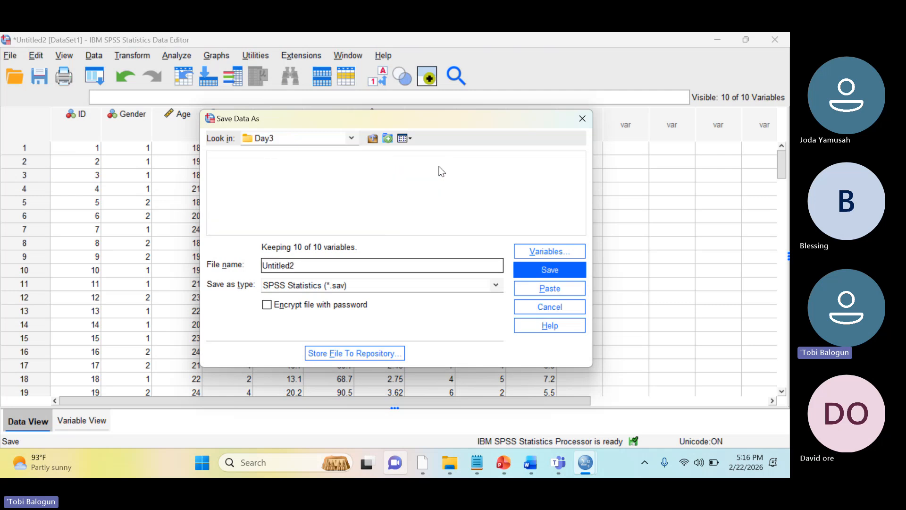
double_click(338, 265)
text(Analysis)
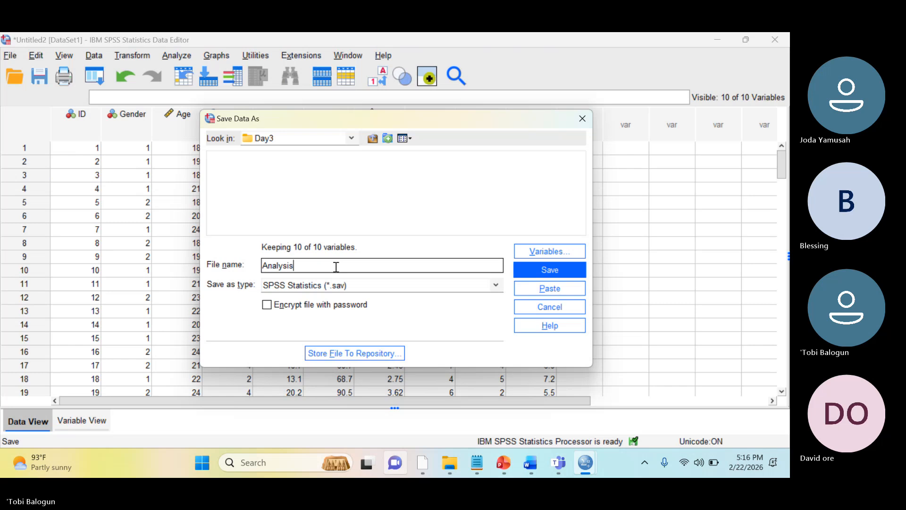
text(_@)
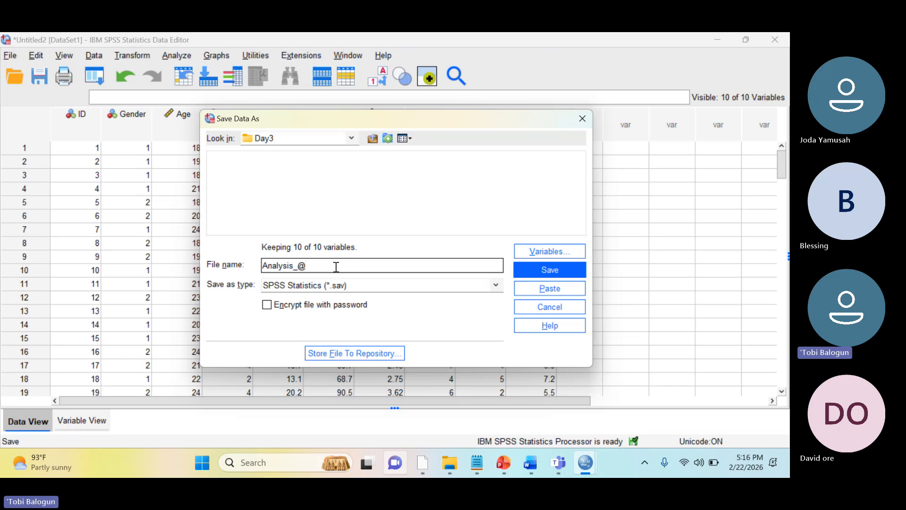
key(BackSpace)
text(2)
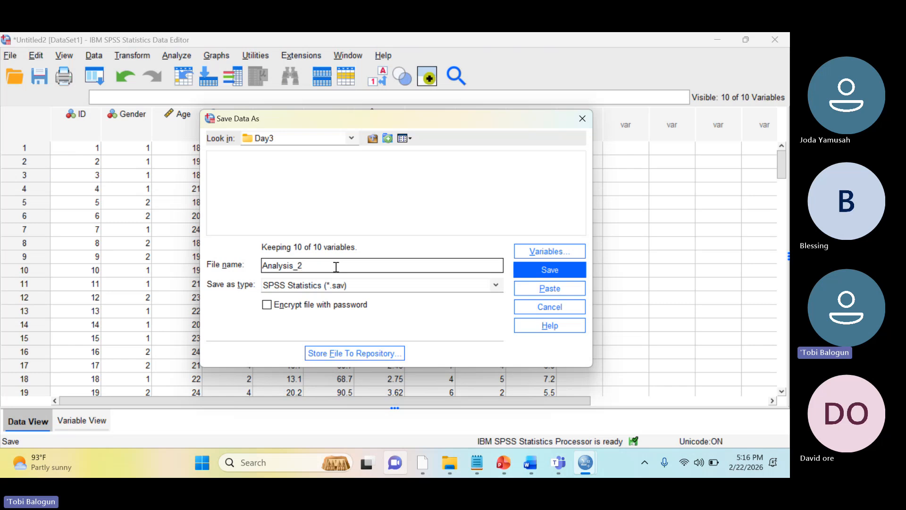
click(530, 273)
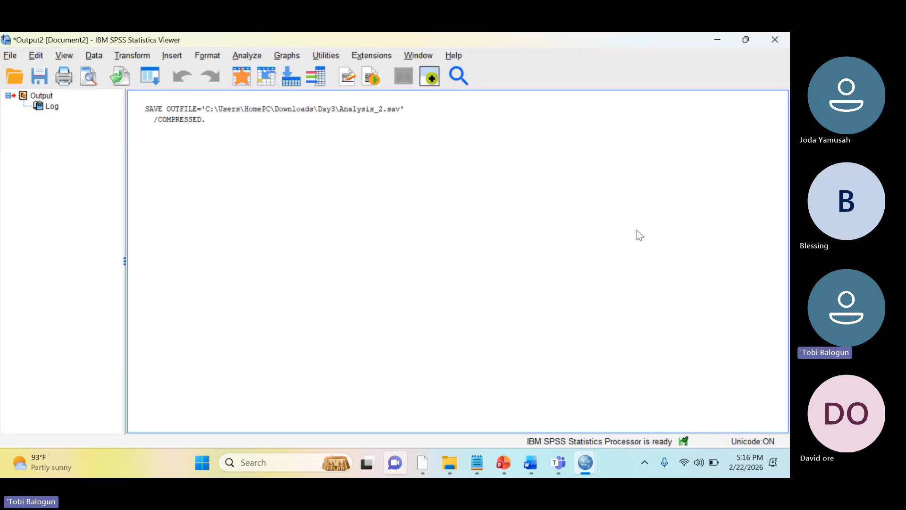
click(774, 40)
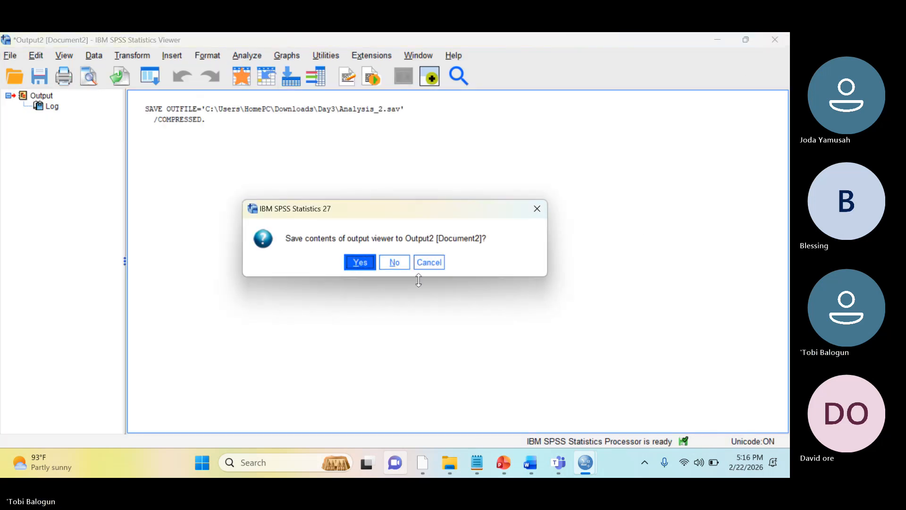
click(390, 266)
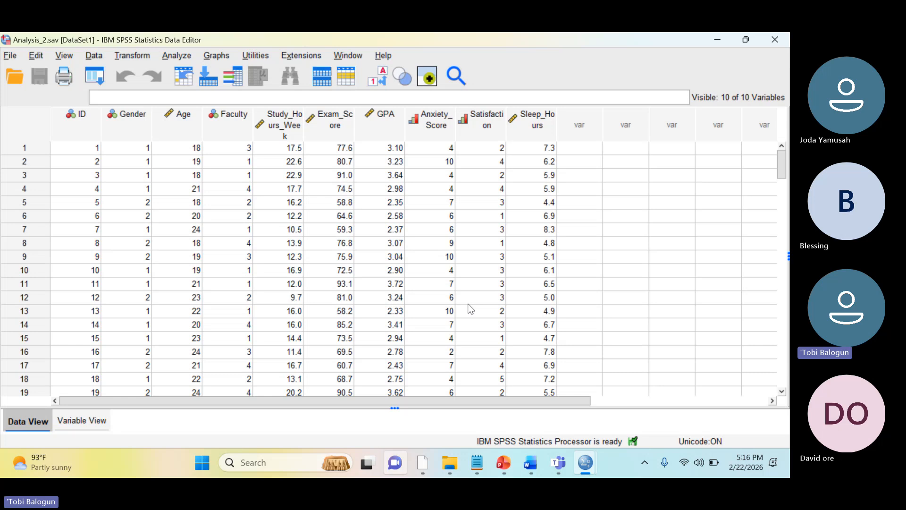
mouse_move(556, 462)
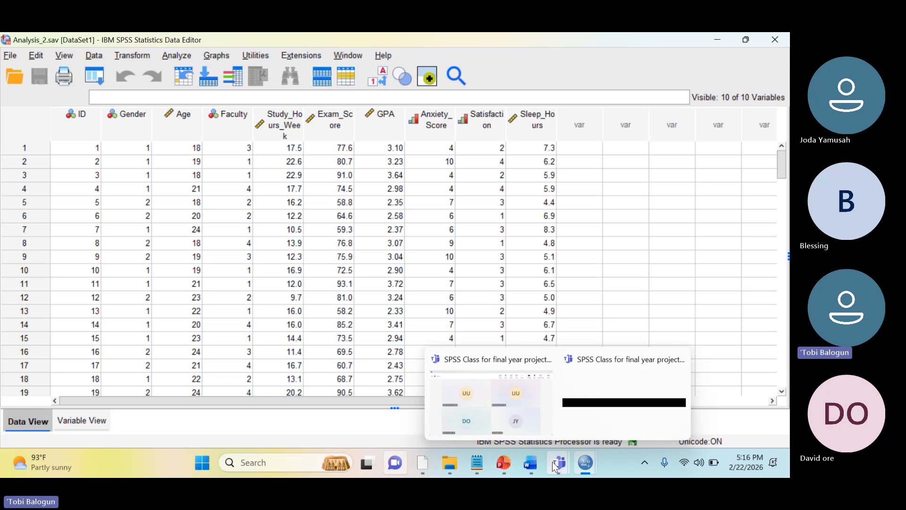
click(520, 404)
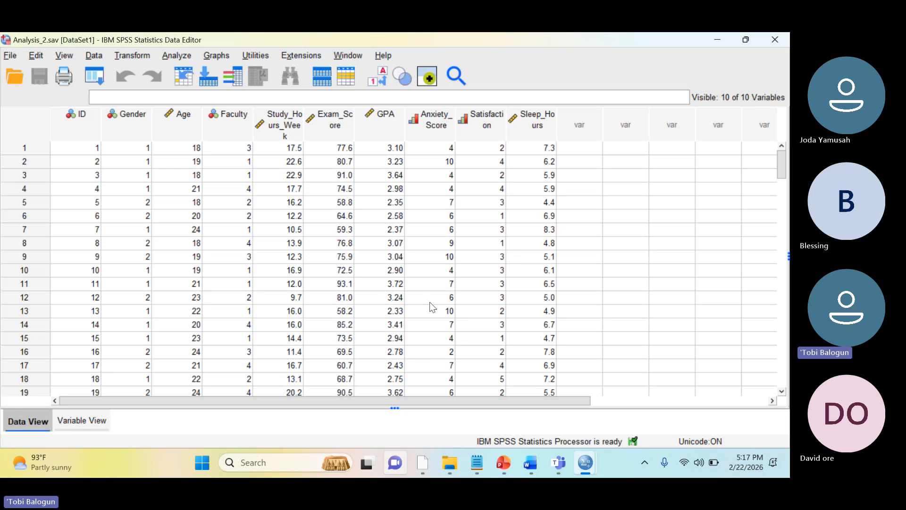
Switch to Google AI Studio in the browser and open a new Playground chat
mouse_move(426, 468)
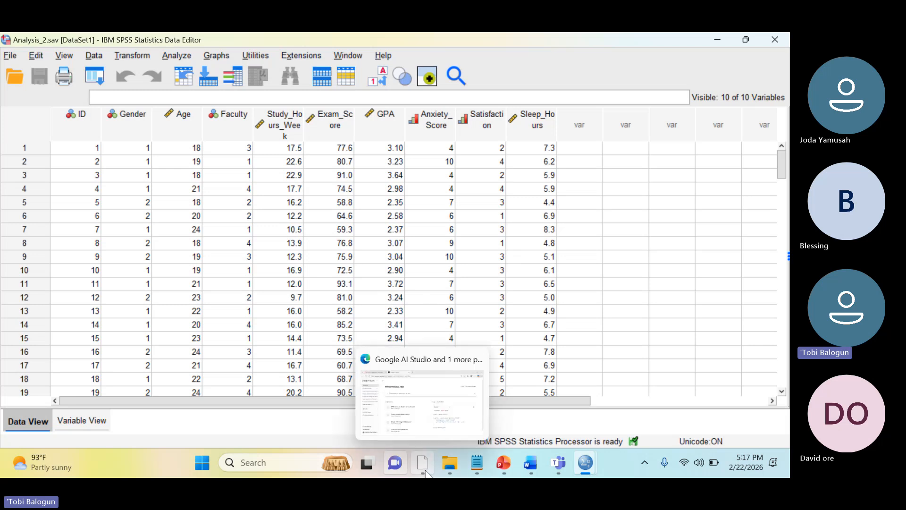
click(415, 397)
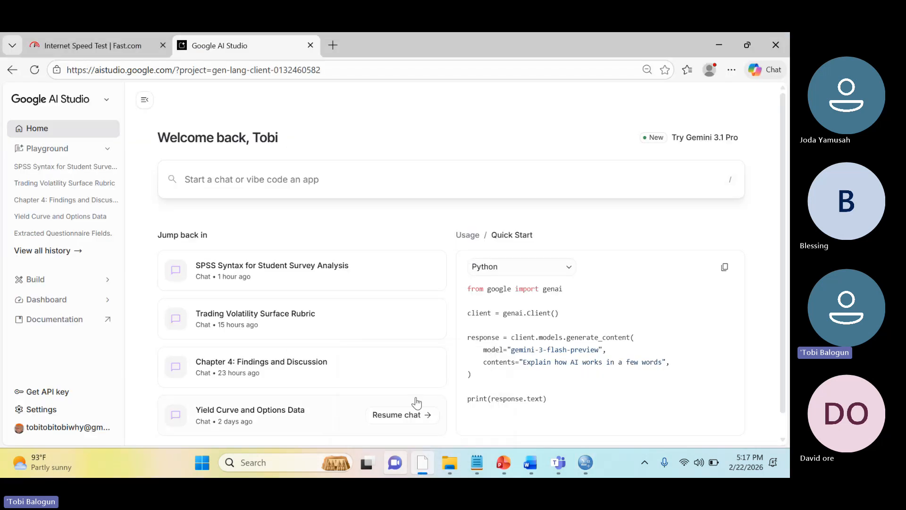
click(367, 180)
click(369, 142)
click(65, 156)
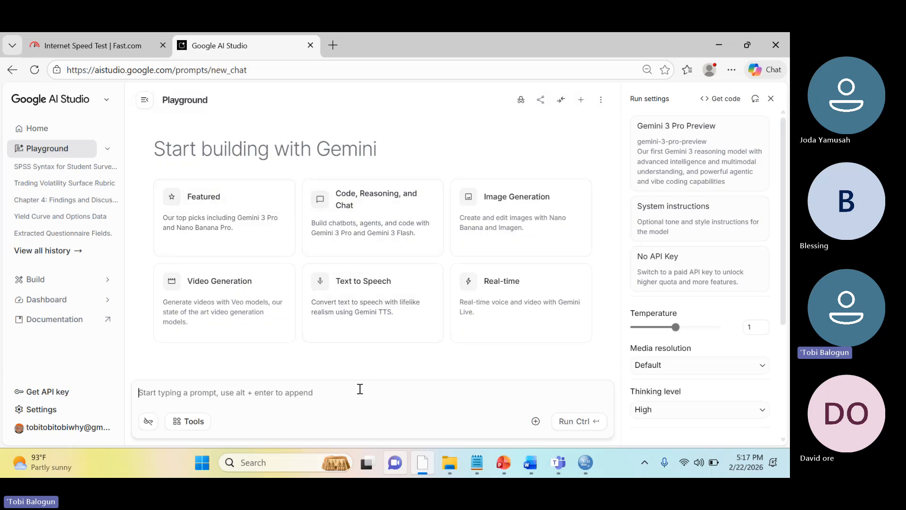
Switch to the Project document in Word and save it
click(530, 464)
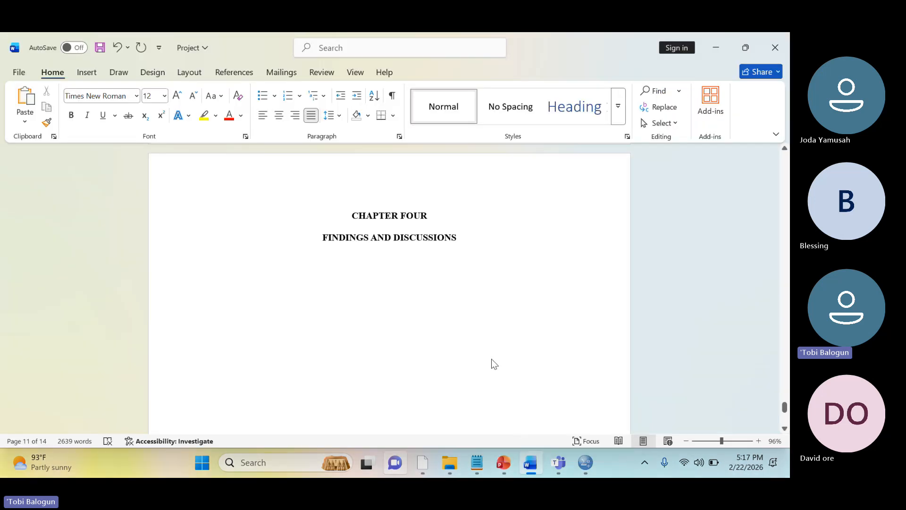
click(492, 338)
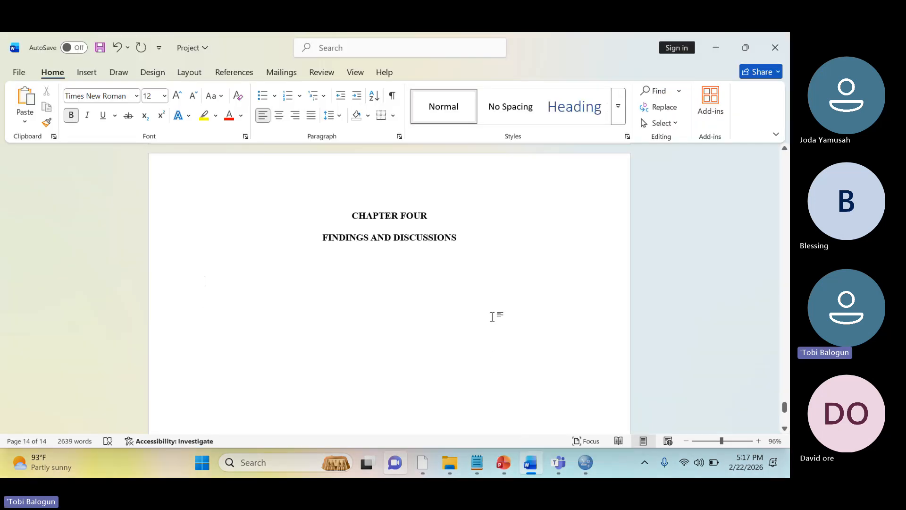
scroll(491, 316, up, 15)
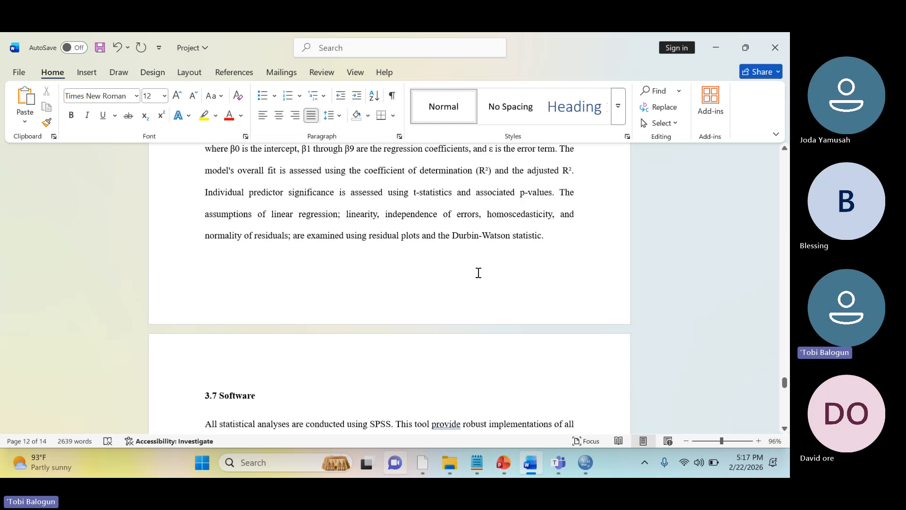
key(ctrl+s)
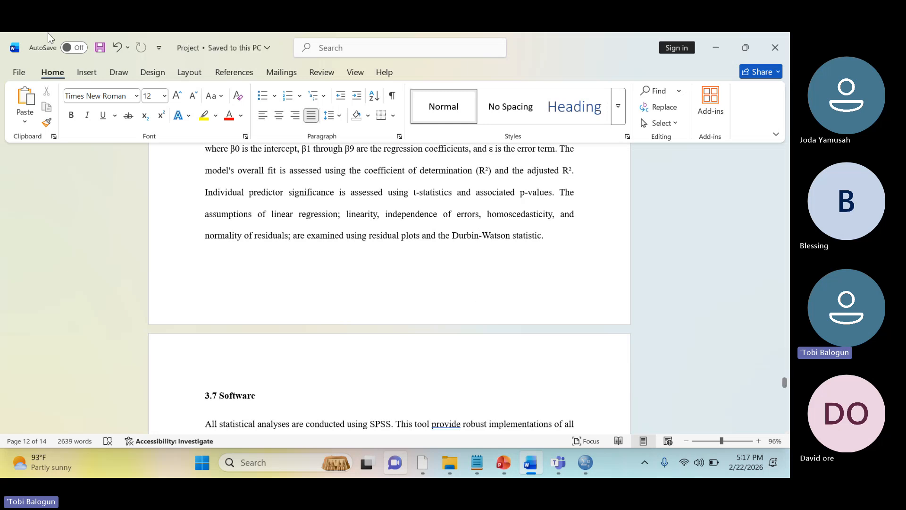
Export the document as a PDF named Project in the Day3 folder, and close the PDF that opens in the browser
click(19, 73)
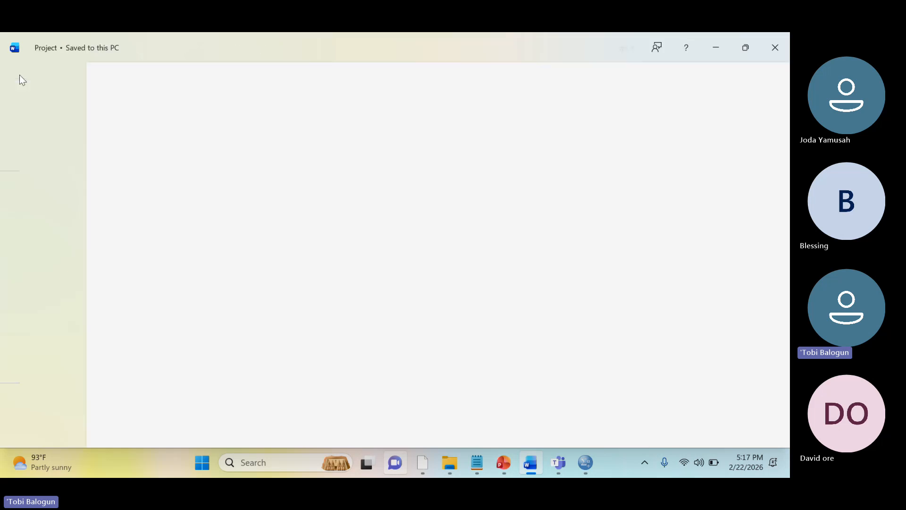
click(36, 340)
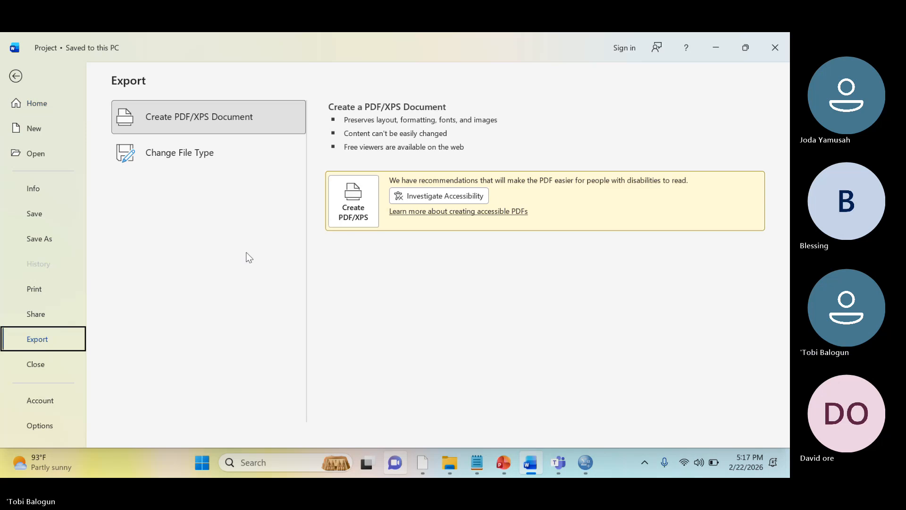
click(357, 214)
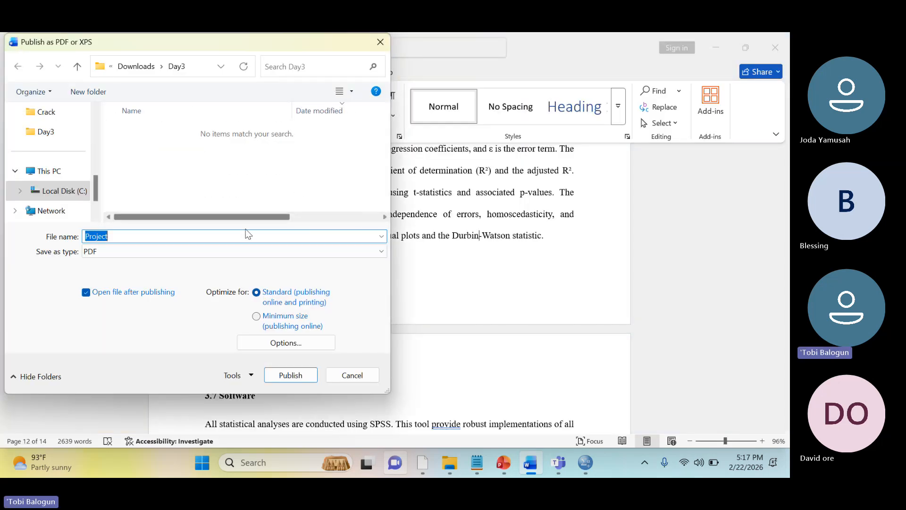
click(290, 375)
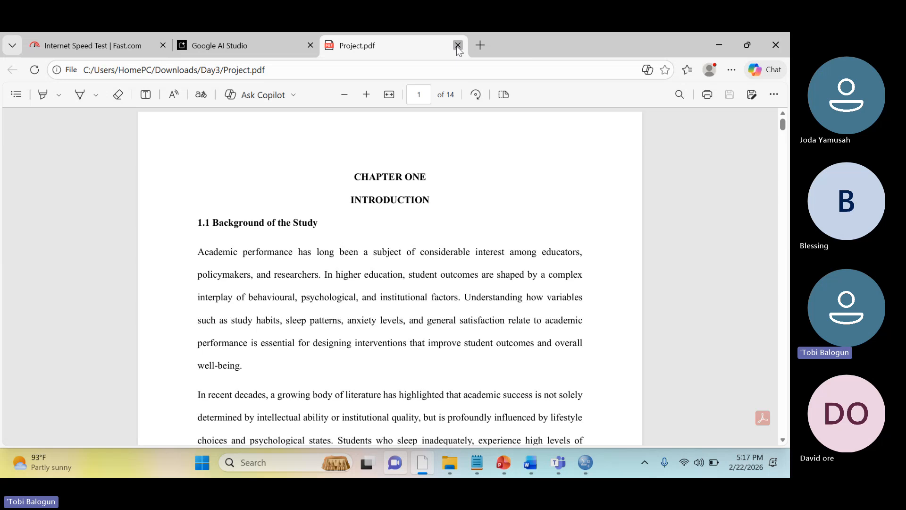
click(458, 46)
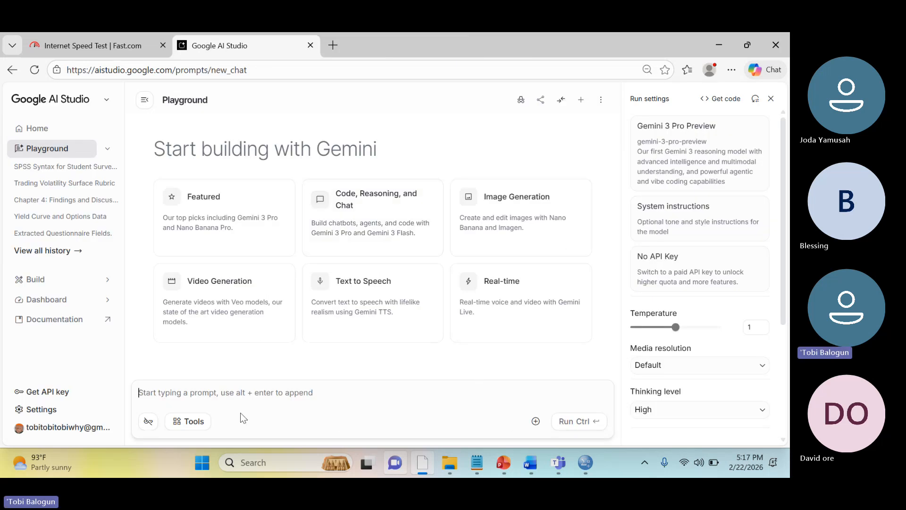
Attach the Project PDF from the Day3 folder in File Explorer to the new Google AI Studio prompt
click(450, 464)
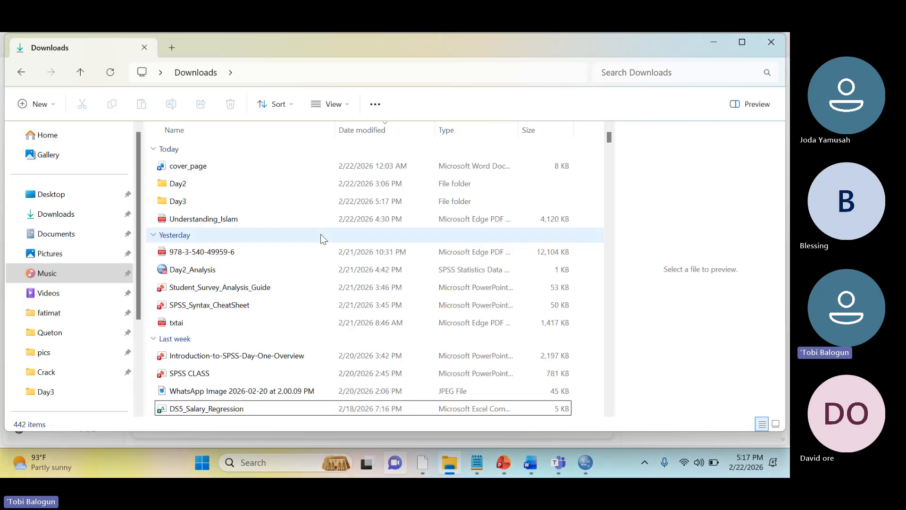
click(275, 197)
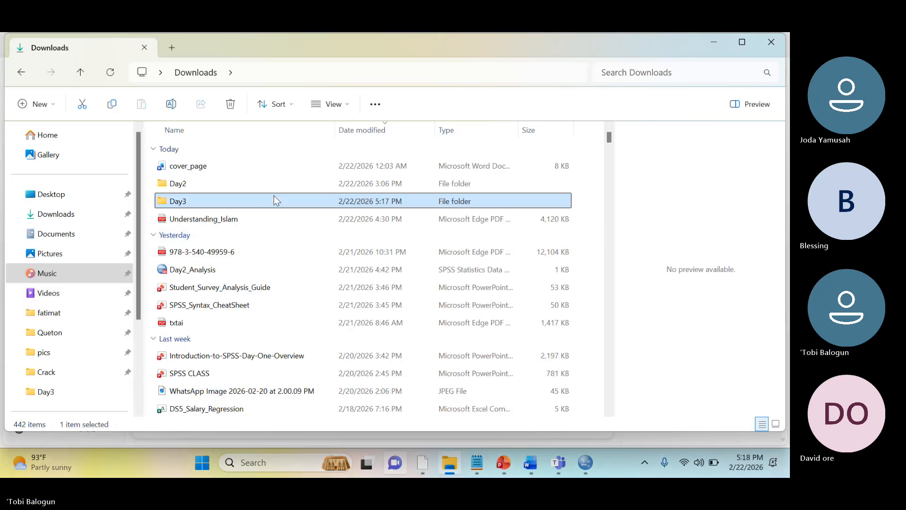
double_click(273, 196)
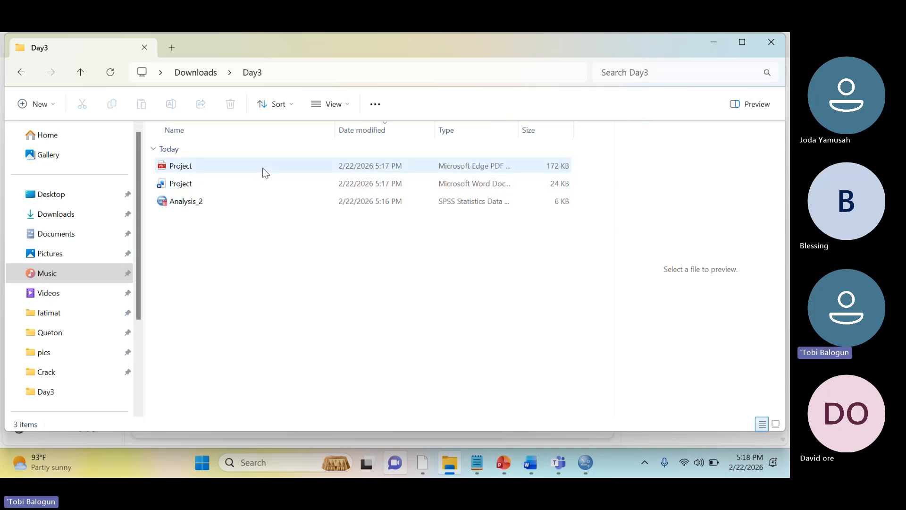
drag(270, 169, 305, 179)
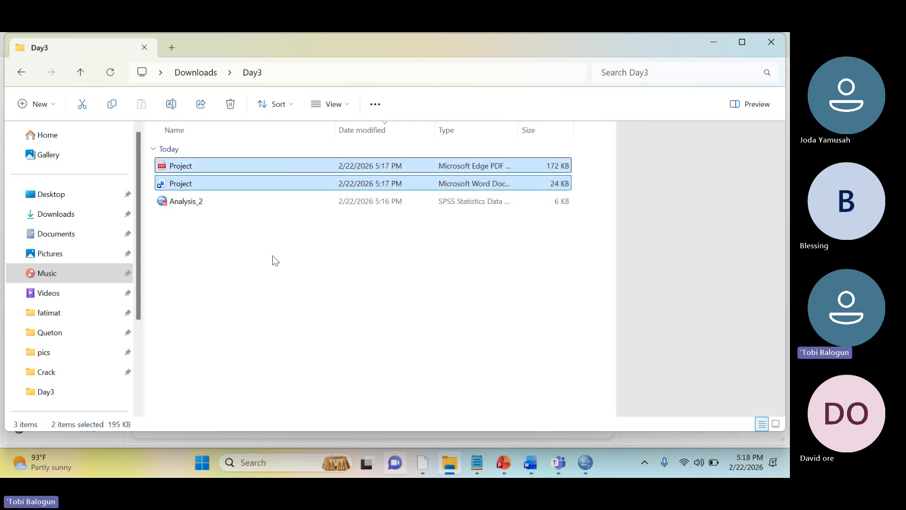
click(273, 255)
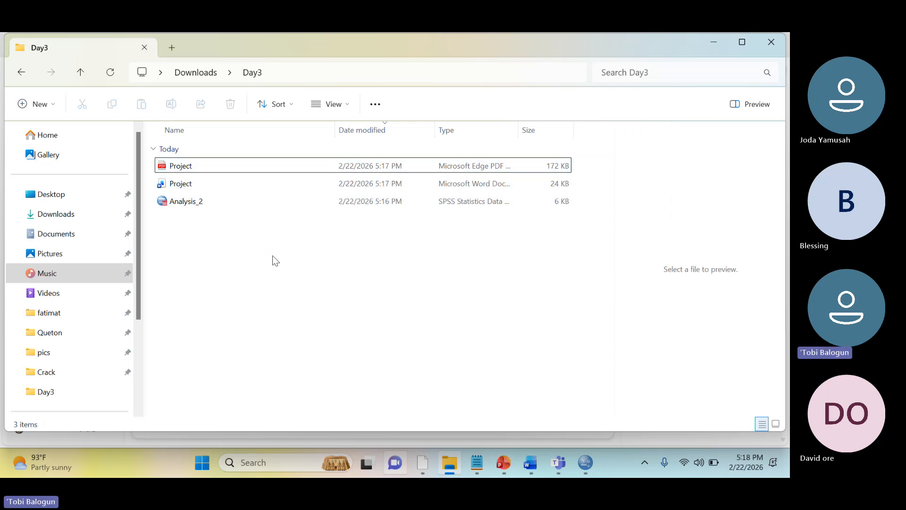
double_click(280, 169)
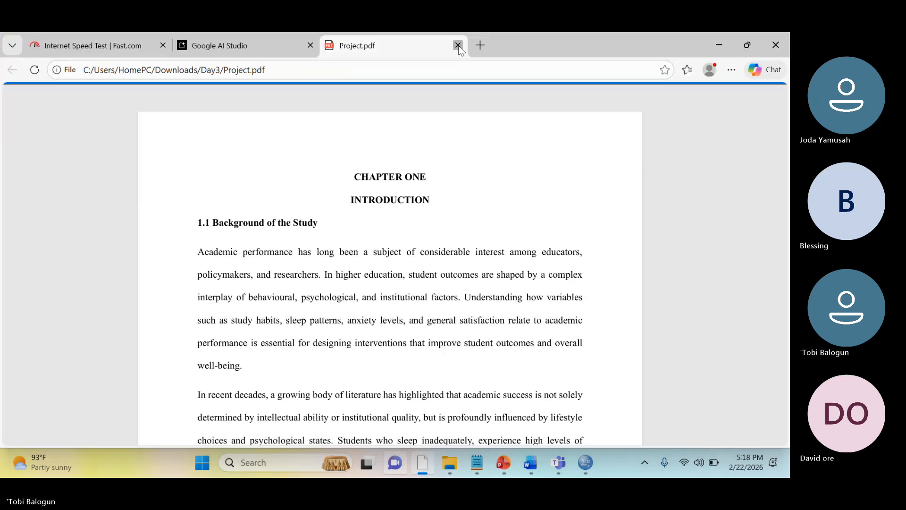
click(458, 45)
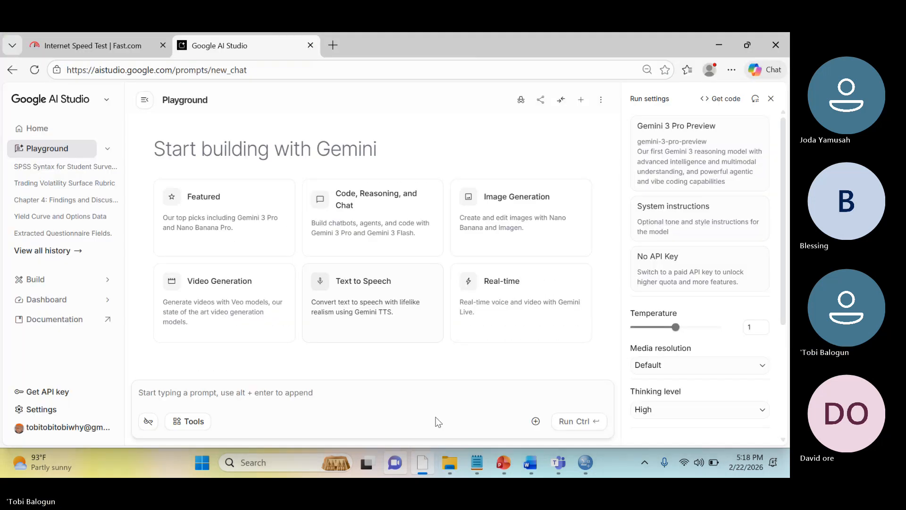
mouse_move(446, 463)
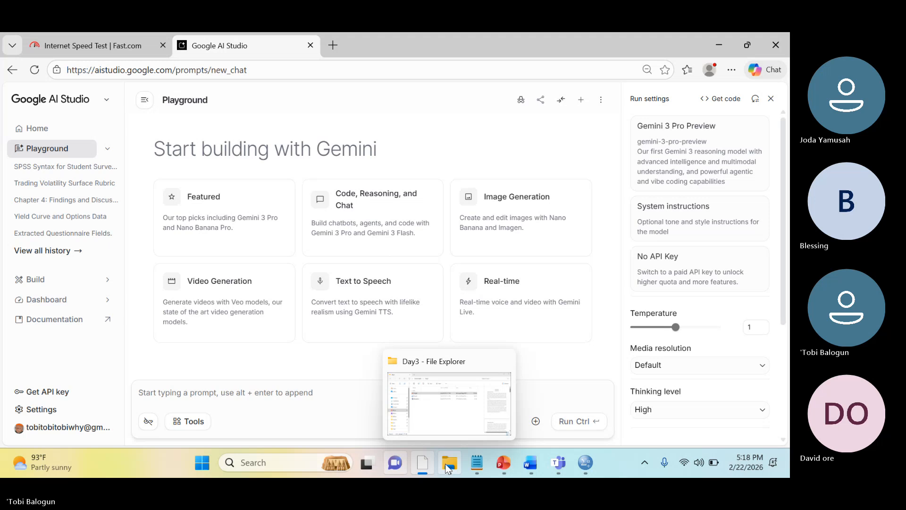
click(449, 407)
drag(325, 183, 386, 377)
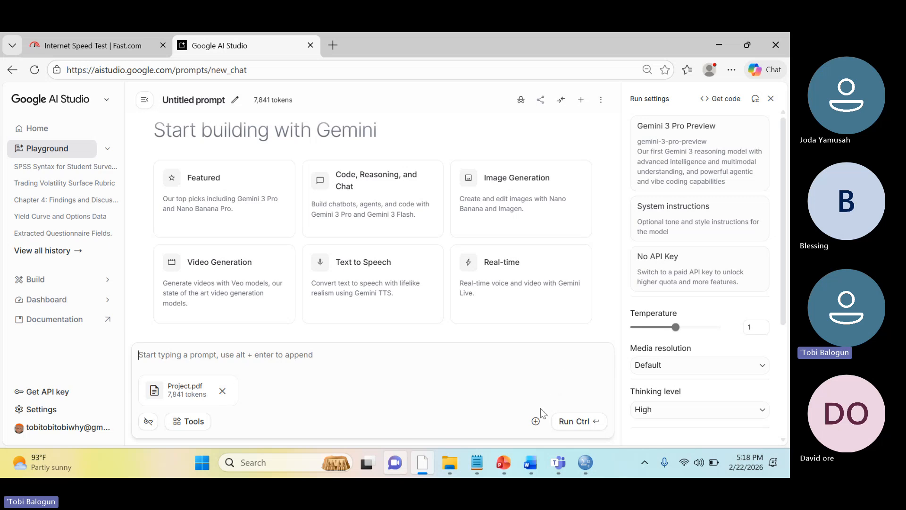
Upload the DS1_Student_Survey file from the Downloads folder as a second attachment to the prompt
mouse_move(456, 460)
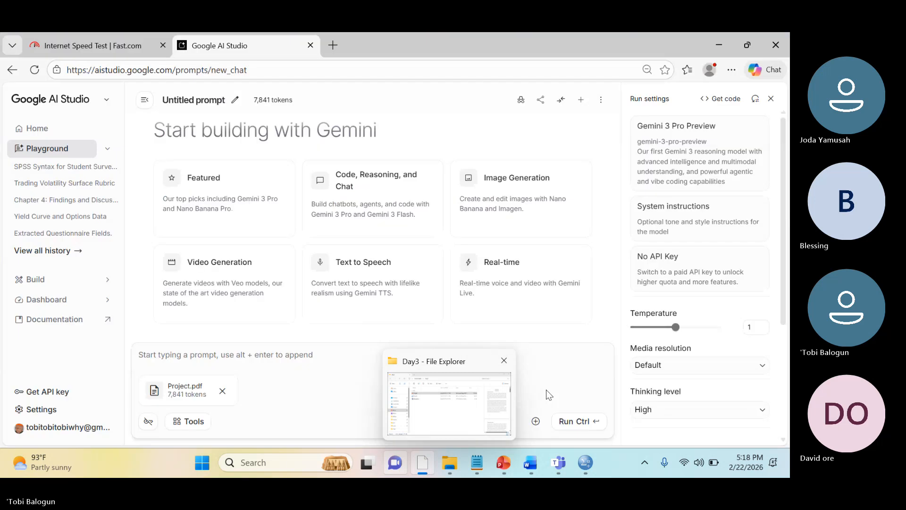
click(536, 421)
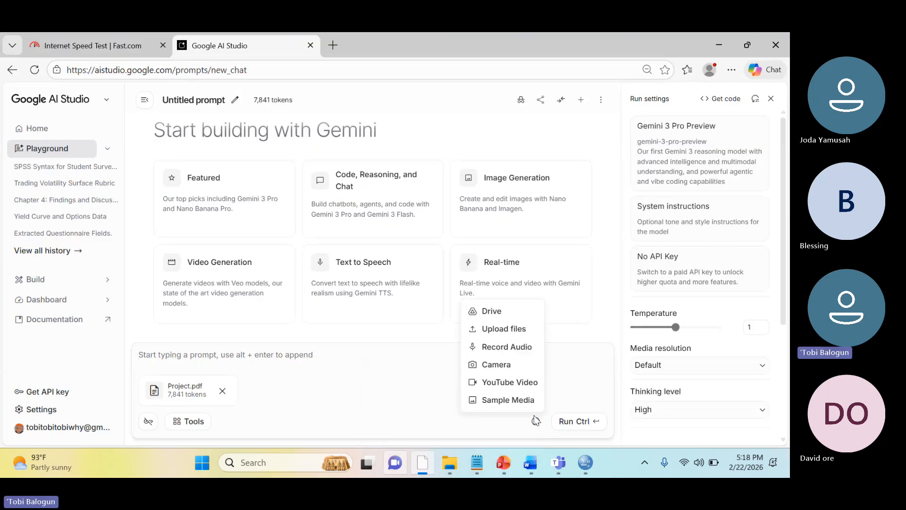
click(514, 328)
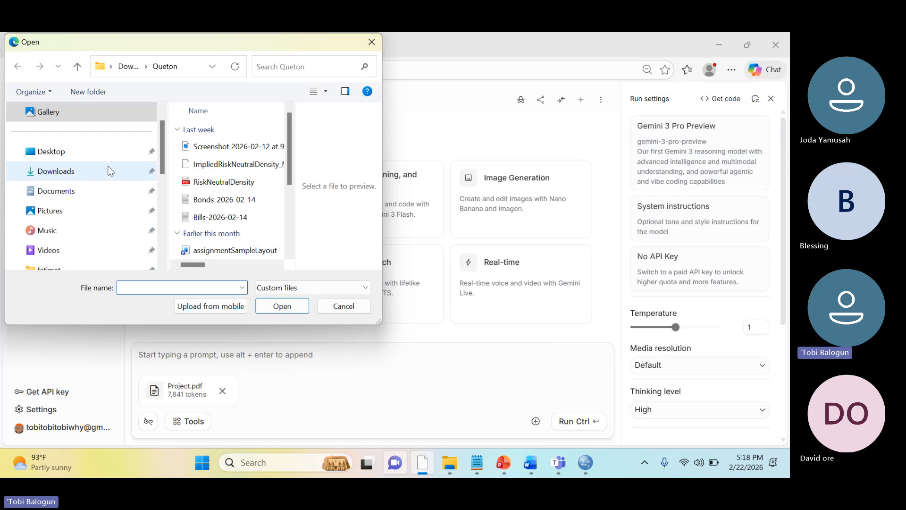
click(101, 175)
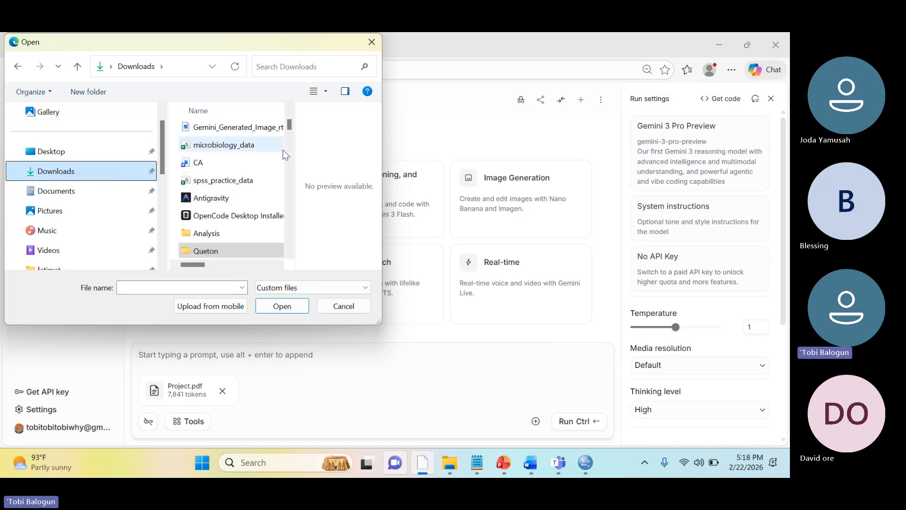
click(191, 288)
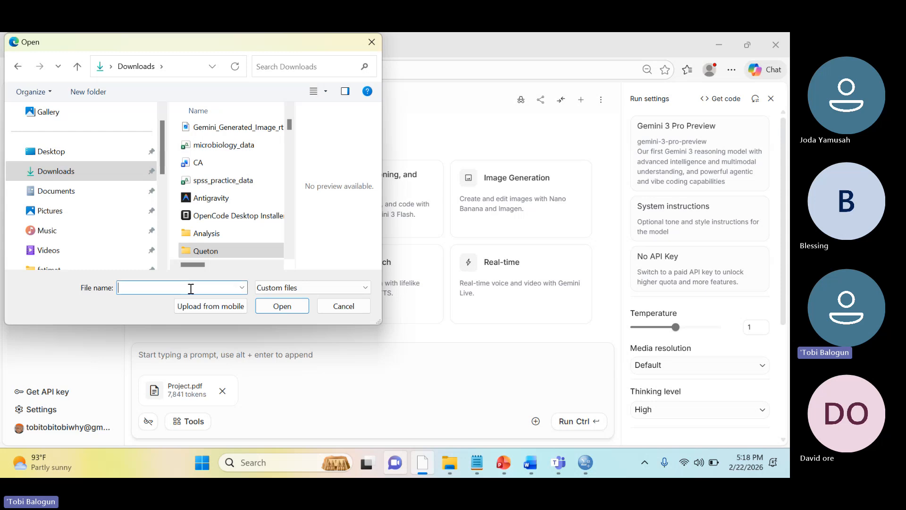
text(D)
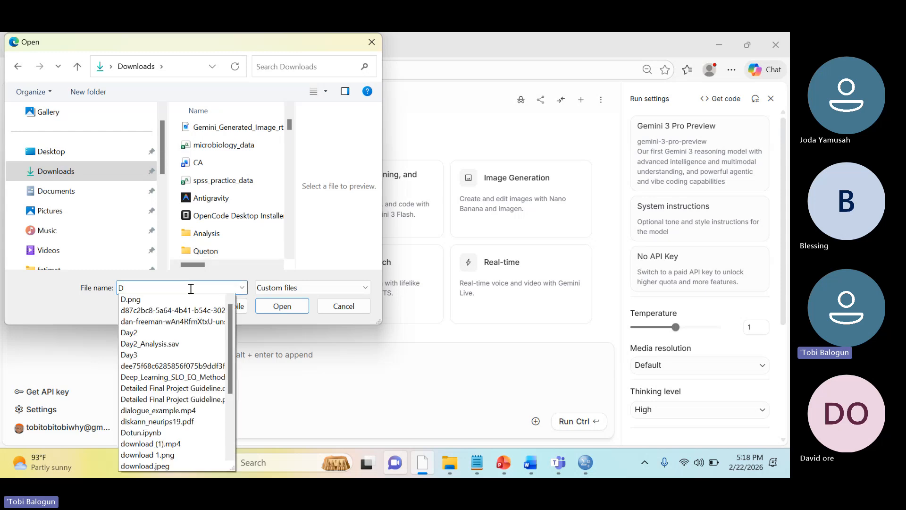
key(BackSpace)
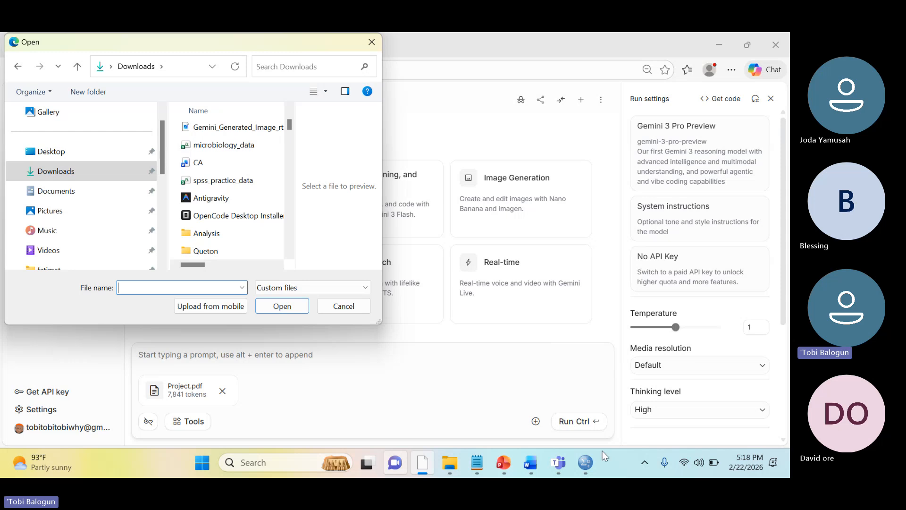
mouse_move(598, 466)
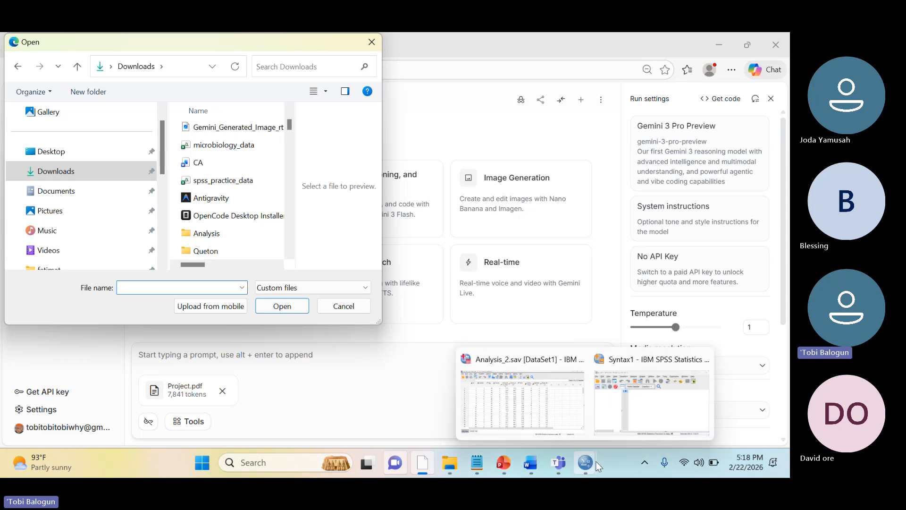
click(542, 401)
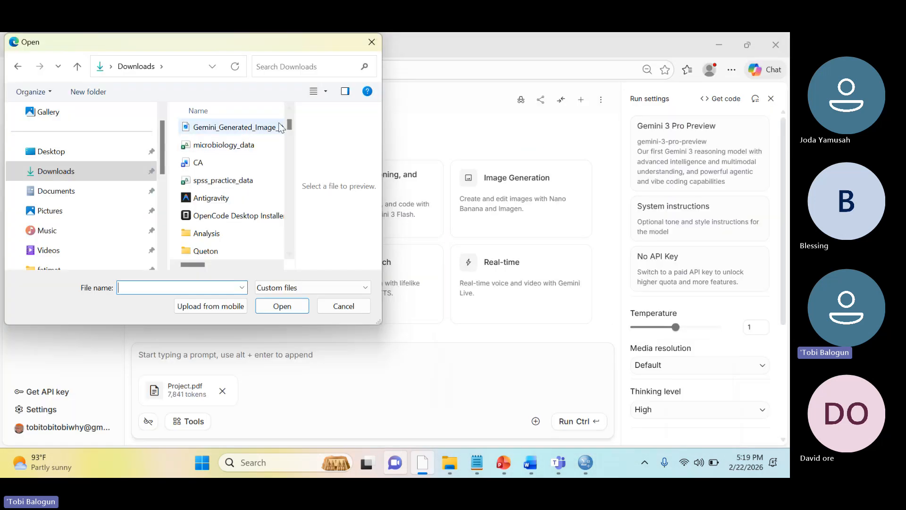
drag(288, 123, 289, 121)
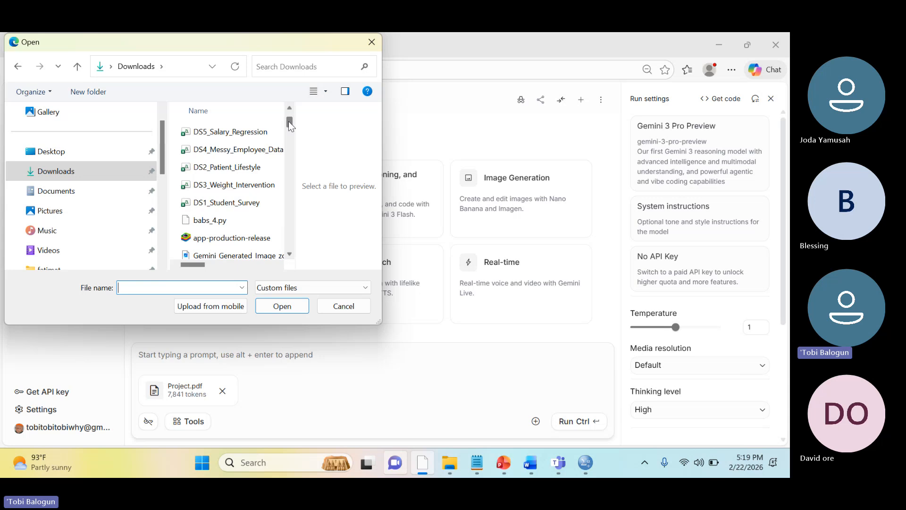
click(238, 203)
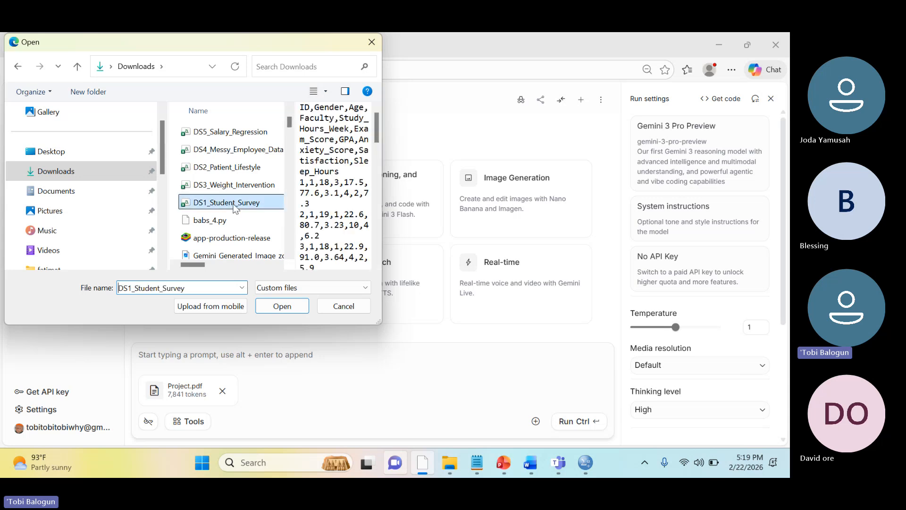
click(270, 307)
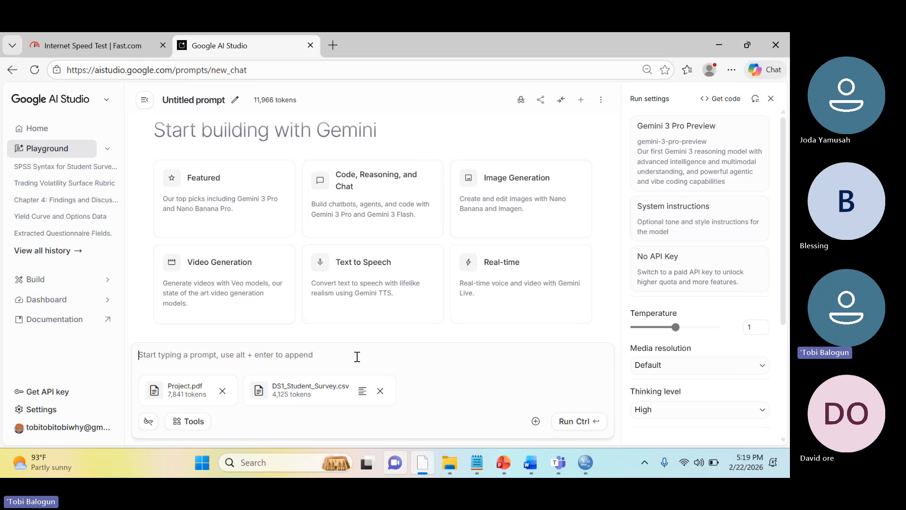
Begin the prompt with "Assume the dataset is imported in an SPSS environment"
text(Assue)
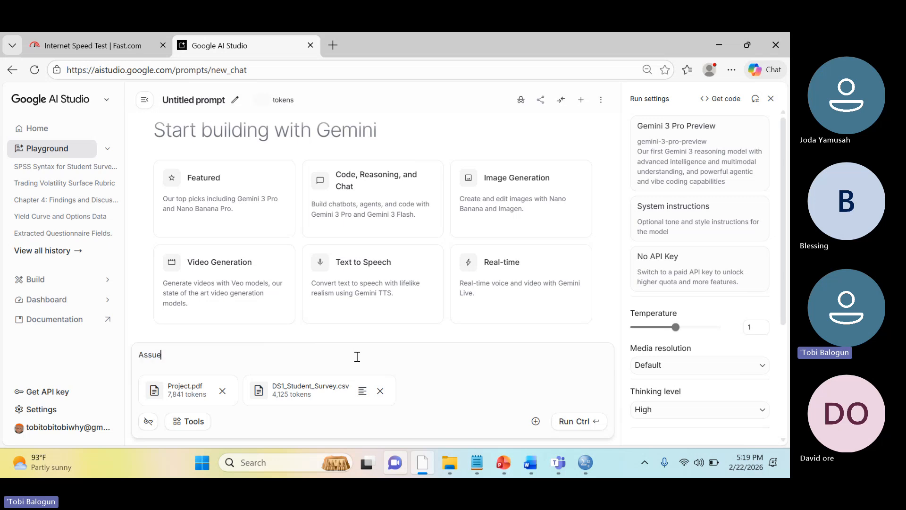
key(BackSpace)
text(m)
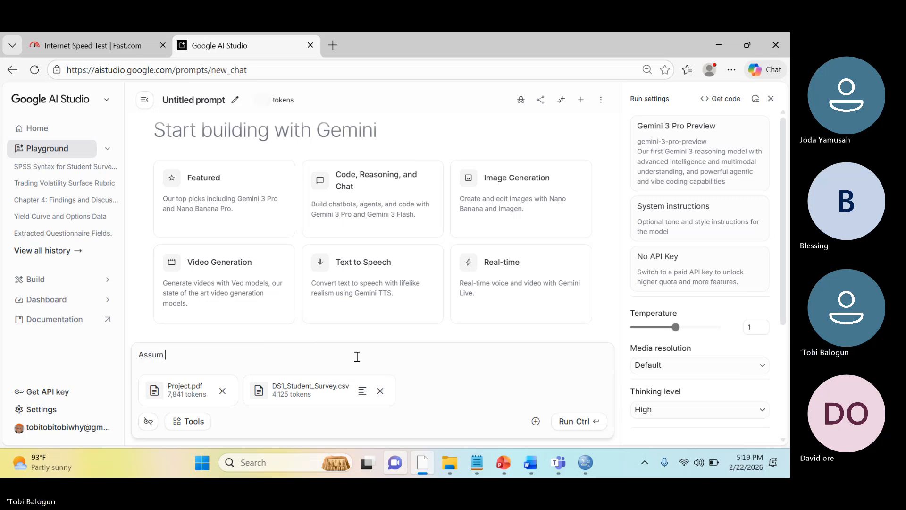
text(e te data)
key(BackSpace)
key(BackSpace)
key(BackSpace)
key(BackSpace)
key(BackSpace)
key(BackSpace)
key(BackSpace)
text(te)
key(BackSpace)
text(he d)
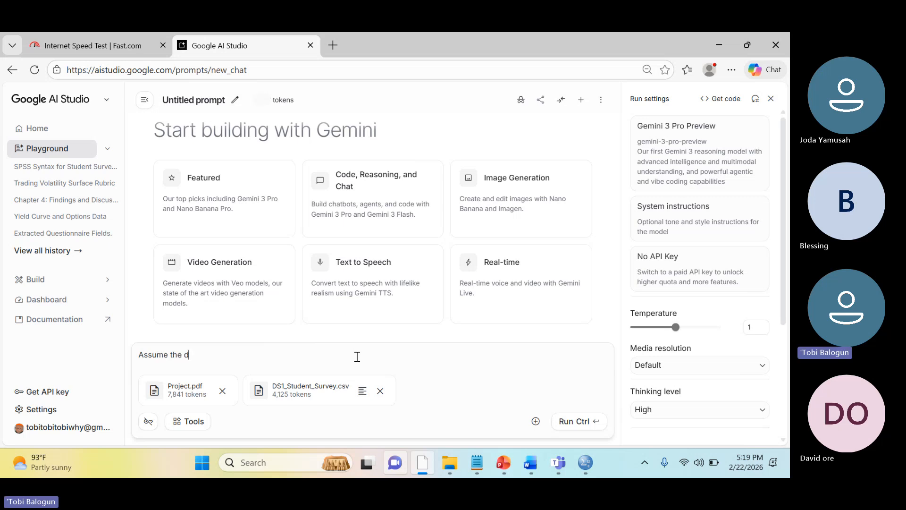
text(ataset is imported in an S)
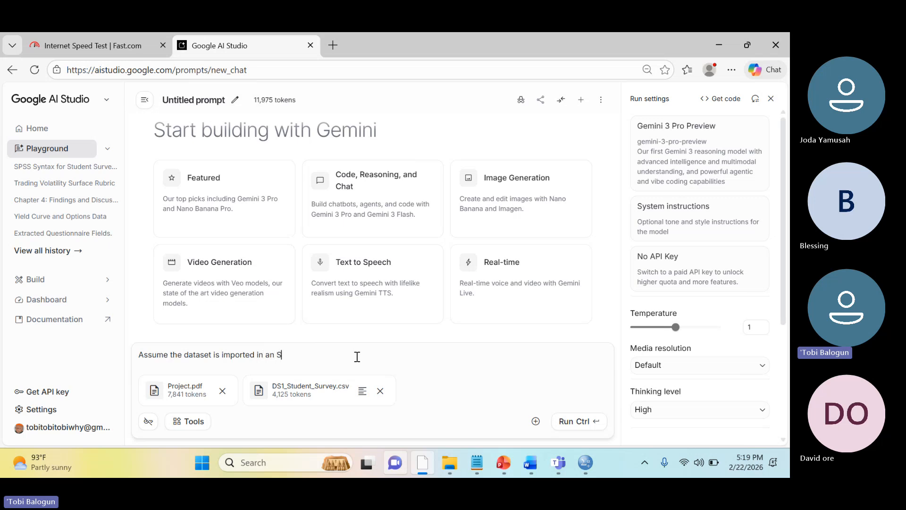
text(PSS environ,e)
key(BackSpace)
key(BackSpace)
text(ment. Give)
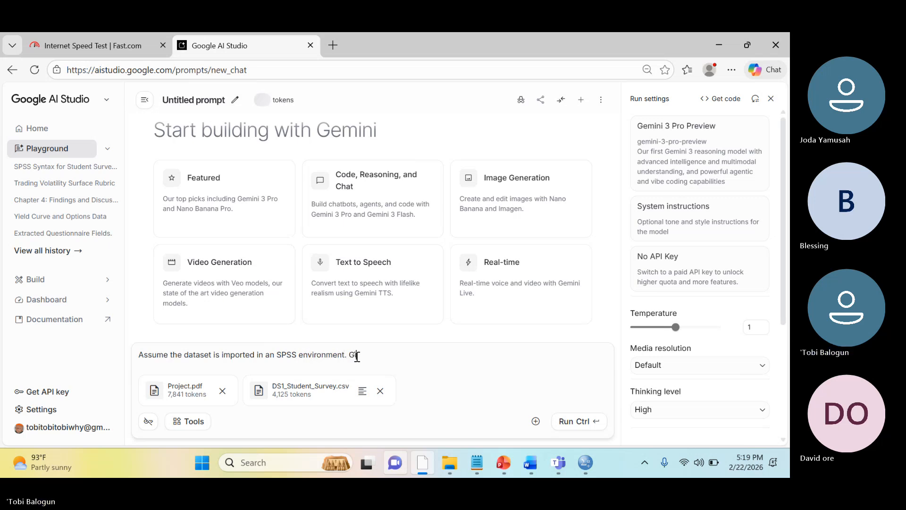
text( some)
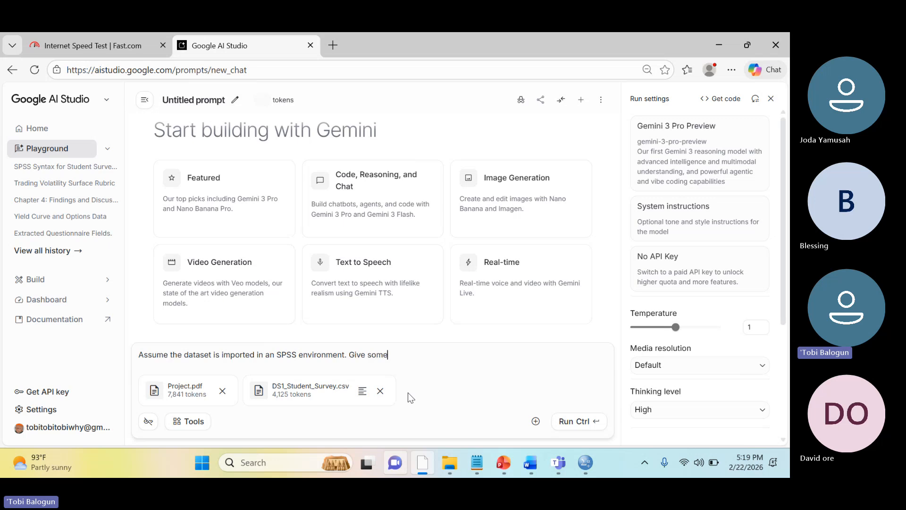
Add "Give full syntax we can run to perform some analyses that match the project document." to the prompt and run it
key(BackSpace)
key(BackSpace)
key(BackSpace)
text(full syntax we ca)
text(n run to pe)
text(rf)
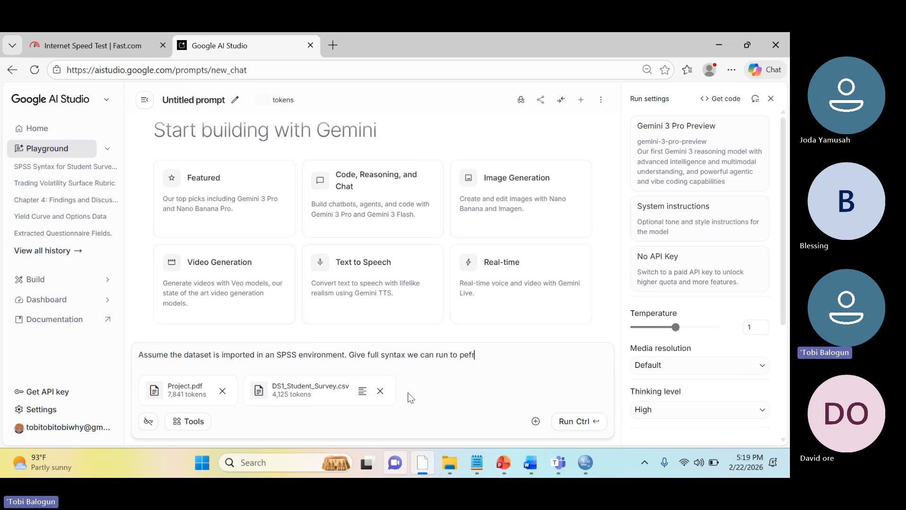
key(BackSpace)
key(BackSpace)
text(rfro)
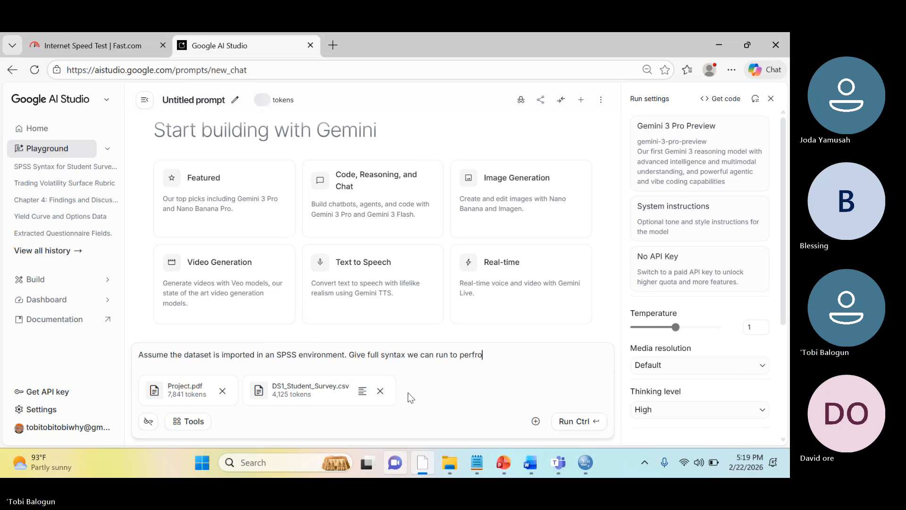
key(BackSpace)
key(BackSpace)
text(orm some analysis)
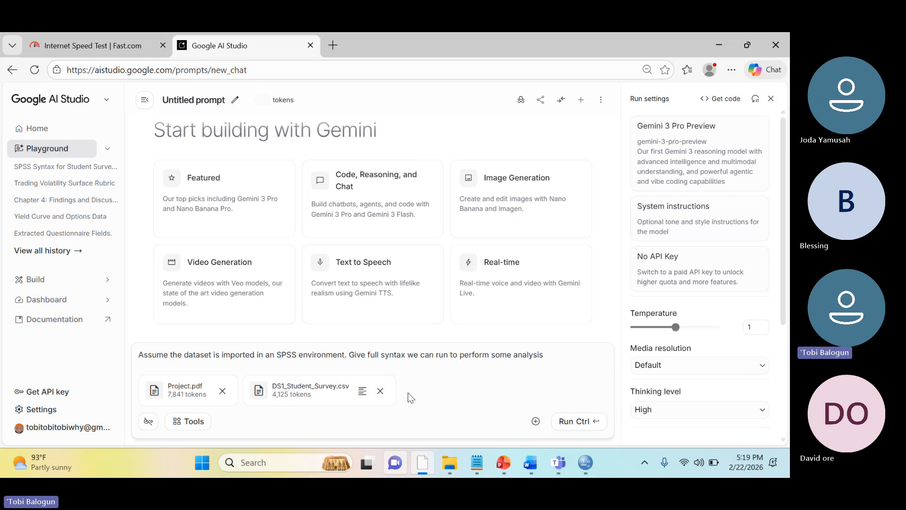
key(BackSpace)
key(BackSpace)
text(es that match the project )
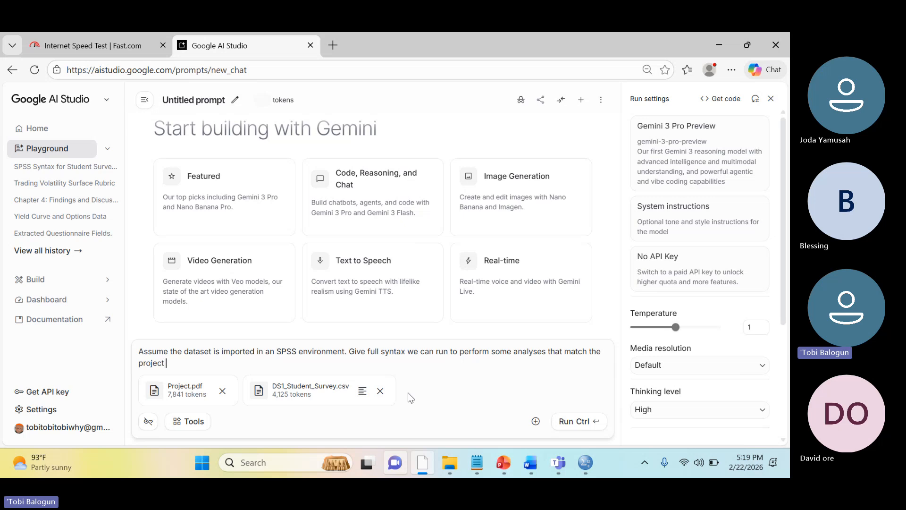
text(document.)
click(560, 418)
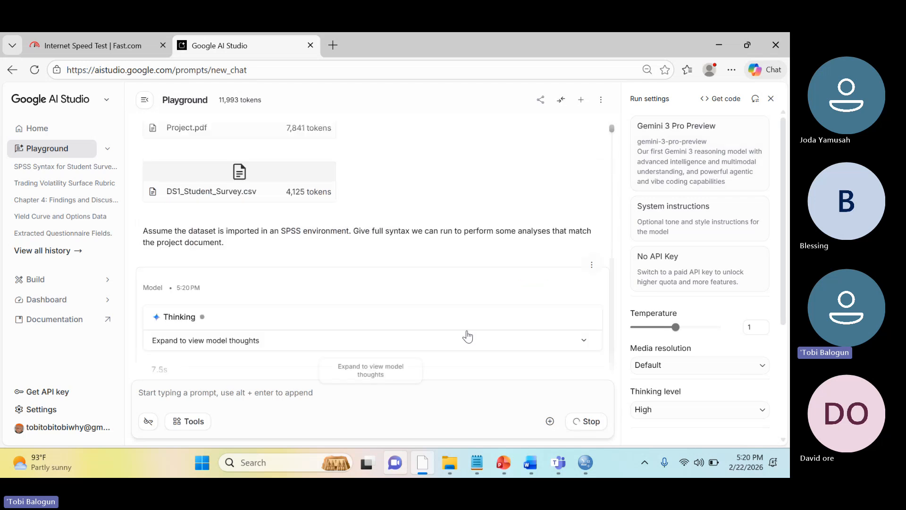
View the available Gemini models in the model selection and close it without changing the model
click(732, 147)
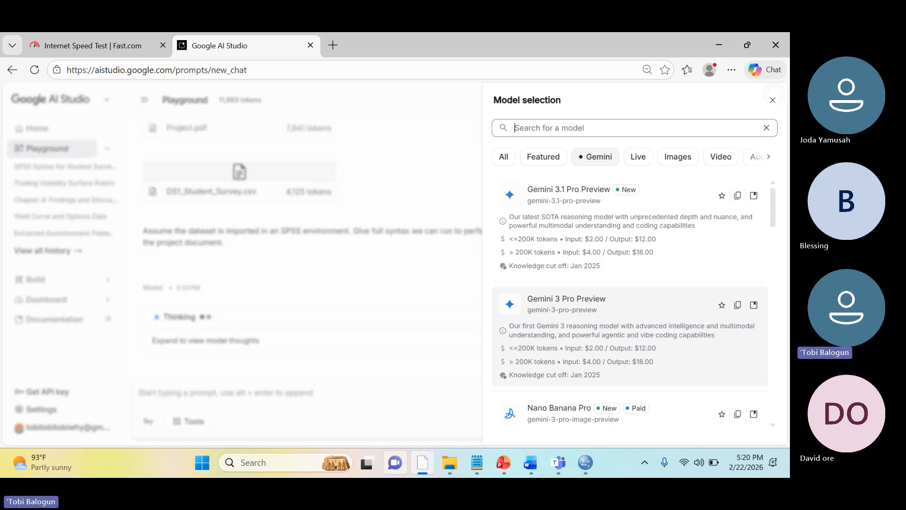
click(772, 100)
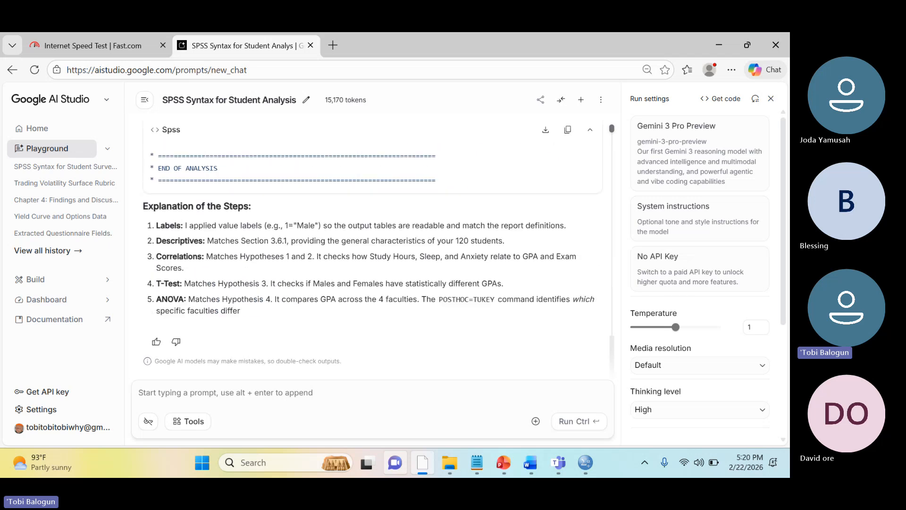
Copy the complete SPSS syntax block from the generated response
scroll(373, 251, up, 10)
scroll(373, 250, up, 15)
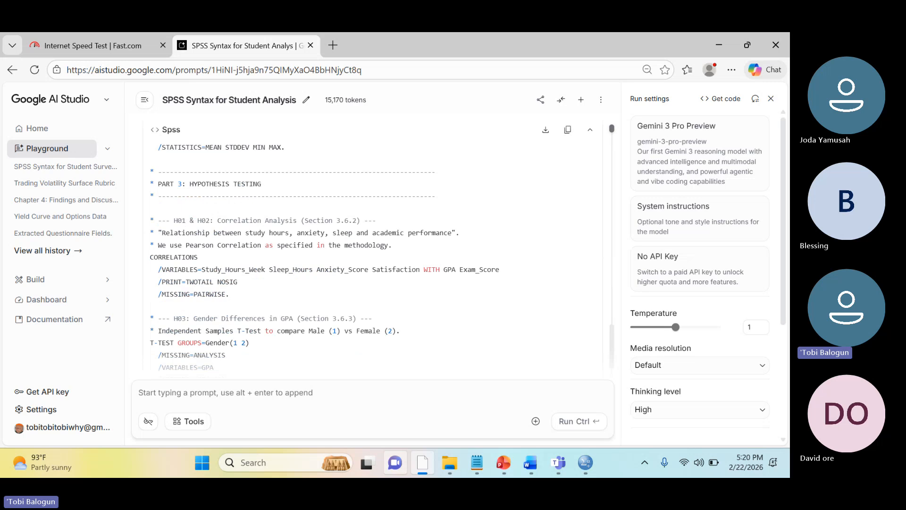
scroll(373, 251, up, 3)
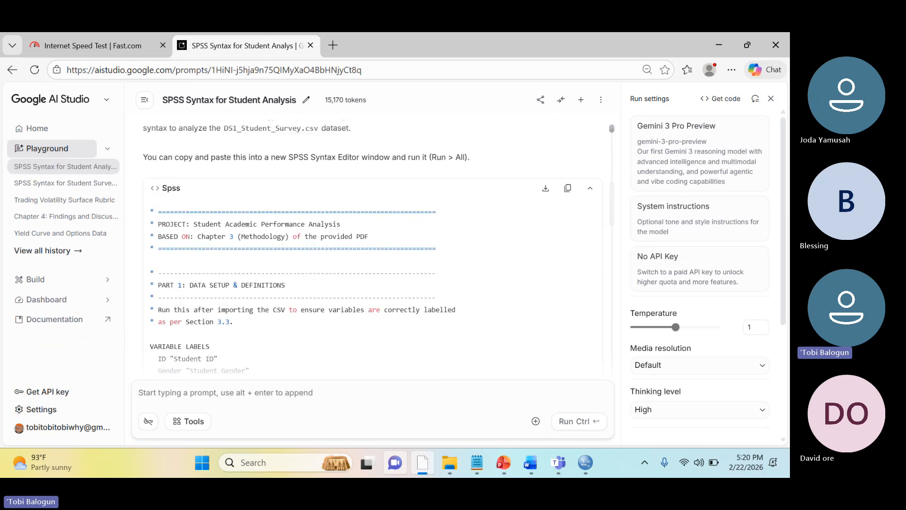
click(567, 188)
scroll(233, 260, down, 3)
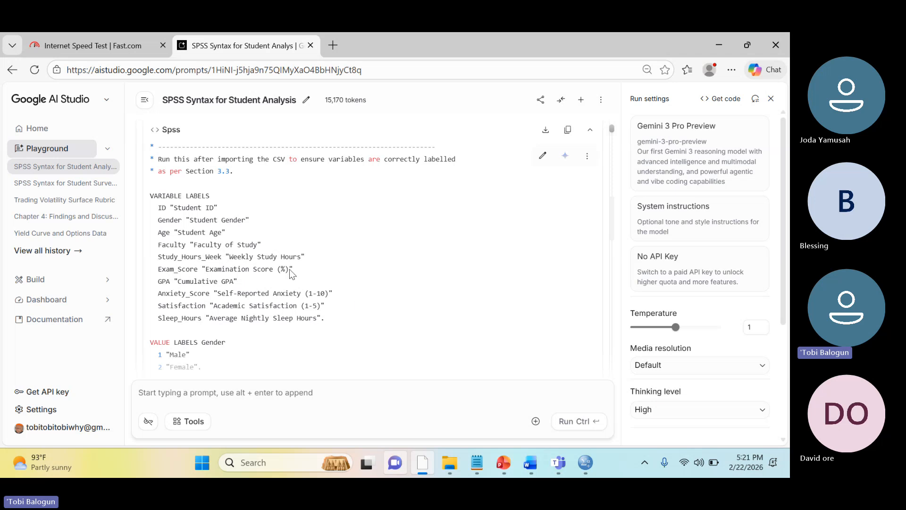
Switch to the SPSS Syntax1 window, place it over the Analysis_2 data editor, and paste the copied syntax
mouse_move(583, 467)
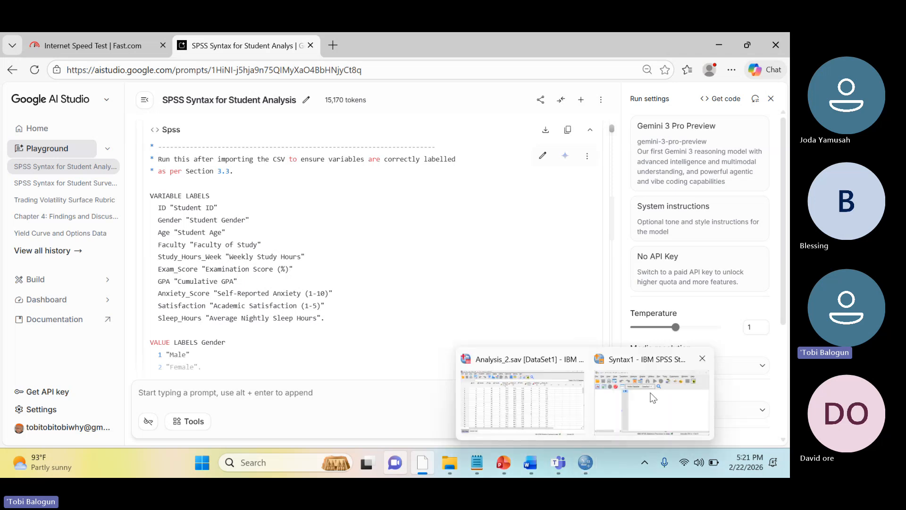
click(652, 398)
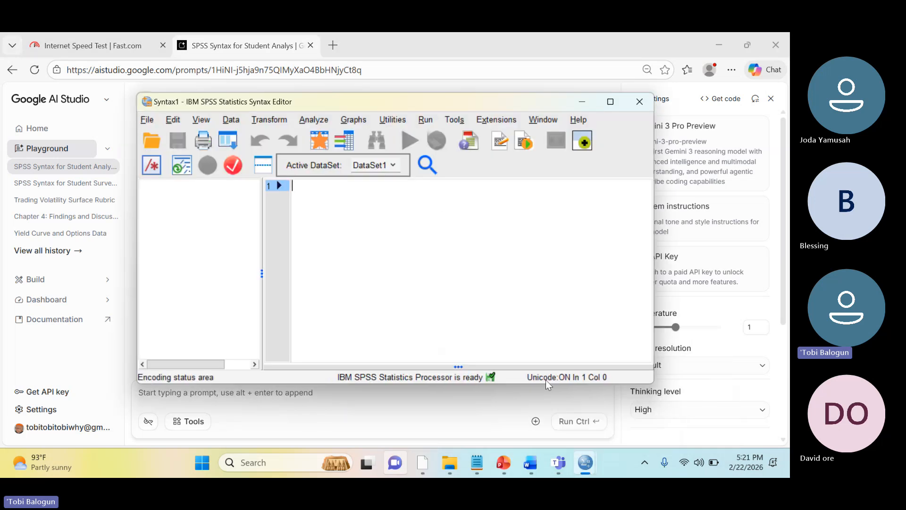
mouse_move(585, 466)
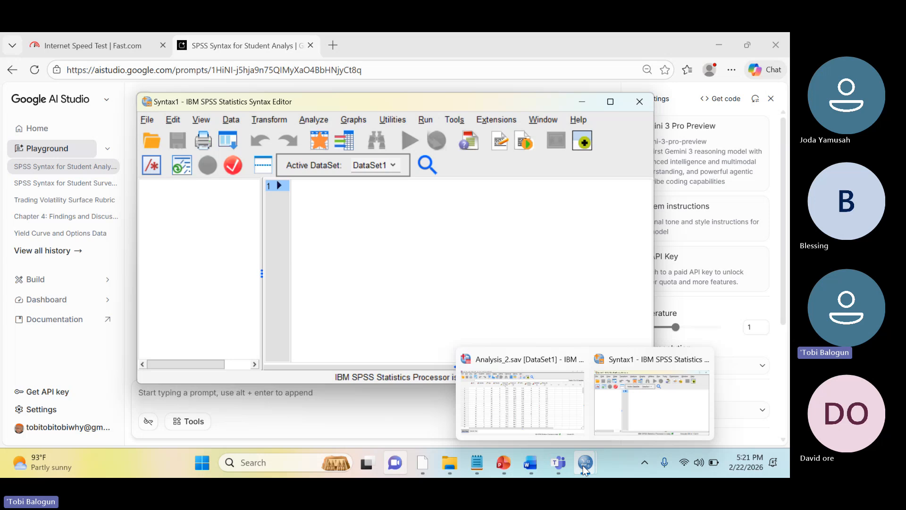
click(556, 411)
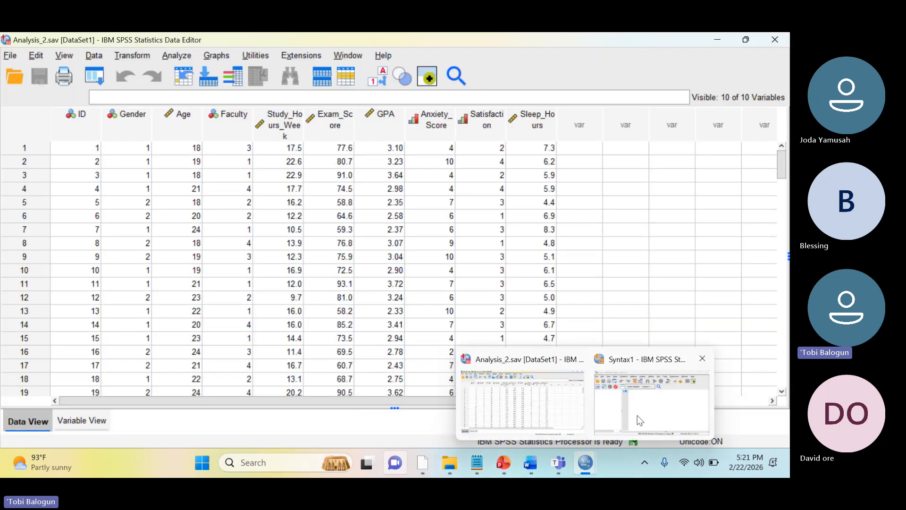
click(640, 421)
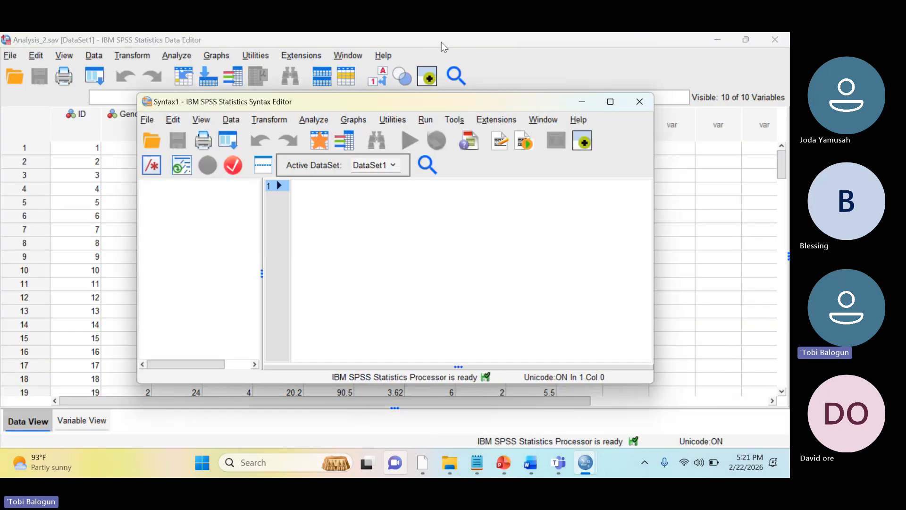
drag(436, 98, 457, 129)
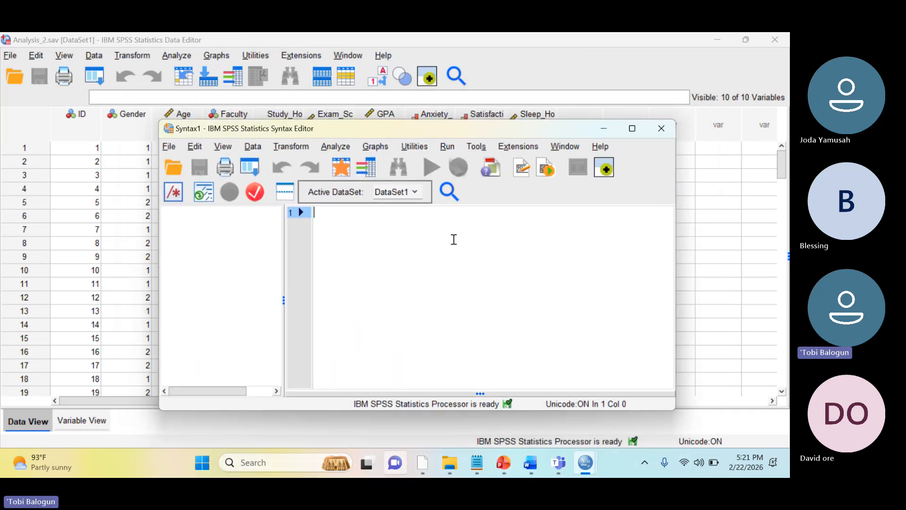
key(ctrl+v)
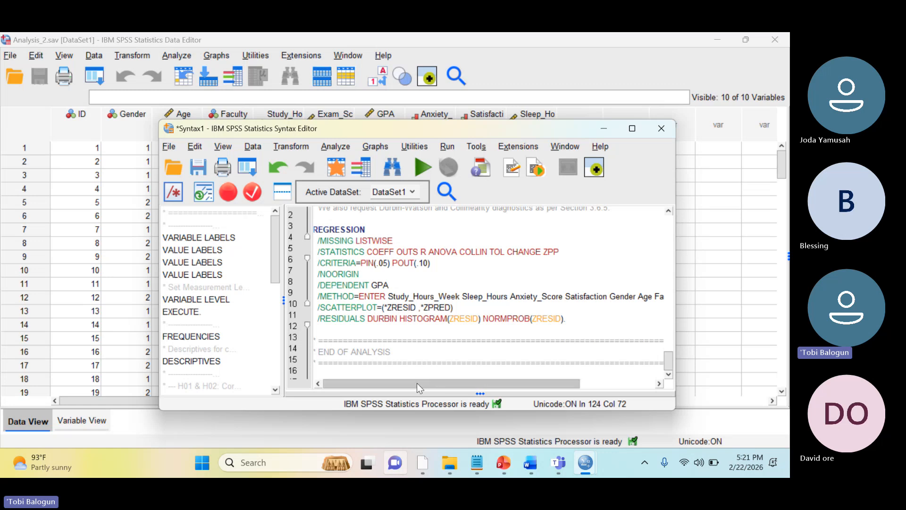
Examine the pasted syntax from its project header through the data setup part, especially the VARIABLE LABELS block
click(427, 309)
key(ctrl+a)
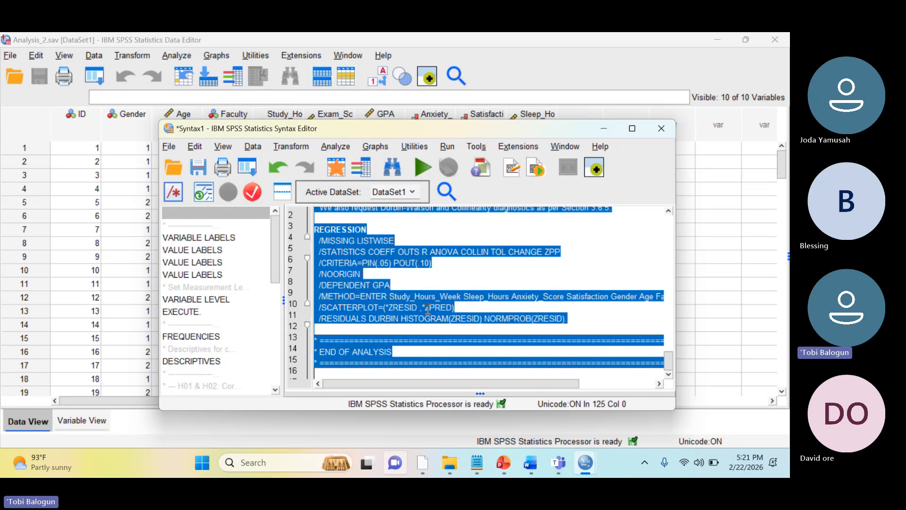
key(ctrl+r)
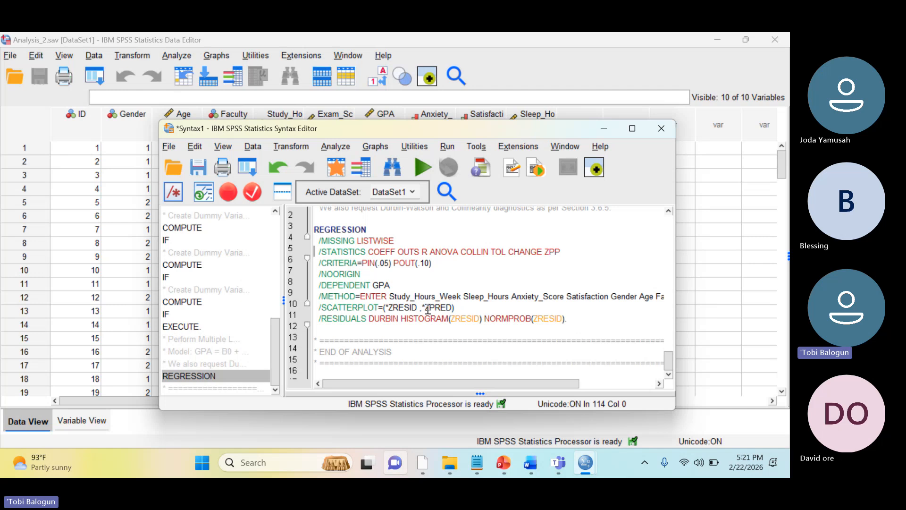
key(Up)
key(Up)
key(Up)
key(Up)
key(Up)
key(Up)
key(Up)
key(Up)
key(Up)
key(Up)
key(Up)
key(Up)
key(Up)
key(Up)
key(Up)
key(Up)
key(Up)
key(Up)
key(Up)
key(Up)
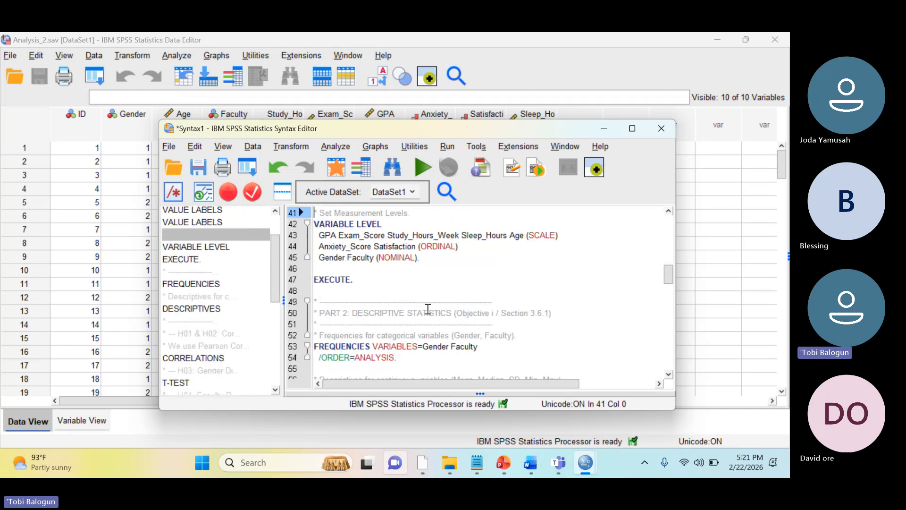
key(Up)
key(Up)
key(Up)
key(Up)
key(Up)
key(Up)
key(Up)
key(Up)
key(Up)
key(Up)
key(Up)
key(Up)
key(Up)
key(Up)
key(Up)
key(Up)
key(Up)
key(Up)
key(Up)
key(Up)
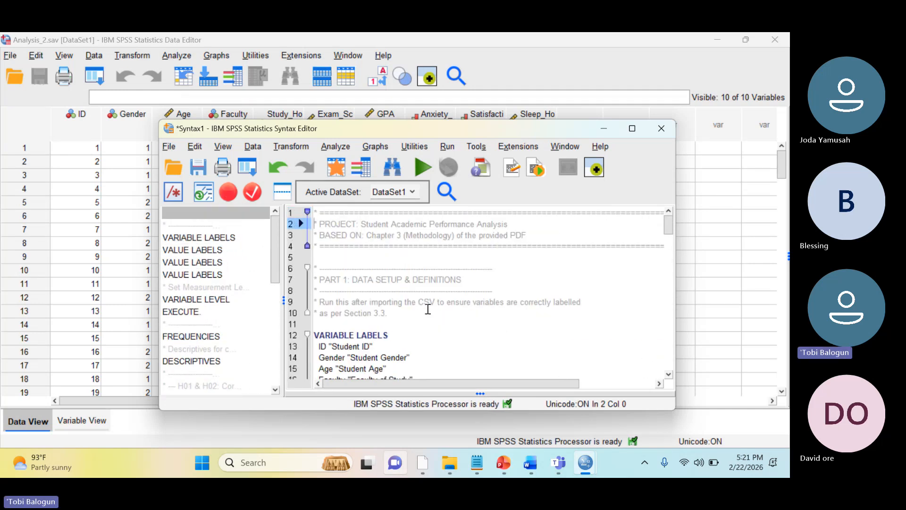
key(Down)
key(Down)
key(Down)
key(Down)
key(Down)
key(Down)
key(Down)
key(Down)
key(Down)
key(Down)
key(Down)
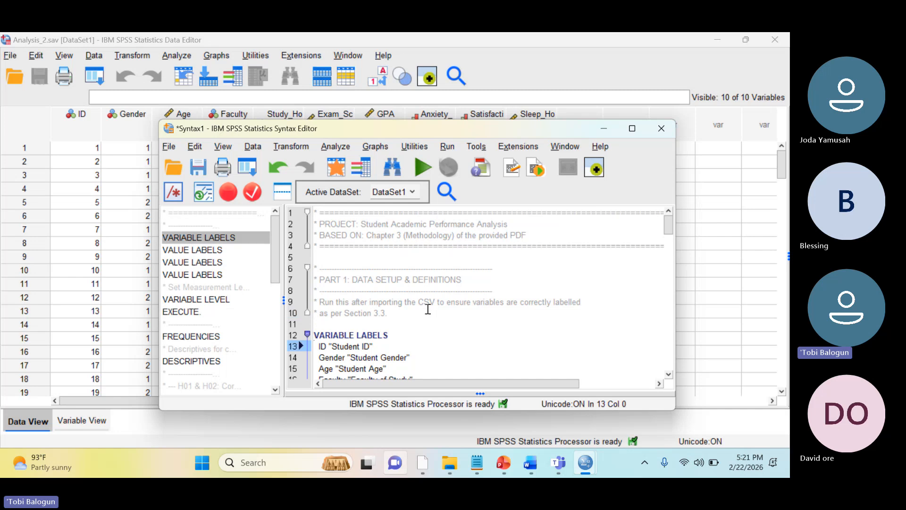
key(Down)
key(Down)
key(Down)
key(Down)
key(Down)
key(Down)
key(Down)
key(Down)
key(Down)
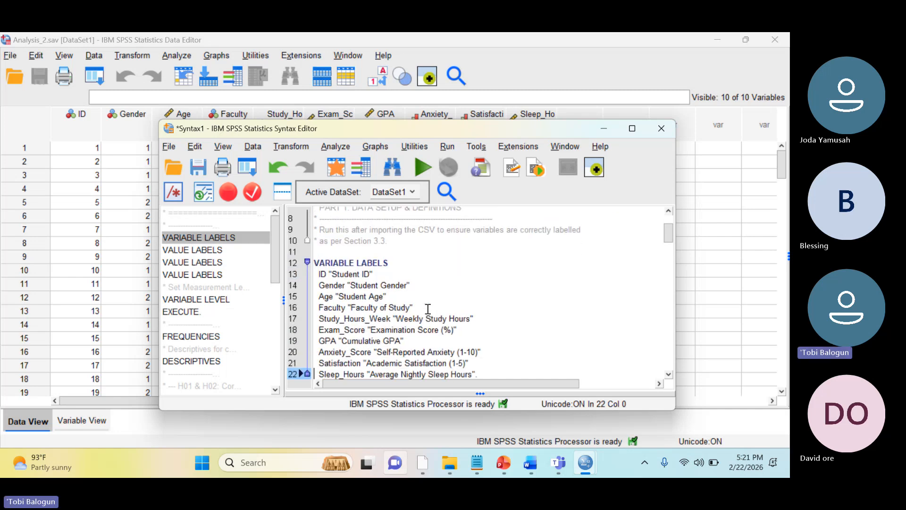
key(Down)
key(Down)
key(Down)
key(Up)
key(Up)
key(Up)
key(Up)
key(Up)
key(Up)
key(Up)
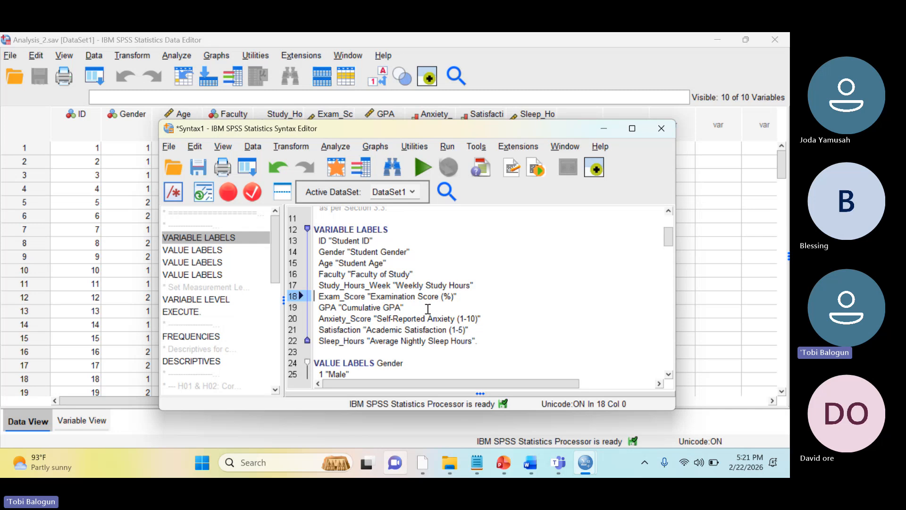
key(Up)
key(Up)
key(Up)
key(Up)
key(Up)
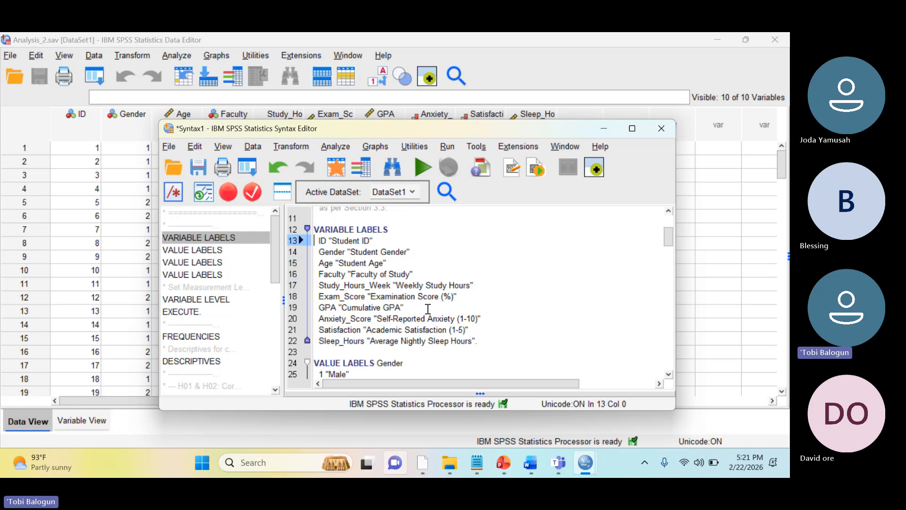
key(Up)
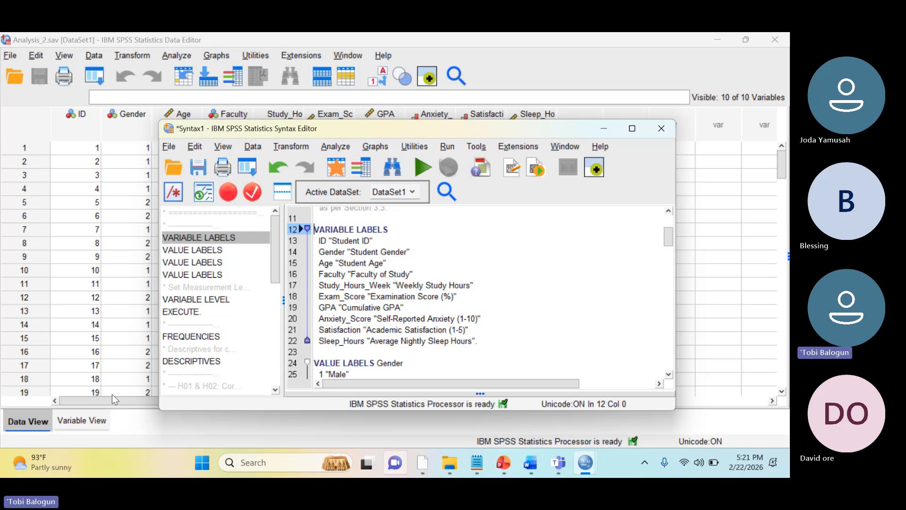
Show the Variable View of Analysis_2 in front of the syntax window to inspect the variable definitions
click(78, 421)
click(78, 422)
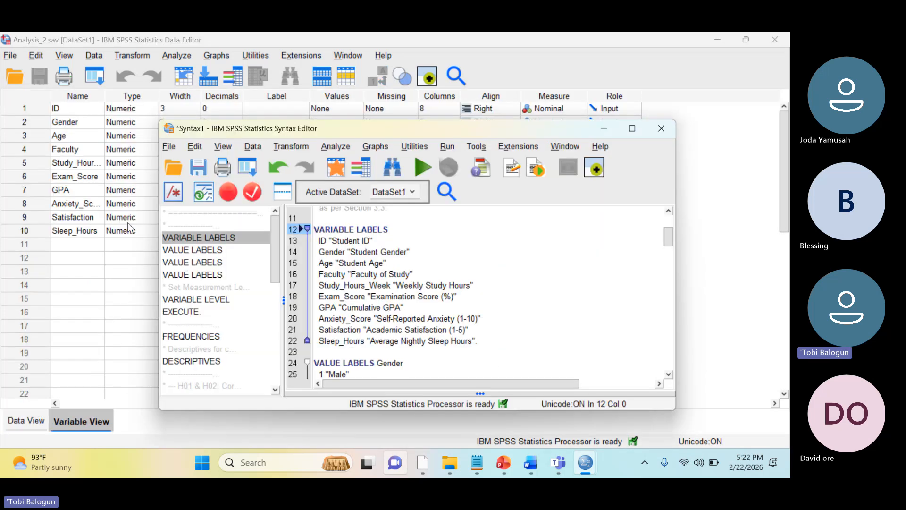
click(120, 260)
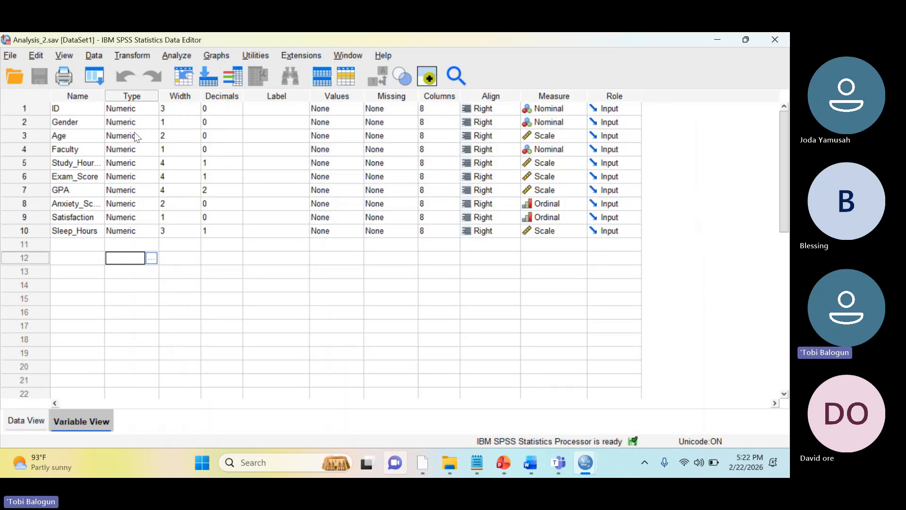
Check the Label column of the Analysis_2 variables, and bring the Syntax1 window back to the front
click(267, 126)
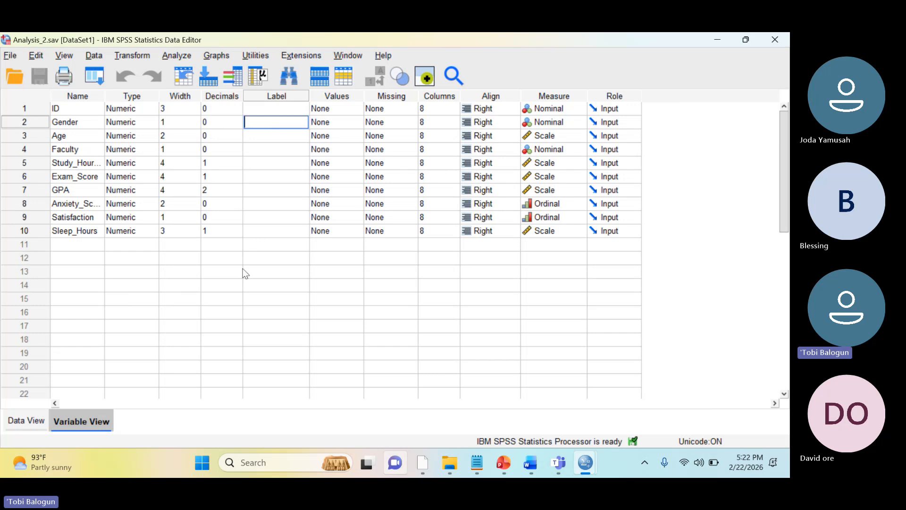
click(260, 242)
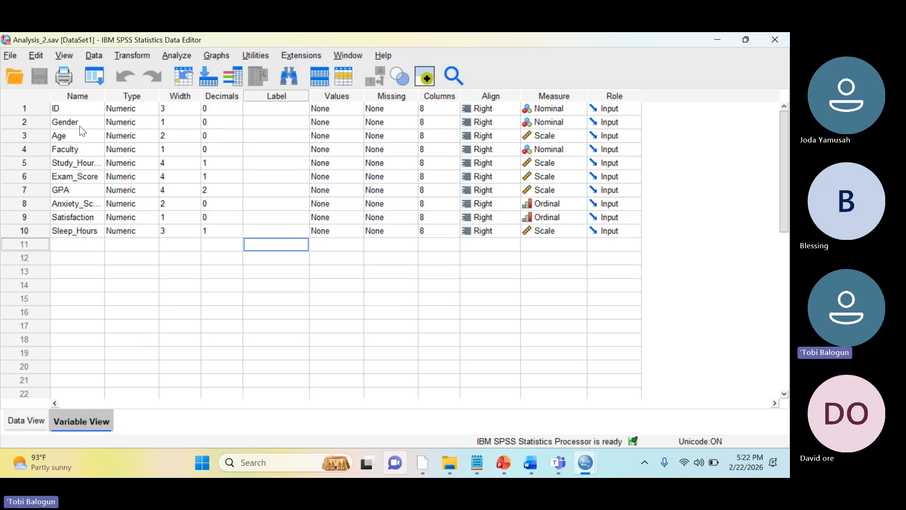
mouse_move(592, 462)
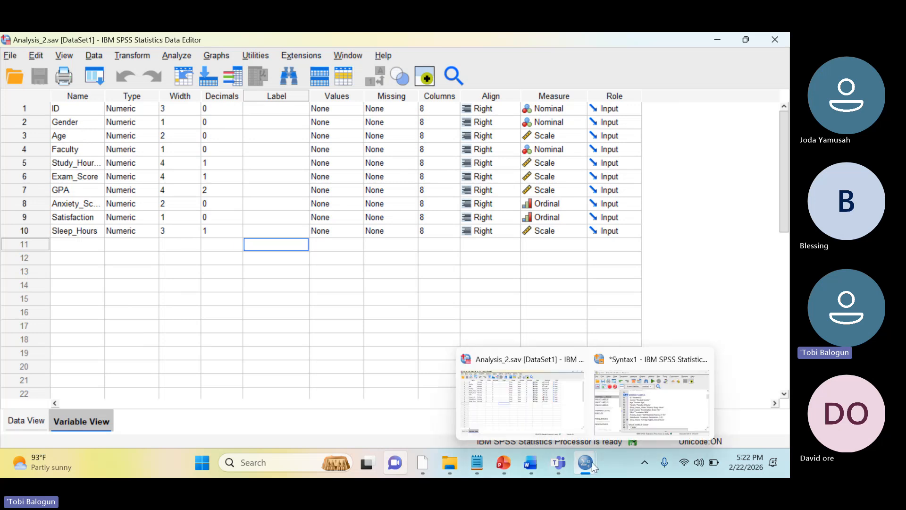
click(618, 402)
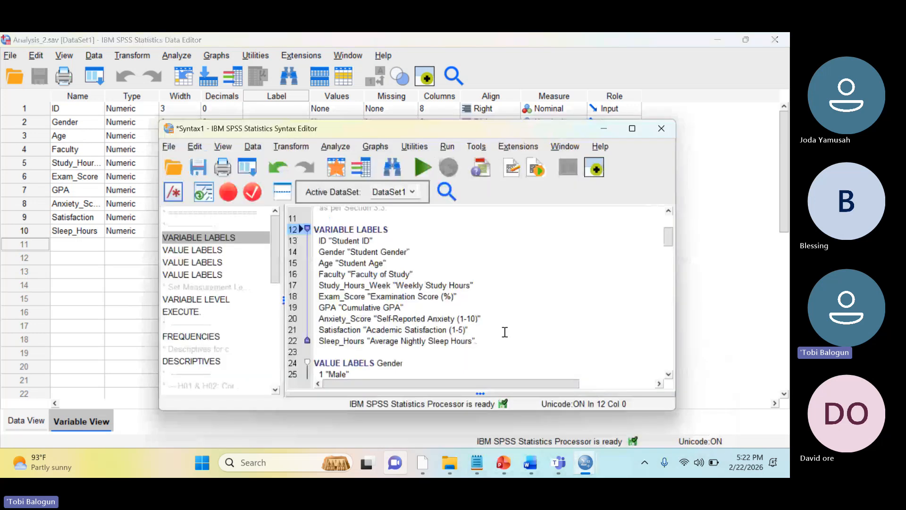
Change the Gender label in the VARIABLE LABELS command to "What is your Gender?"
click(440, 253)
key(Left)
key(Left)
key(Left)
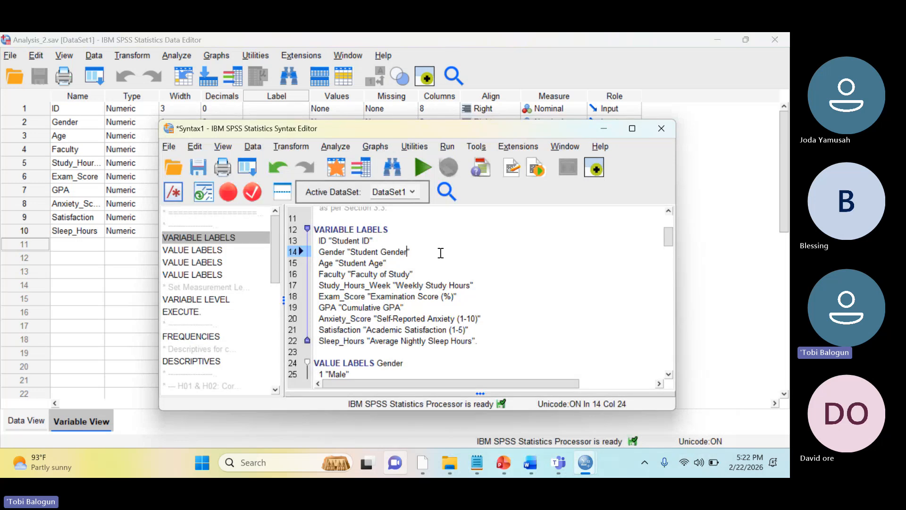
key(Left)
key(Left)
key(Left)
key(Left)
key(Left)
key(BackSpace)
key(BackSpace)
key(BackSpace)
key(BackSpace)
key(BackSpace)
key(BackSpace)
key(BackSpace)
key(BackSpace)
text(What is you)
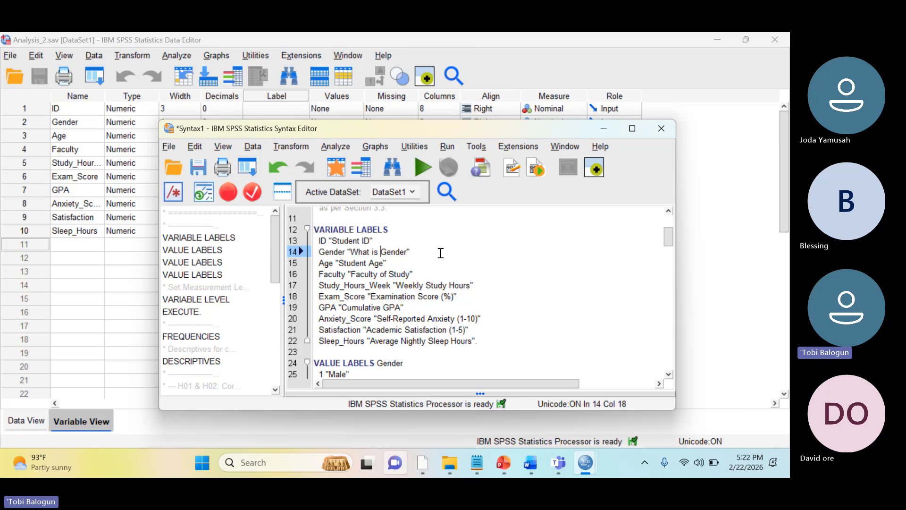
text(r)
key(Right)
key(Right)
key(Right)
key(Right)
key(Right)
key(Right)
text(?)
Examine the remaining variable labels and the value labels for Gender, including its Male and Female lines
key(Down)
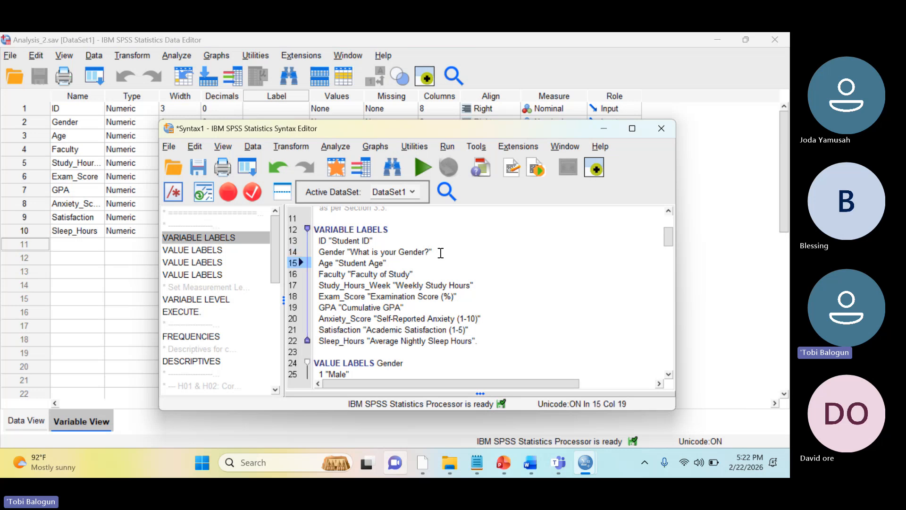
key(Down)
key(Down)
key(Down)
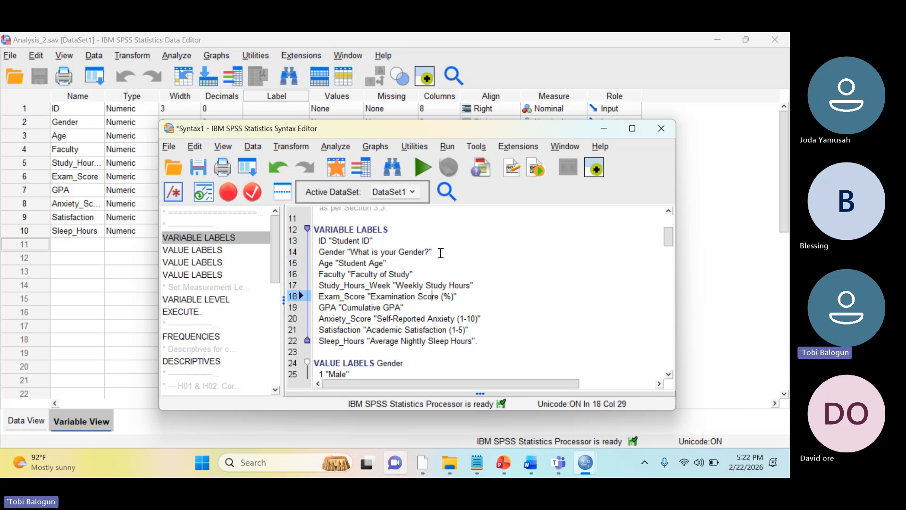
key(Down)
key(Down)
key(Down)
key(Down)
key(Down)
key(Down)
key(Down)
key(Down)
key(Down)
key(Down)
key(Down)
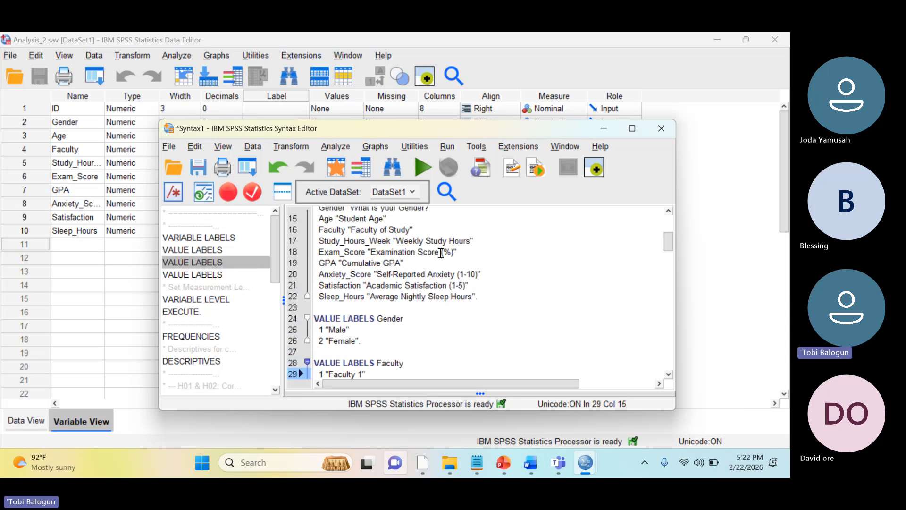
key(Up)
key(End)
key(Up)
key(Up)
key(Up)
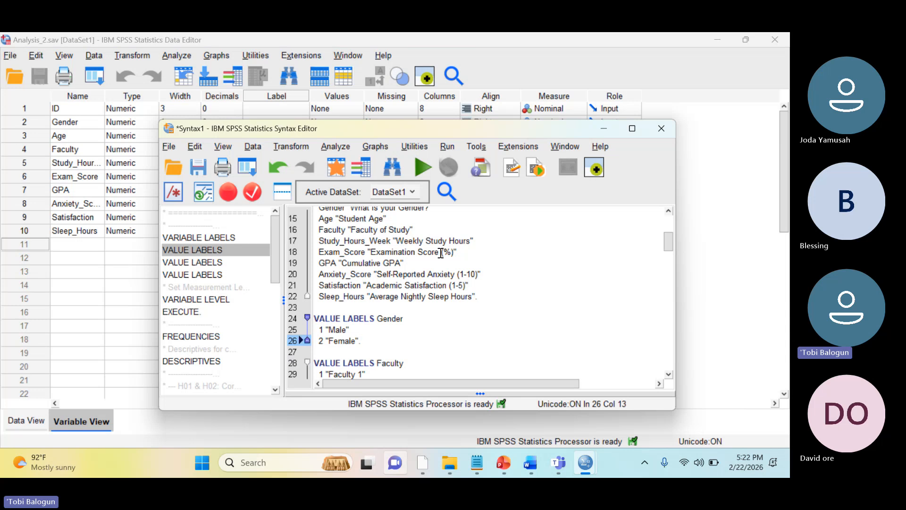
key(Down)
key(Up)
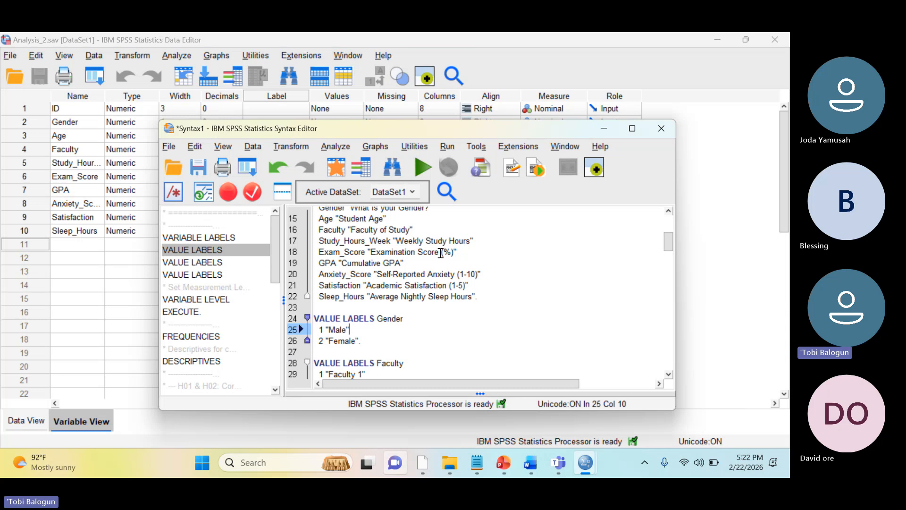
key(Down)
key(Down)
key(Up)
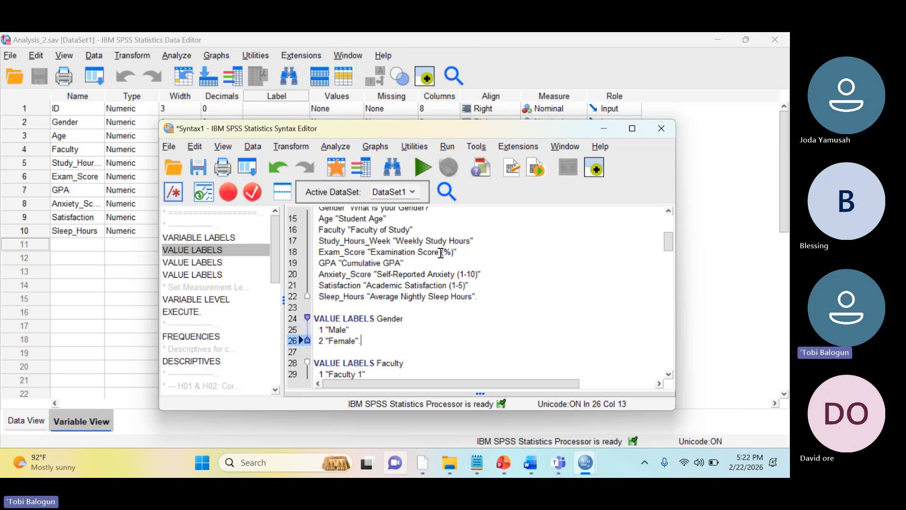
key(Left)
key(Up)
key(Left)
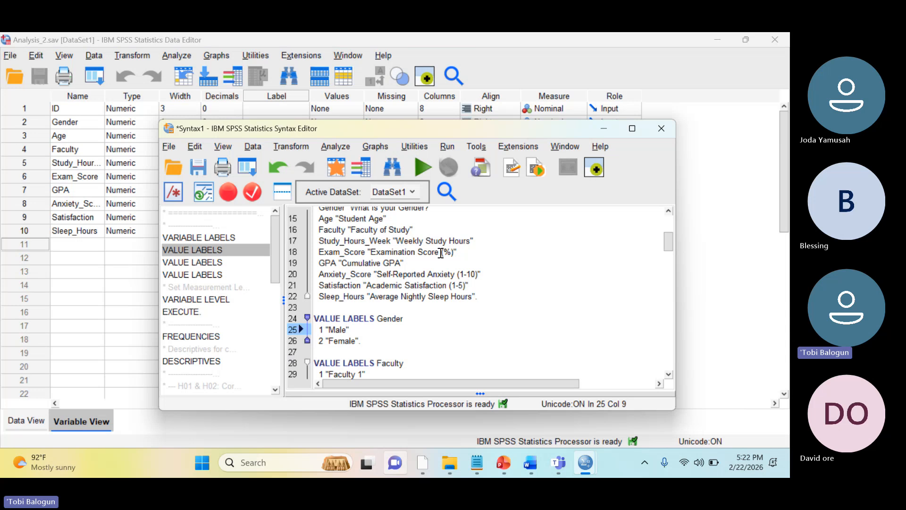
key(Down)
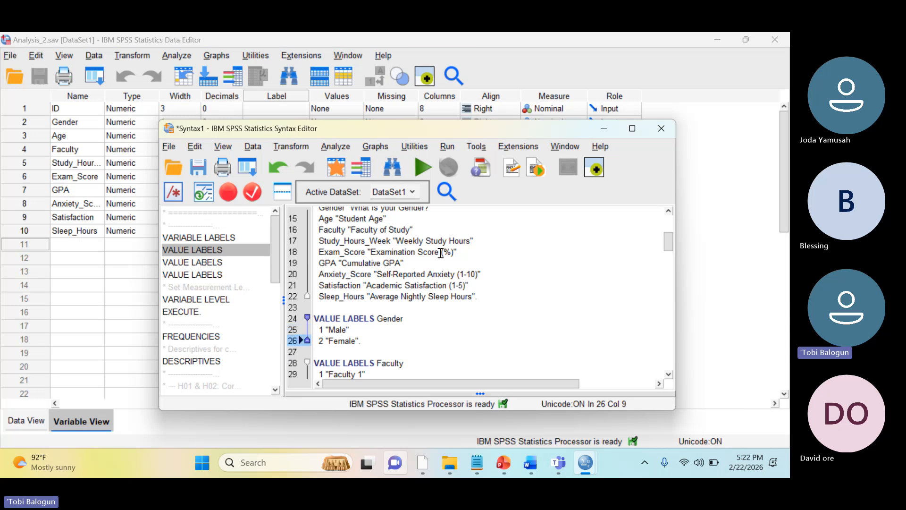
key(Up)
key(Up)
key(Up)
key(Up)
key(Up)
key(Up)
key(Up)
key(Up)
key(Up)
key(Up)
key(Up)
key(Up)
key(Up)
key(Up)
key(Up)
key(Up)
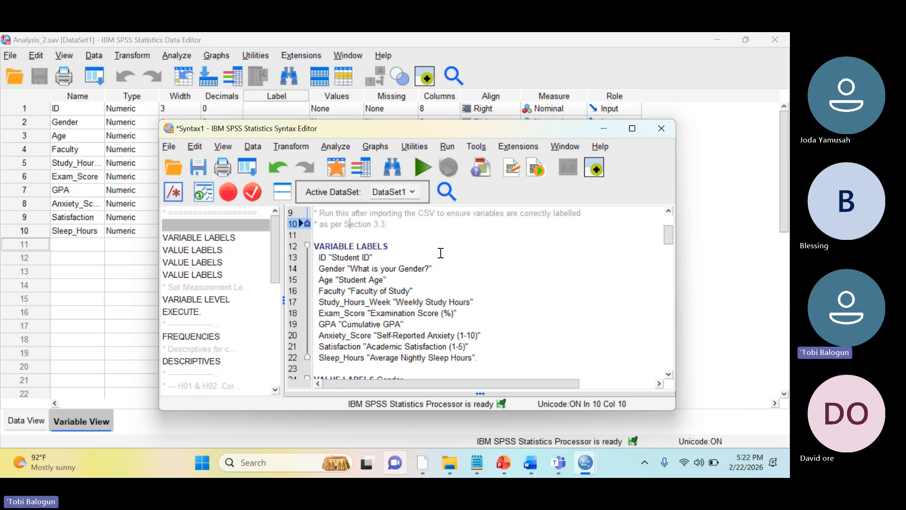
Highlight the whole VARIABLE LABELS command from its keyword through the Sleep_Hours line
key(Down)
key(Down)
key(Down)
key(Down)
key(Down)
key(Down)
key(Down)
key(Up)
key(Up)
key(Up)
key(Up)
key(Up)
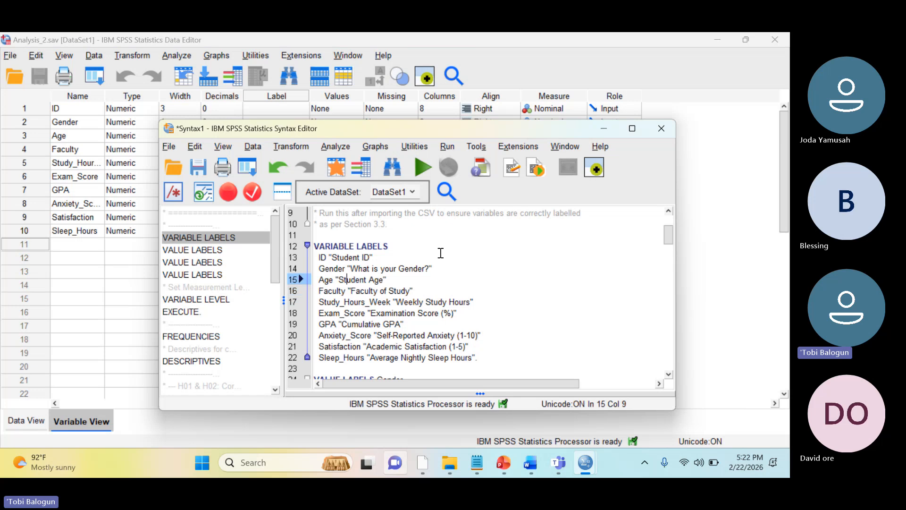
key(Up)
key(Down)
key(shift+Down)
key(shift+Down)
key(shift+Down)
key(shift+Down)
key(shift+Down)
key(shift+Down)
key(shift+Down)
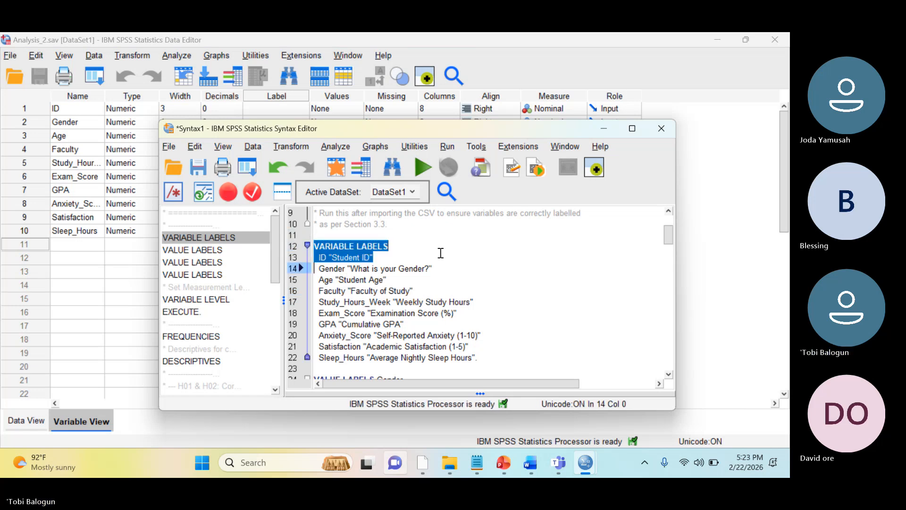
key(shift+Down)
key(shift+Down)
key(shift+Down)
key(shift+End)
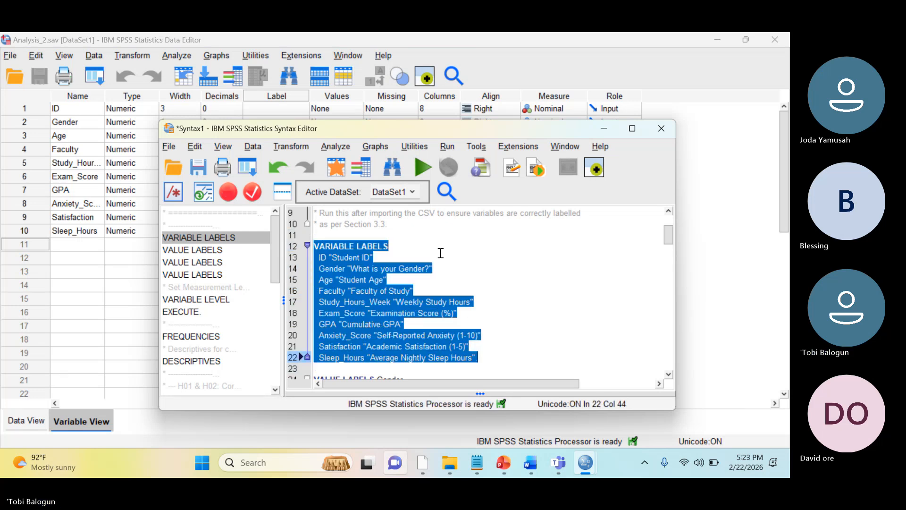
Highlight only the full stop that ends the VARIABLE LABELS command after the Sleep_Hours label
key(Down)
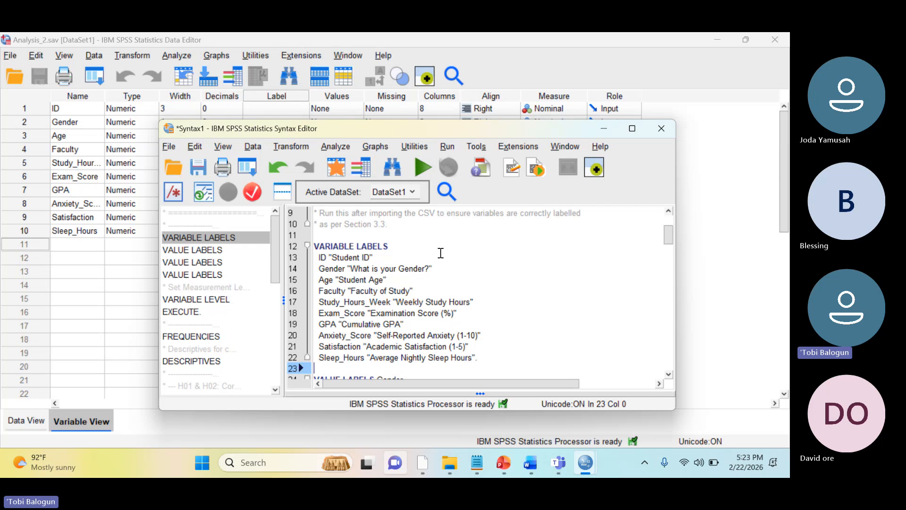
key(Left)
key(Left)
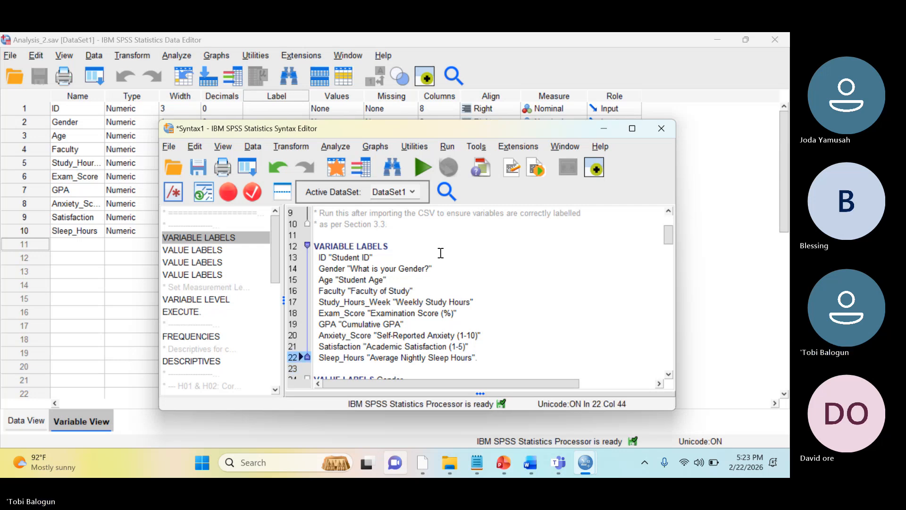
key(shift+Left)
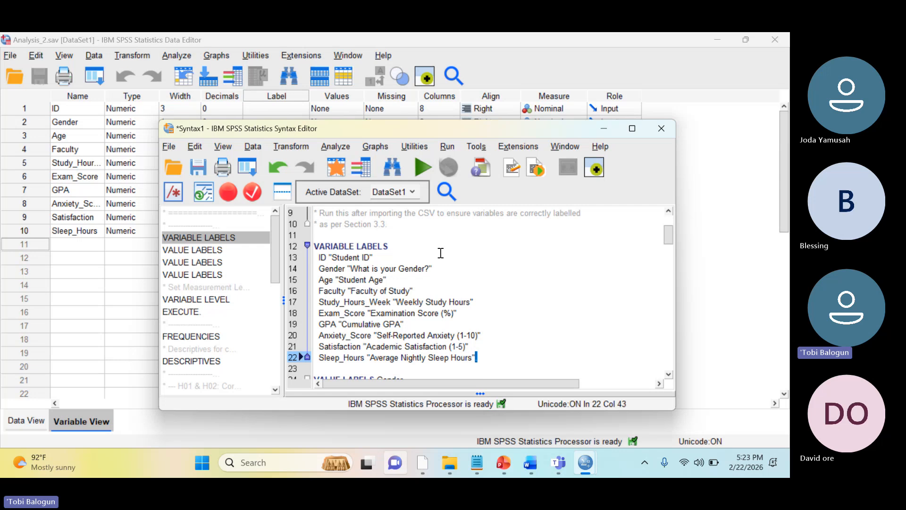
key(Right)
Examine the VALUE LABELS Gender command line by line, including the full stop after "Female"
key(Down)
key(Down)
key(Down)
key(Down)
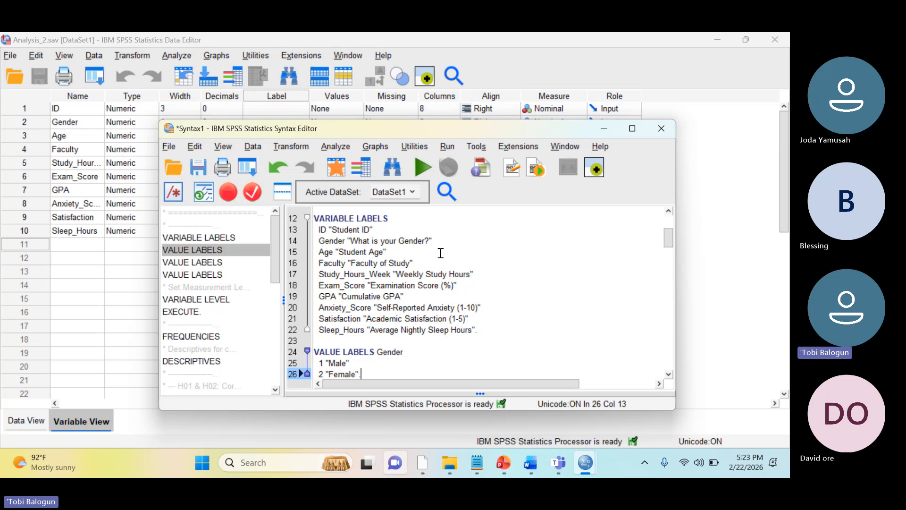
key(Up)
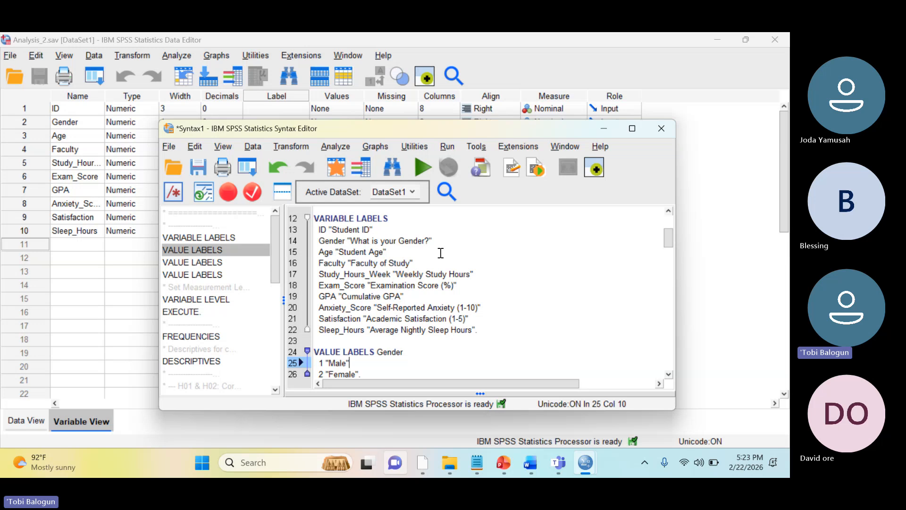
key(Down)
key(Down)
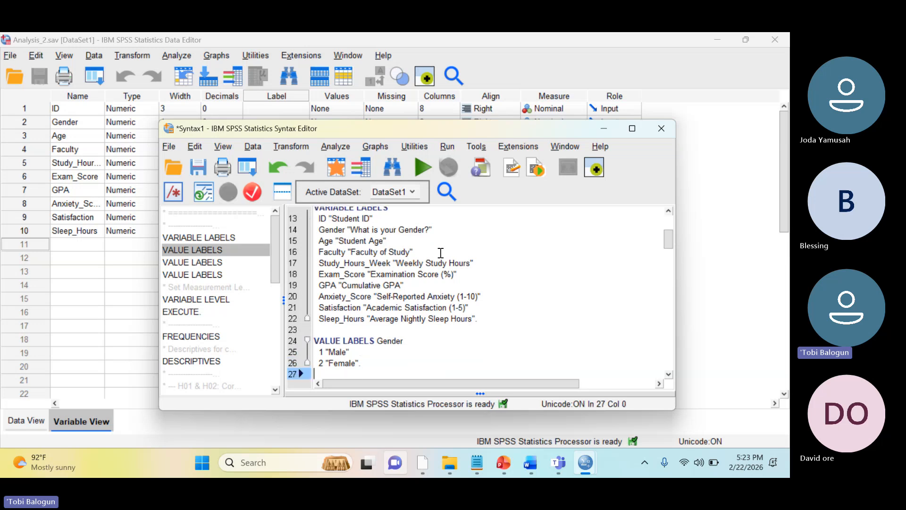
key(Down)
key(Up)
key(Up)
key(Left)
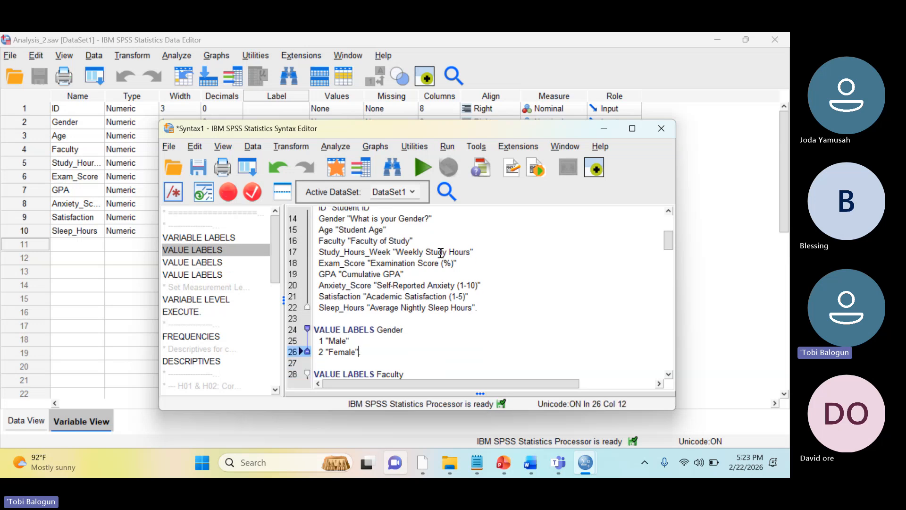
key(Right)
key(Left)
key(Right)
key(Left)
Highlight the complete VALUE LABELS Gender command from its keyword through the Female line
key(Up)
key(Up)
key(Left)
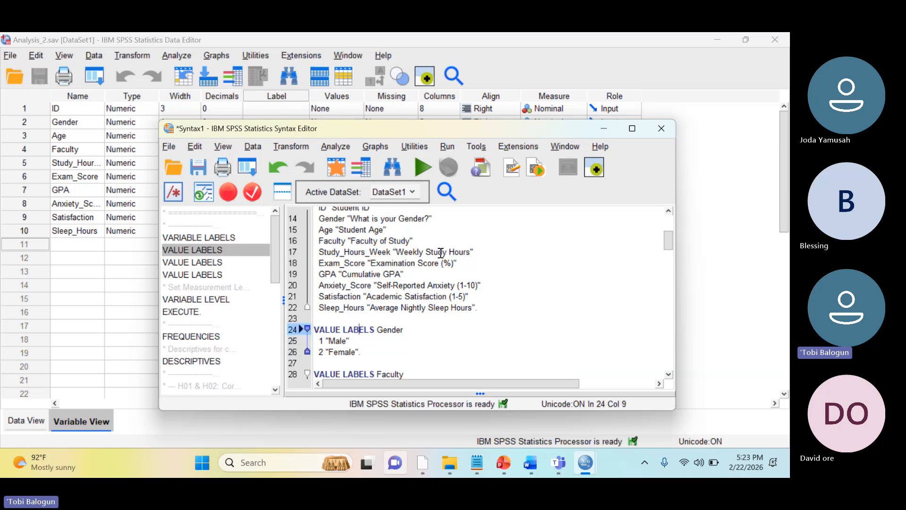
key(Home)
key(shift+Down)
key(shift+Down)
key(shift+Down)
key(shift+Left)
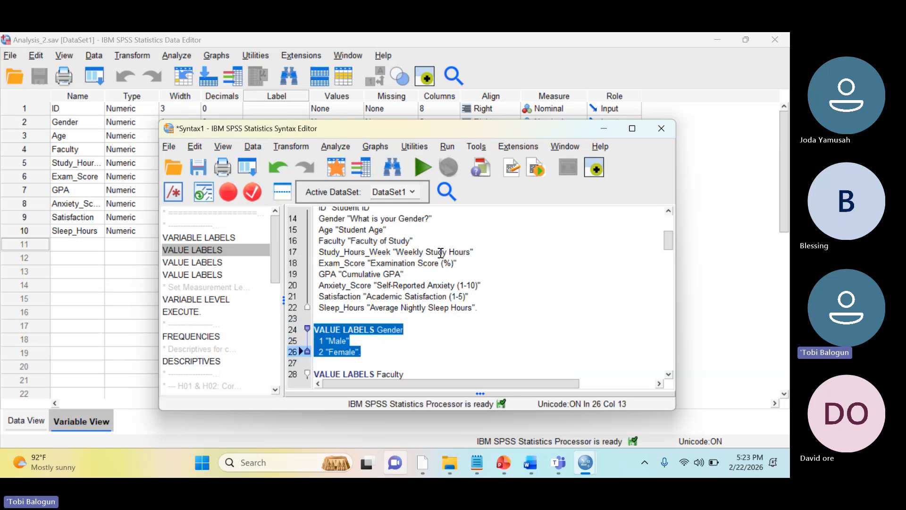
key(Right)
Highlight the VARIABLE LABELS command again, from the end of the Sleep_Hours line back up to its keyword
key(Up)
key(Up)
key(Left)
key(Left)
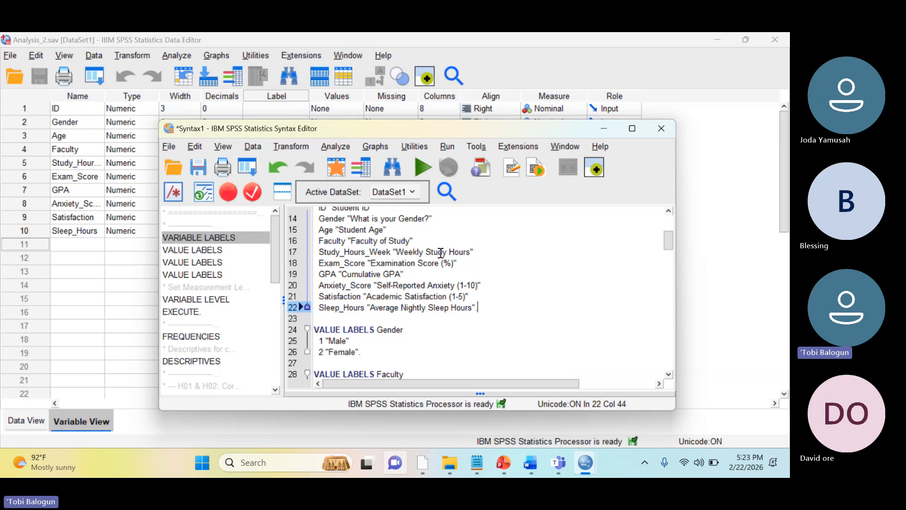
key(shift+Up)
key(shift+Up)
key(shift+Up)
key(shift+Up)
key(shift+Up)
key(shift+Up)
key(shift+Up)
key(shift+Up)
key(shift+Up)
key(shift+Up)
key(shift+Up)
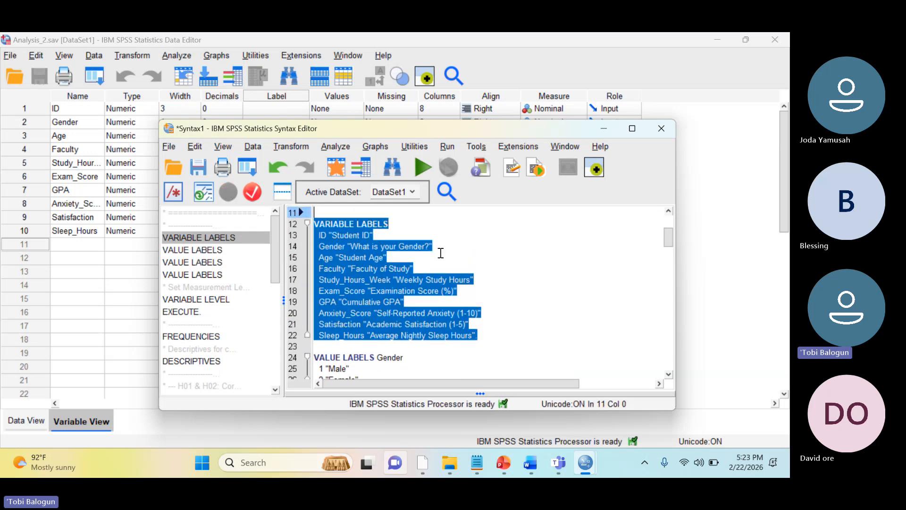
key(shift+Down)
Examine the VALUE LABELS commands for Faculty and Satisfaction below the Gender block
key(Down)
key(Down)
key(Down)
key(Down)
key(Down)
key(Down)
key(Down)
key(Down)
key(Down)
key(Down)
key(Down)
key(Down)
key(Down)
key(Down)
key(Down)
key(Down)
key(Down)
key(Down)
key(Down)
key(Down)
key(Down)
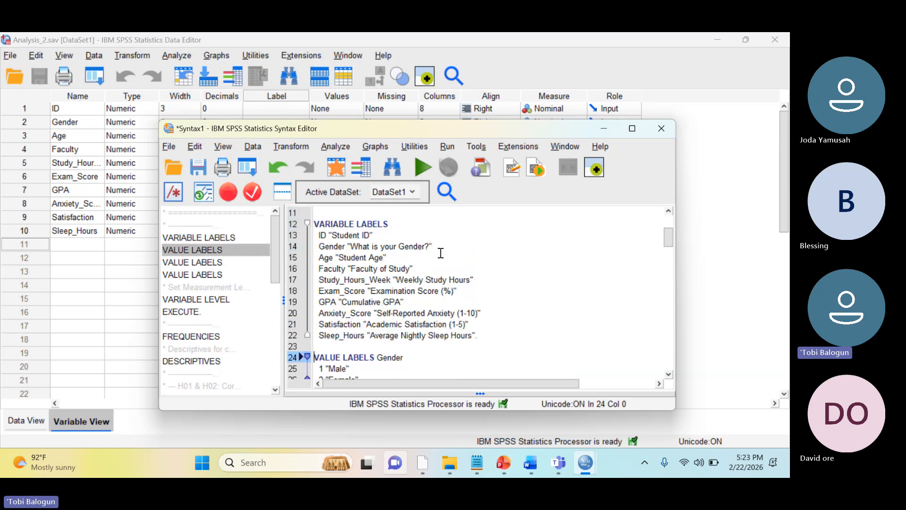
key(Down)
key(Down)
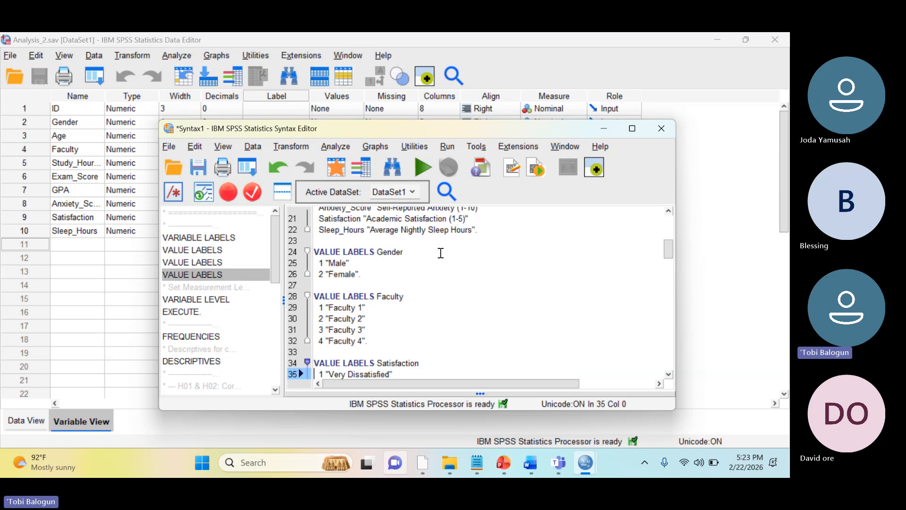
key(Up)
key(Up)
key(Up)
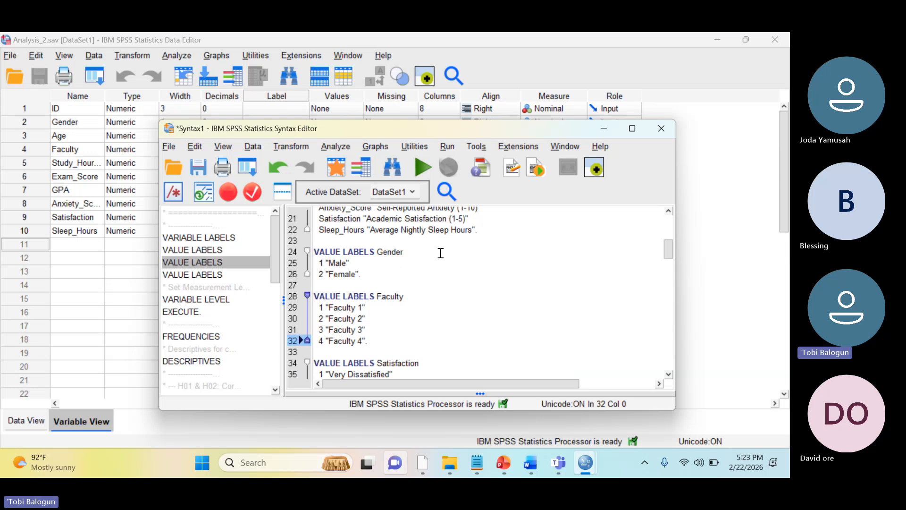
Replace the label of value 1 in the VALUE LABELS Faculty command with "SPS"
key(Down)
key(Up)
key(Up)
key(Up)
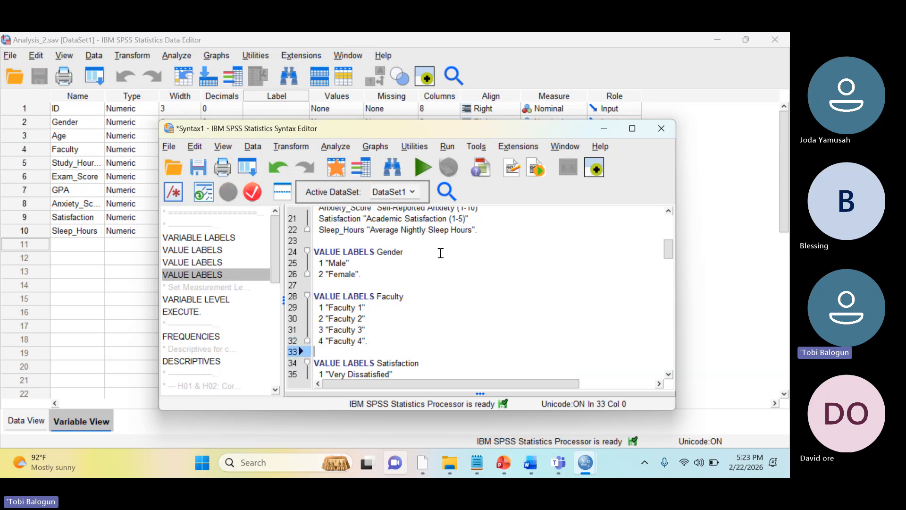
key(Left)
key(BackSpace)
key(BackSpace)
key(BackSpace)
key(BackSpace)
key(BackSpace)
key(BackSpace)
key(BackSpace)
key(BackSpace)
key(BackSpace)
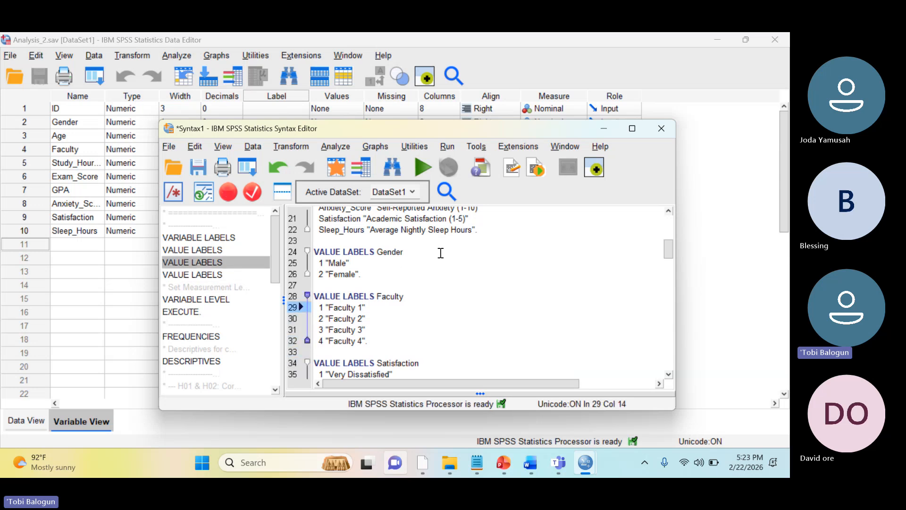
text(SPSS)
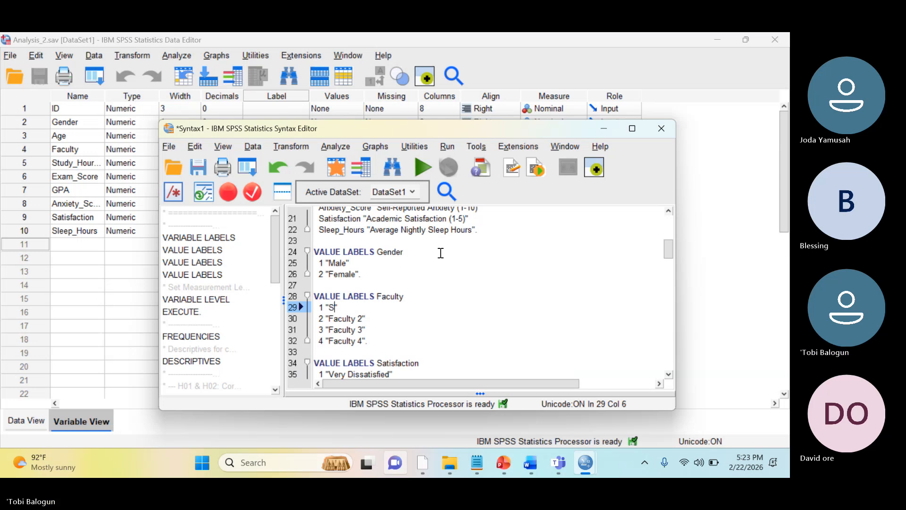
key(BackSpace)
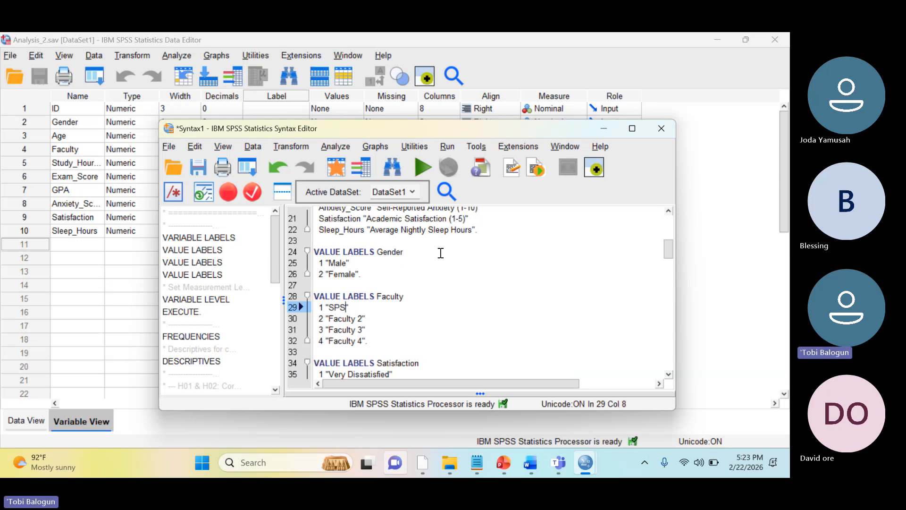
Replace the label of value 2 in the VALUE LABELS Faculty command with "SLS"
key(Down)
key(Right)
key(Right)
key(Right)
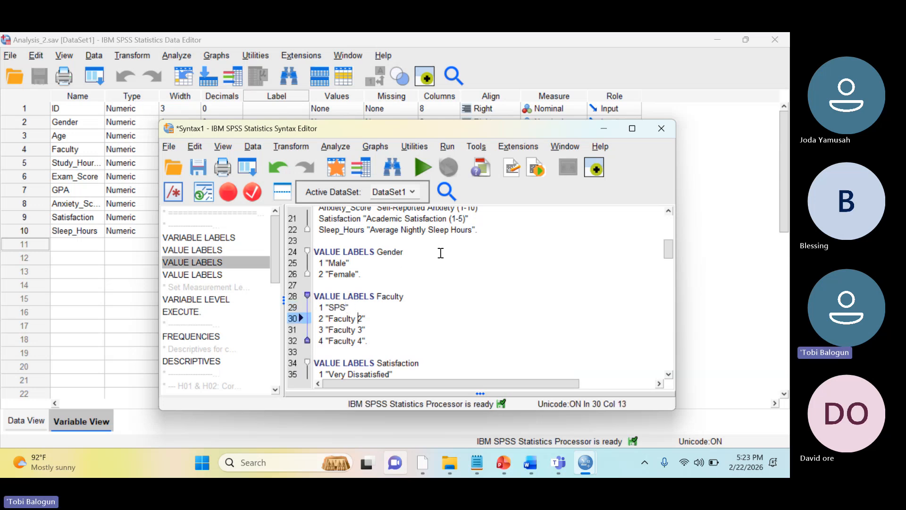
key(BackSpace)
key(BackSpace)
key(BackSpace)
key(BackSpace)
key(BackSpace)
key(BackSpace)
key(BackSpace)
key(BackSpace)
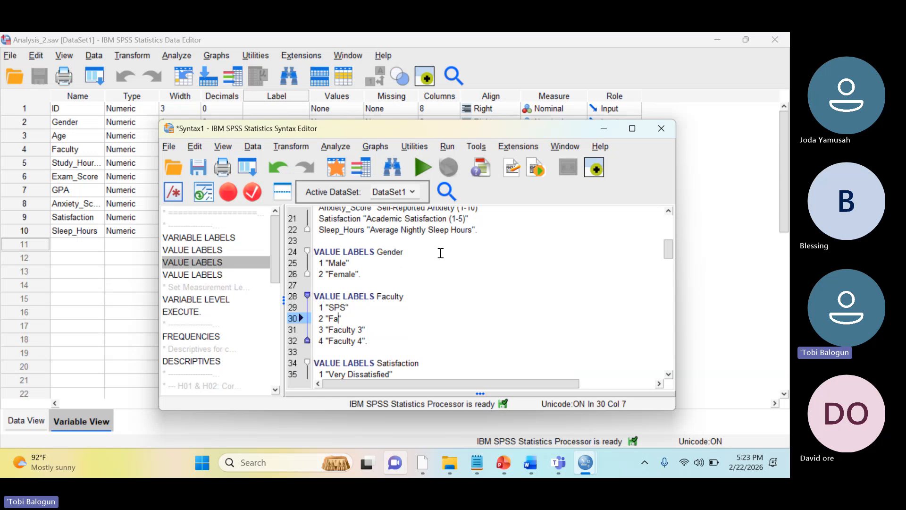
text(SLS)
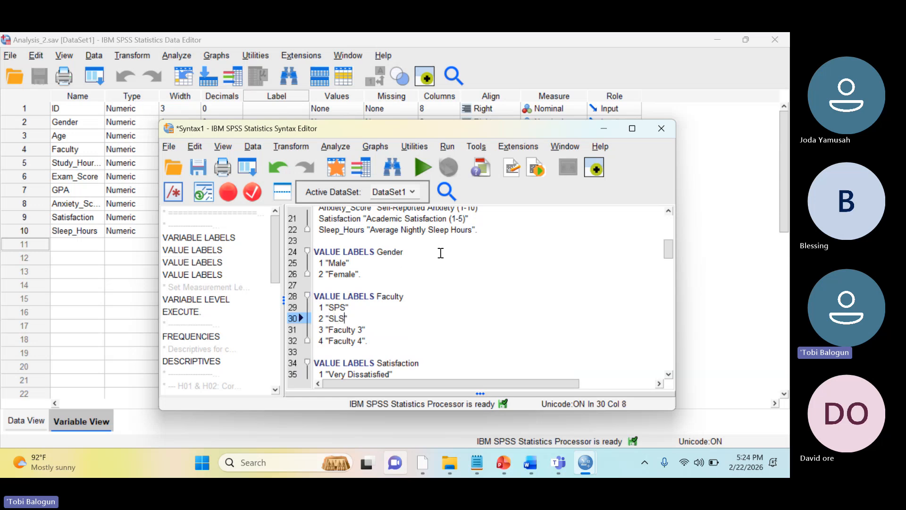
Replace the label of value 3 in the VALUE LABELS Faculty command with "SICT"
key(Down)
key(Right)
key(Right)
key(Right)
key(Right)
key(Right)
key(Right)
key(BackSpace)
key(BackSpace)
key(BackSpace)
key(BackSpace)
key(BackSpace)
key(BackSpace)
key(BackSpace)
key(BackSpace)
key(BackSpace)
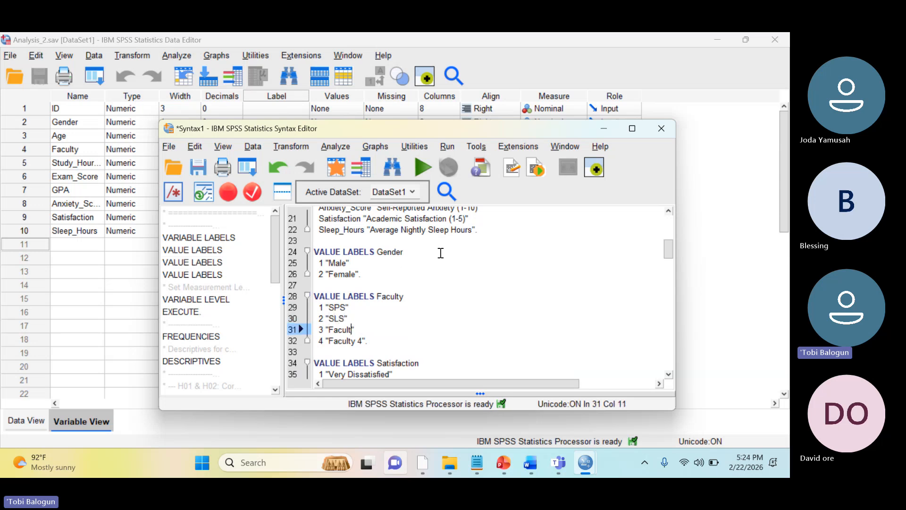
text(SC)
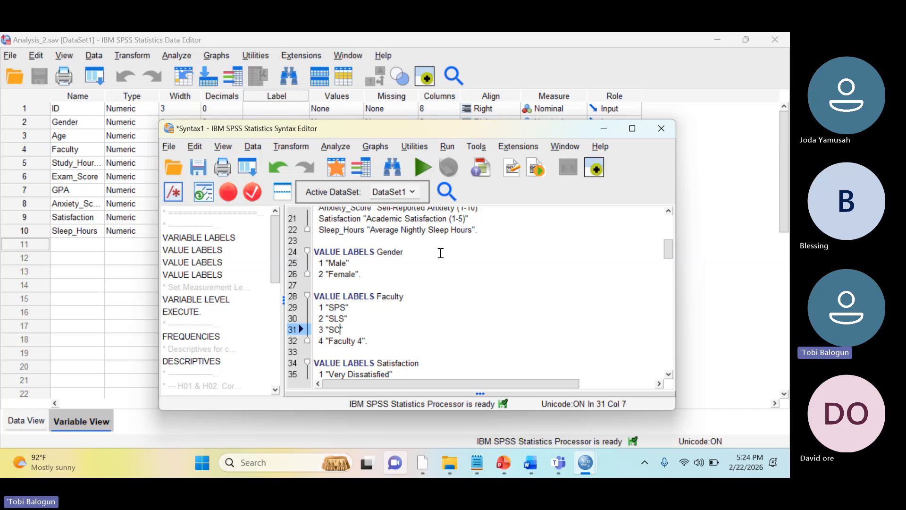
text(I)
key(BackSpace)
key(BackSpace)
text(ICT)
Replace the label of value 4 in the VALUE LABELS Faculty command with "HTM", keeping the closing full stop
key(Down)
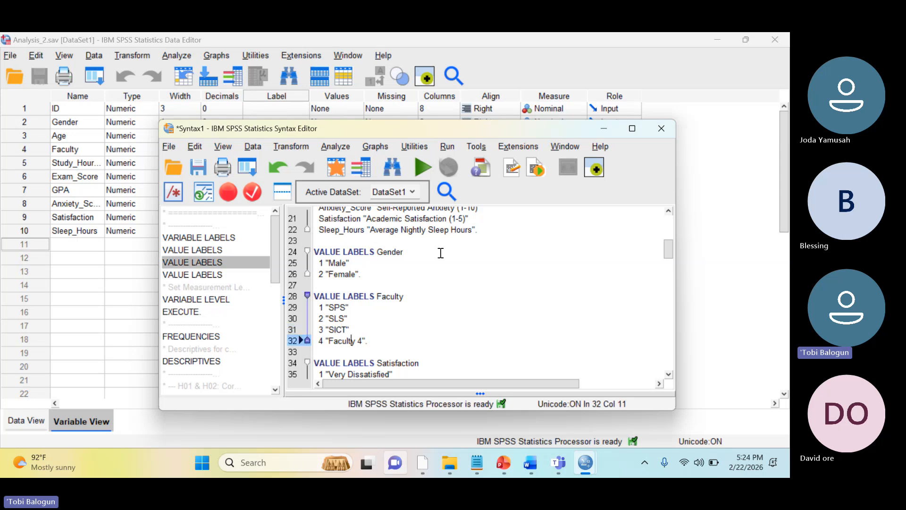
key(Right)
key(Right)
key(Right)
key(Right)
key(Right)
key(BackSpace)
key(BackSpace)
key(BackSpace)
key(BackSpace)
key(BackSpace)
key(BackSpace)
key(BackSpace)
key(BackSpace)
key(BackSpace)
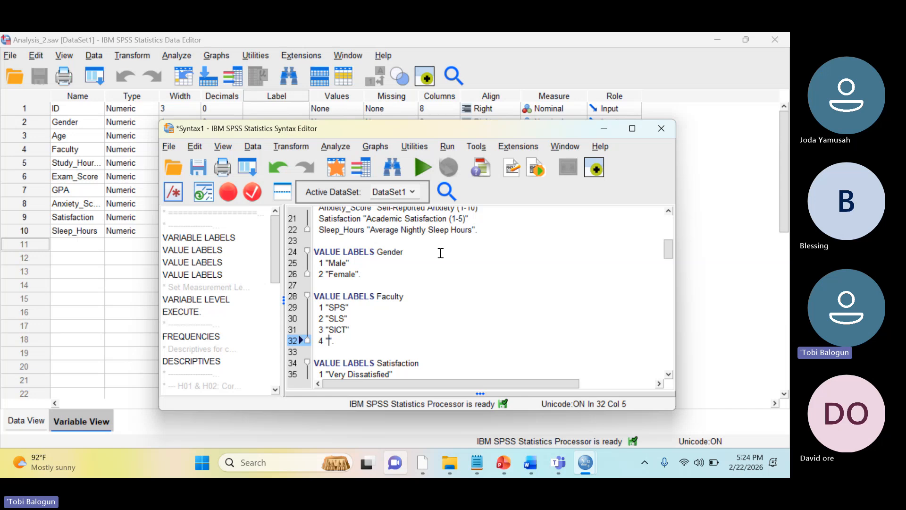
text(H)
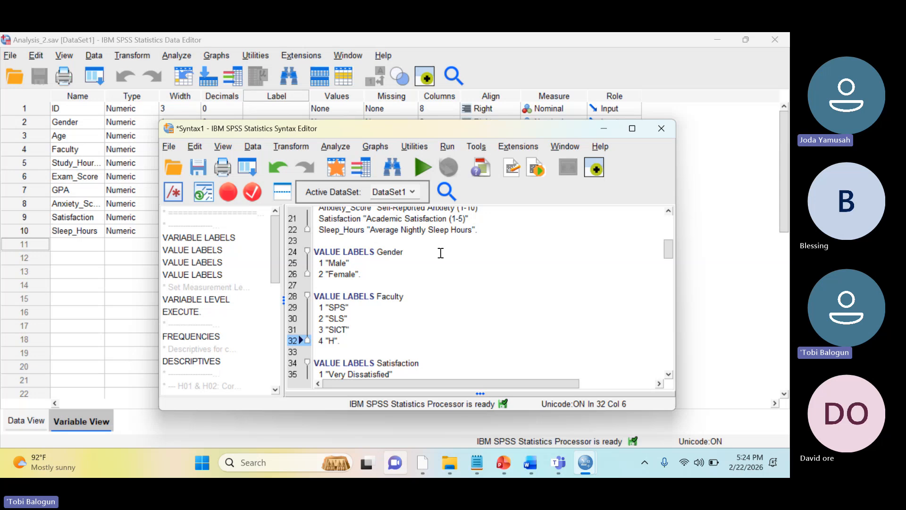
text(TM)
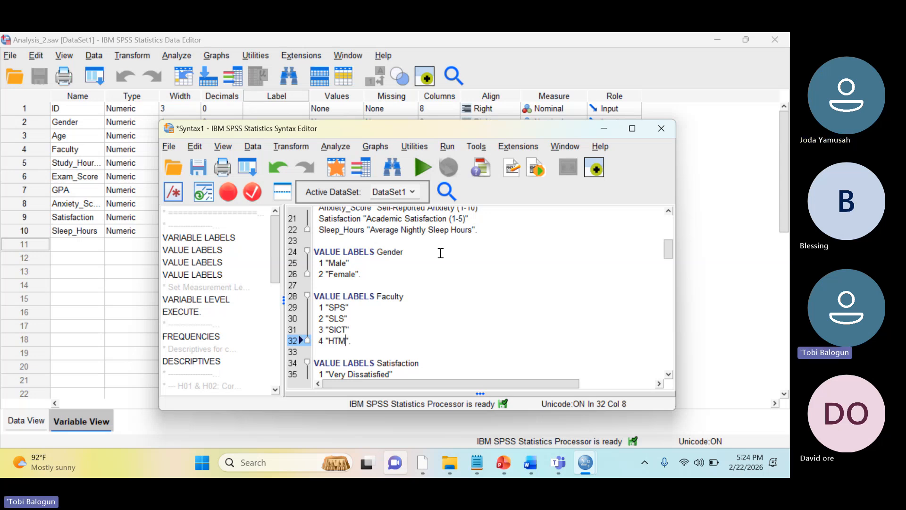
Examine the five satisfaction levels defined in the VALUE LABELS Satisfaction command
key(Down)
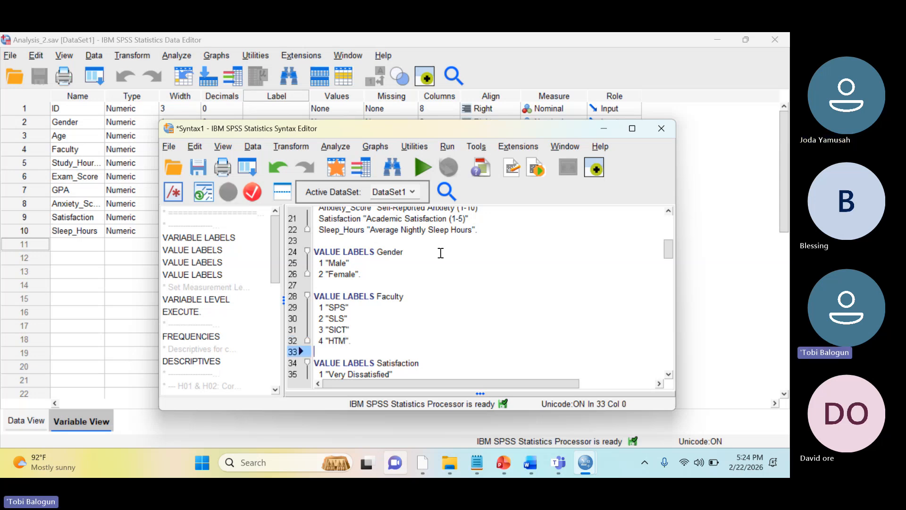
key(Down)
key(Down)
key(Down)
key(Down)
key(Down)
key(Down)
key(Down)
key(Down)
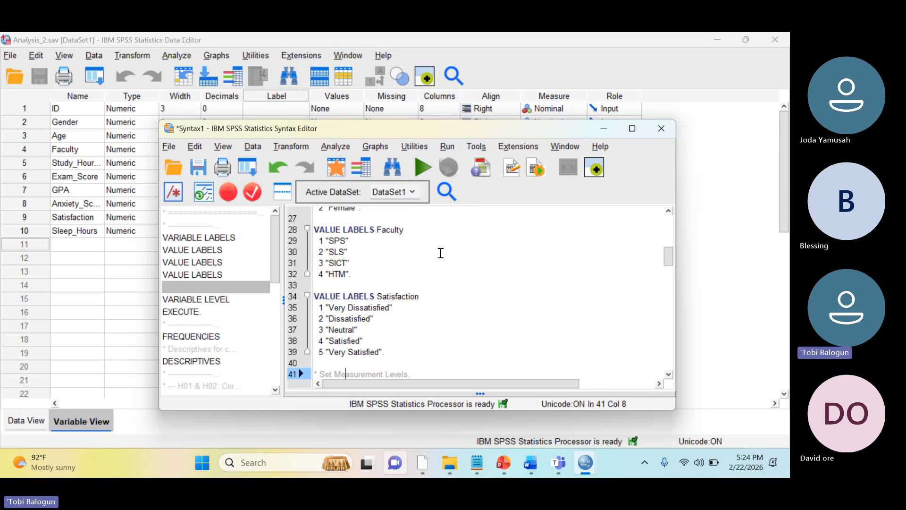
key(Down)
key(Up)
key(Up)
key(Up)
key(Up)
key(Up)
key(Up)
key(Up)
key(Up)
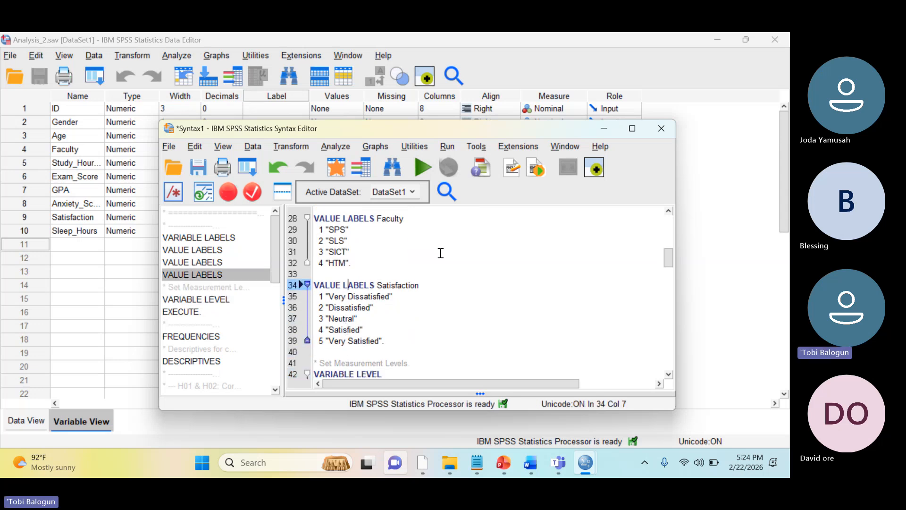
key(Right)
key(Left)
Check the Satisfaction variable's measurement level and its coded data values in the Data Editor, and return to the syntax
click(114, 246)
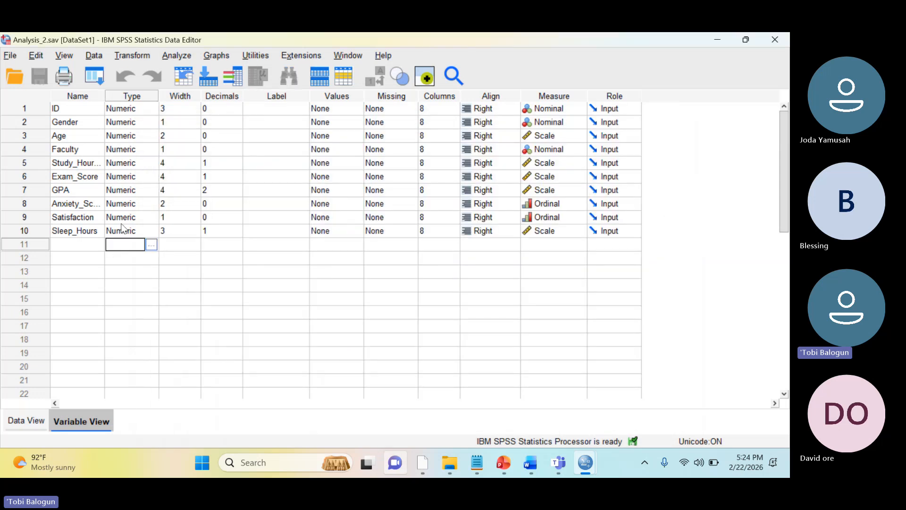
click(546, 218)
click(414, 302)
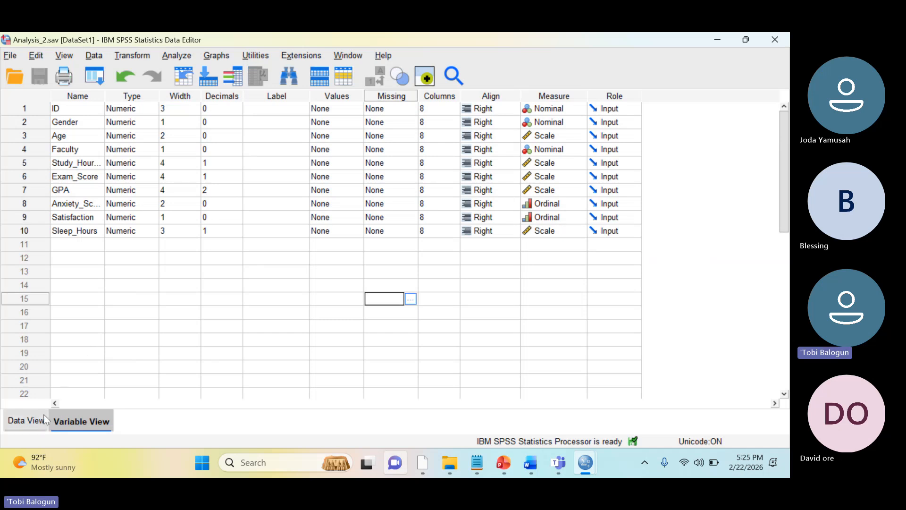
click(32, 418)
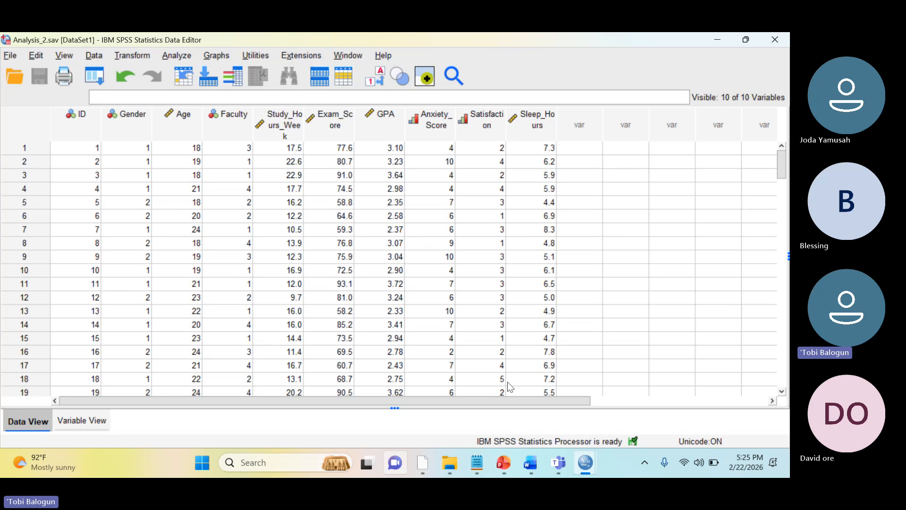
mouse_move(580, 463)
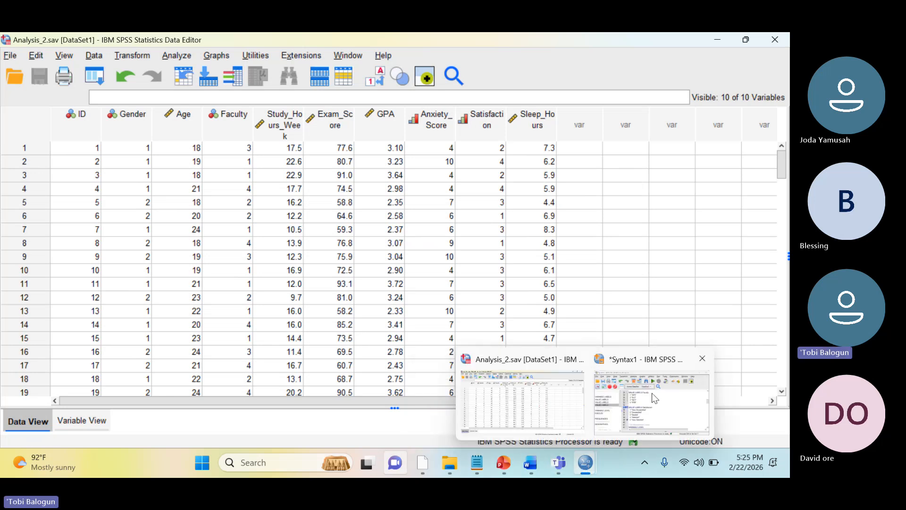
click(653, 398)
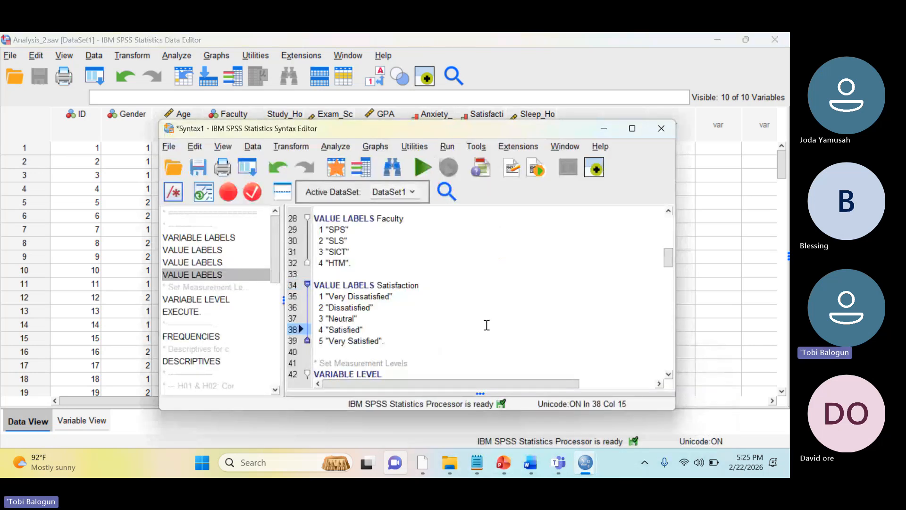
Set the Data Editor back to Variable View and bring the syntax window forward again
click(76, 216)
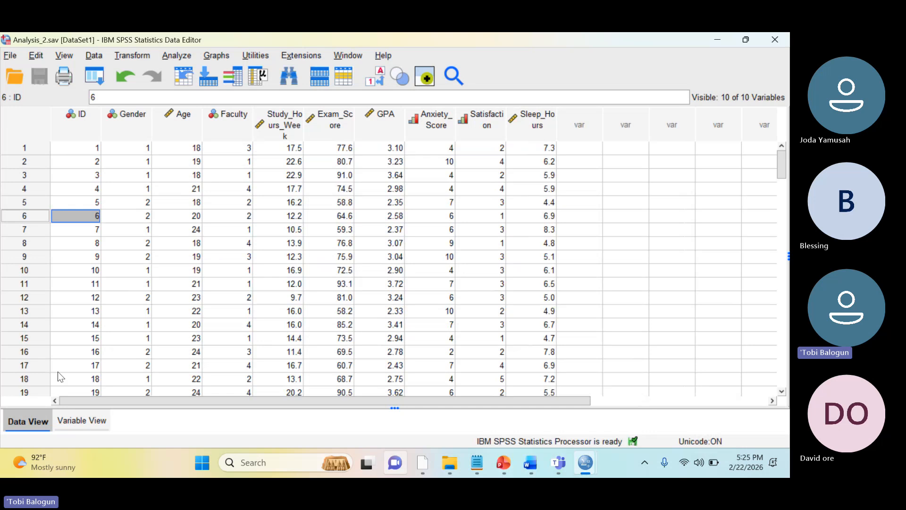
click(80, 420)
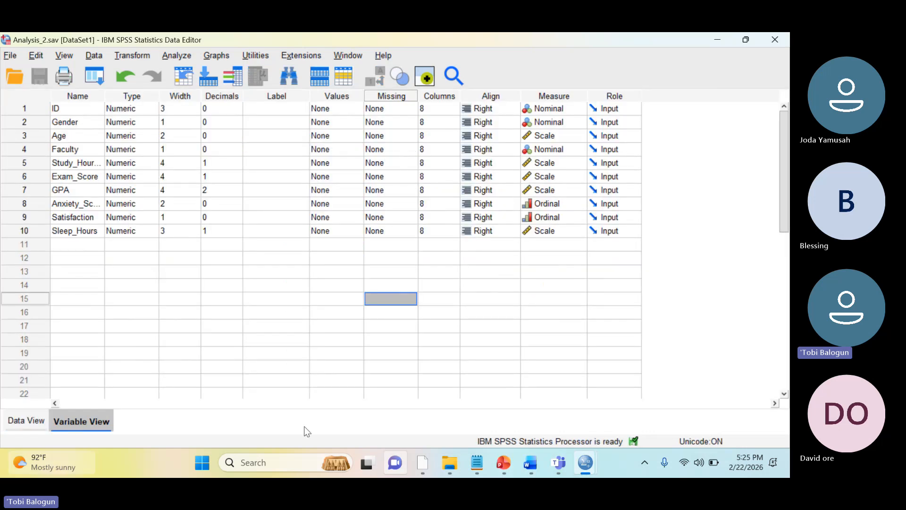
mouse_move(586, 463)
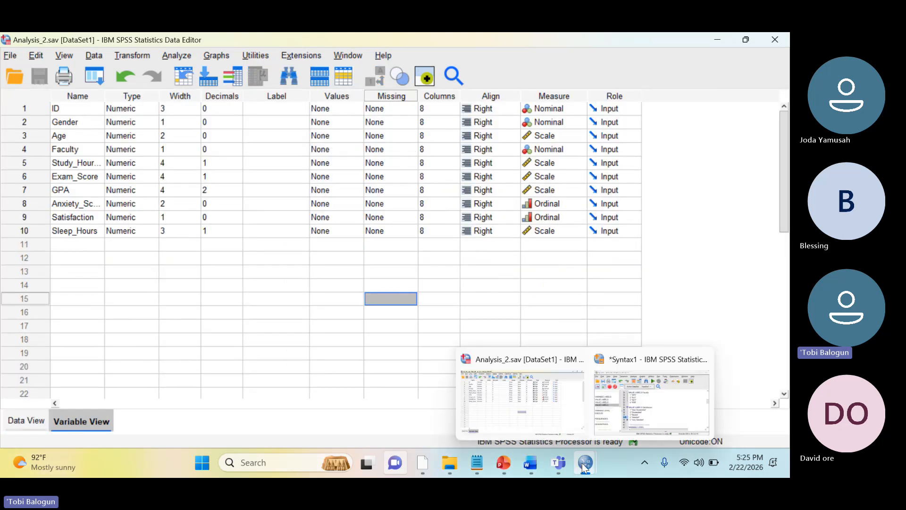
click(654, 393)
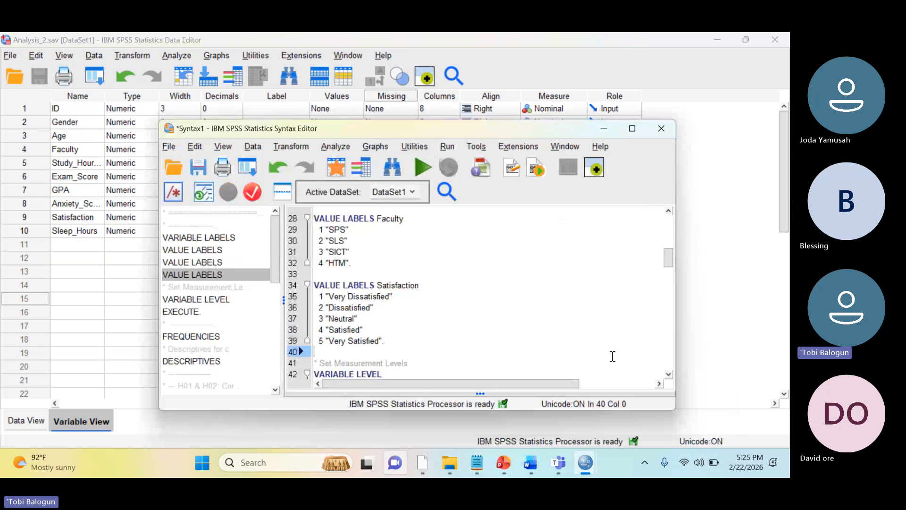
Examine the syntax from the VARIABLE LEVEL command through the descriptive statistics part to the hypothesis testing heading
key(Down)
key(Down)
key(Down)
key(Down)
key(Down)
key(Down)
key(Down)
key(Down)
key(Down)
key(Down)
key(Down)
key(Down)
key(Down)
key(Down)
key(Down)
key(Down)
key(Down)
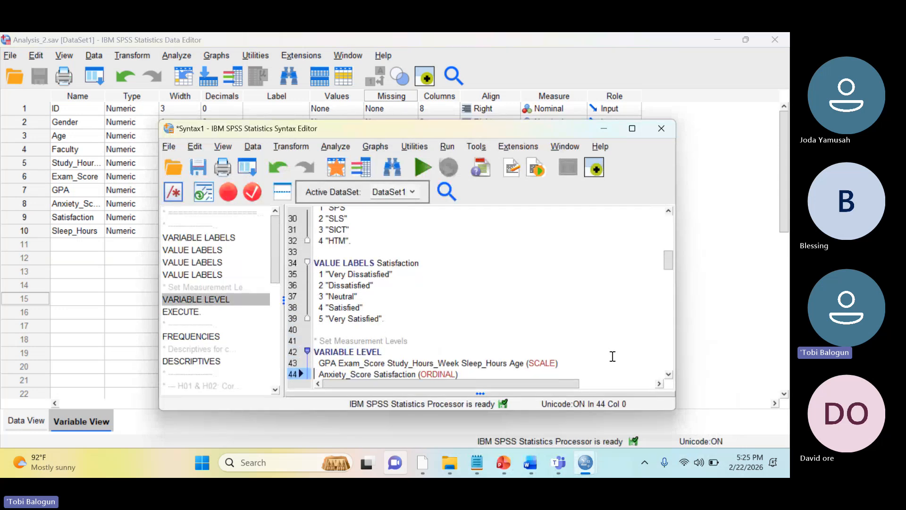
key(Down)
key(Down)
key(Down)
key(Down)
key(Down)
key(Down)
key(Down)
key(Down)
key(Down)
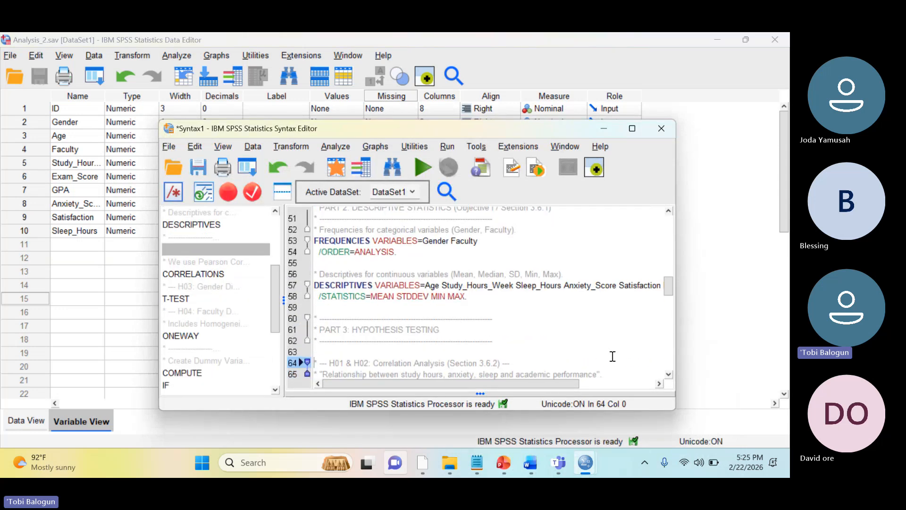
key(Up)
key(Up)
key(Up)
key(Up)
key(Up)
key(Up)
key(Up)
key(Up)
key(Up)
key(Up)
key(Up)
key(Up)
key(Up)
key(Up)
key(Up)
key(Up)
key(Up)
key(Up)
key(Up)
key(Down)
key(Down)
key(Down)
key(Down)
key(Down)
key(Down)
key(Down)
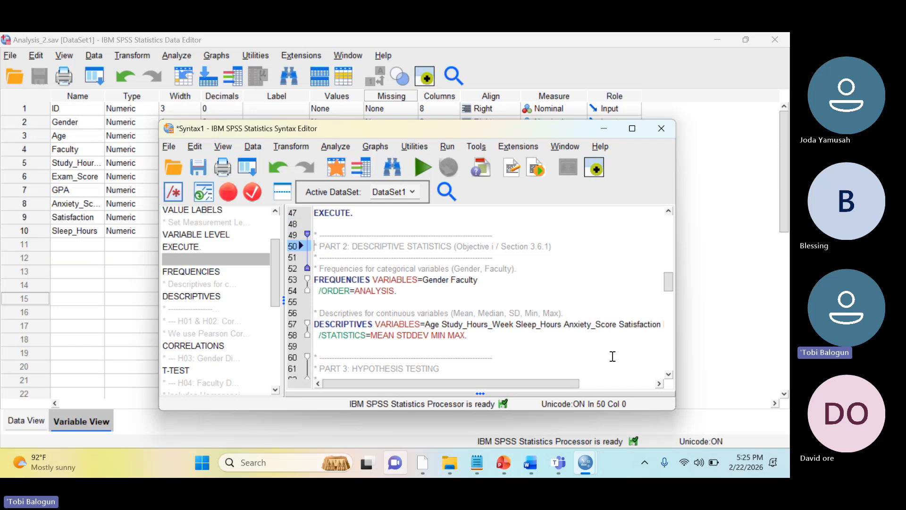
Examine the FREQUENCIES command for Gender and Faculty, including its ORDER subcommand
key(End)
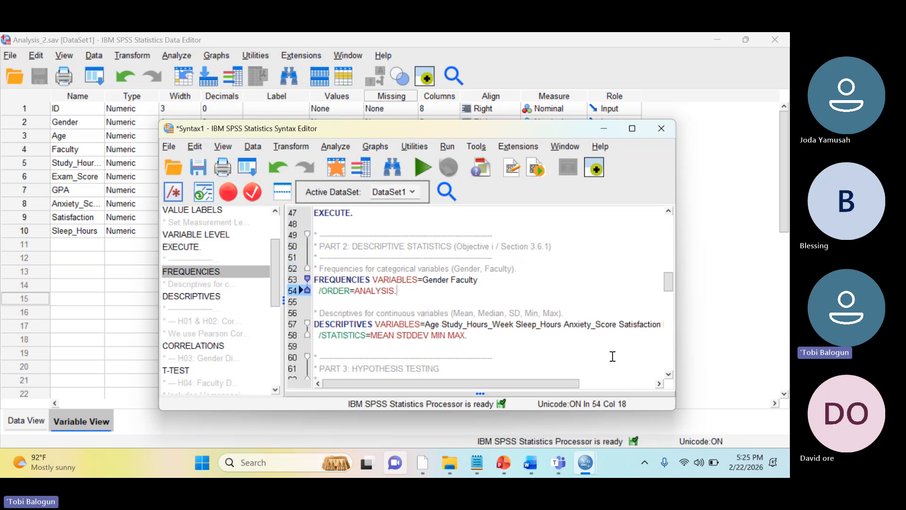
key(Up)
key(Right)
key(Right)
key(Right)
key(Right)
key(Right)
key(Right)
key(Right)
key(Right)
key(Right)
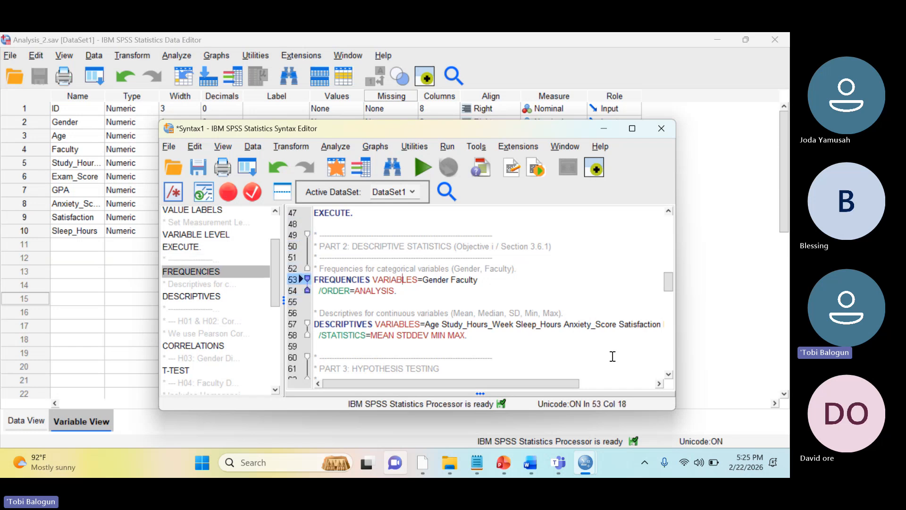
key(Right)
key(Right)
key(Right)
key(Right)
key(Right)
key(Right)
key(Left)
key(Left)
key(Left)
key(Left)
key(Left)
key(Left)
key(Left)
key(Left)
key(Left)
key(Left)
key(Left)
key(Left)
key(Left)
key(Left)
key(Left)
key(Right)
Examine the DESCRIPTIVES command, its list of continuous variables and its STATISTICS subcommand
key(Down)
key(Down)
key(Down)
key(Down)
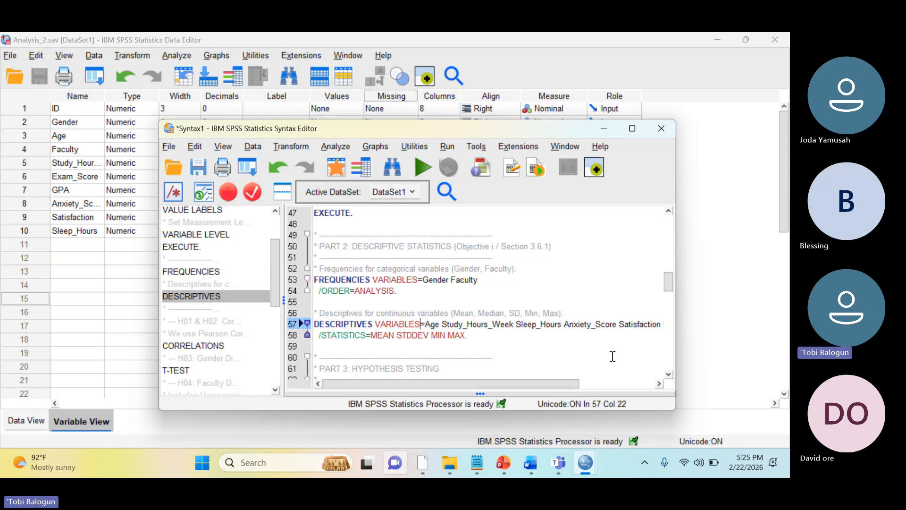
key(Up)
key(Right)
key(Down)
key(Right)
key(Right)
key(Right)
key(Right)
key(Right)
key(Right)
key(Right)
key(Right)
key(Right)
key(Right)
key(Right)
key(Right)
key(Right)
key(Right)
key(Right)
key(Right)
key(Right)
key(Right)
key(Right)
key(Right)
key(Right)
key(Right)
key(Right)
key(Right)
key(Right)
key(Right)
key(Right)
key(Right)
key(Right)
key(Right)
key(Right)
key(Right)
key(Right)
key(Right)
key(Right)
key(Right)
key(Right)
key(Right)
key(Right)
key(Right)
key(Right)
key(Right)
key(Right)
key(Right)
key(Right)
key(Right)
key(Right)
key(Right)
key(Right)
key(Down)
key(Down)
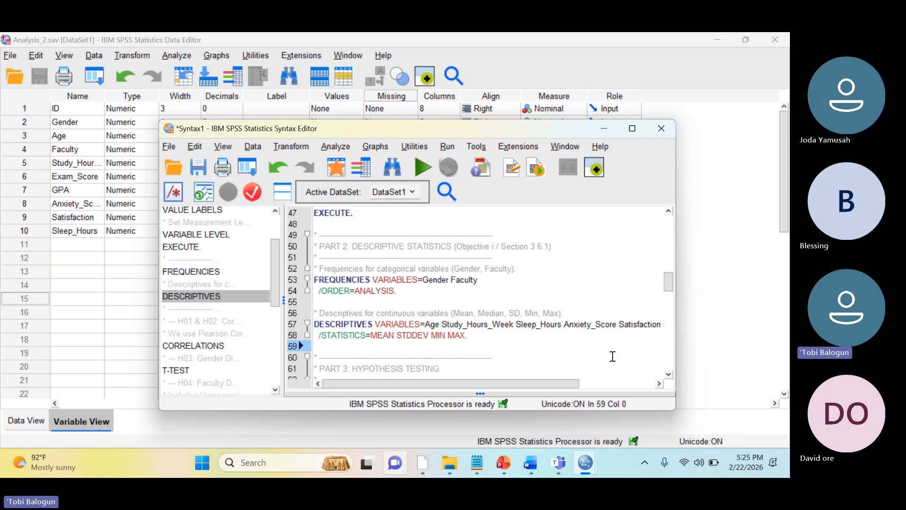
key(Up)
key(Down)
key(Up)
key(Up)
key(Up)
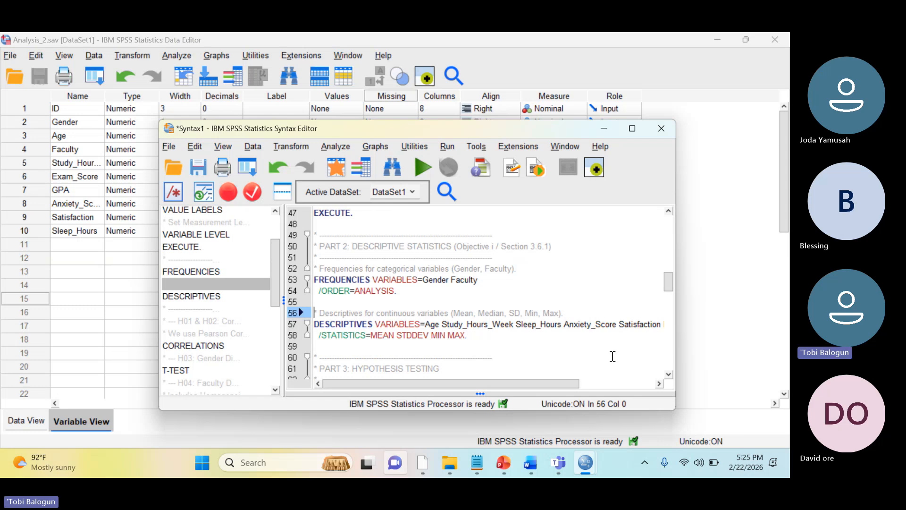
Switch to the Word project document and review the study objectives through section 1.5 Research Hypotheses
key(alt+Tab)
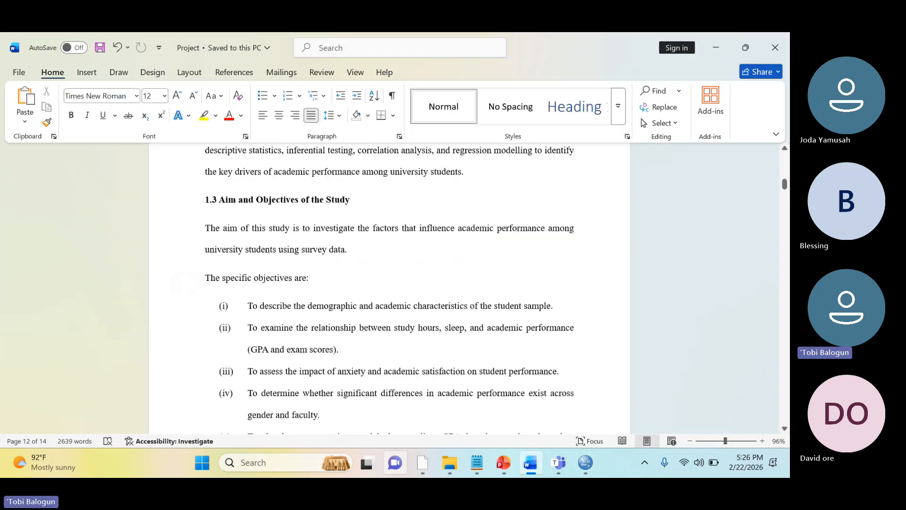
scroll(437, 319, down, 12)
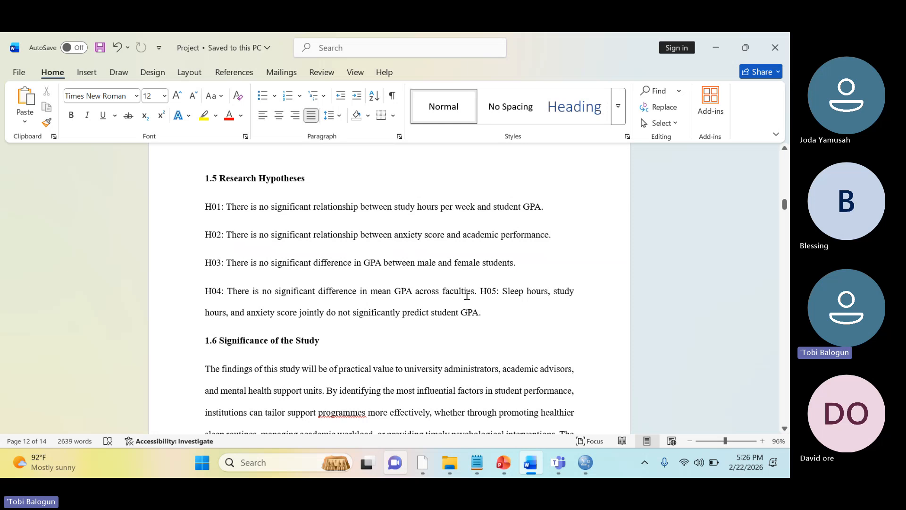
Switch to the SPSS Syntax1 window and examine the CORRELATIONS command for H01 and H02, including its full VARIABLES list
mouse_move(585, 463)
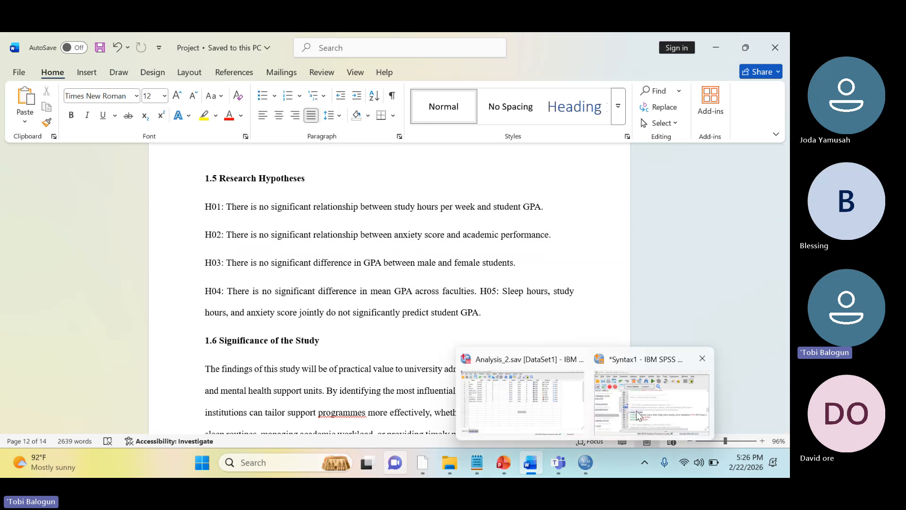
click(638, 416)
click(468, 317)
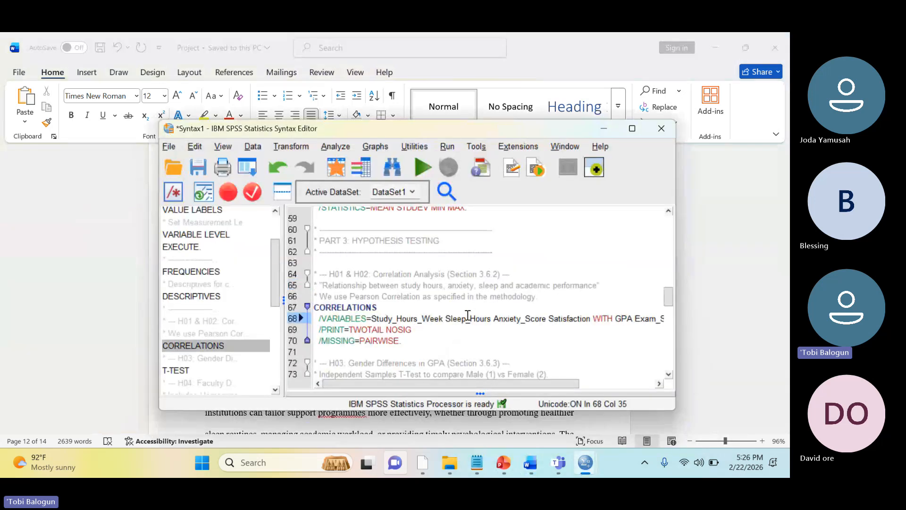
key(Left)
key(Left)
key(Left)
key(Left)
key(Left)
key(Left)
key(Left)
key(Left)
key(Left)
key(Left)
key(Left)
key(Up)
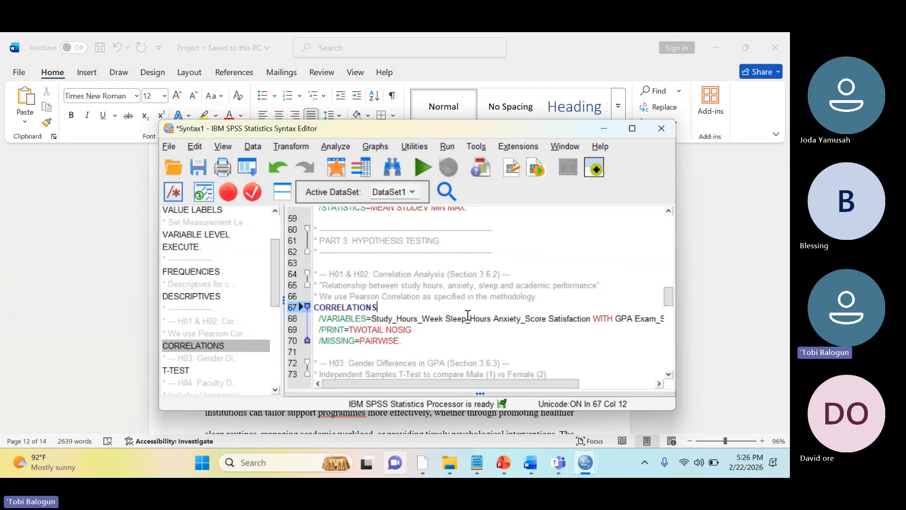
key(Down)
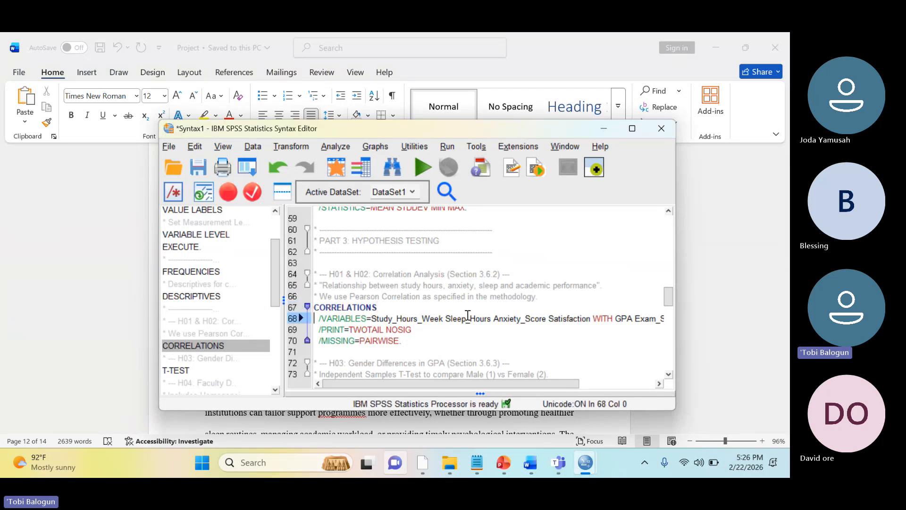
key(Home)
key(Down)
key(Home)
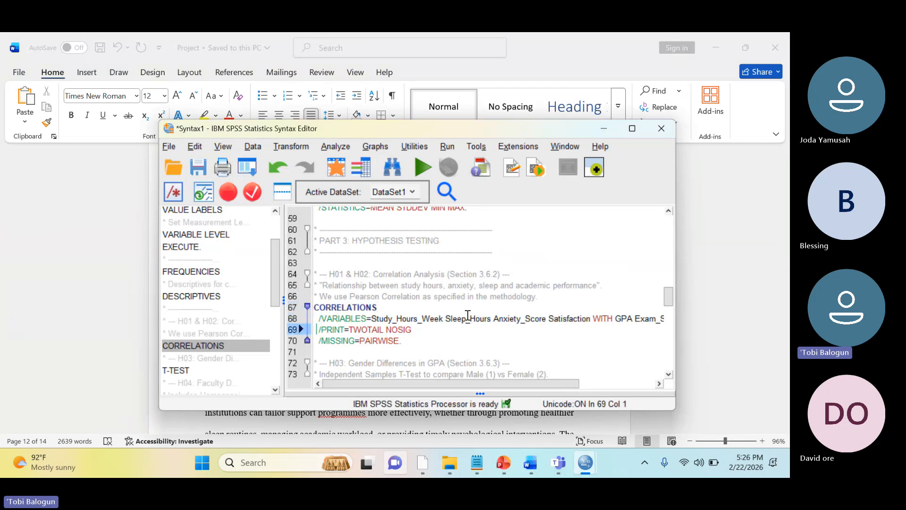
key(Up)
key(Right)
key(Right)
key(Right)
key(Right)
key(Right)
key(Right)
key(Right)
key(Right)
key(Right)
key(Right)
key(Right)
key(Right)
key(Right)
key(Right)
key(Right)
key(Right)
key(Right)
key(Right)
key(Right)
key(Right)
key(Right)
key(Right)
key(Right)
key(Right)
key(Right)
key(Right)
key(Right)
key(Right)
key(Right)
key(Right)
key(Right)
key(Right)
key(Right)
key(Right)
key(Right)
key(Right)
key(Right)
key(Right)
key(Right)
key(Right)
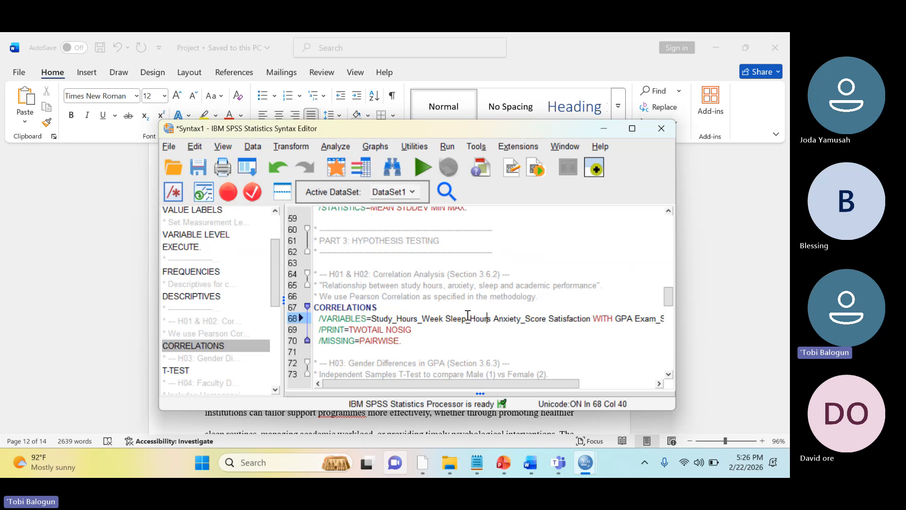
key(Down)
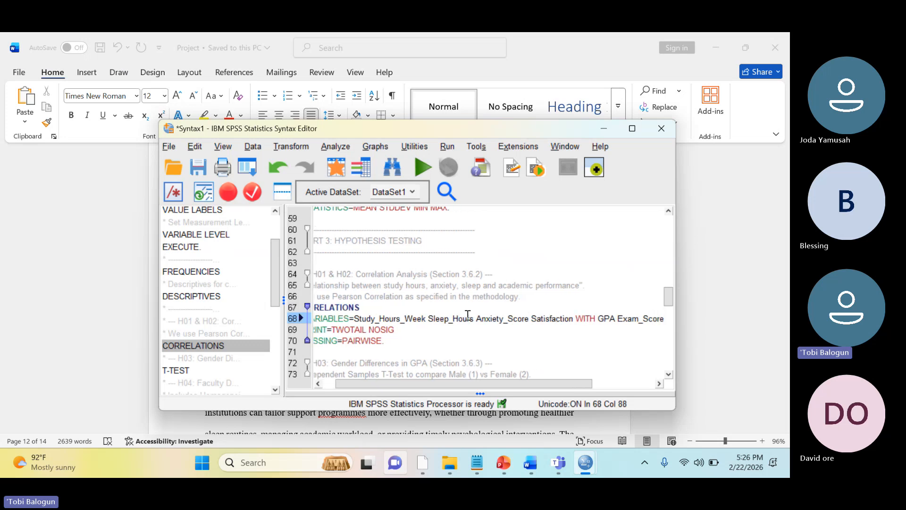
key(Home)
Examine the T-TEST command for gender differences and the ONEWAY command for faculty differences in GPA
key(Down)
key(Down)
key(Down)
key(Down)
key(Down)
key(Down)
key(Down)
key(Down)
key(Down)
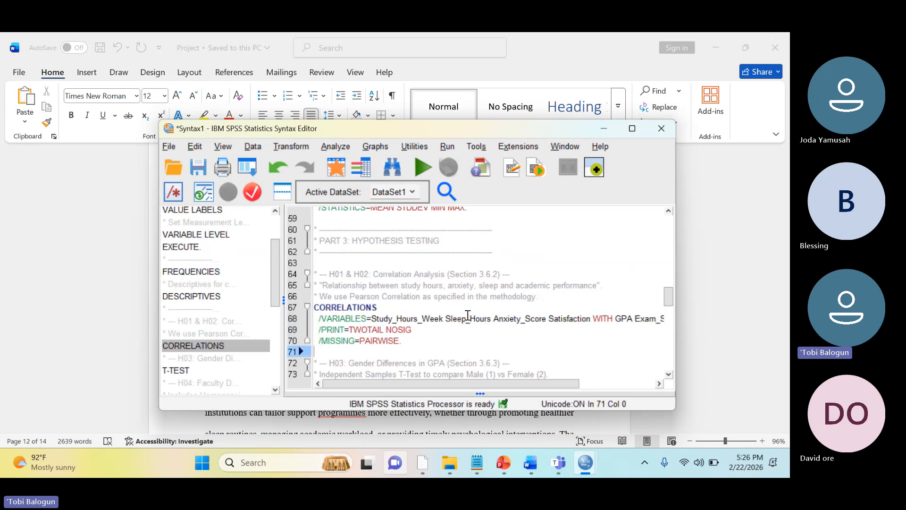
key(Down)
key(Down)
key(Down)
key(Down)
key(Down)
key(Down)
key(Down)
key(Down)
key(Down)
key(Down)
key(Down)
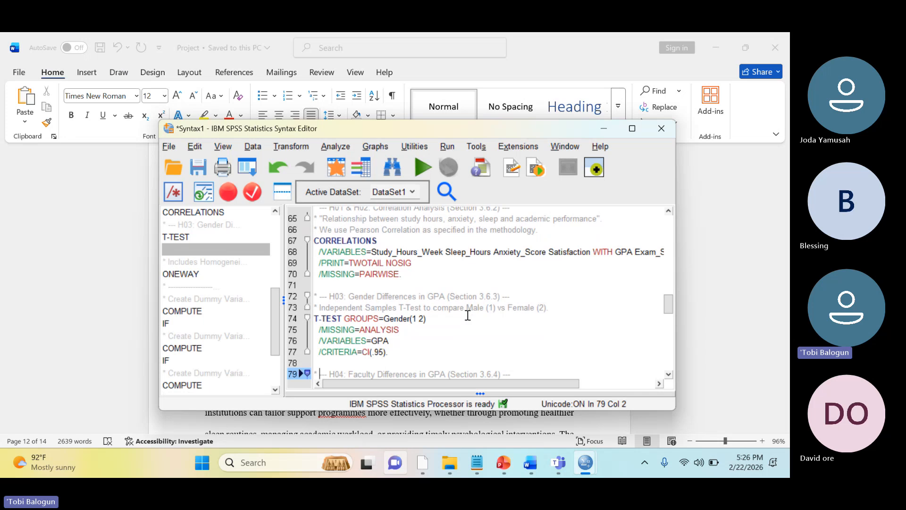
Examine the regression part, from the faculty dummy variables and REGRESSION command to the end of the syntax
key(Down)
key(Down)
key(Down)
key(Down)
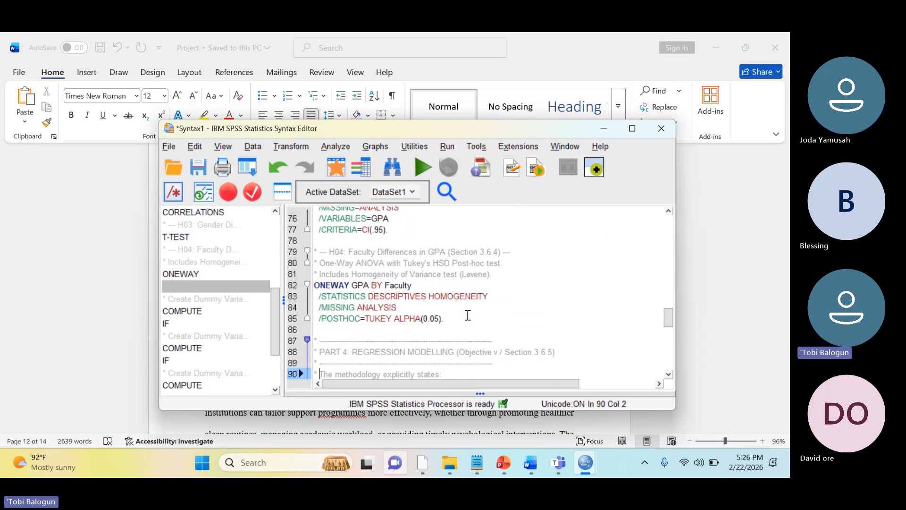
key(Down)
key(Down)
key(Down)
key(Down)
key(Down)
key(Down)
key(Down)
key(Down)
key(Down)
key(Down)
key(Down)
key(Down)
key(Down)
key(Down)
key(Down)
key(Down)
key(Down)
key(Down)
key(Down)
key(Down)
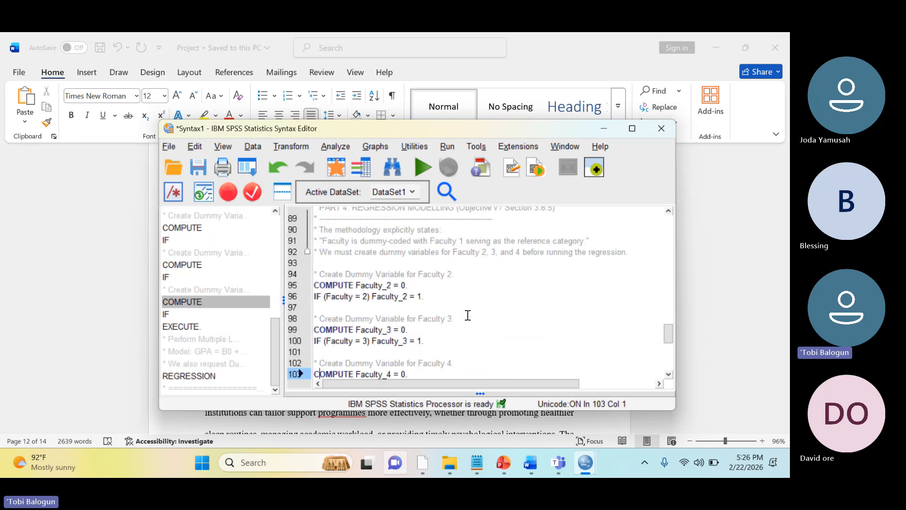
key(Down)
key(Down)
key(Down)
key(Down)
key(Down)
key(Down)
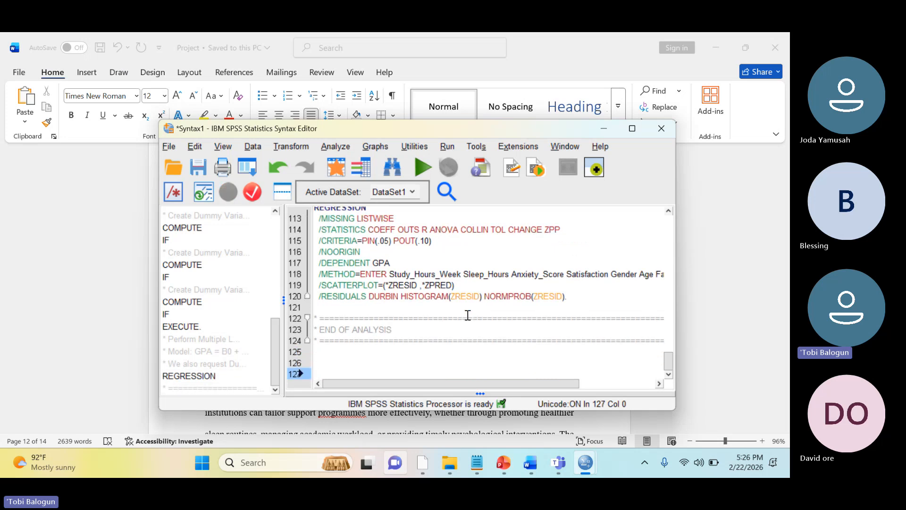
Add two blank lines below the END OF ANALYSIS comment block at the end of the syntax
key(Return)
key(Up)
key(Up)
key(Up)
key(Up)
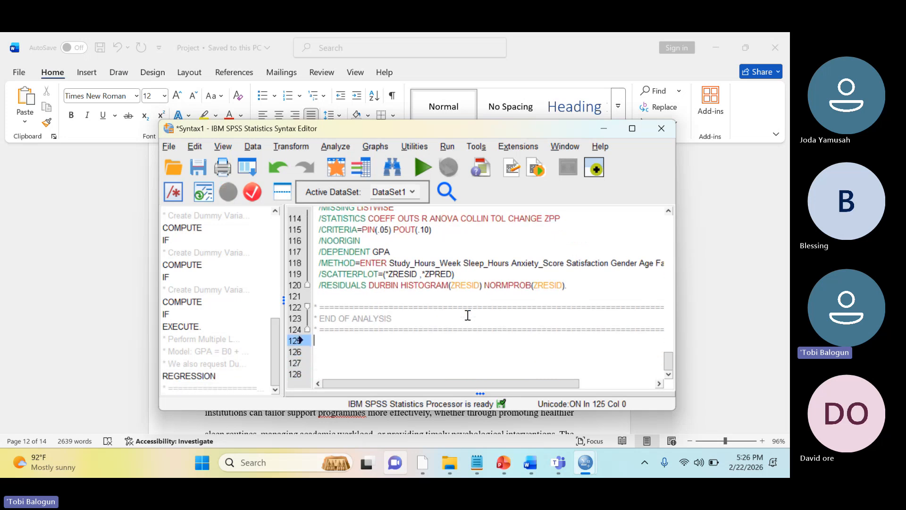
key(End)
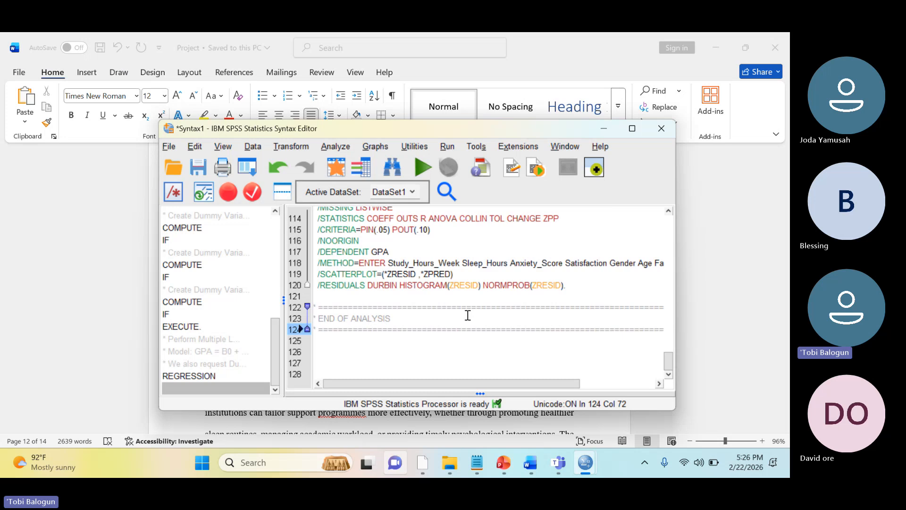
key(Right)
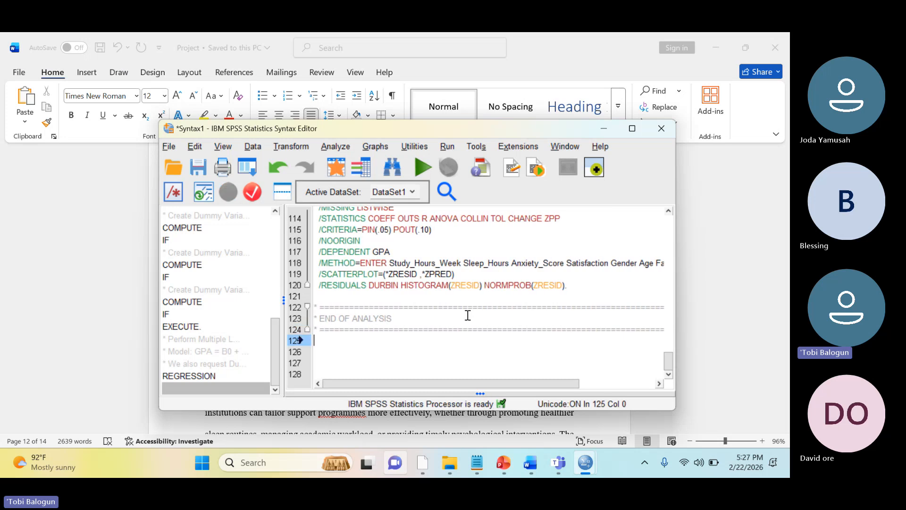
key(Left)
key(Right)
key(ctrl+a)
key(Right)
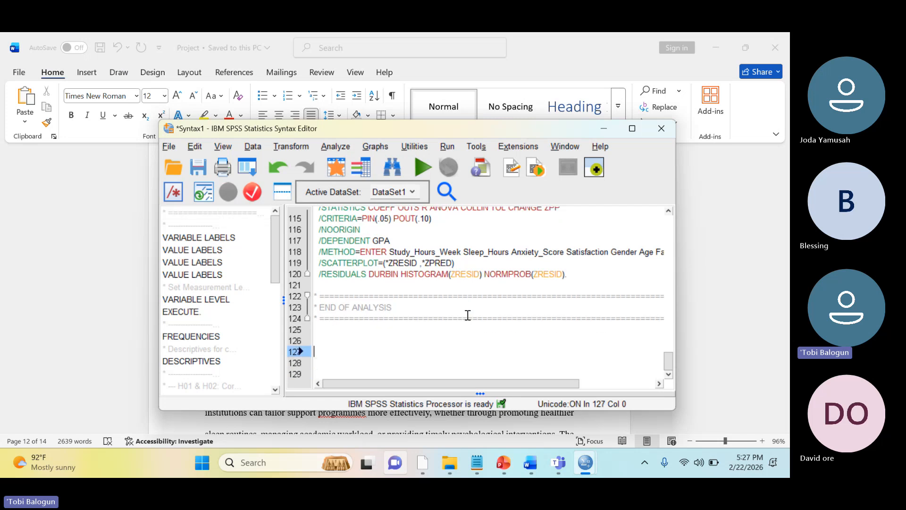
key(Return)
Select the entire syntax and run it to generate all the analysis output
key(ctrl+a)
key(Up)
key(Up)
key(Up)
key(Up)
key(Up)
key(Up)
key(Up)
key(Up)
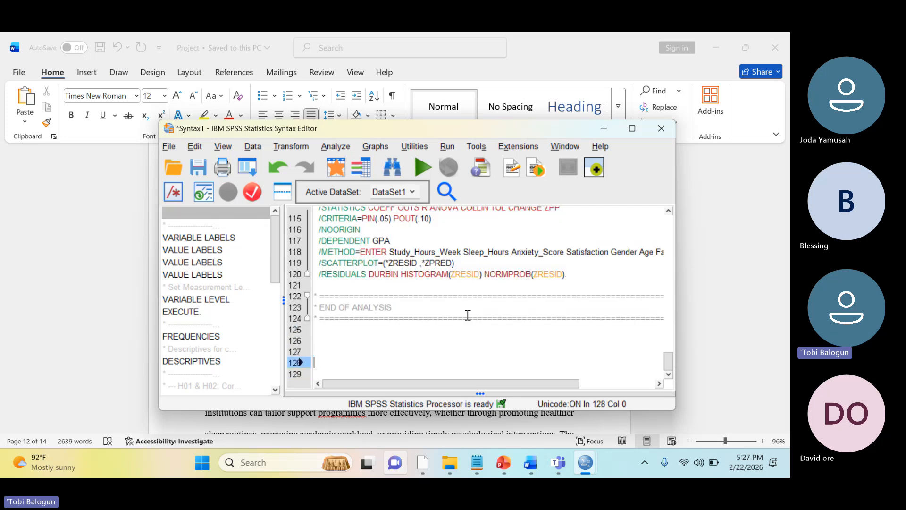
key(Down)
key(Down)
key(Down)
key(Down)
key(Down)
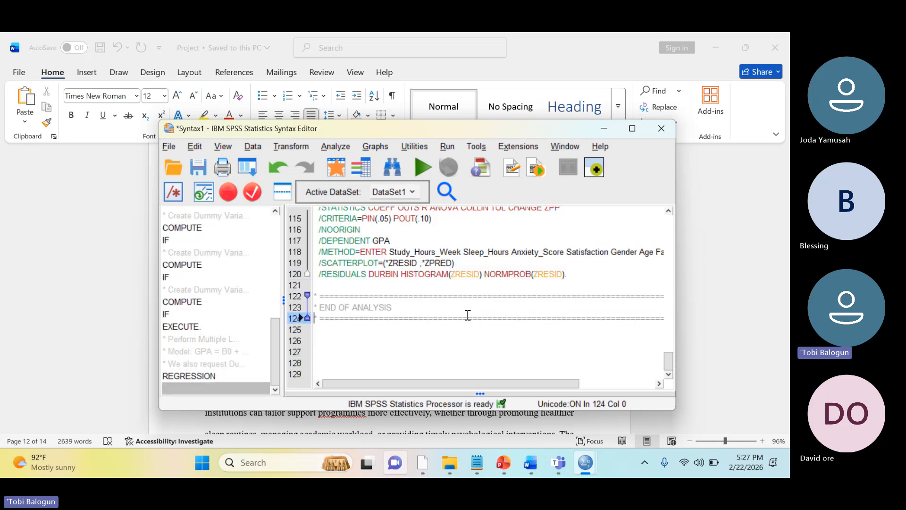
key(ctrl+a)
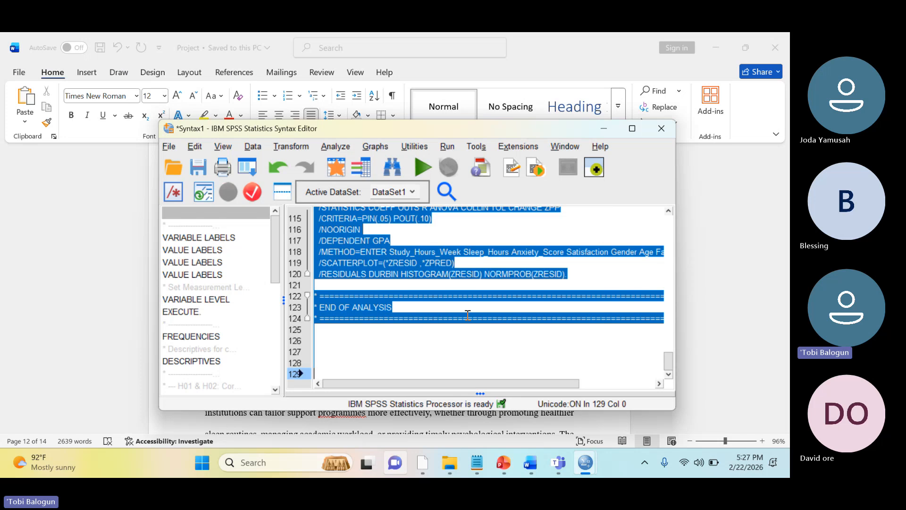
click(423, 168)
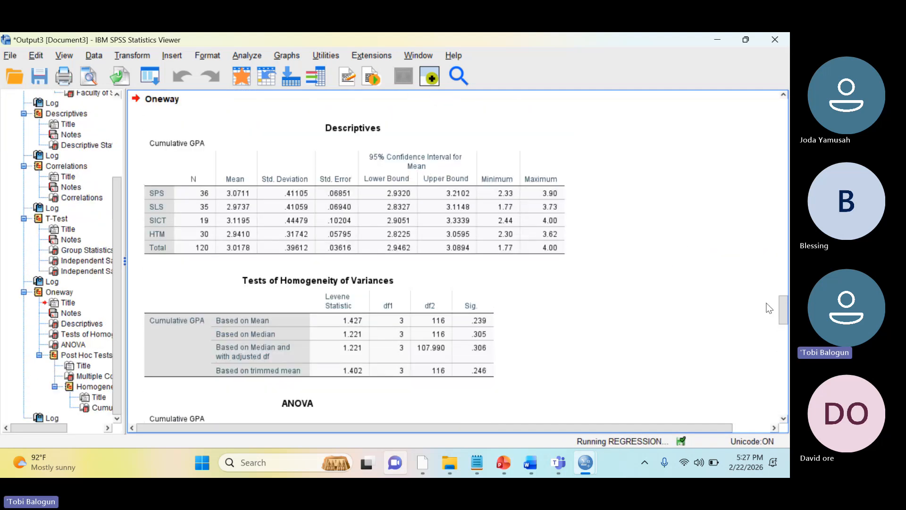
Review the output from the opening log through the Gender and Faculty of Study frequency tables
drag(784, 310, 767, 118)
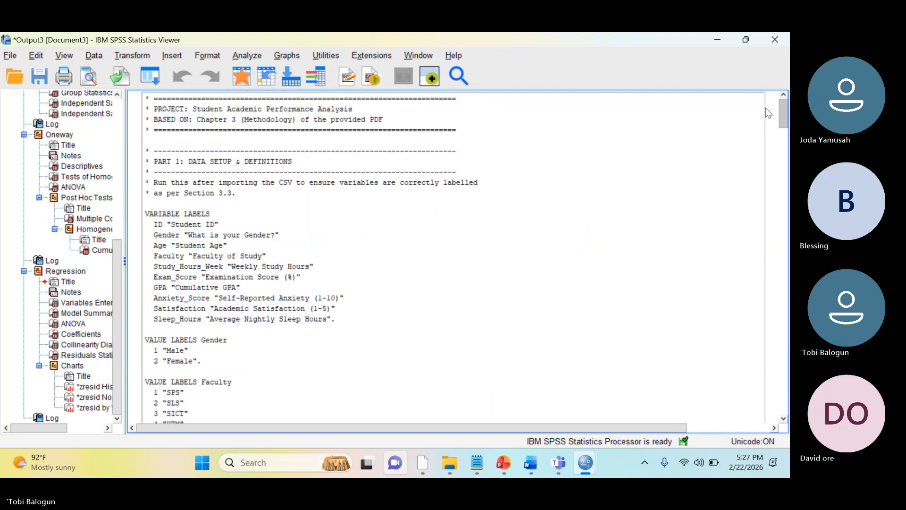
scroll(766, 113, down, 5)
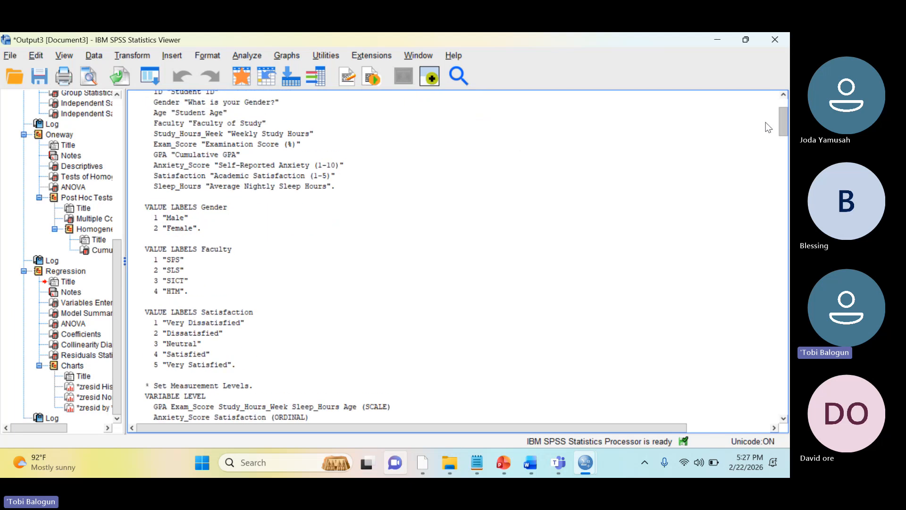
scroll(765, 113, up, 5)
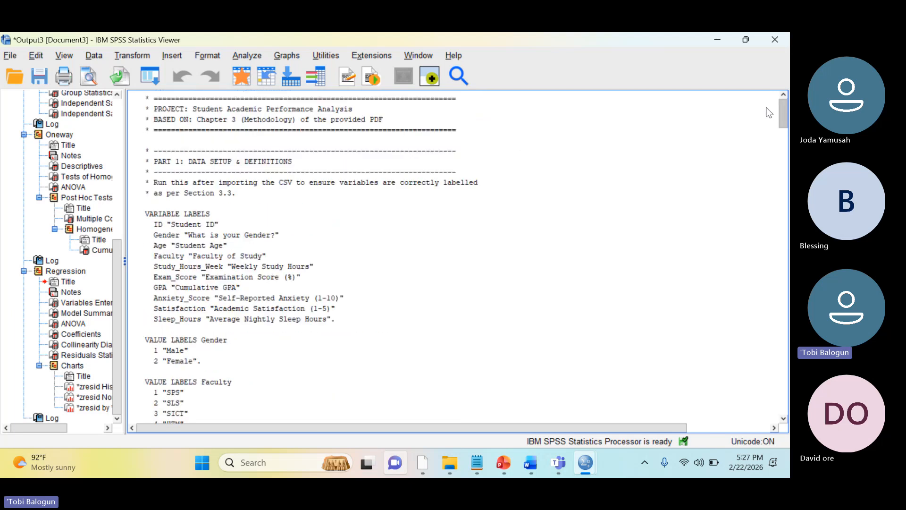
scroll(767, 118, down, 7)
scroll(764, 139, down, 8)
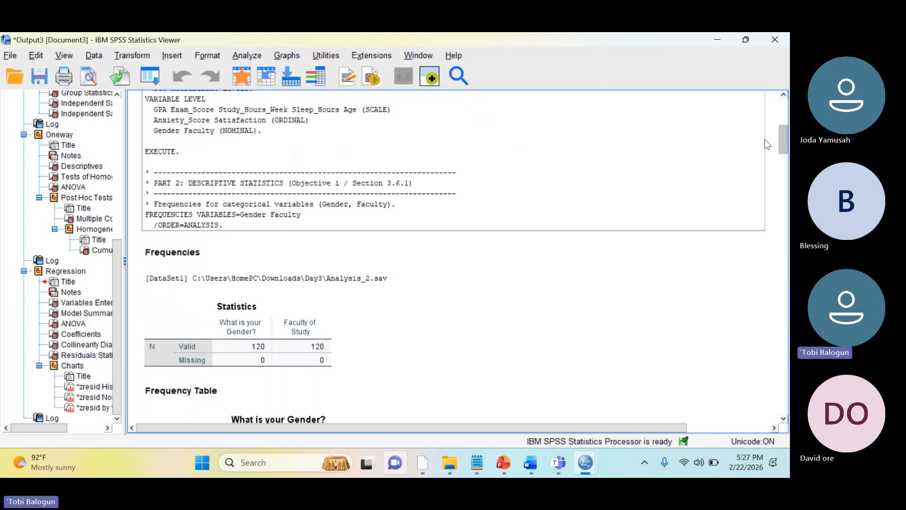
scroll(766, 150, down, 3)
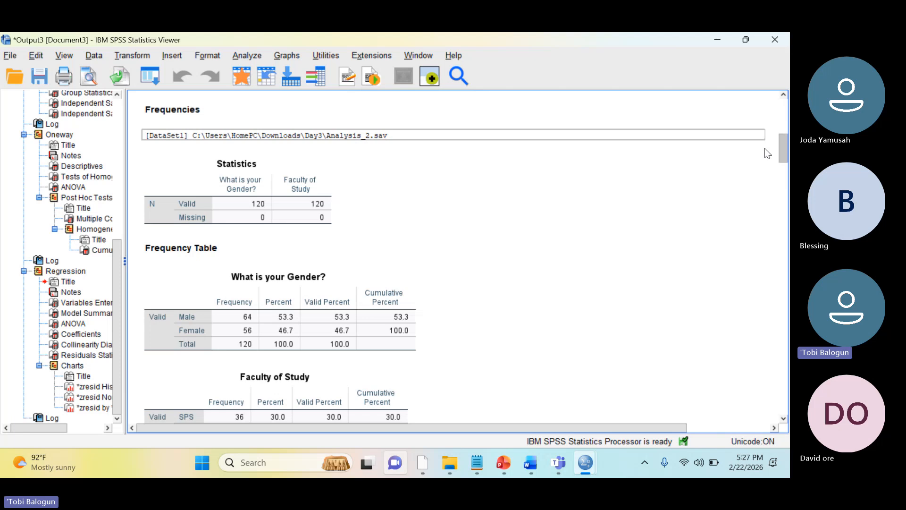
scroll(767, 154, down, 3)
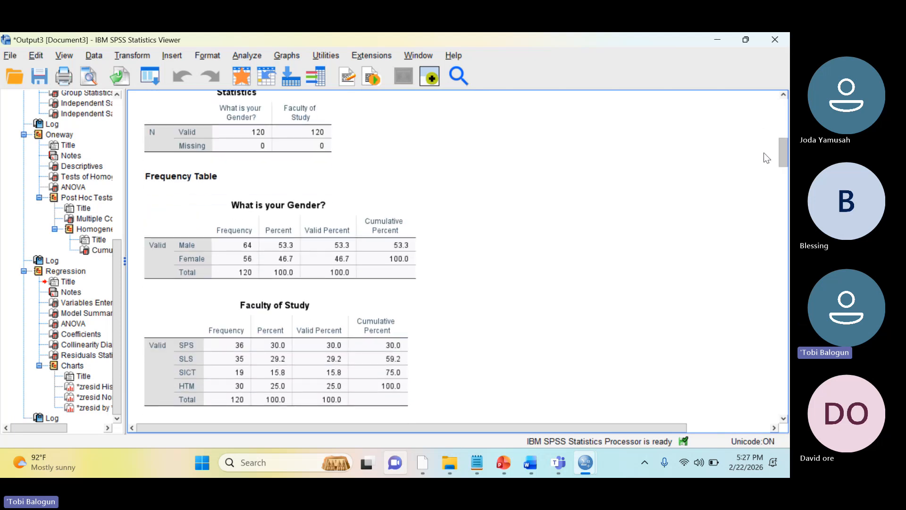
scroll(766, 159, down, 1)
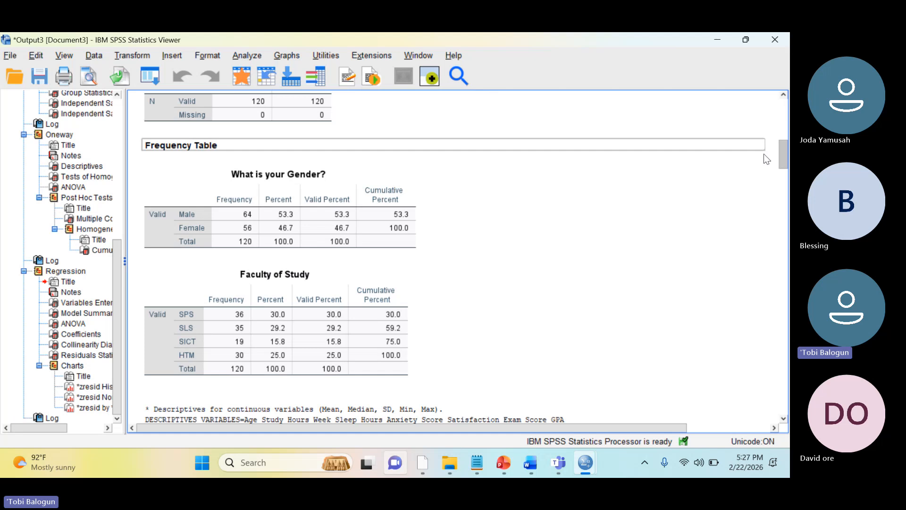
scroll(766, 159, down, 1)
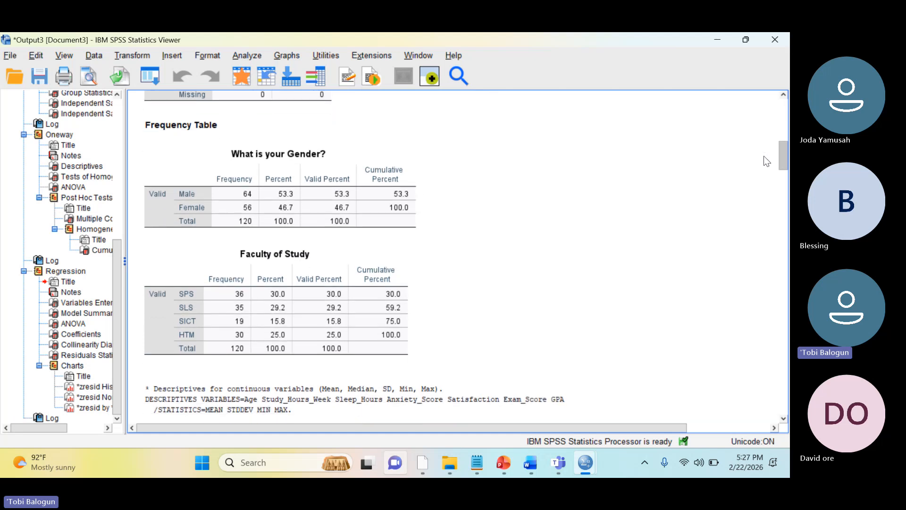
scroll(766, 160, down, 2)
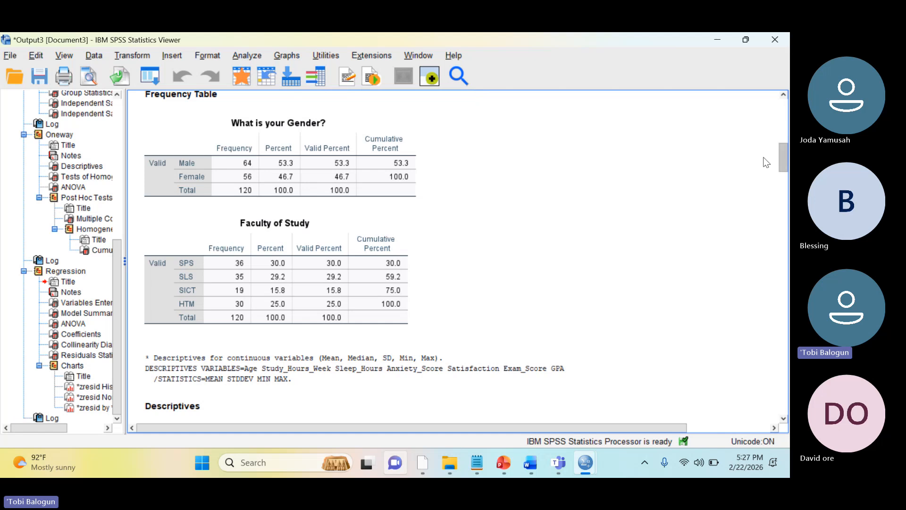
scroll(766, 163, down, 2)
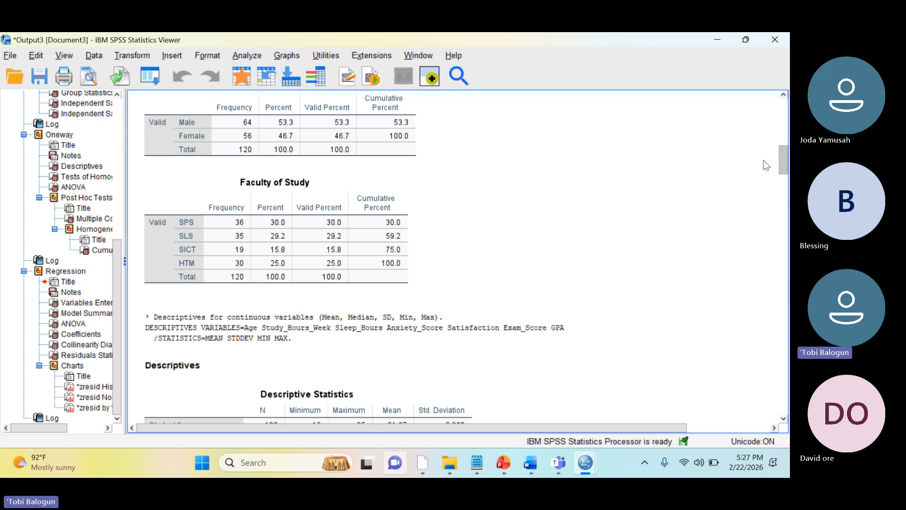
scroll(766, 165, down, 1)
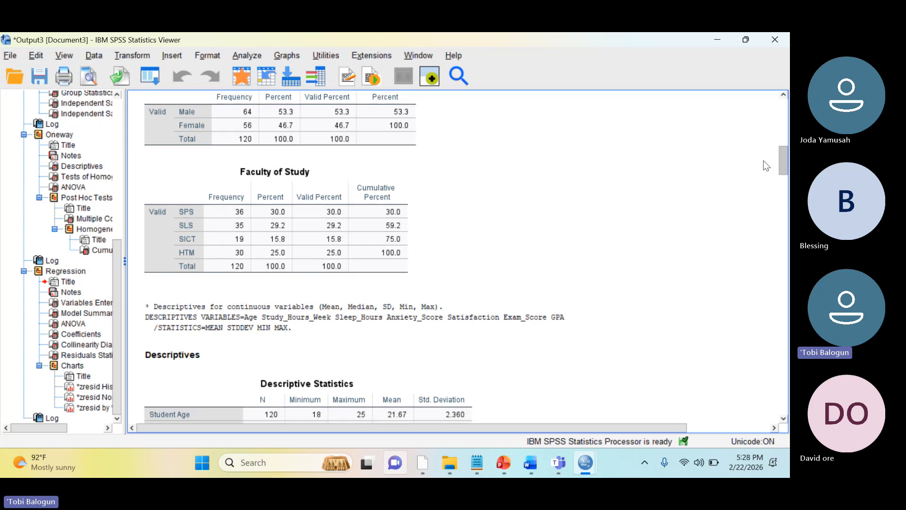
Examine the Descriptive Statistics table and the start of the correlation output in the hypothesis testing part
scroll(766, 165, down, 8)
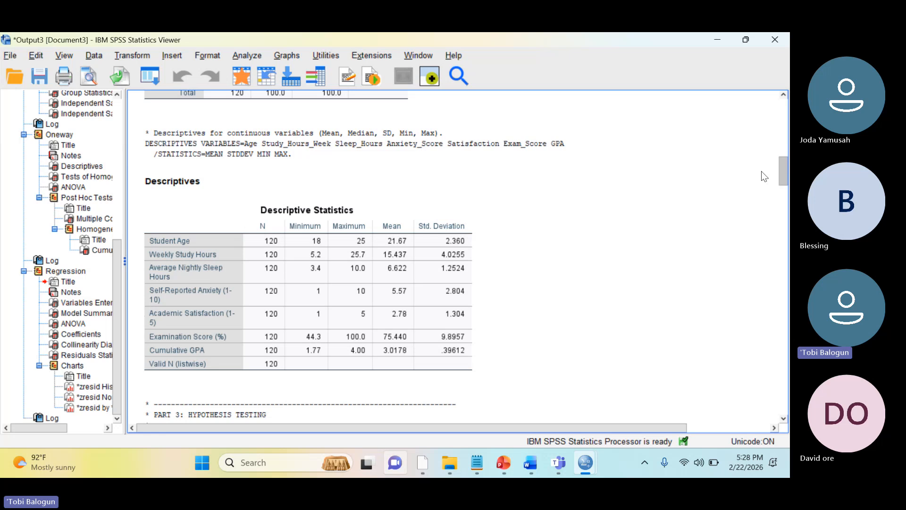
scroll(761, 175, down, 7)
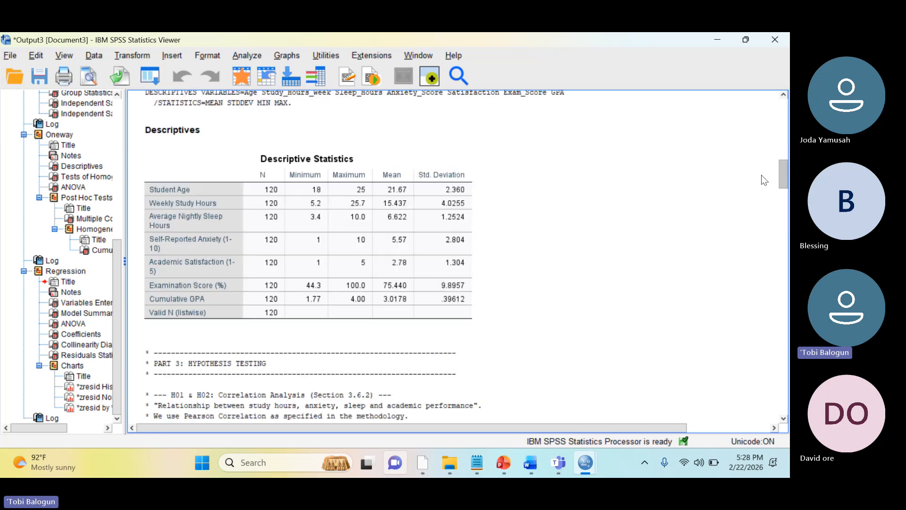
scroll(764, 185, down, 1)
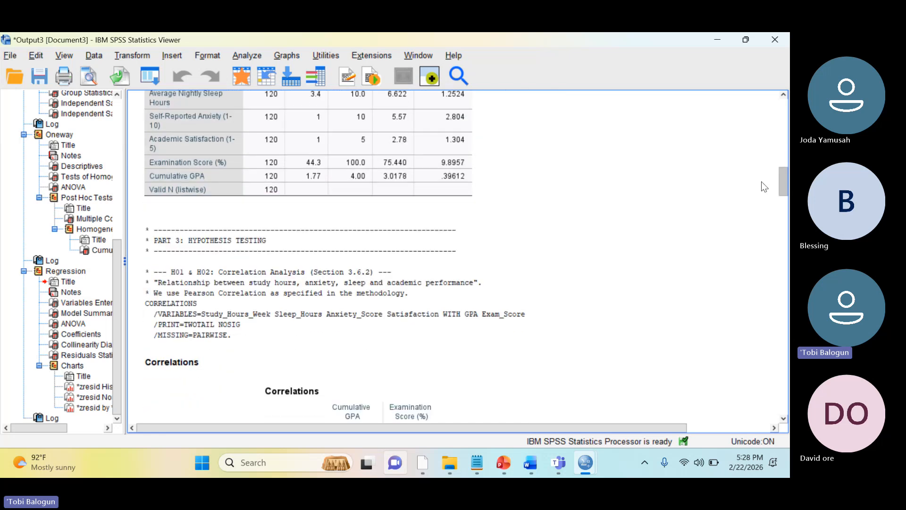
scroll(761, 183, up, 1)
scroll(764, 185, down, 1)
scroll(764, 187, down, 6)
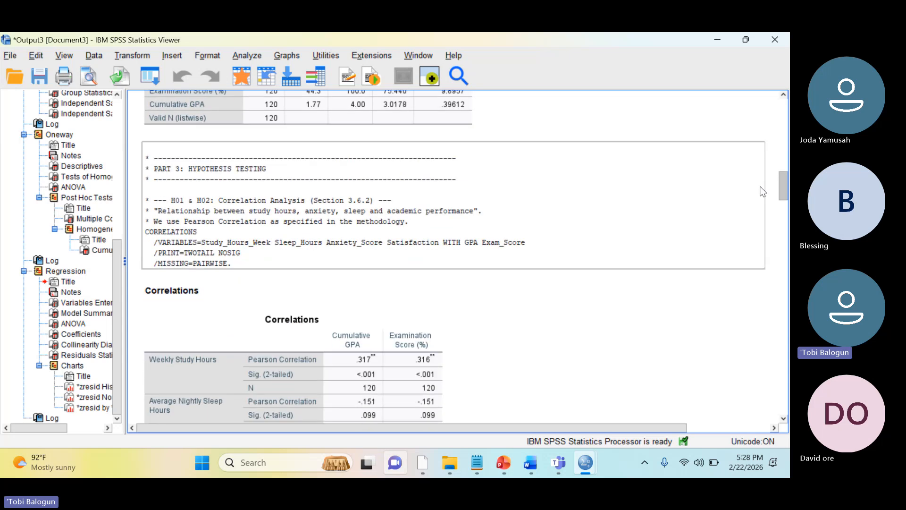
Examine the Correlations table, the gender Group Statistics and the Independent Samples Test for Cumulative GPA
scroll(763, 196, down, 3)
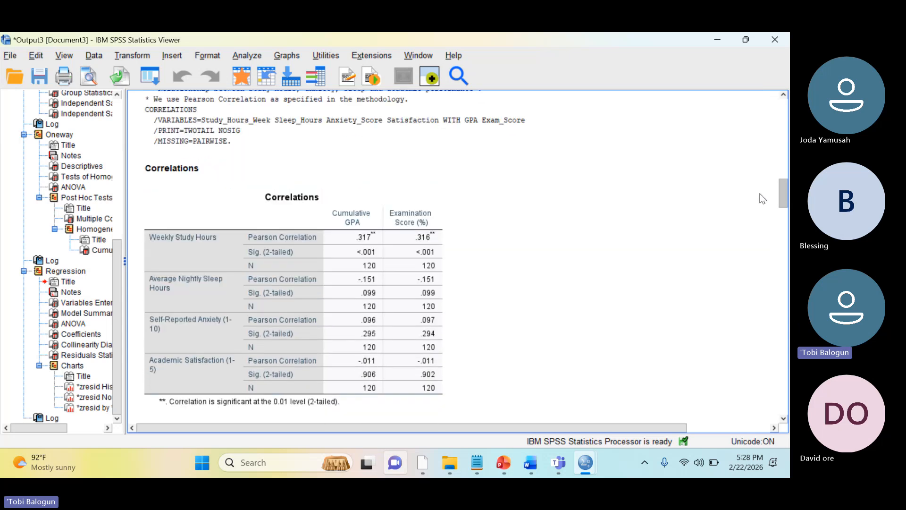
scroll(764, 200, down, 2)
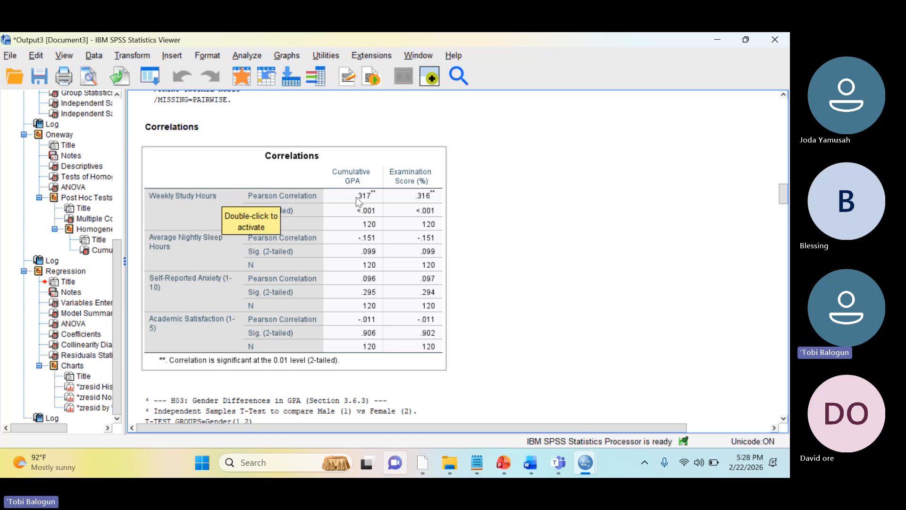
click(383, 208)
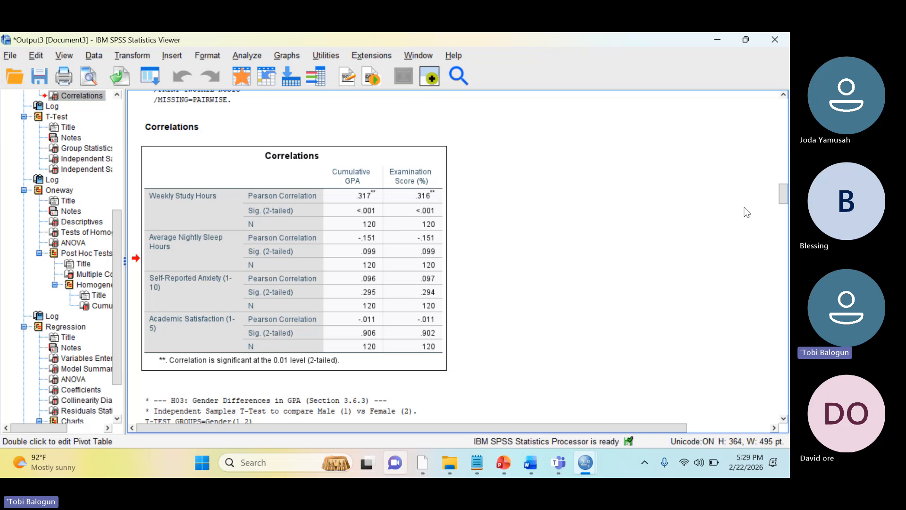
drag(782, 197, 780, 220)
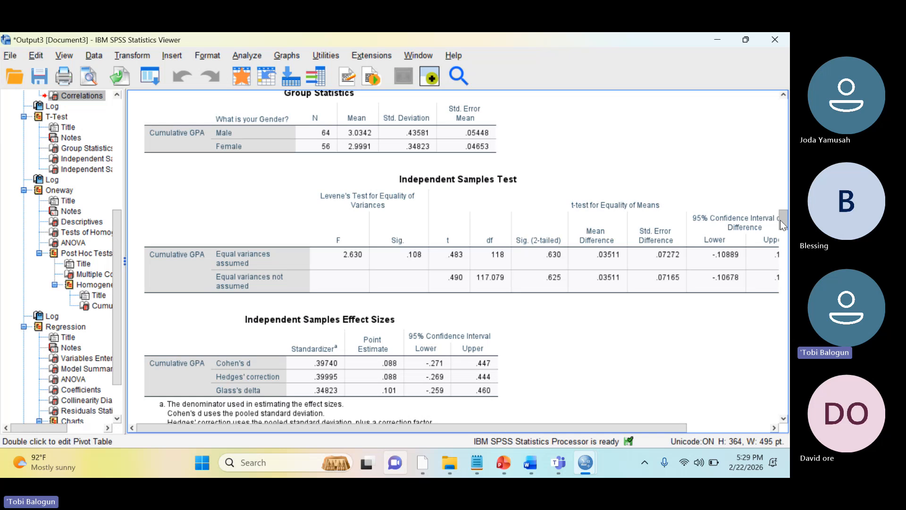
click(511, 257)
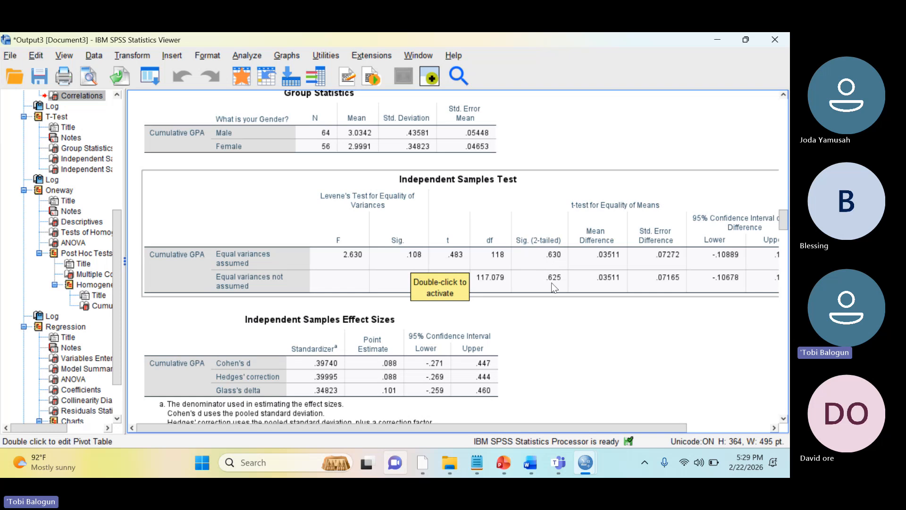
click(572, 313)
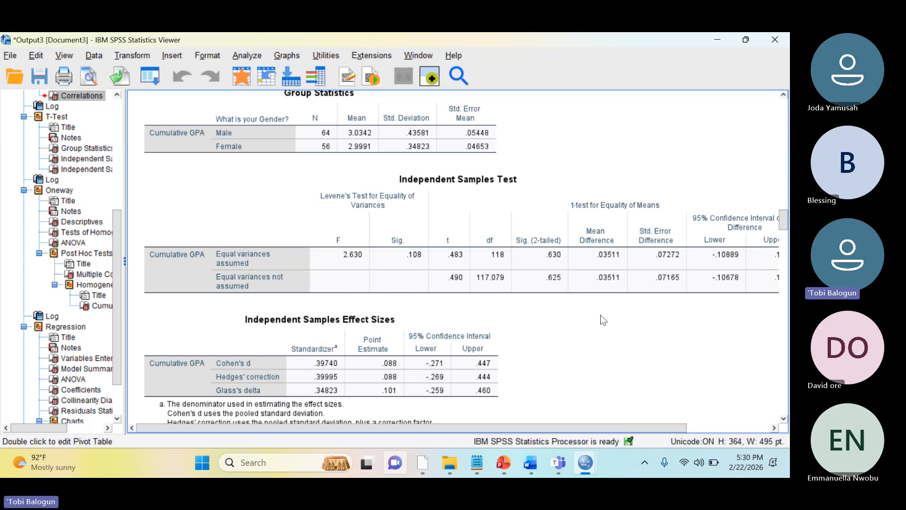
click(720, 291)
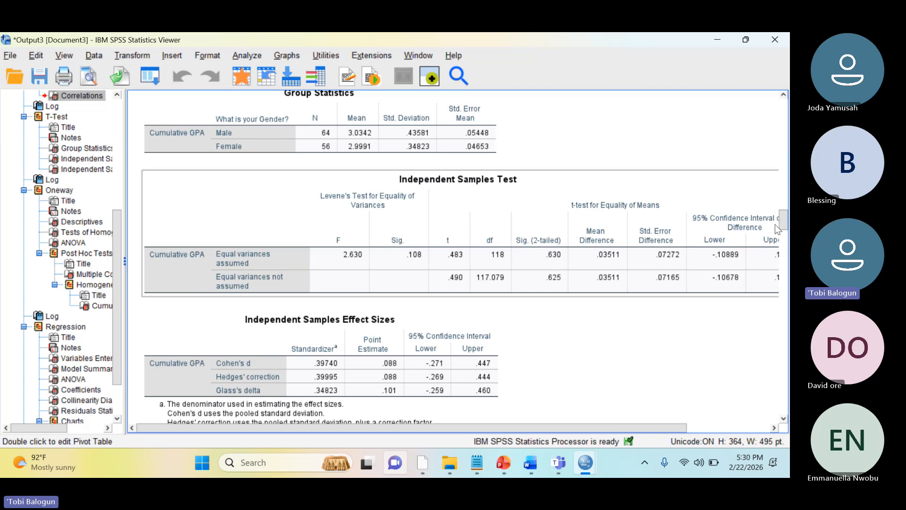
Review the regression residual charts, including the standardized residual histogram, and return to the start of the output log
drag(781, 222, 774, 399)
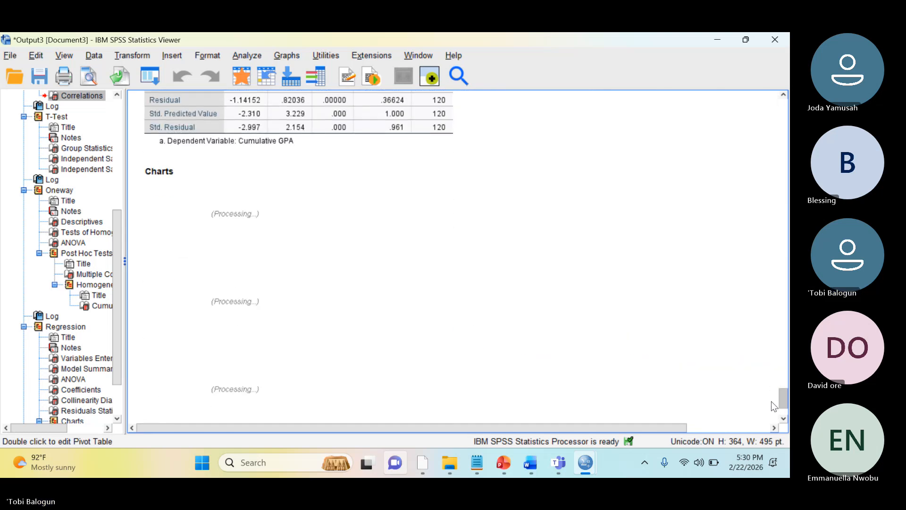
drag(771, 412, 754, 369)
click(666, 338)
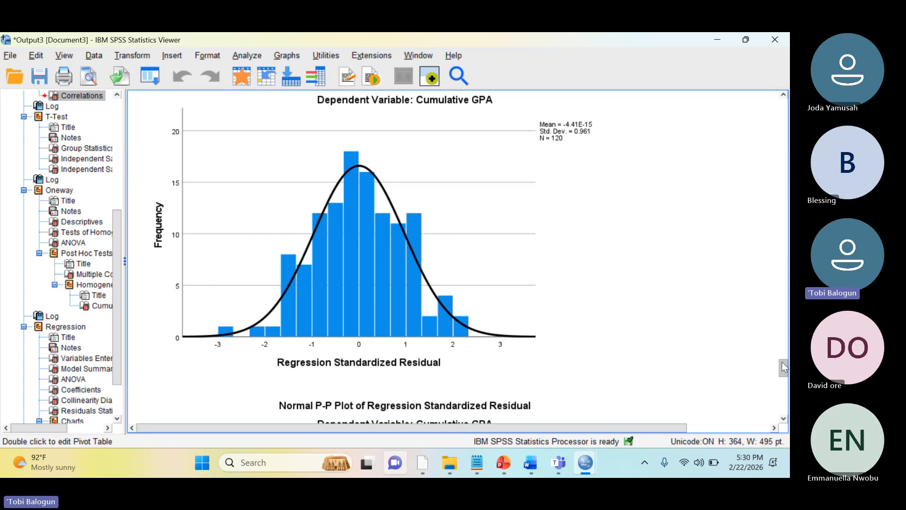
drag(783, 367, 729, 104)
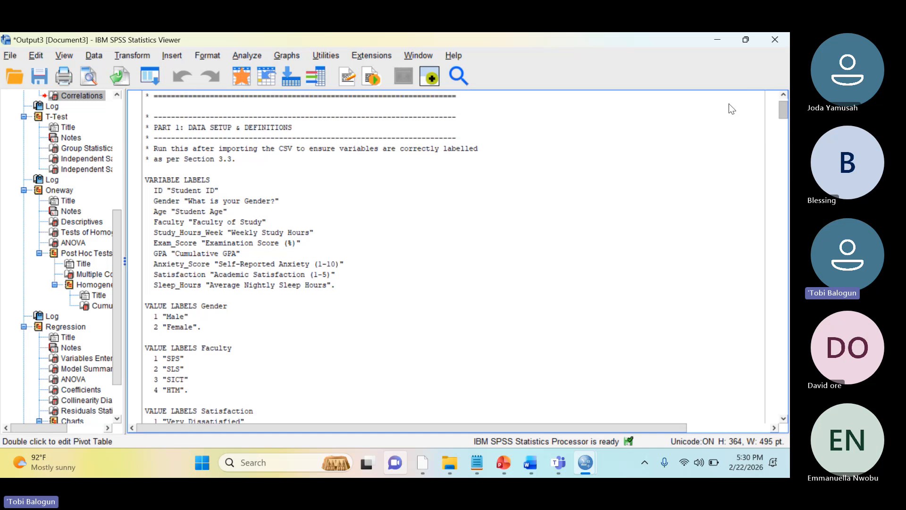
scroll(729, 103, up, 1)
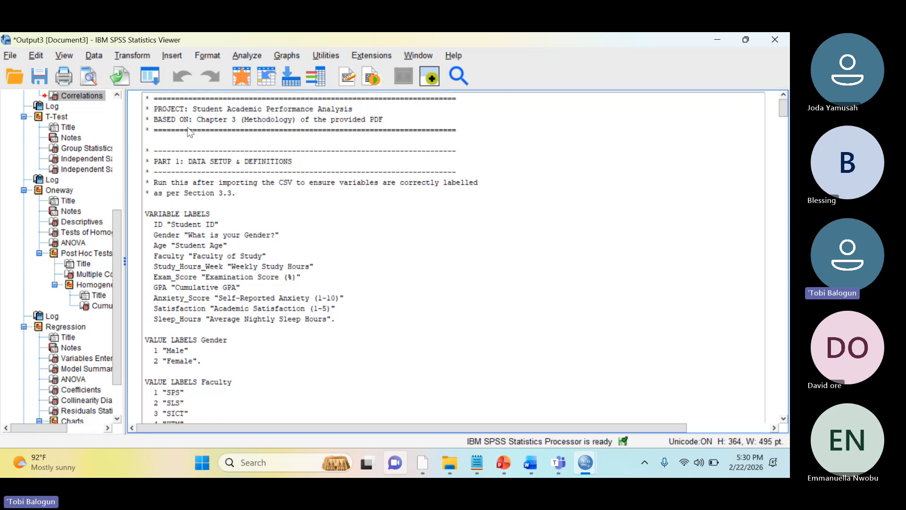
Set up an export of all output as a PDF, changing the destination folder in the file path to Day3
click(118, 79)
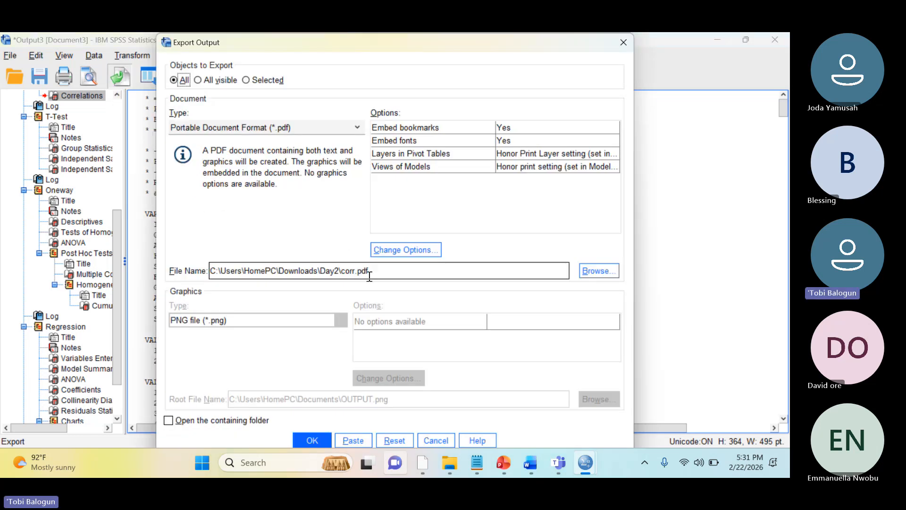
double_click(391, 274)
click(391, 274)
key(Left)
key(Left)
key(Left)
key(Left)
key(Left)
key(Left)
key(Left)
key(Left)
key(Left)
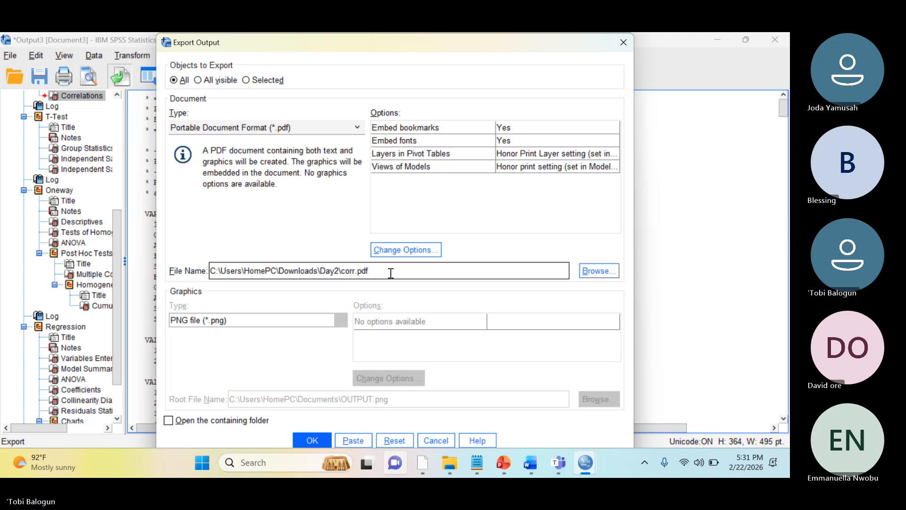
key(BackSpace)
text(3)
Name the exported PDF analysis_report and run the export
key(Right)
key(Right)
key(Right)
key(BackSpace)
key(BackSpace)
key(BackSpace)
key(BackSpace)
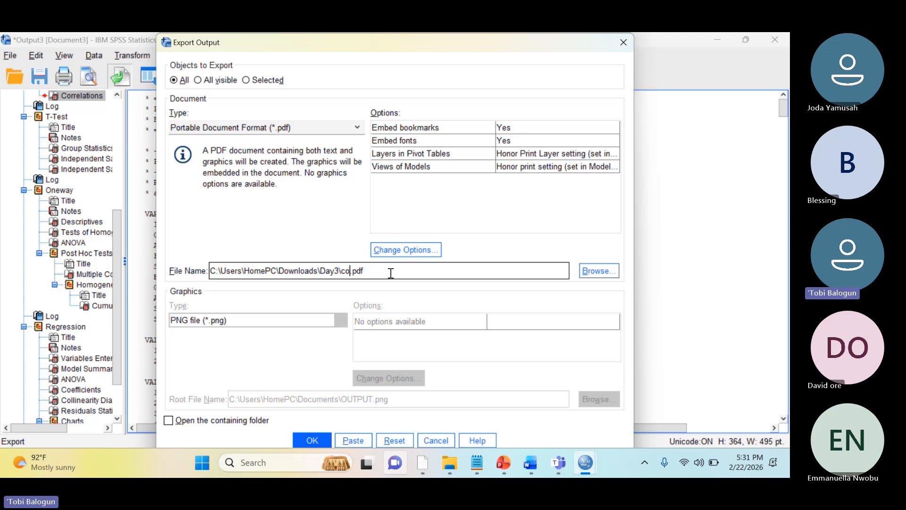
text(analysis_report)
click(326, 441)
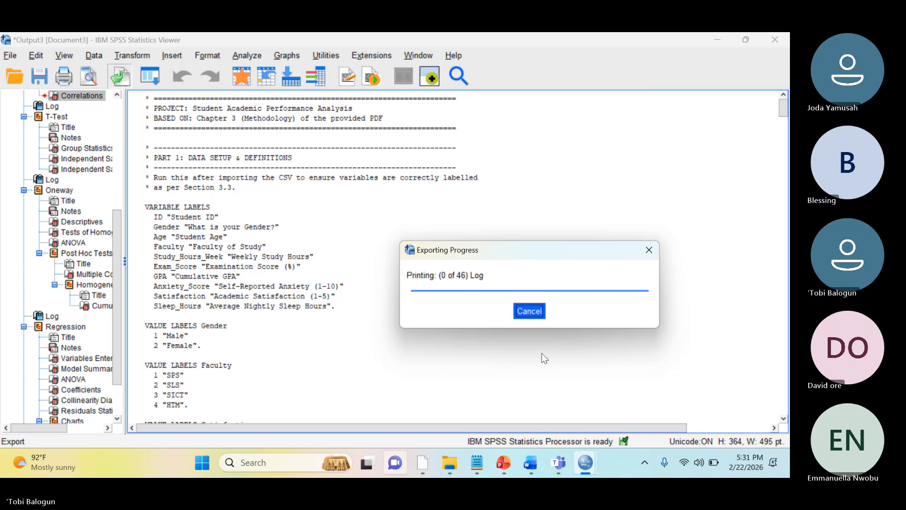
Switch to the Edge browser and open claude.ai in place of the AI Studio page
mouse_move(559, 462)
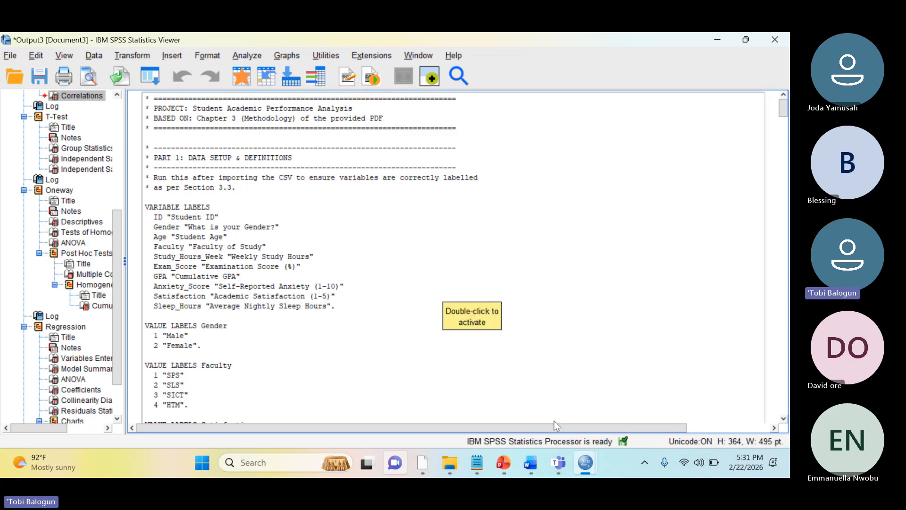
mouse_move(525, 464)
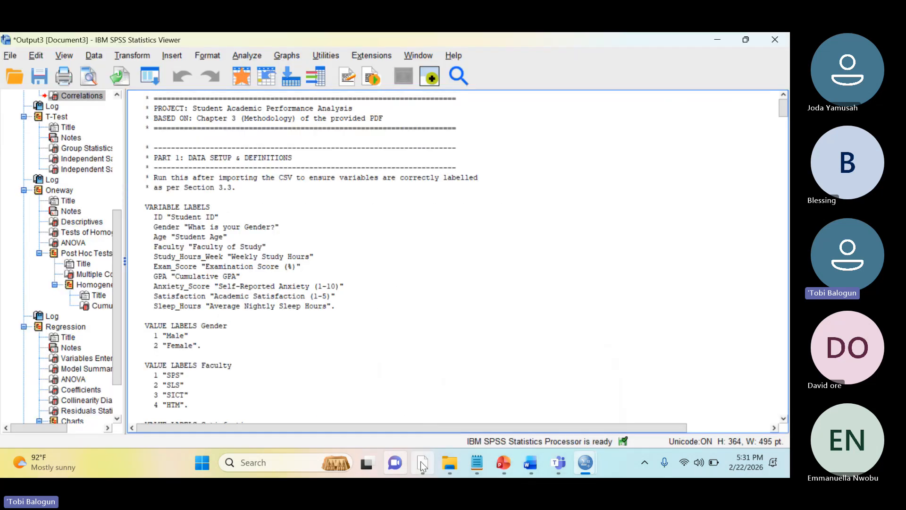
mouse_move(420, 461)
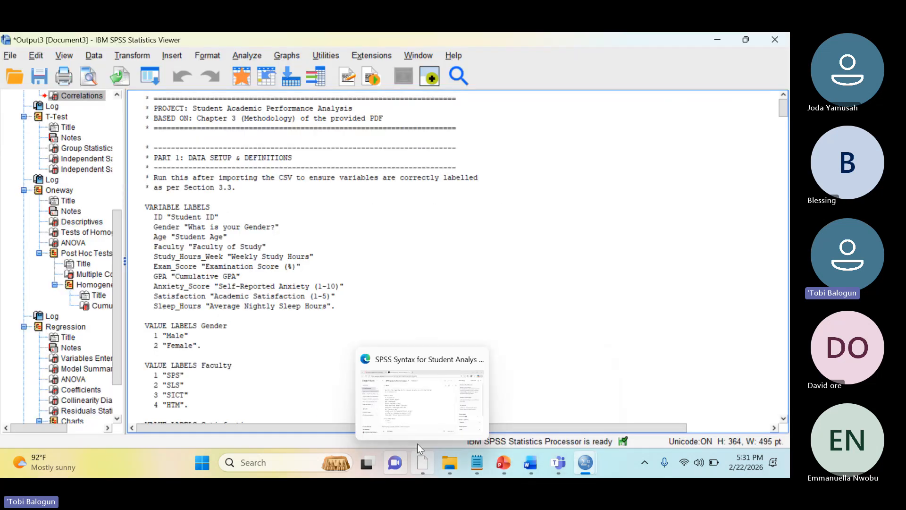
click(418, 412)
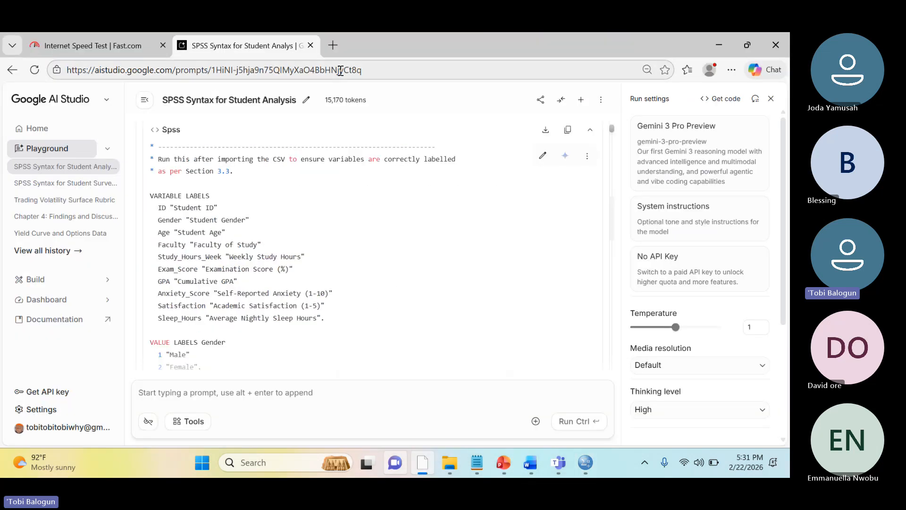
click(339, 70)
text(claude.ai)
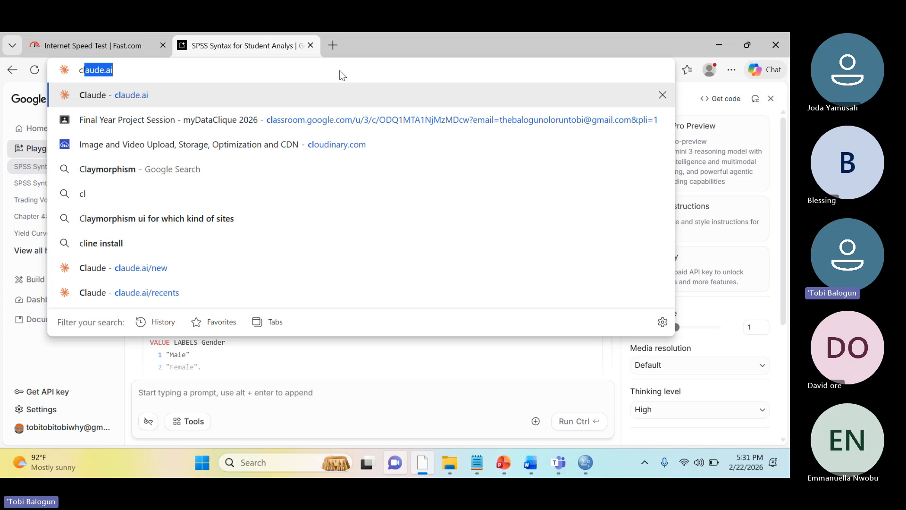
key(Return)
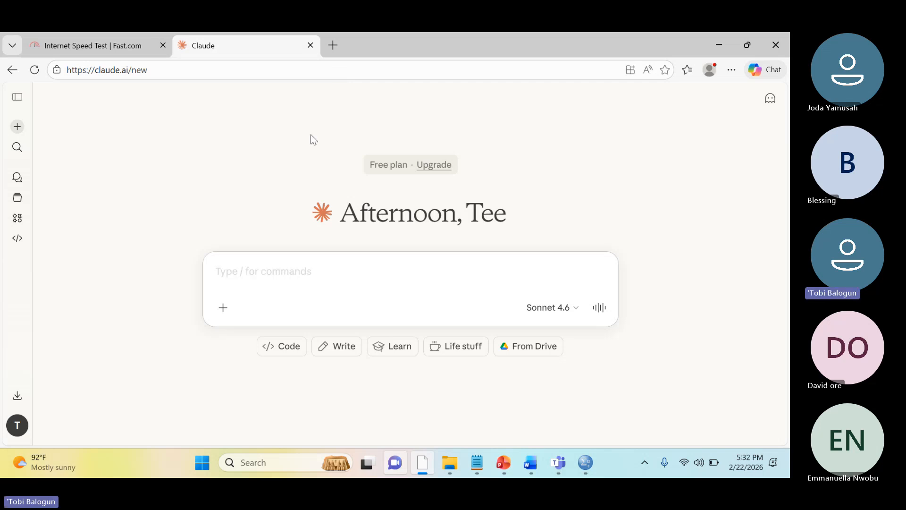
Attach the analysis_report and Project PDFs from the Day3 folder to the new chat
click(223, 307)
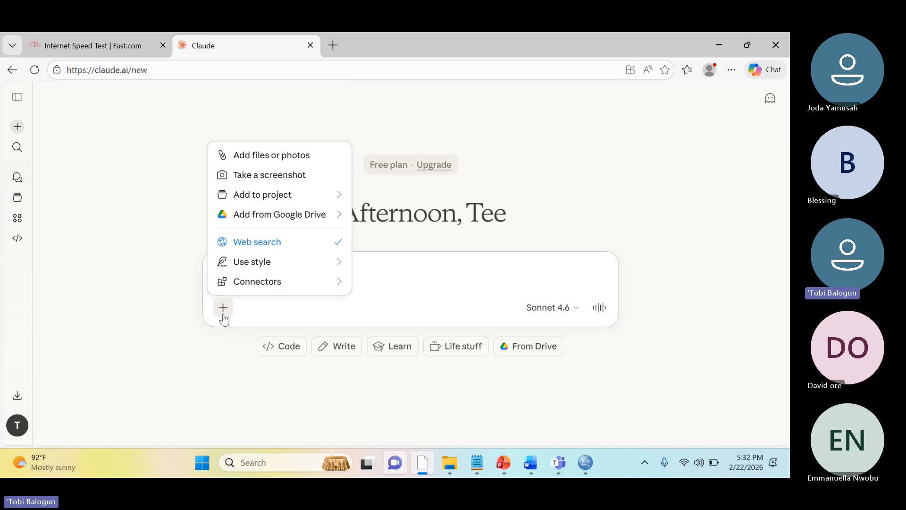
click(281, 155)
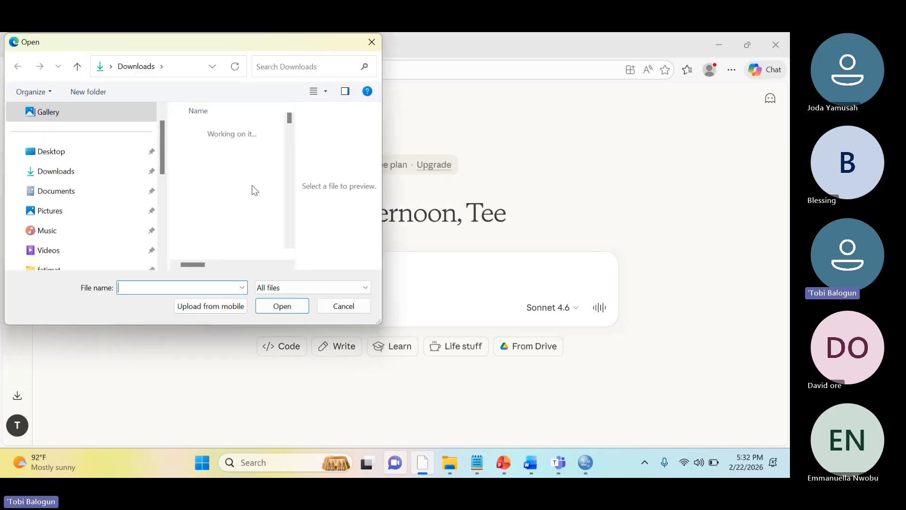
double_click(220, 181)
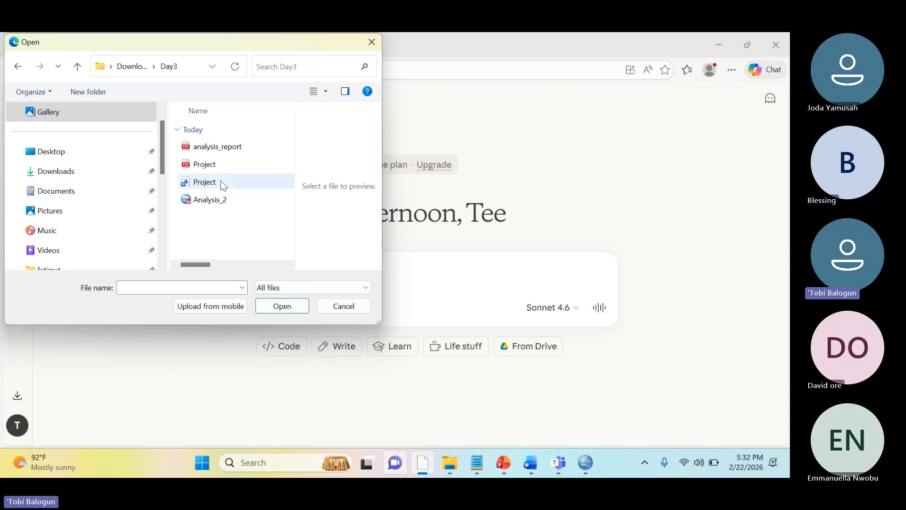
click(228, 169)
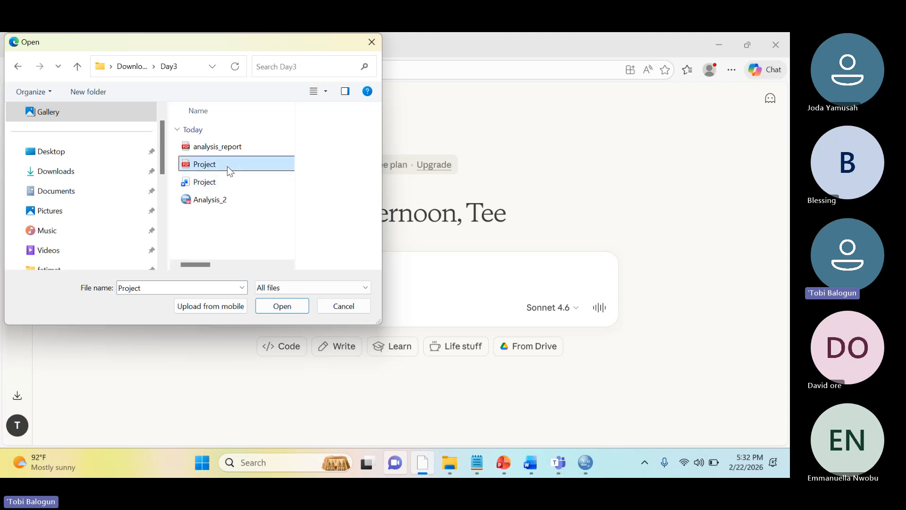
key(shift+Up)
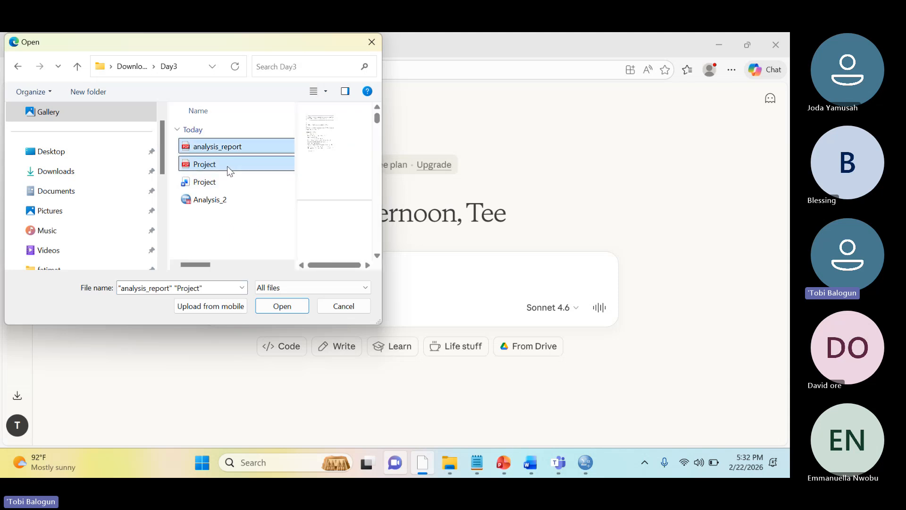
double_click(230, 170)
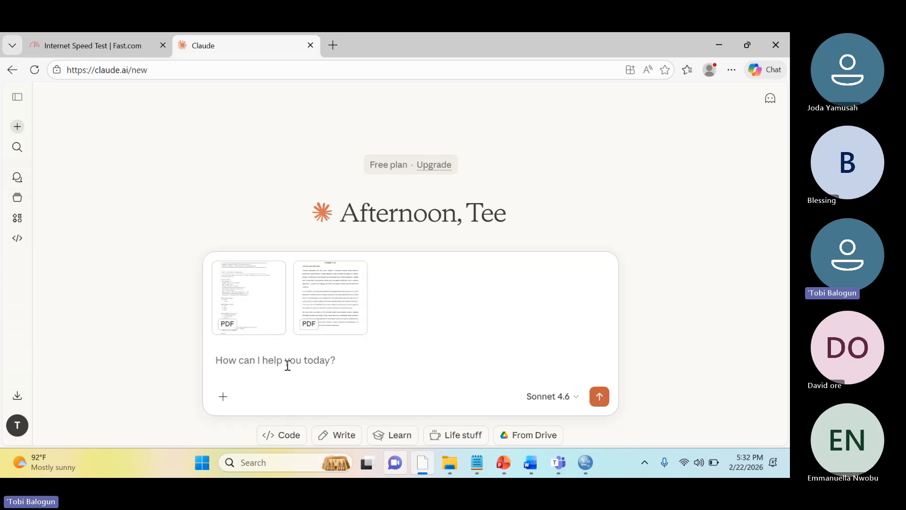
Enter the prompt "Write a detailed Chapter 4 using the analysis report."
text(Wro)
key(BackSpace)
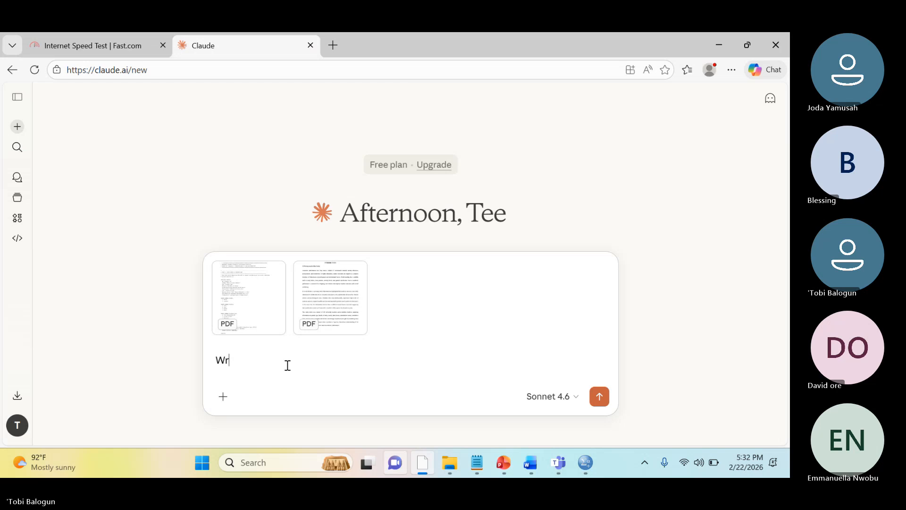
text(ite a detailed)
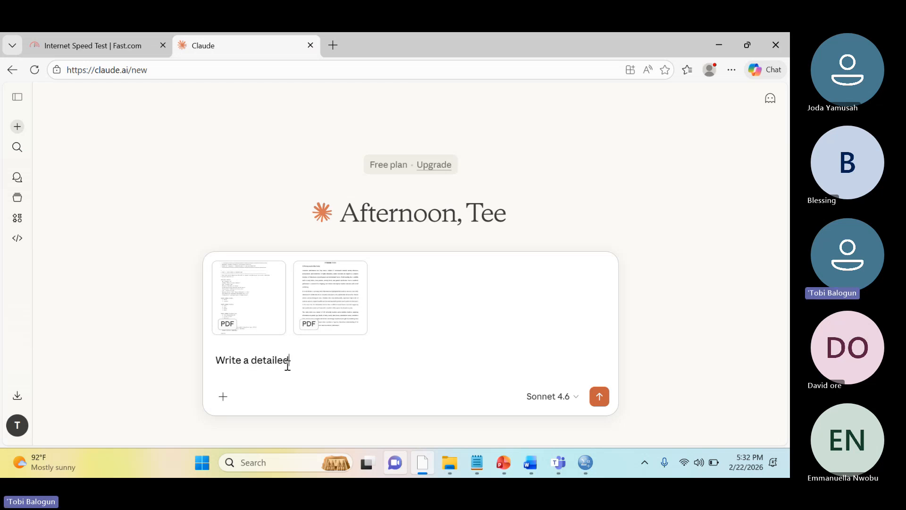
text( Chapter 4 using the anlysis)
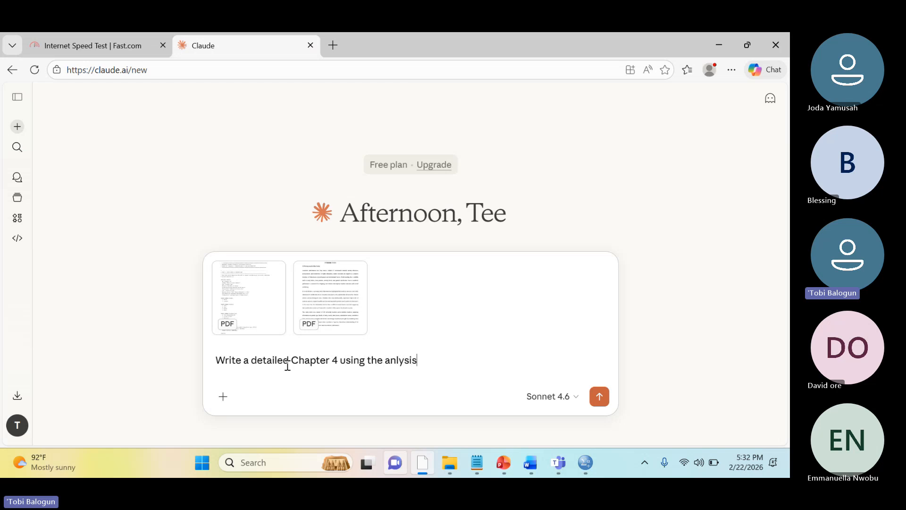
key(BackSpace)
key(BackSpace)
key(BackSpace)
key(BackSpace)
key(BackSpace)
text(alysis report. Ensure that )
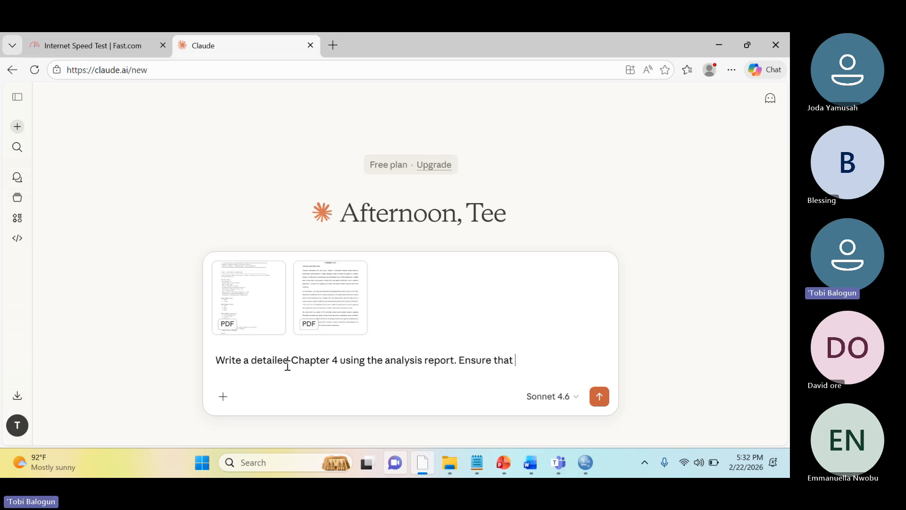
text(the)
Add "Ensure that you leave placeholders for the images and cite tables." to the prompt and send it
key(BackSpace)
key(BackSpace)
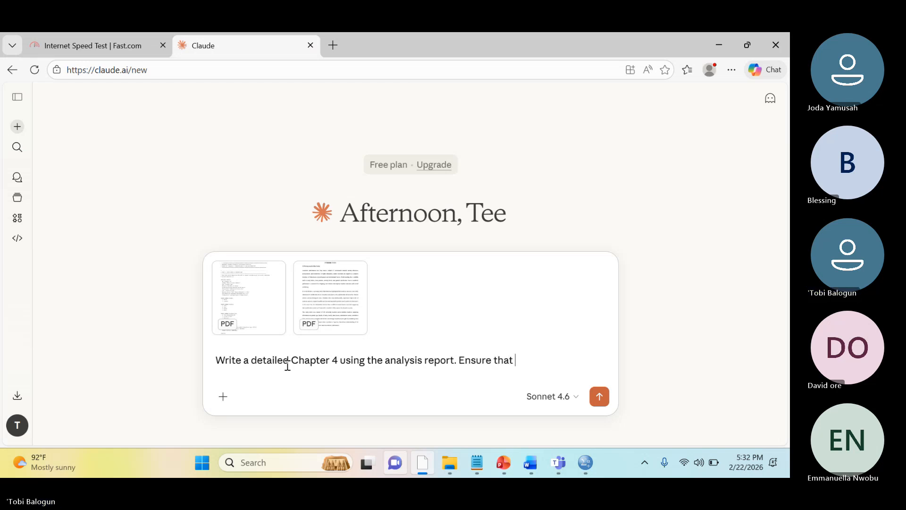
text(you ea)
key(BackSpace)
key(BackSpace)
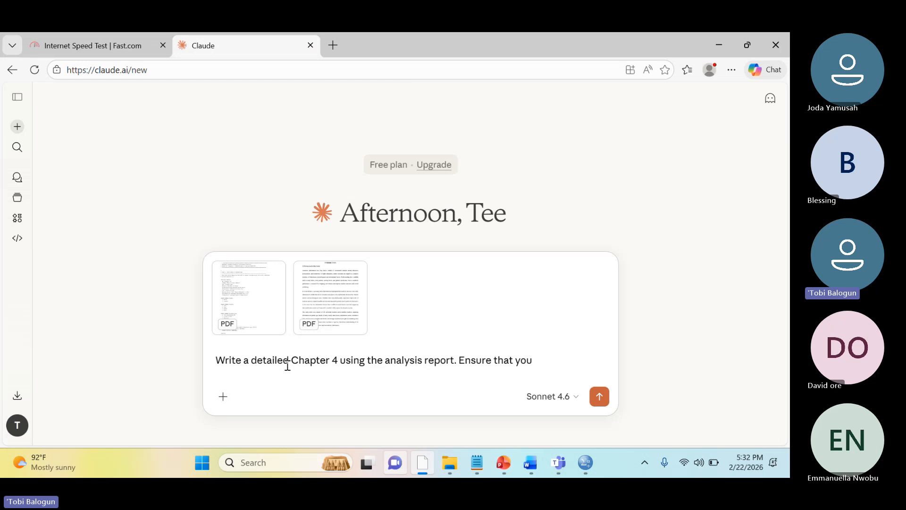
text(leave )
text(placegil)
key(BackSpace)
key(BackSpace)
key(BackSpace)
text(holders )
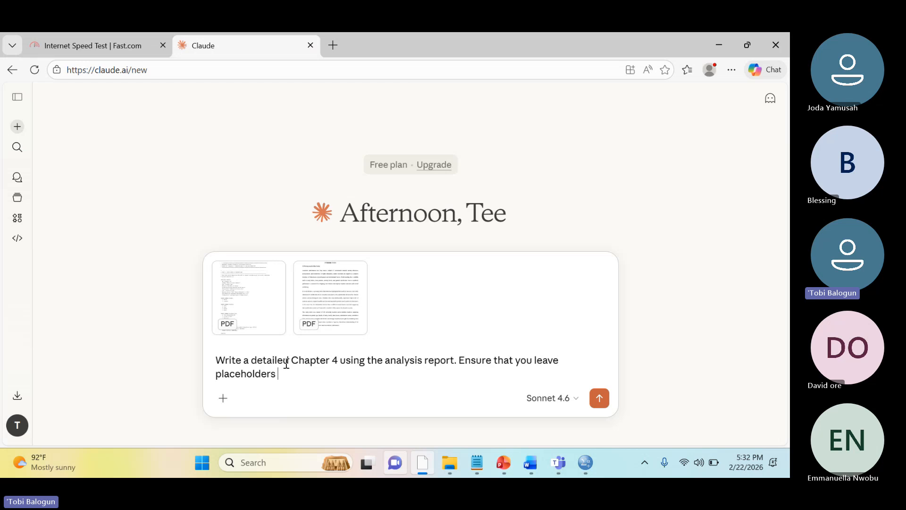
text(for the)
key(BackSpace)
text(he)
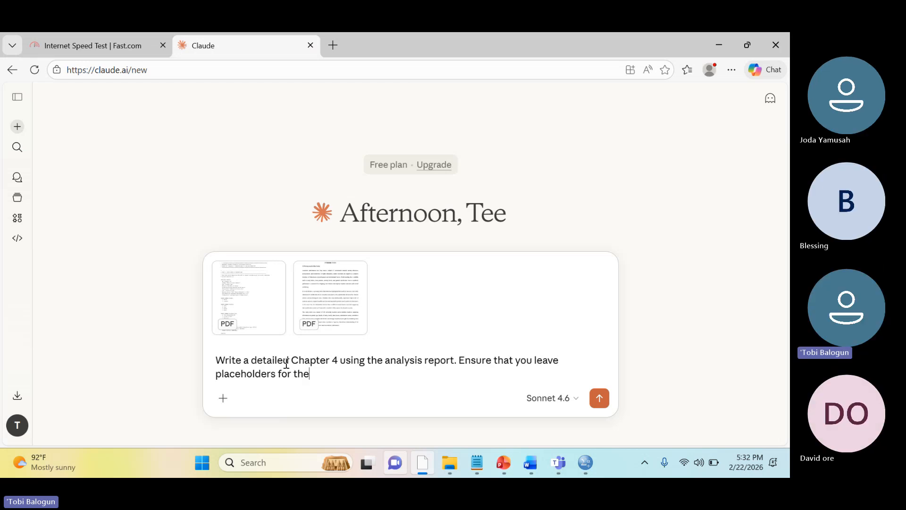
text( images and cite table)
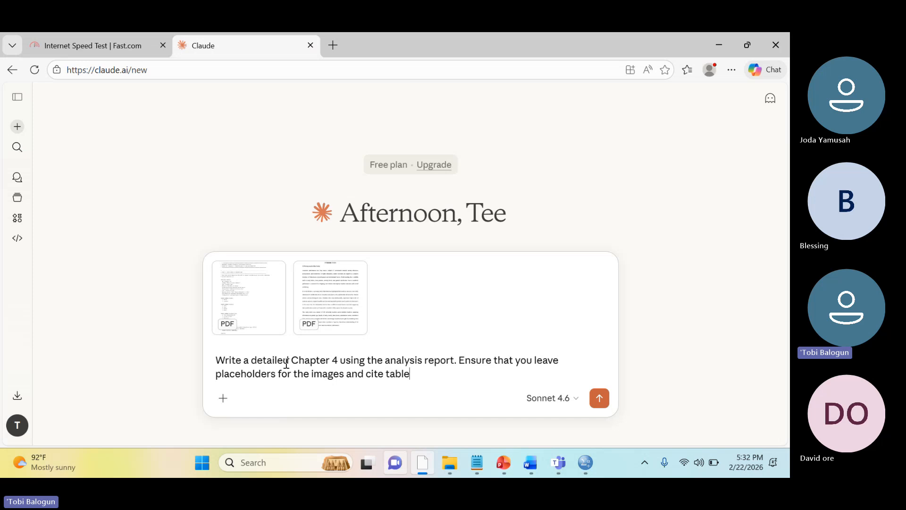
text(s.)
key(Return)
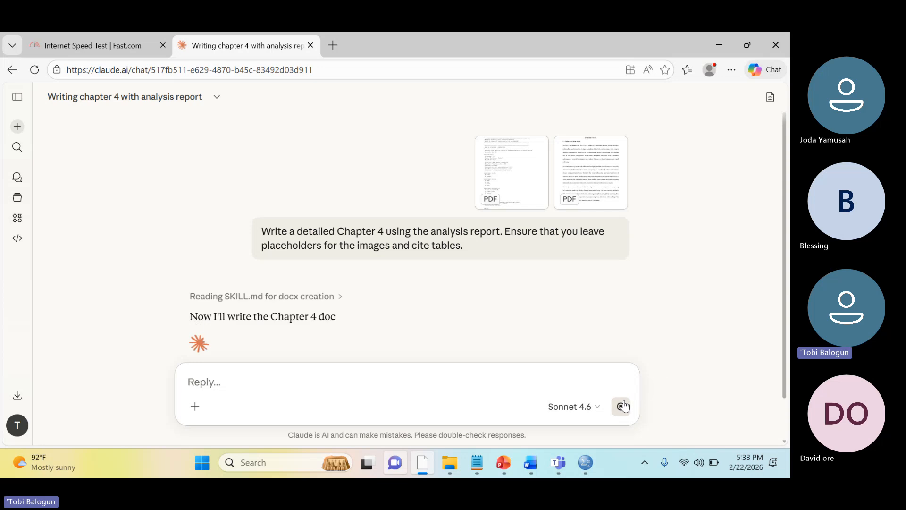
Stop the response, add "Give as plain text here." to the restored prompt, and resend it with both PDFs
click(622, 406)
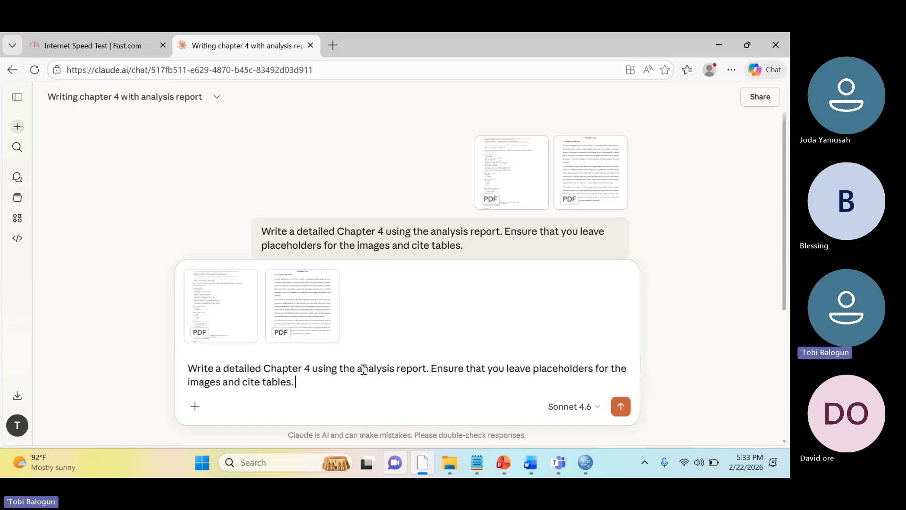
text(Give as)
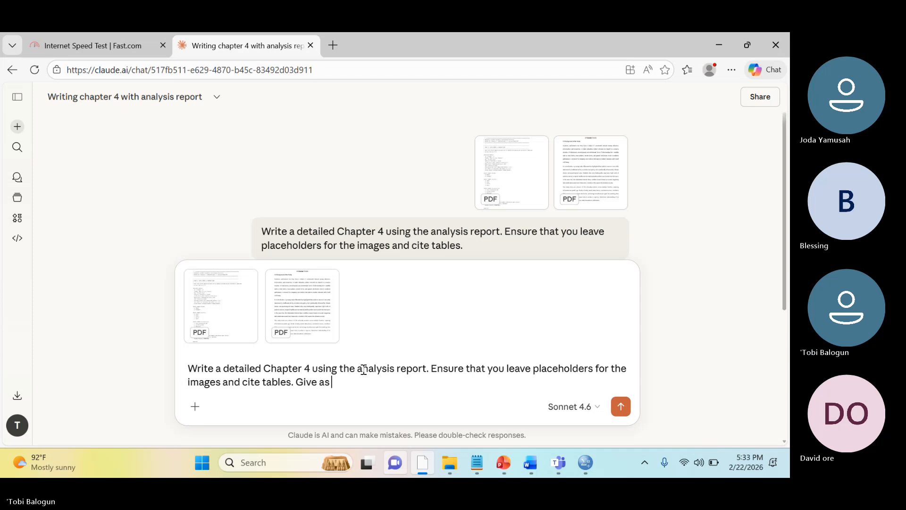
text( plain text here)
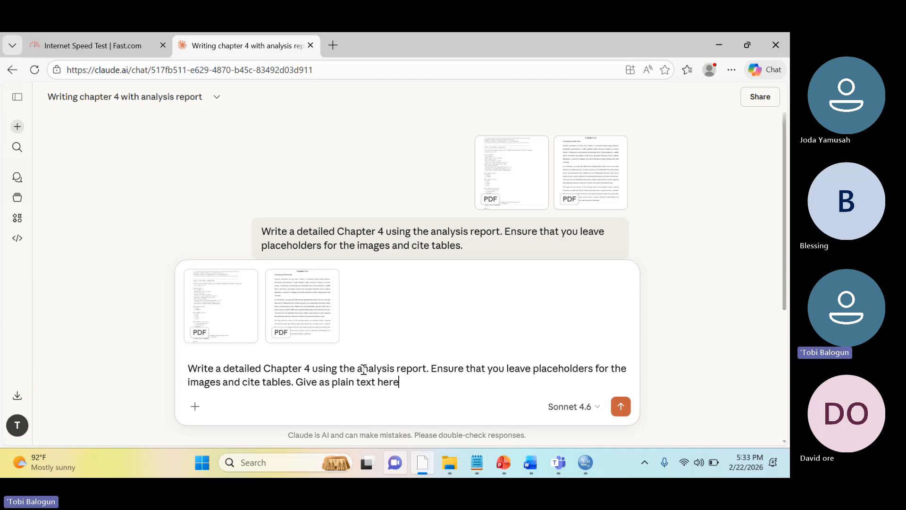
text(.)
click(621, 408)
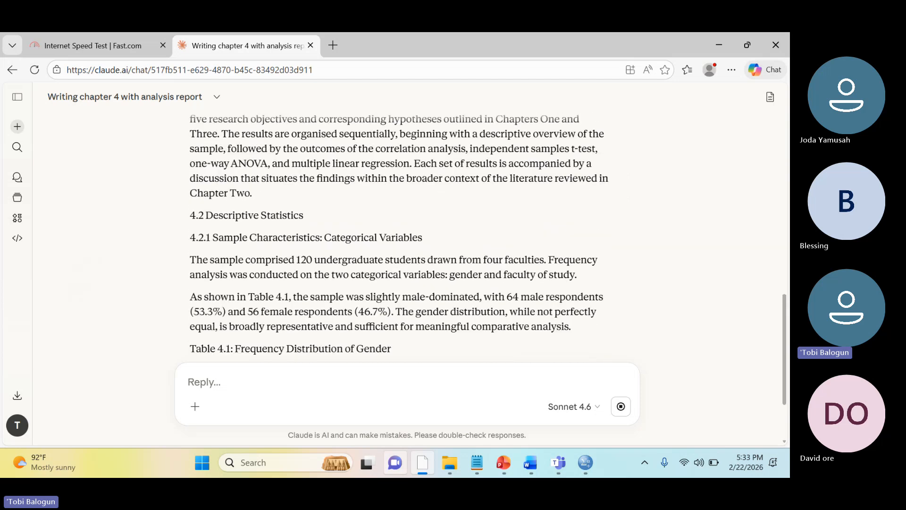
scroll(399, 236, up, 5)
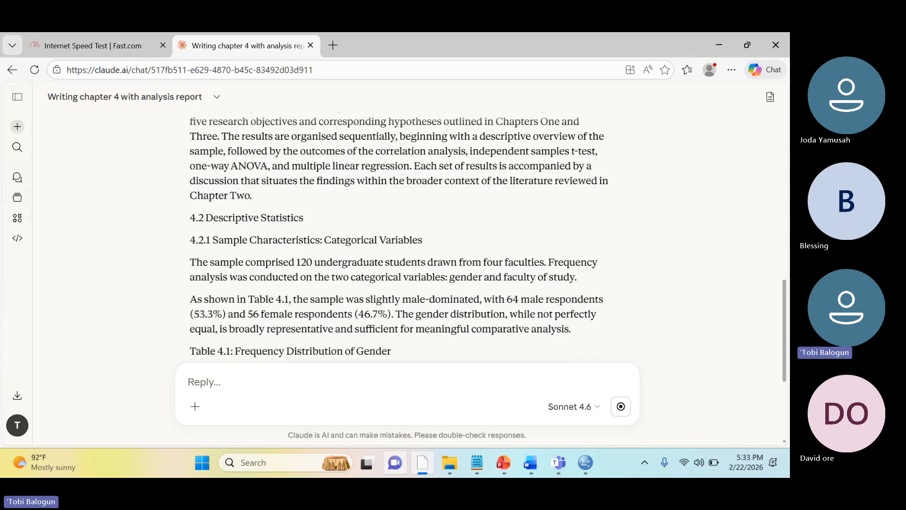
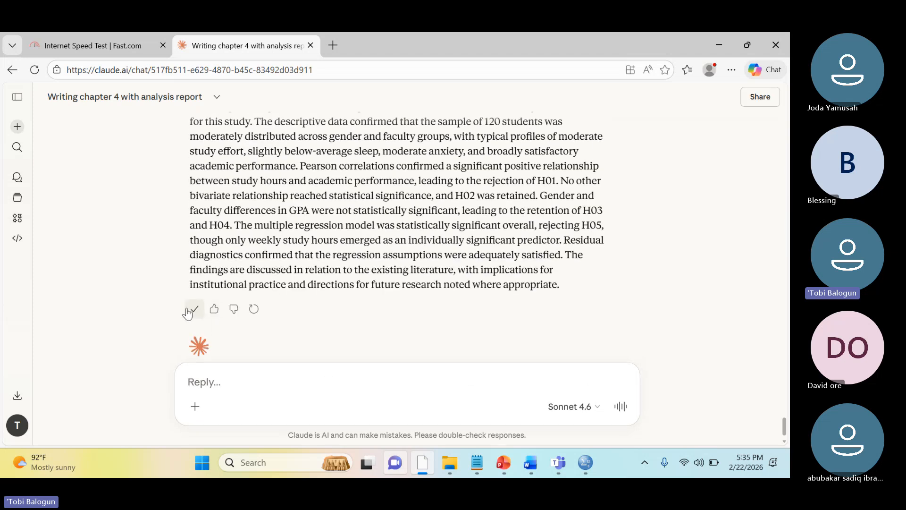
Switch to the Project document in Word and paste the generated Chapter 4 text below the FINDINGS AND DISCUSSIONS heading
mouse_move(530, 474)
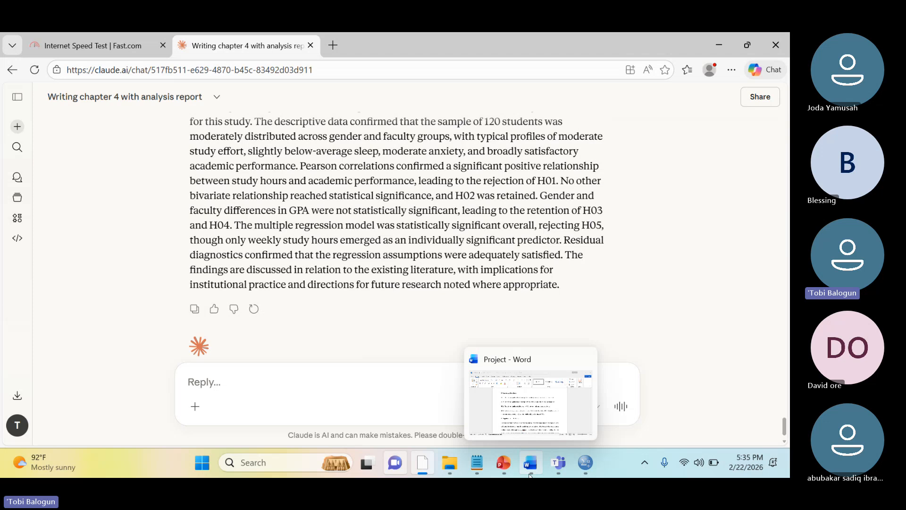
click(528, 414)
scroll(428, 339, down, 20)
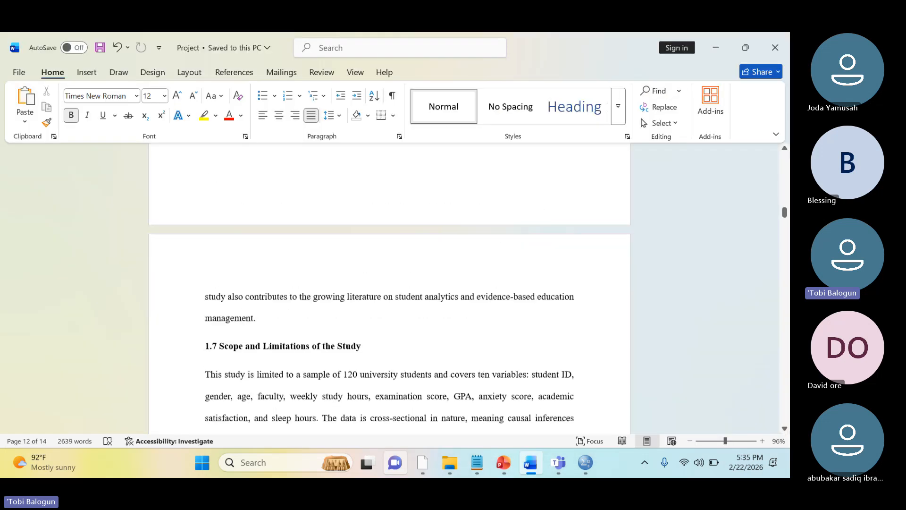
scroll(389, 288, down, 20)
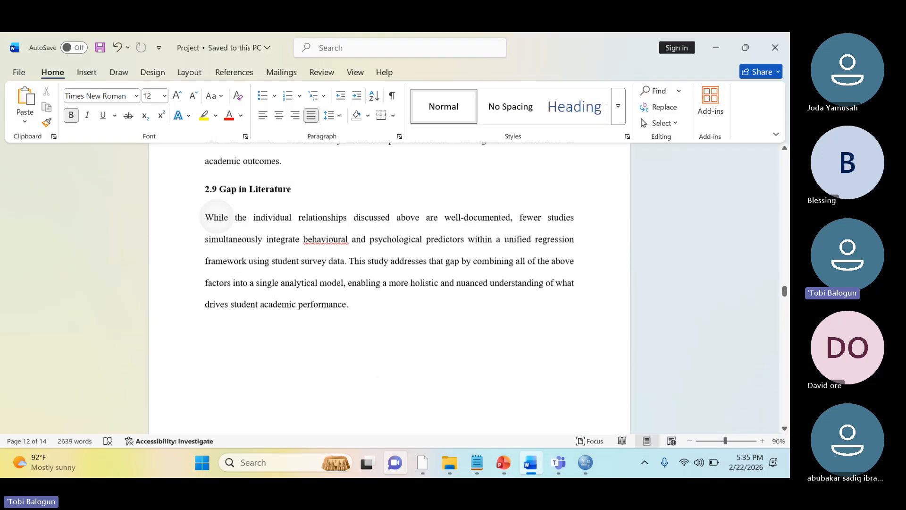
scroll(390, 288, down, 20)
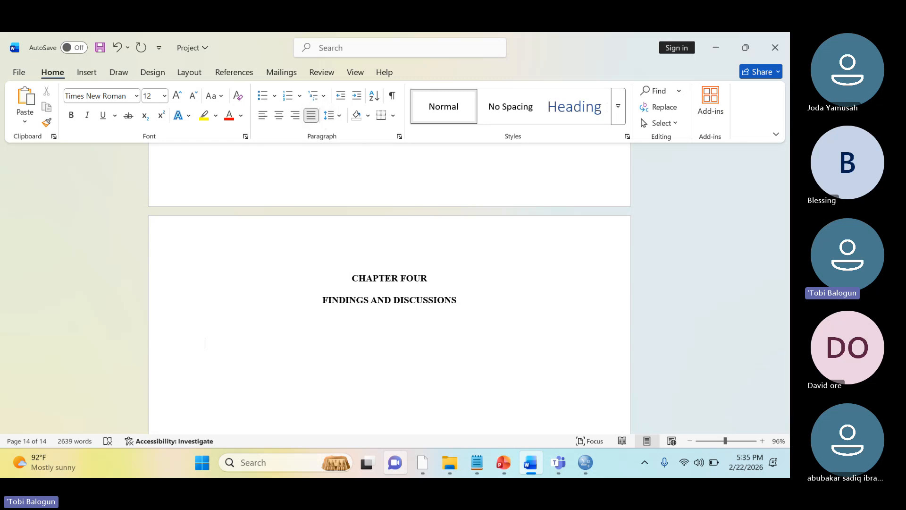
key(ctrl+v)
Delete the pasted "Here is the full Chapter 4 as plain text:" line, the dashes and the duplicate chapter headings above 4.1 Introduction
scroll(390, 288, up, 10)
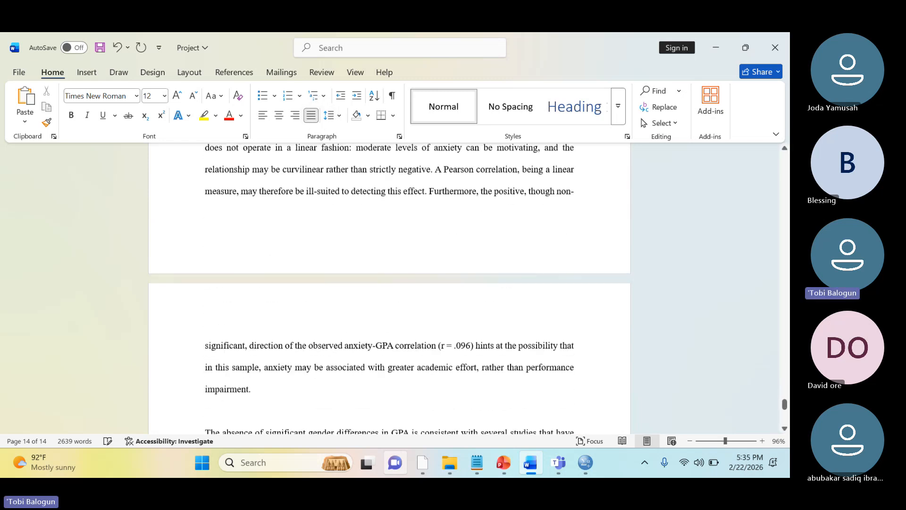
scroll(389, 288, up, 15)
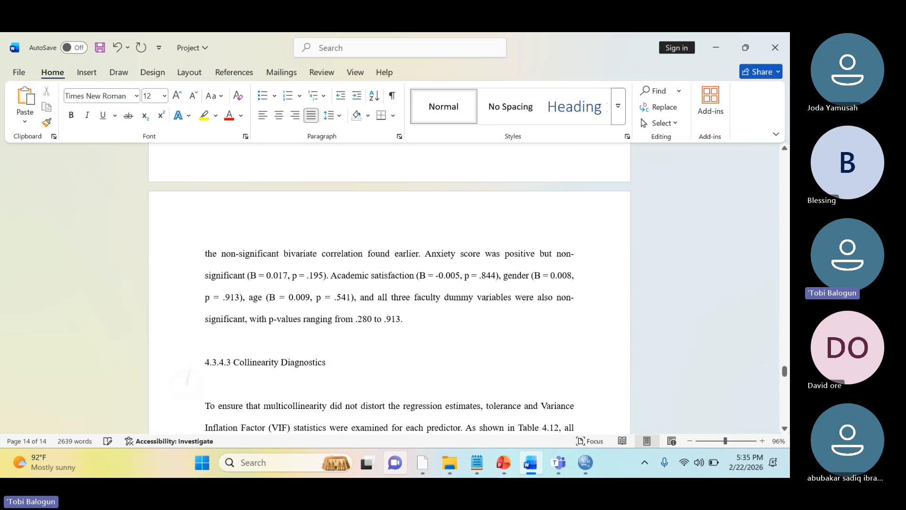
scroll(389, 288, up, 15)
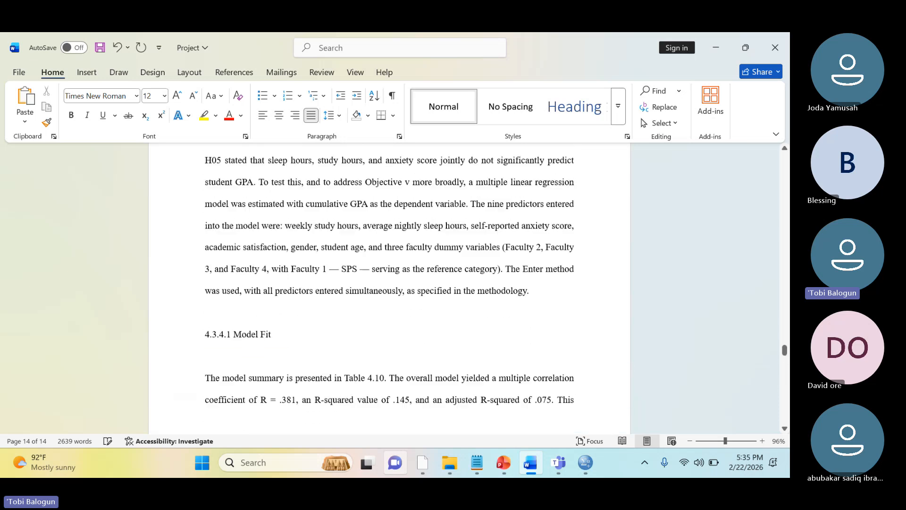
scroll(390, 288, up, 15)
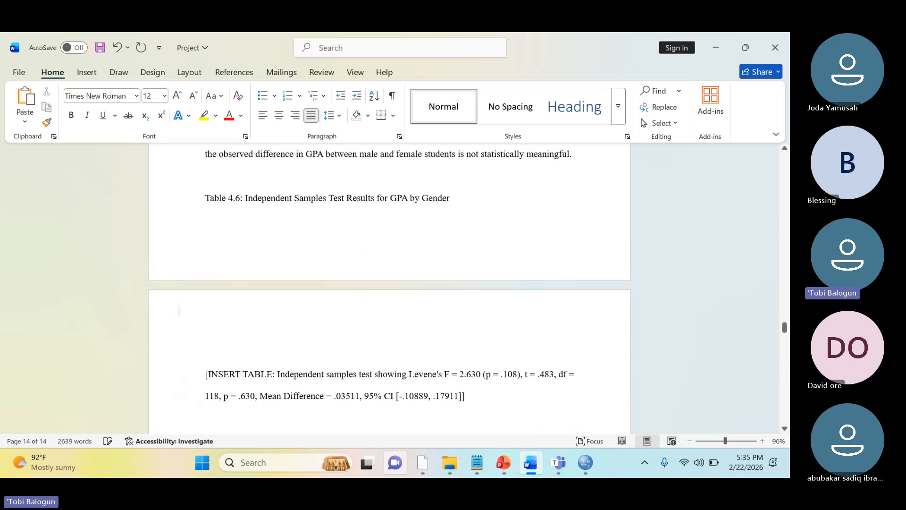
scroll(390, 287, up, 15)
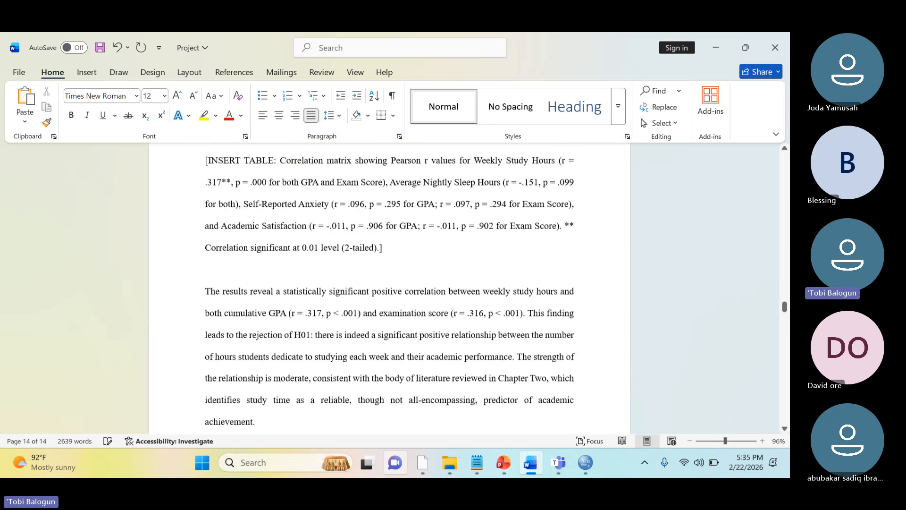
scroll(389, 288, up, 8)
scroll(390, 288, up, 15)
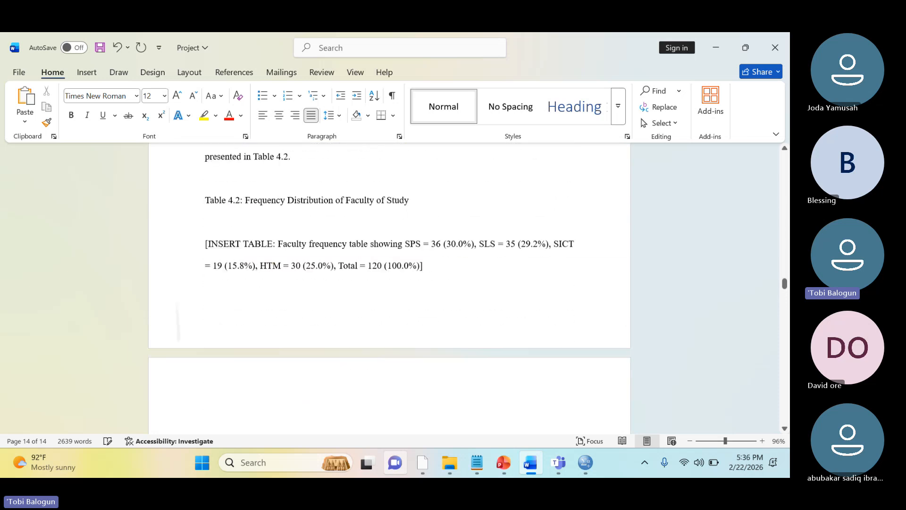
scroll(389, 288, up, 2)
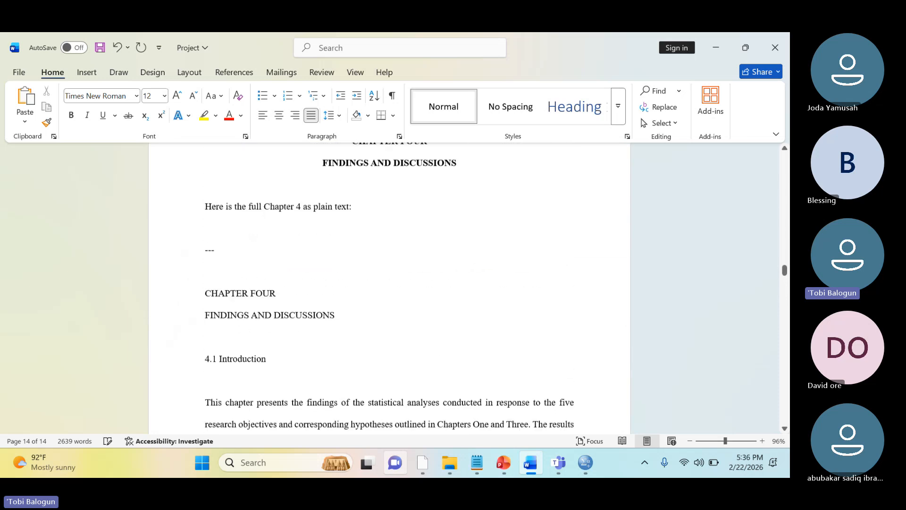
drag(205, 237, 209, 378)
key(BackSpace)
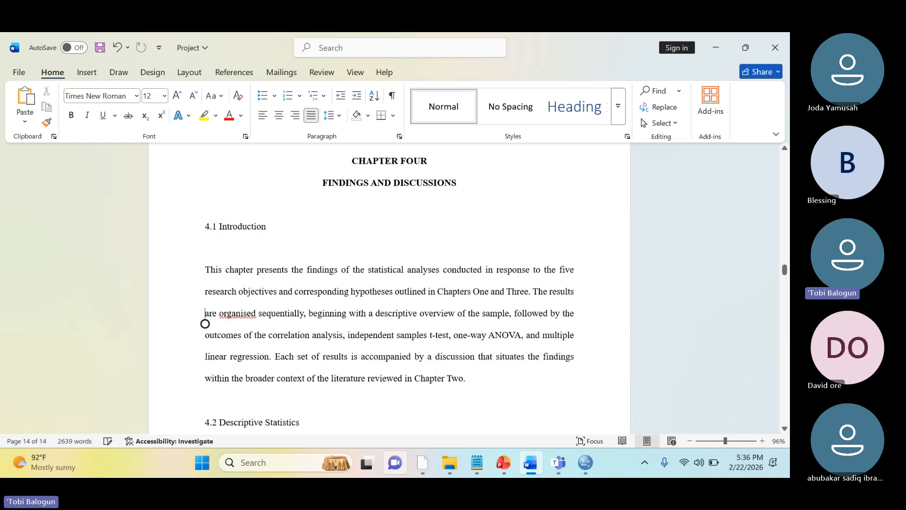
Delete the bracketed INSERT TABLE placeholder for the gender frequency table below the Table 4.1 caption
scroll(205, 367, down, 10)
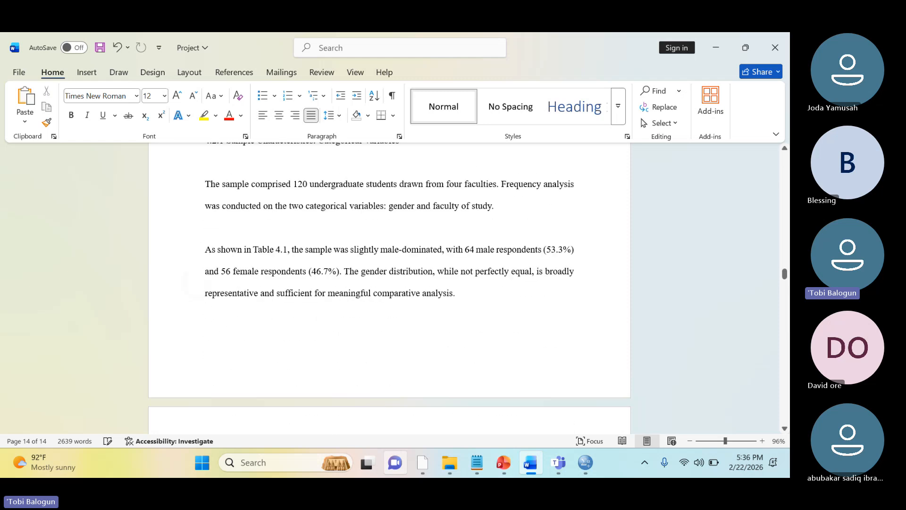
scroll(205, 208, down, 1)
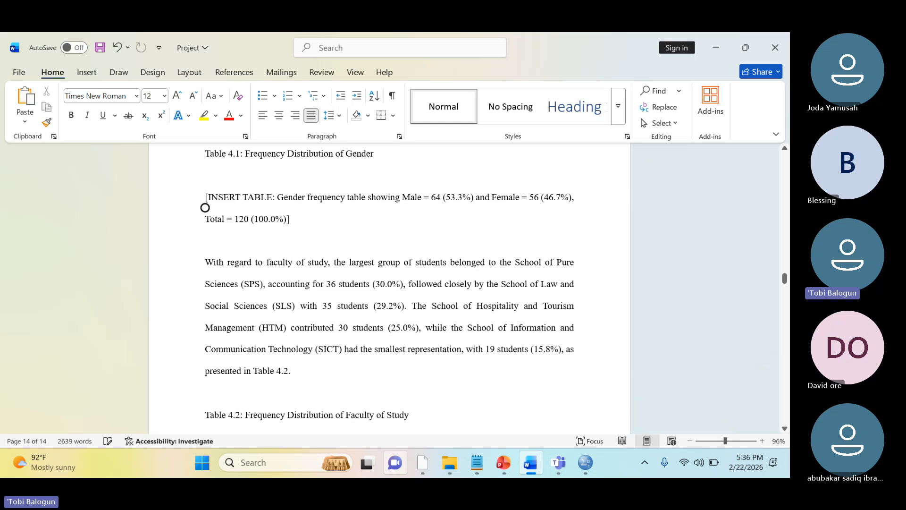
drag(205, 208, 290, 240)
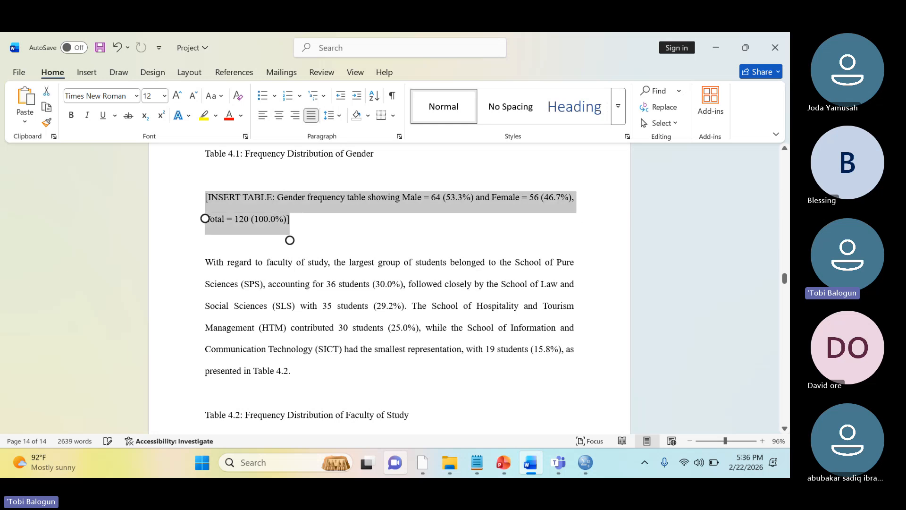
click(208, 208)
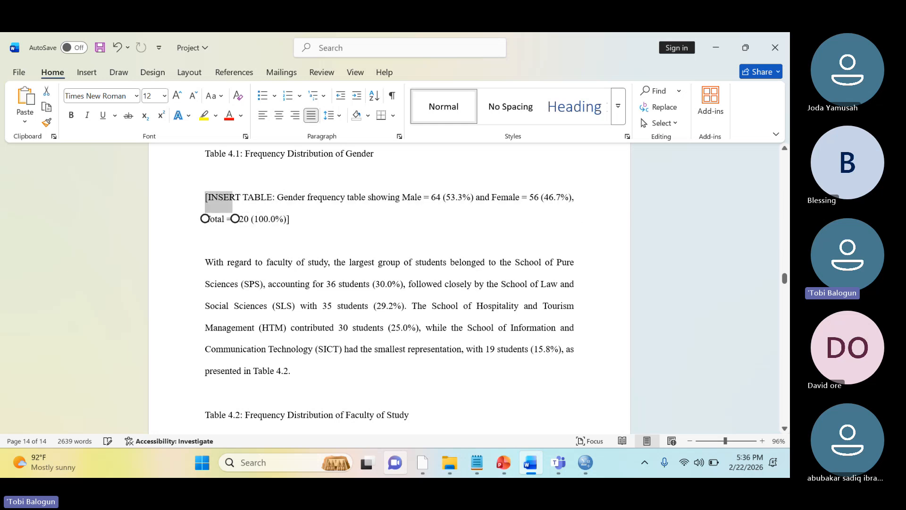
drag(235, 219, 284, 219)
key(BackSpace)
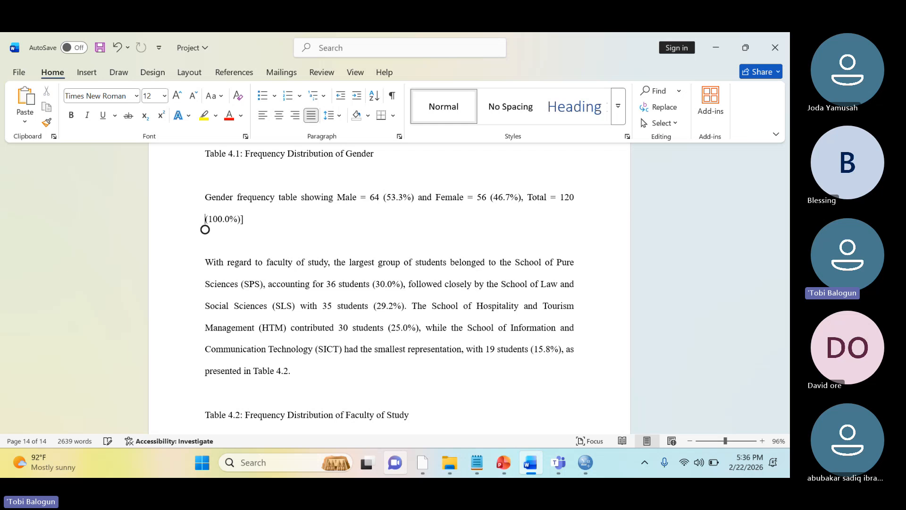
drag(243, 229, 205, 197)
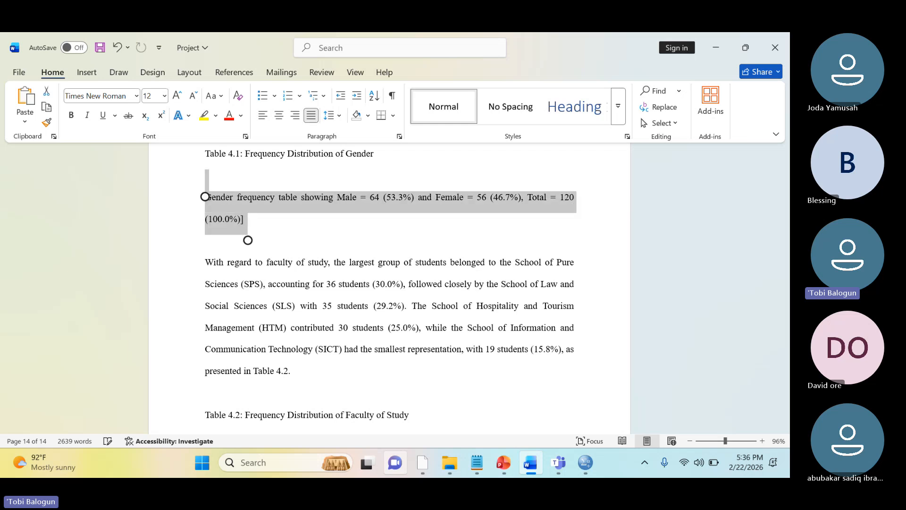
key(BackSpace)
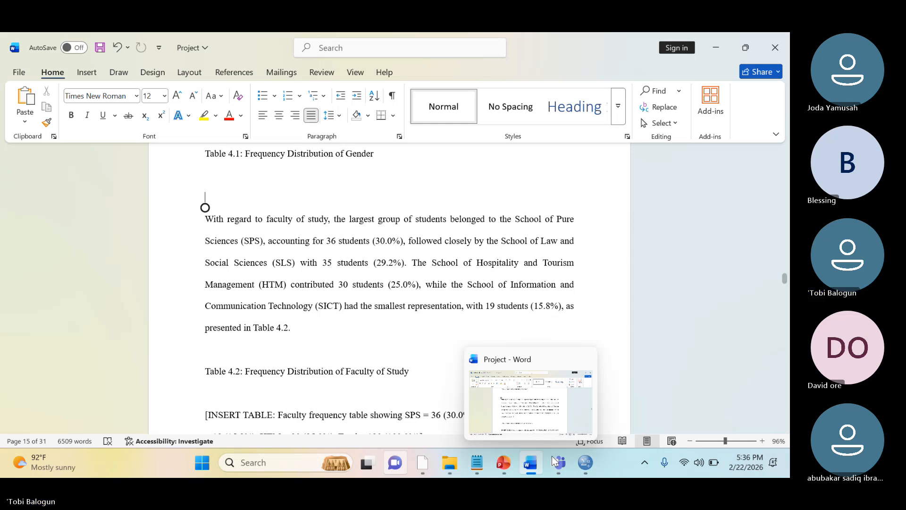
Switch to the Output3 window in SPSS Statistics and copy the "What is your Gender?" frequency table
mouse_move(586, 462)
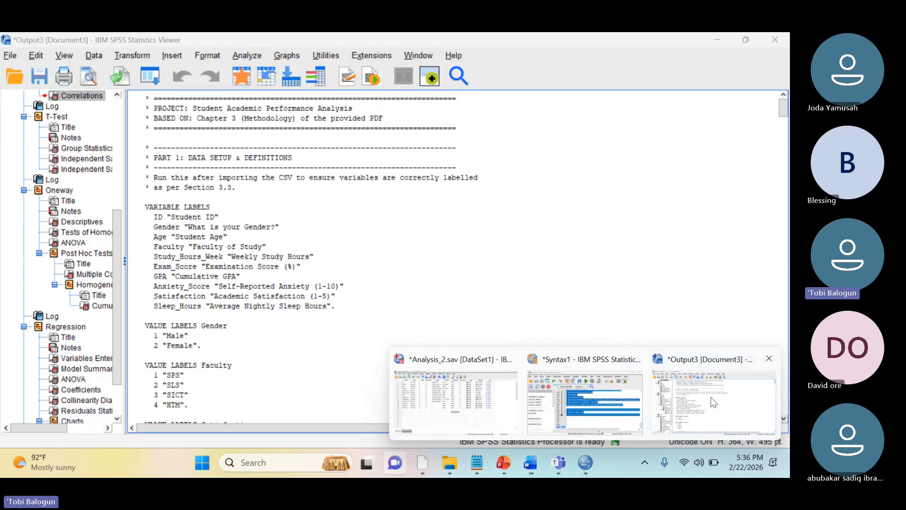
click(711, 398)
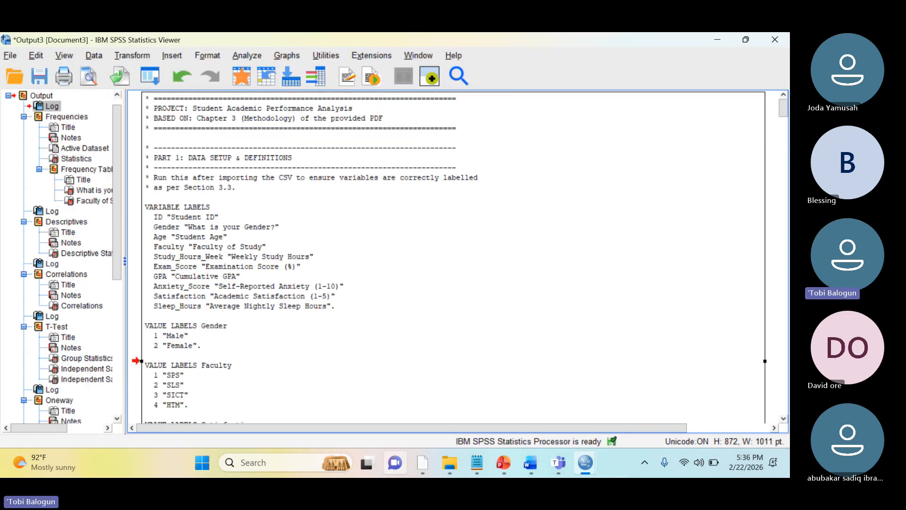
scroll(176, 203, down, 10)
click(176, 203)
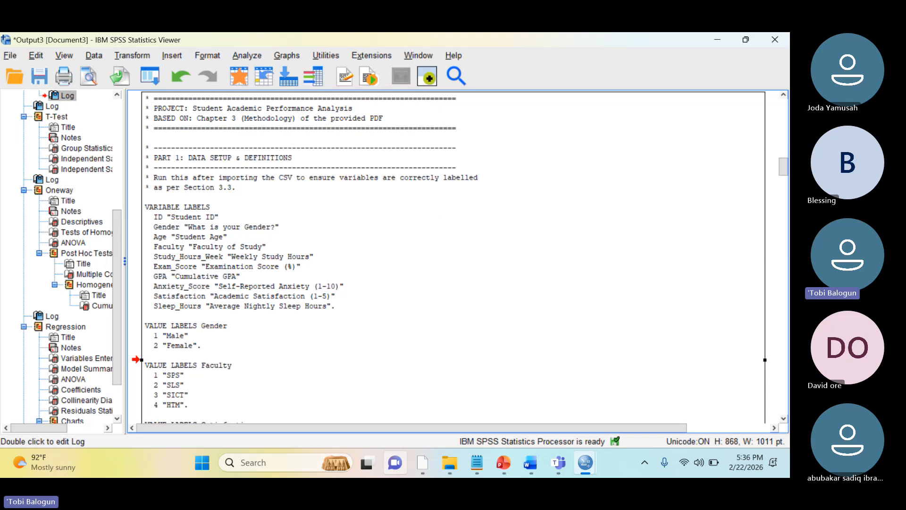
scroll(785, 172, down, 1)
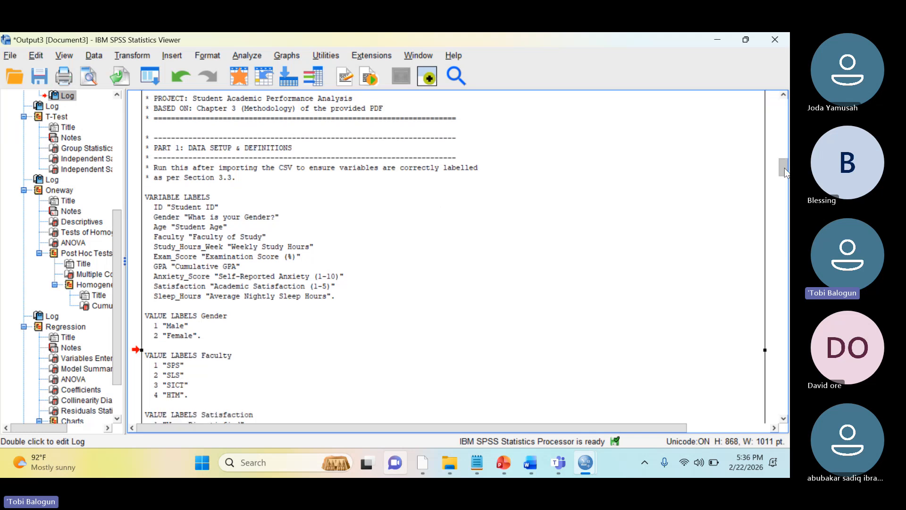
drag(785, 172, 775, 116)
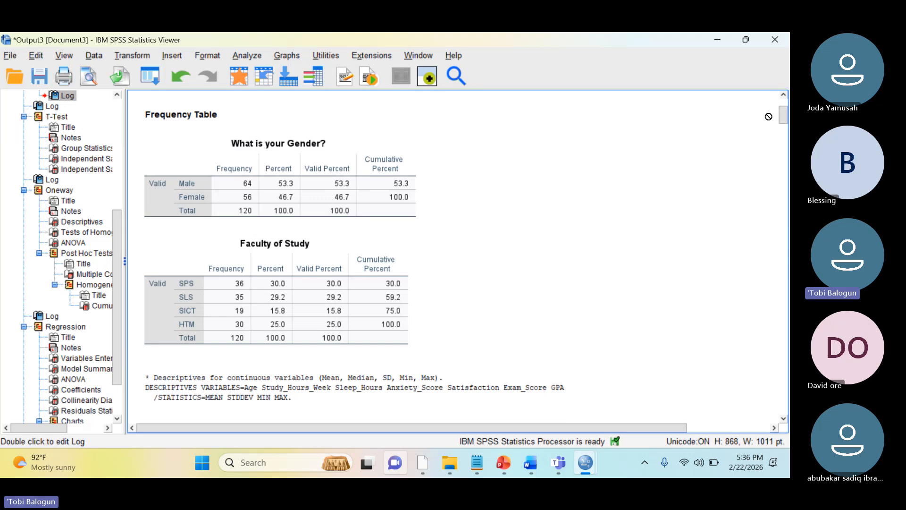
click(330, 182)
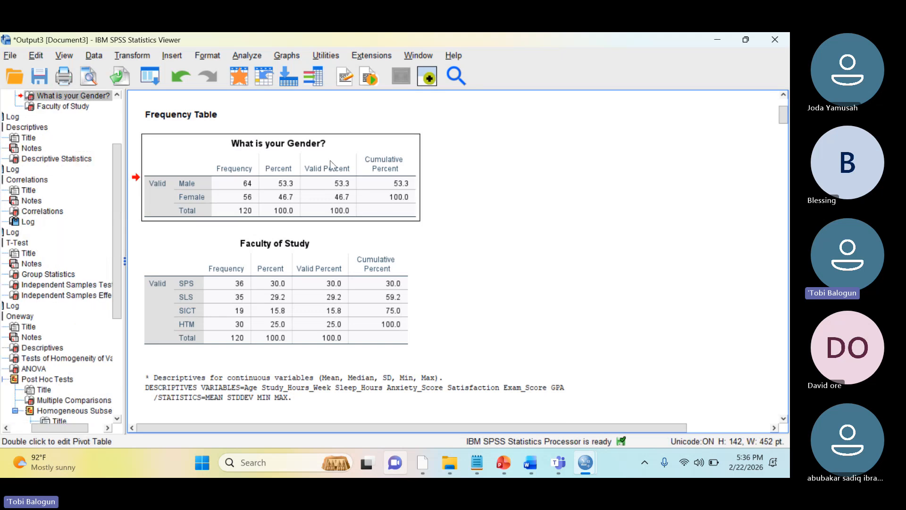
right_click(301, 150)
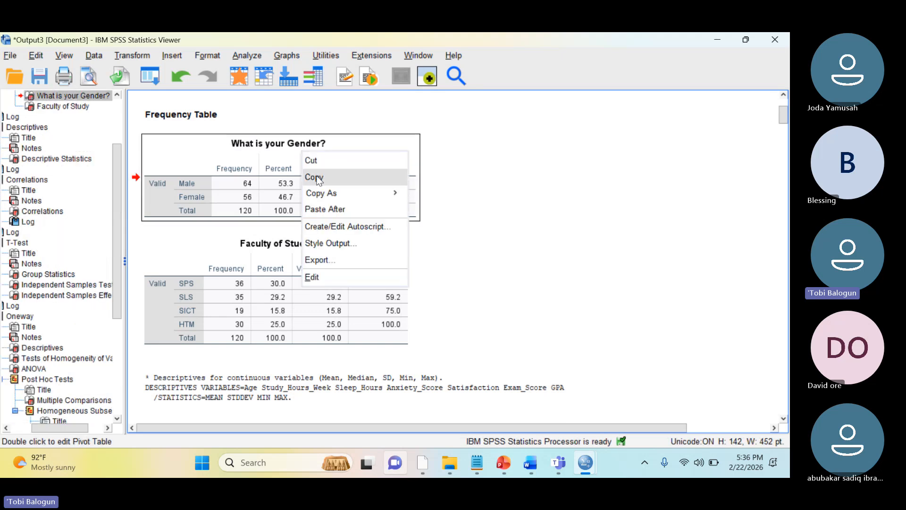
mouse_move(333, 192)
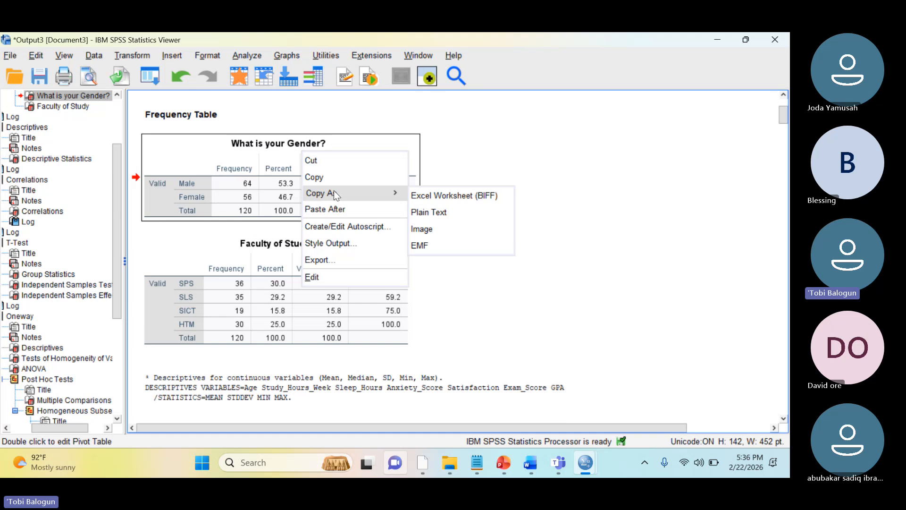
click(340, 179)
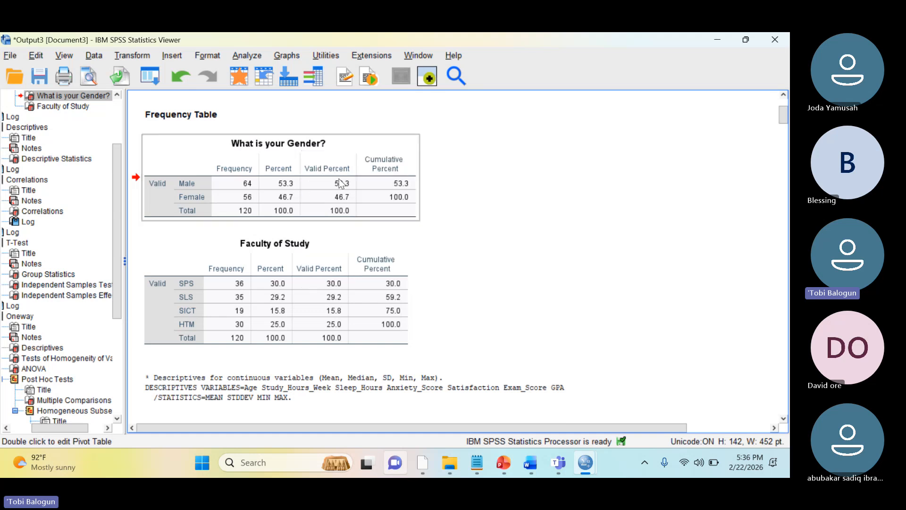
Return to the Project document in Word and paste the gender frequency table below the Table 4.1 caption
mouse_move(522, 459)
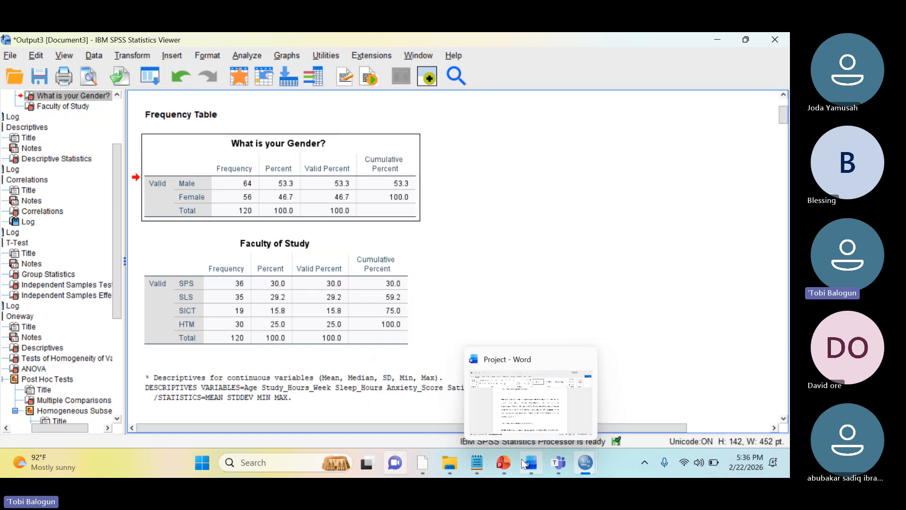
click(524, 395)
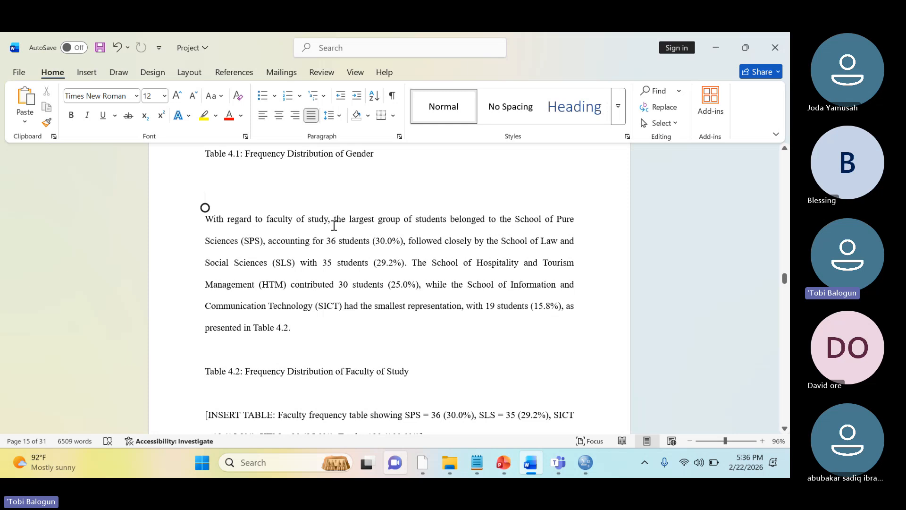
key(ctrl+z)
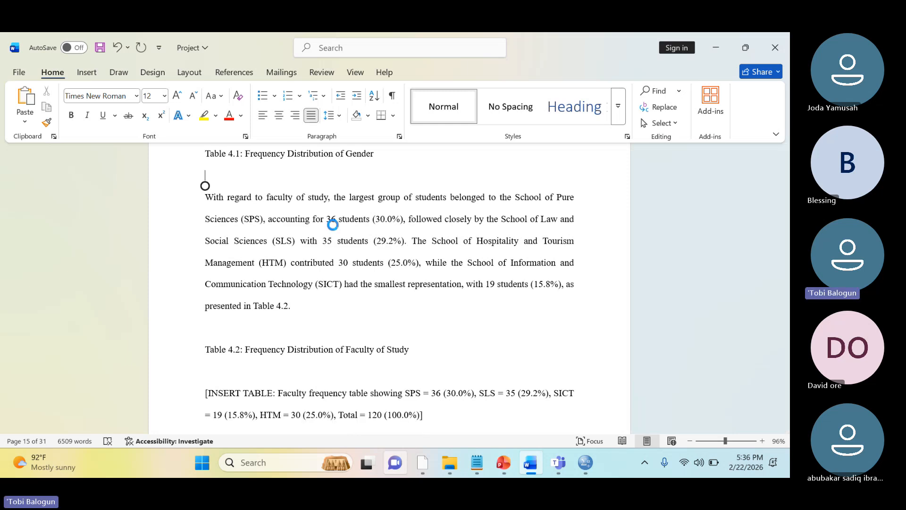
click(382, 243)
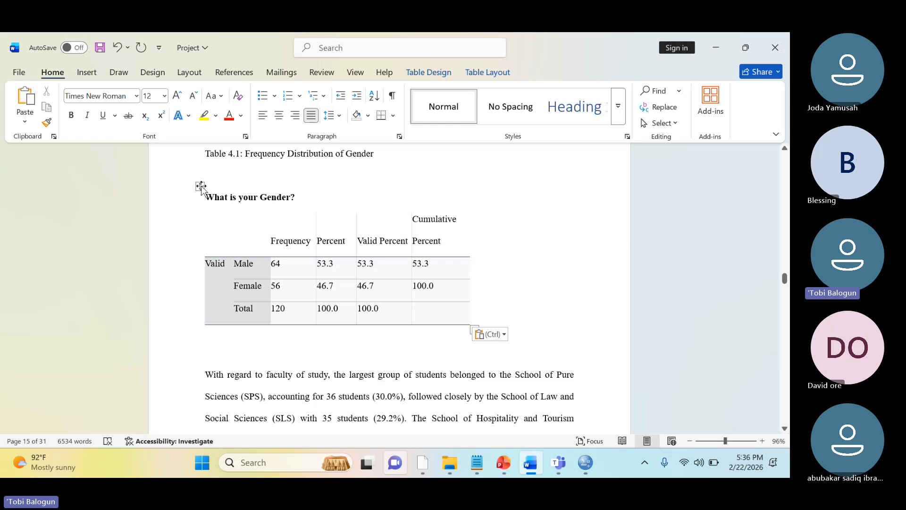
Apply the plain grid table style to the whole gender frequency table, and remove all of its borders
click(201, 186)
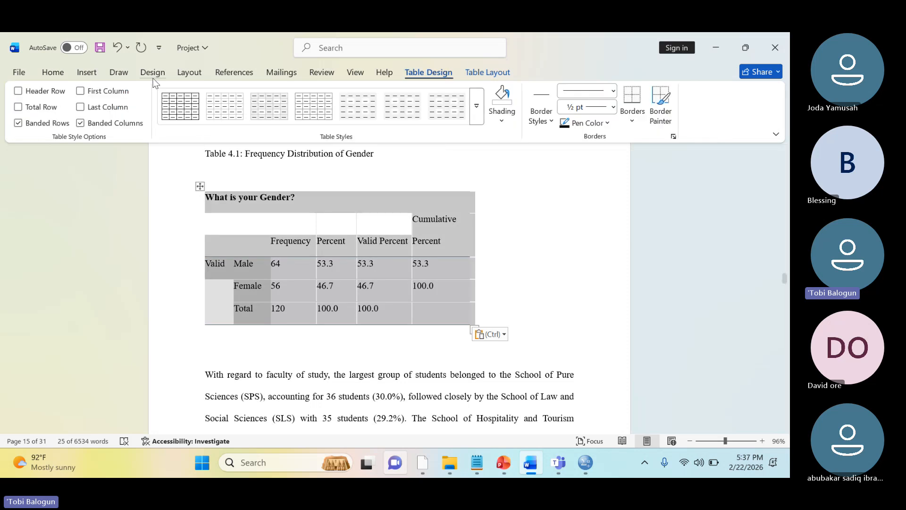
click(180, 106)
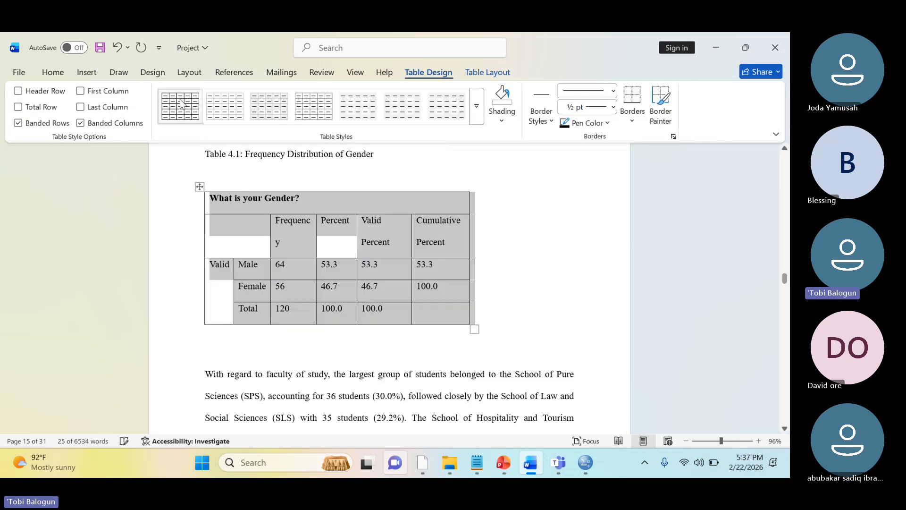
right_click(329, 252)
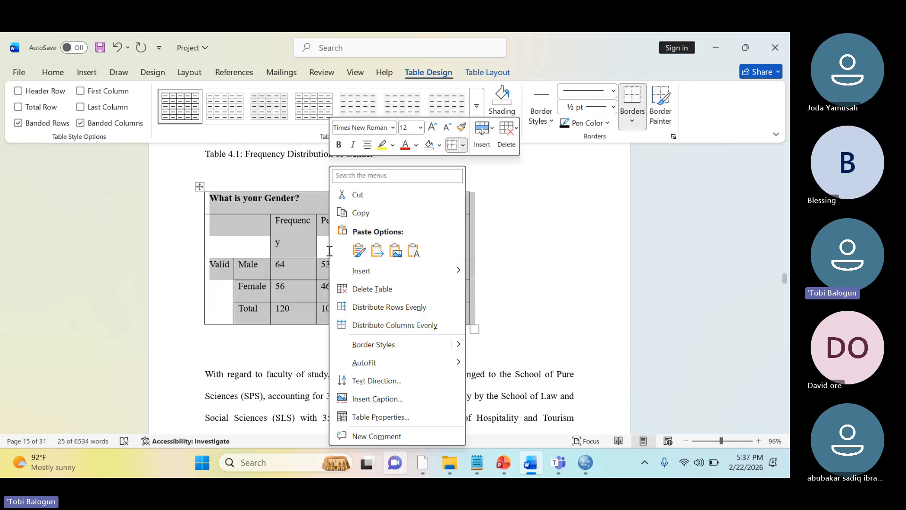
click(463, 145)
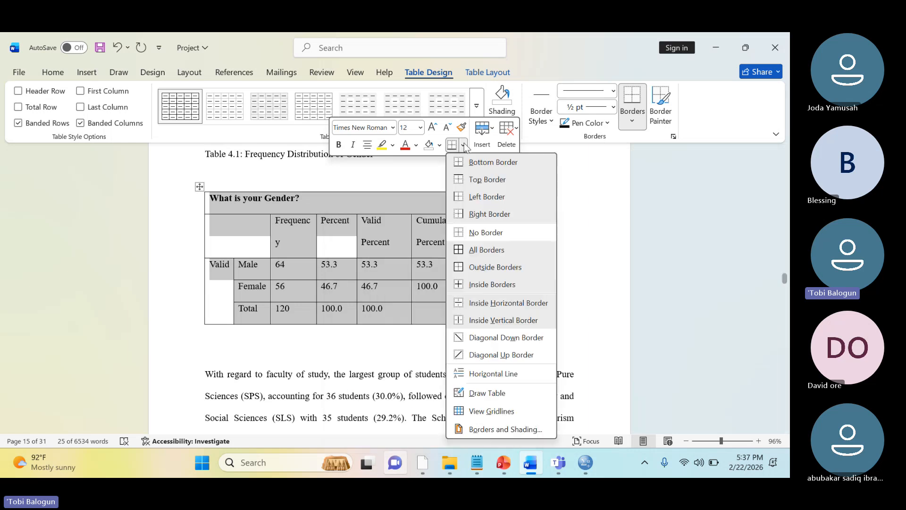
click(489, 238)
Add a top border and a bottom border to the column header row of the gender frequency table
click(215, 231)
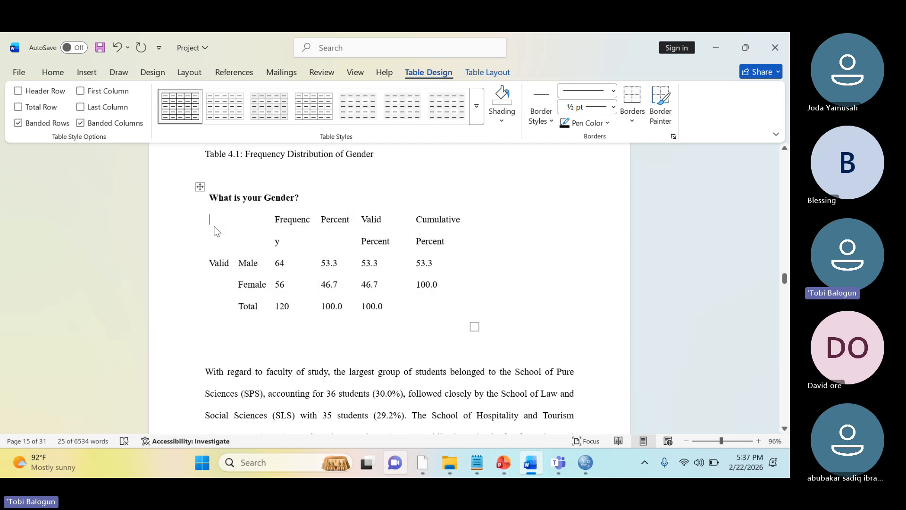
click(198, 231)
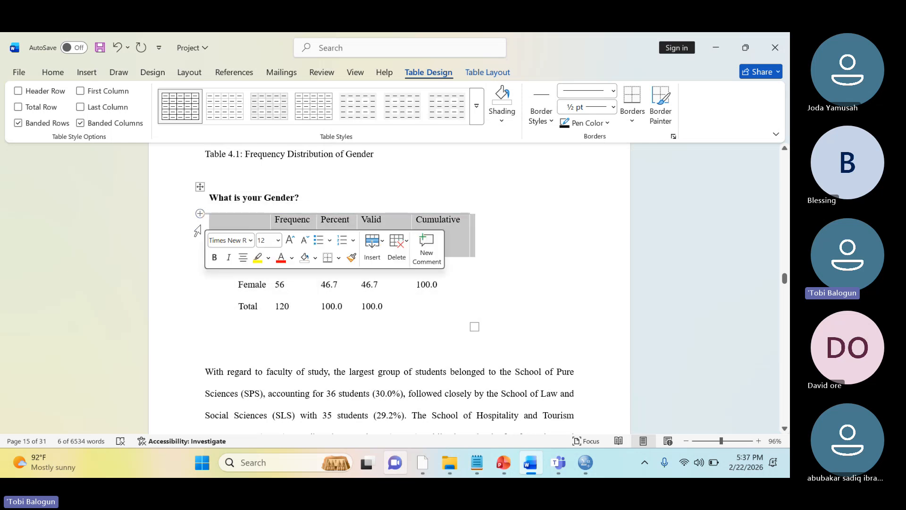
click(339, 257)
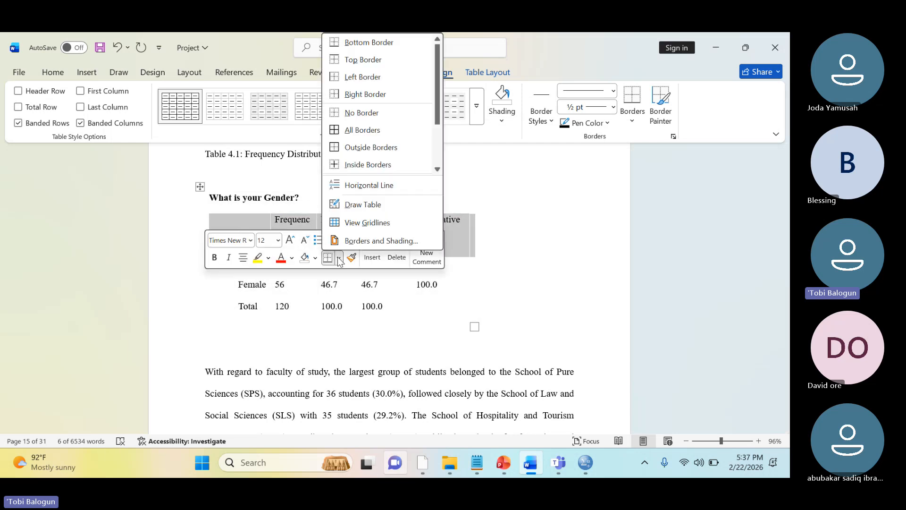
click(362, 62)
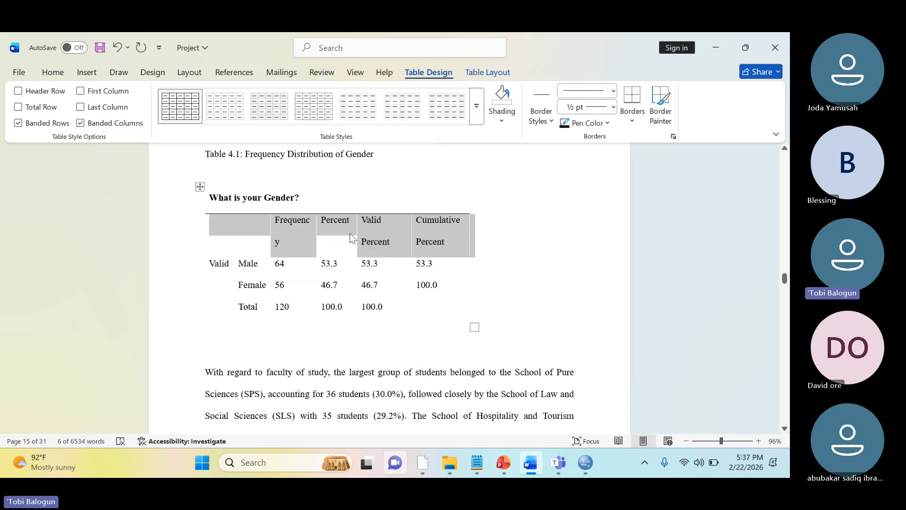
right_click(319, 236)
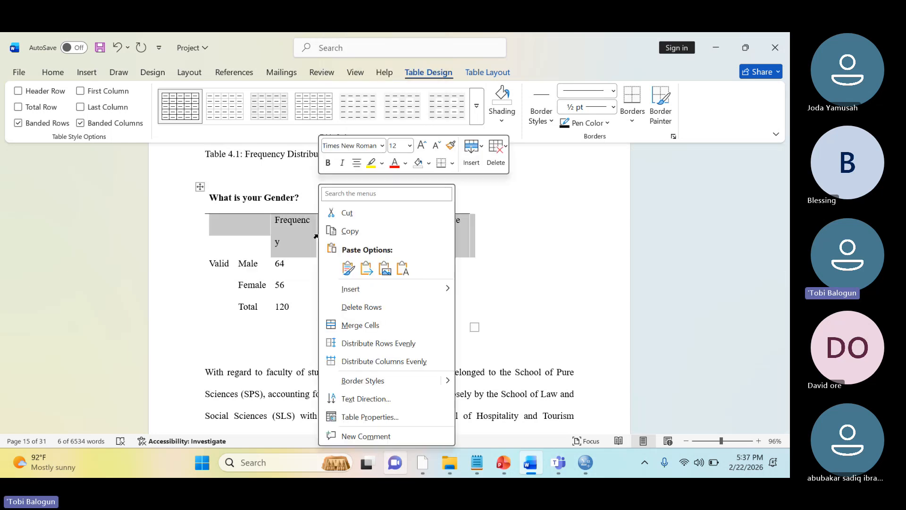
click(452, 164)
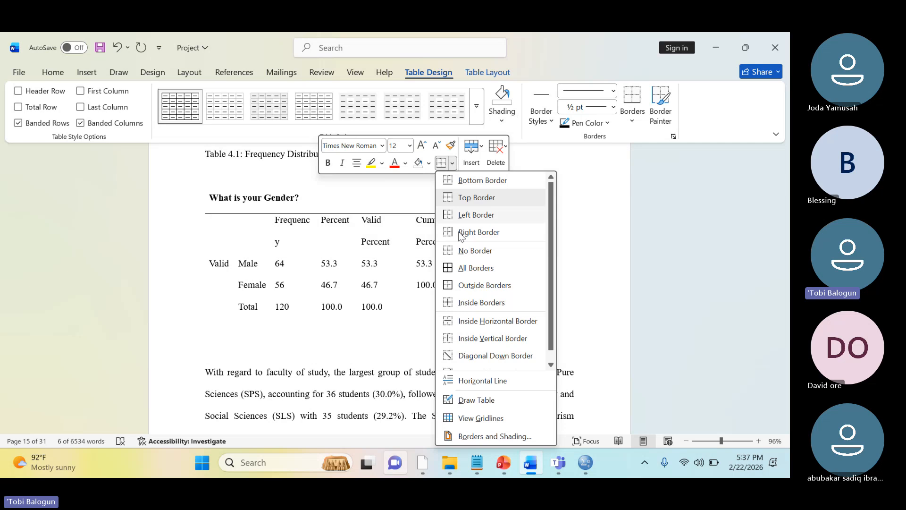
click(483, 182)
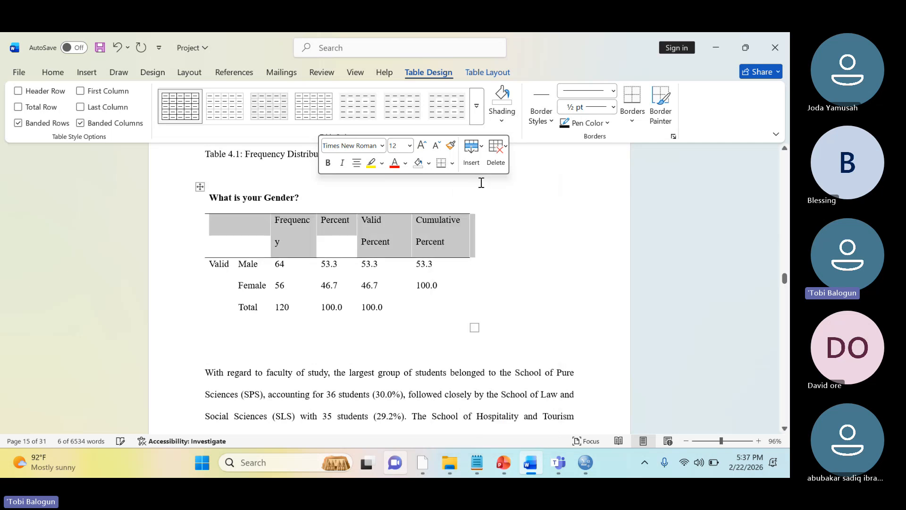
click(489, 276)
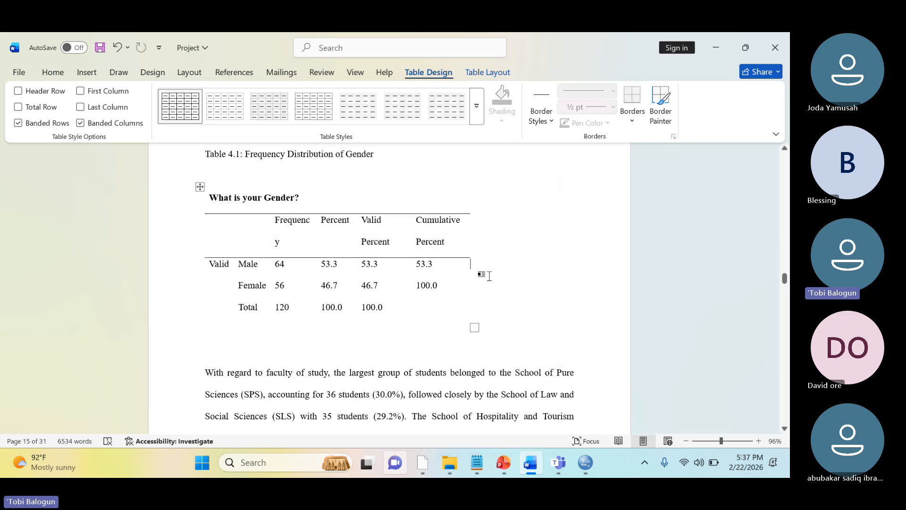
Delete the "What is your Gender?" title row from the gender frequency table
click(213, 195)
click(200, 187)
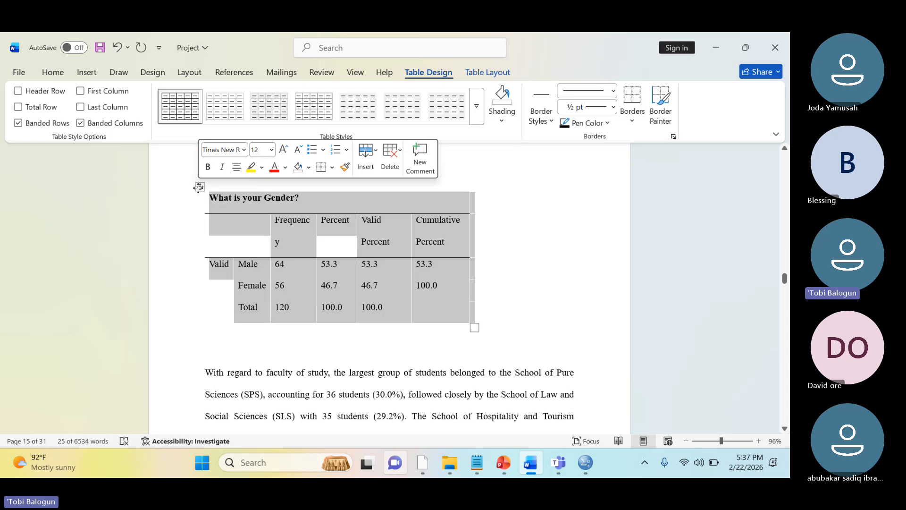
click(195, 211)
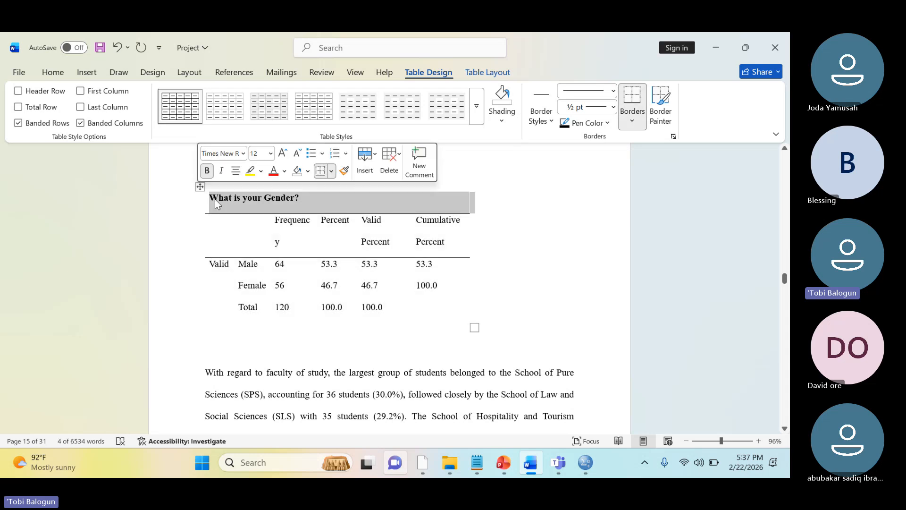
click(389, 160)
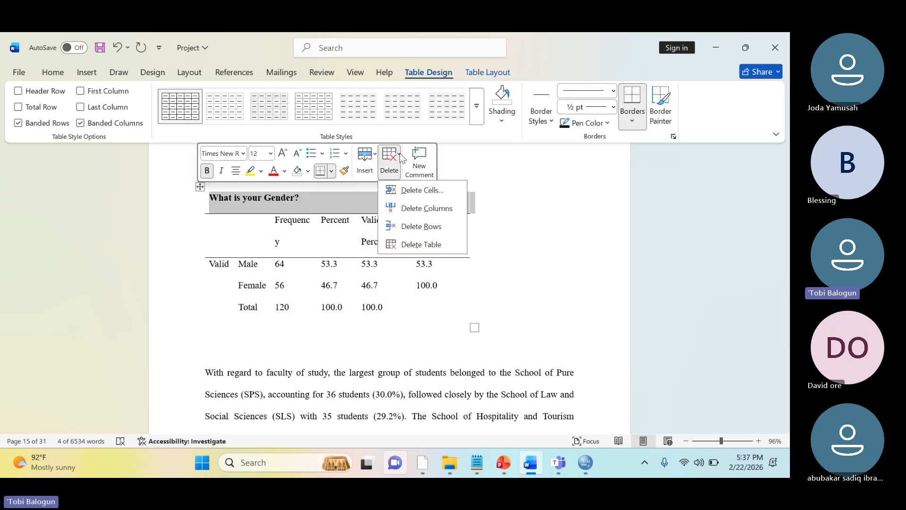
click(413, 228)
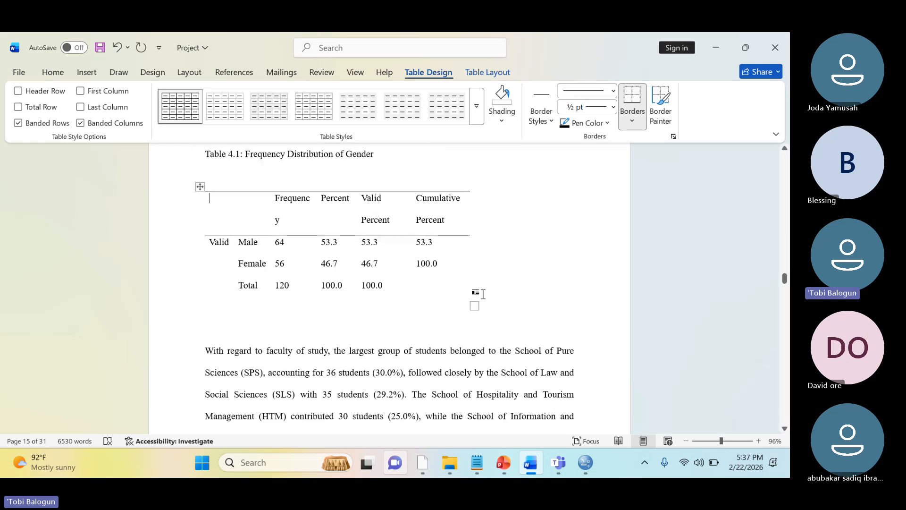
Widen the gender frequency table to nearly the full text width and set its line spacing to 1.0
drag(474, 304, 560, 306)
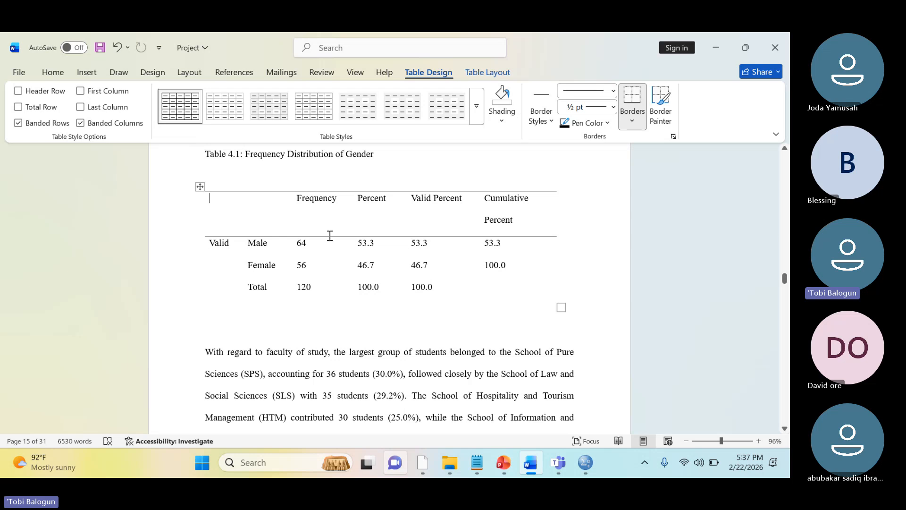
drag(330, 237, 333, 224)
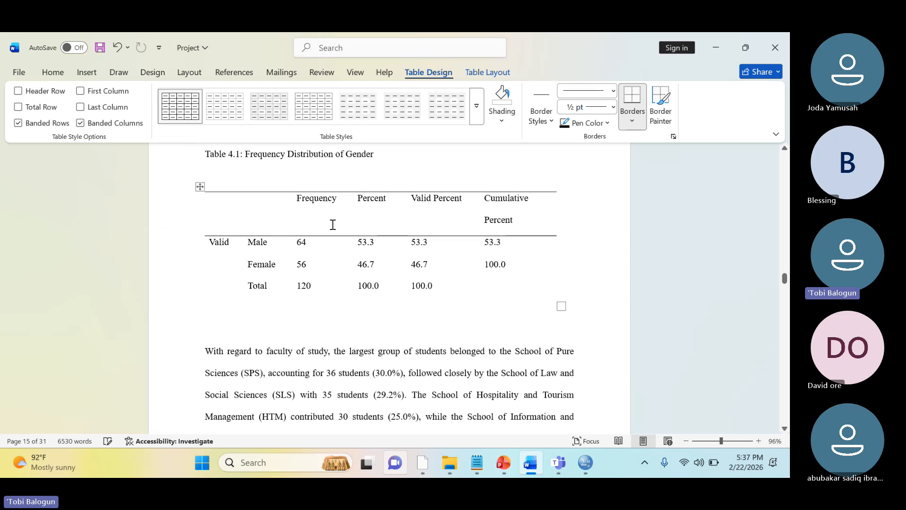
click(199, 186)
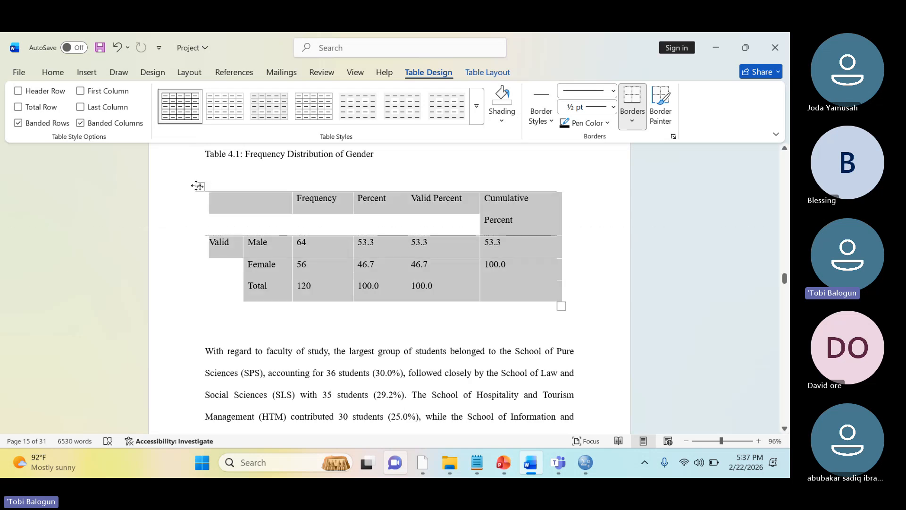
click(52, 72)
click(333, 115)
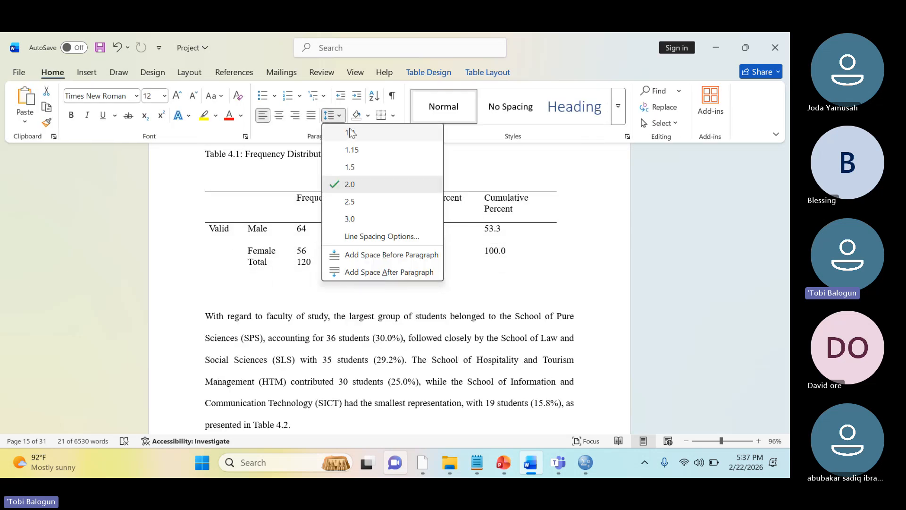
click(350, 134)
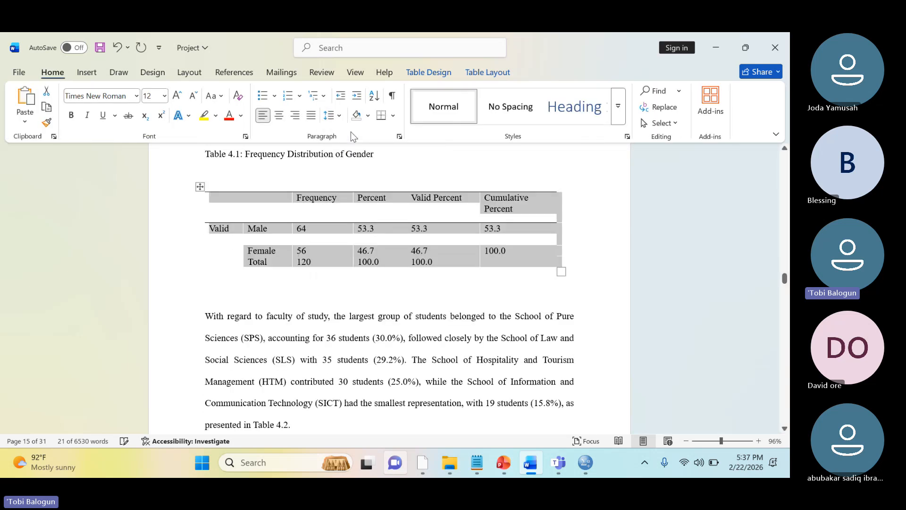
click(412, 301)
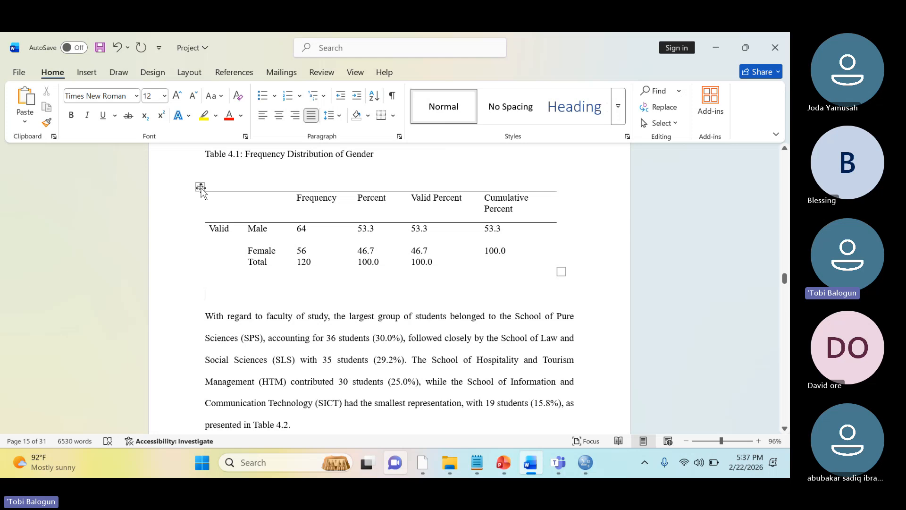
Add inside vertical borders to the gender frequency table and delete the blank line between it and the Table 4.1 caption
click(199, 186)
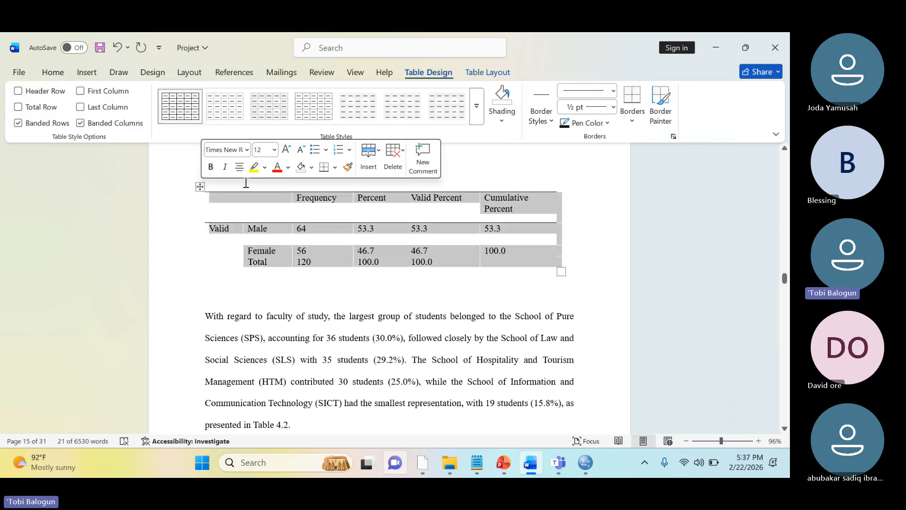
click(335, 168)
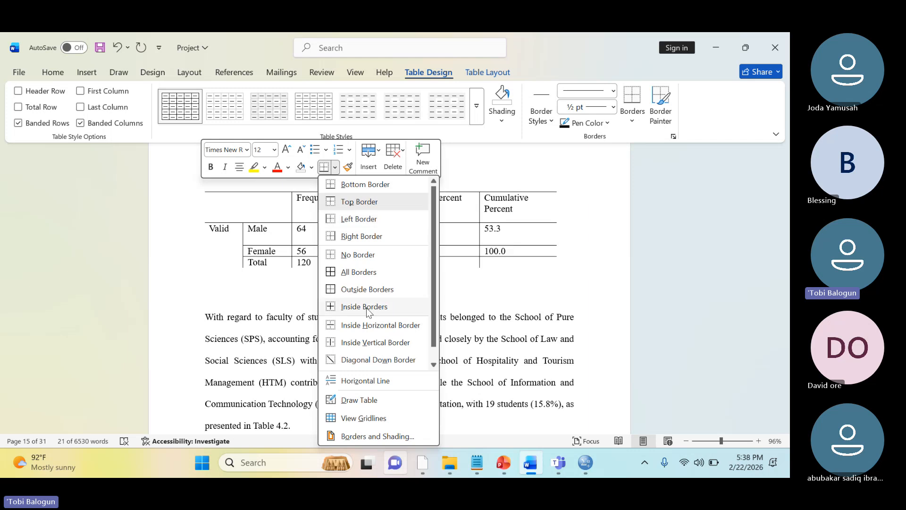
click(363, 343)
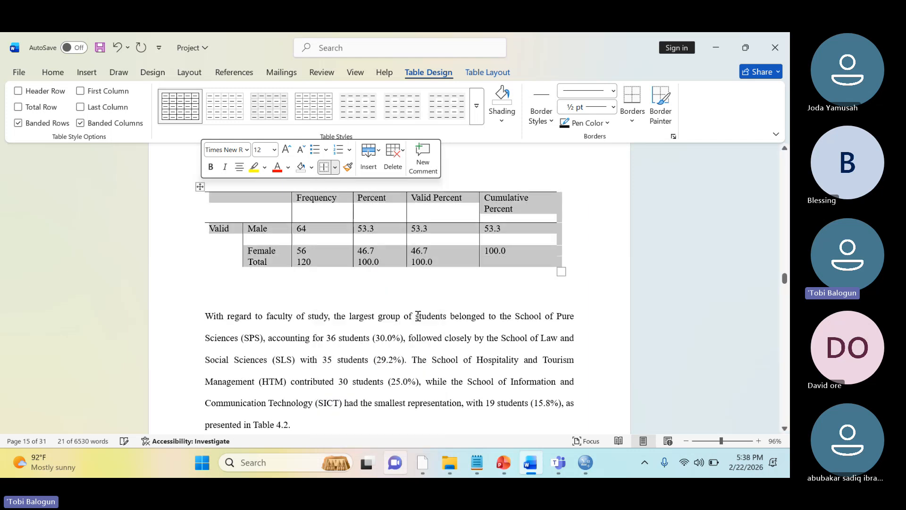
click(418, 316)
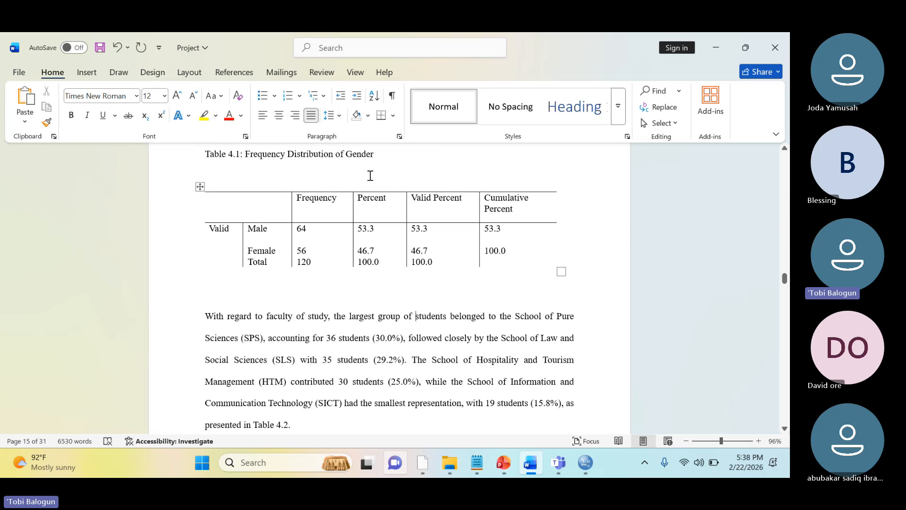
click(370, 176)
key(BackSpace)
Review the rest of Chapter 4 and its remaining INSERT TABLE placeholders, from Table 4.2 to Table 4.6
scroll(370, 175, up, 2)
scroll(370, 175, down, 1)
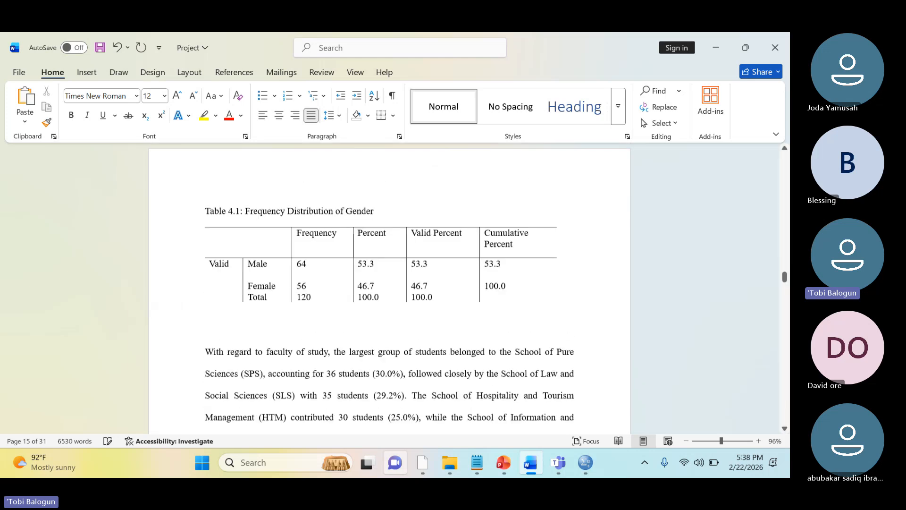
scroll(389, 289, down, 4)
scroll(389, 289, down, 1)
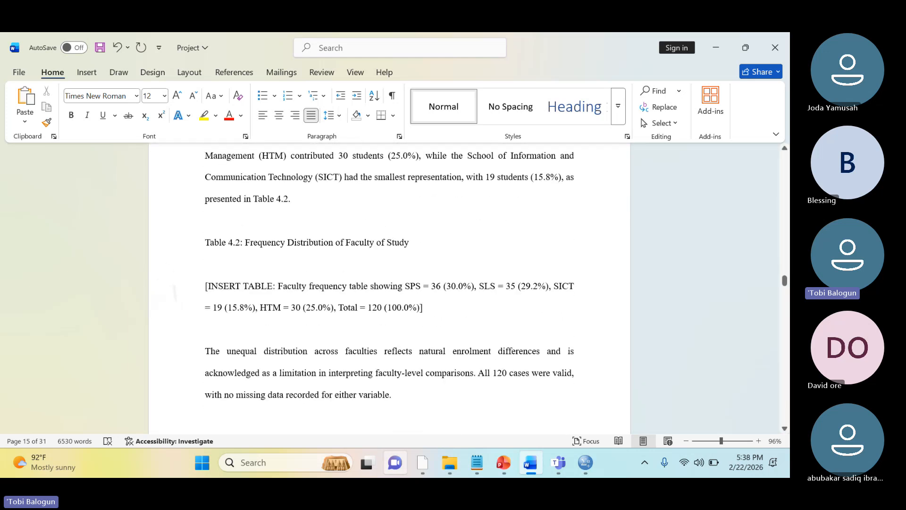
scroll(175, 292, down, 10)
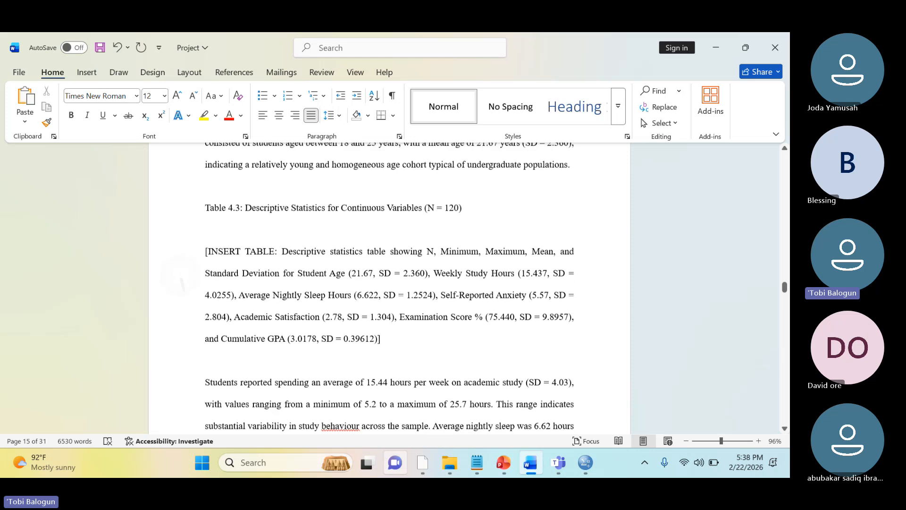
scroll(179, 278, down, 4)
scroll(177, 283, up, 7)
scroll(173, 295, down, 4)
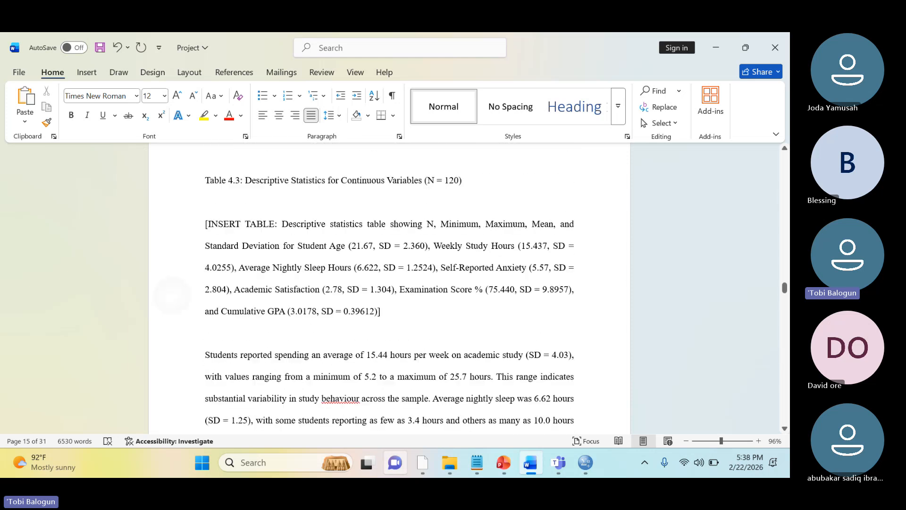
scroll(172, 295, up, 1)
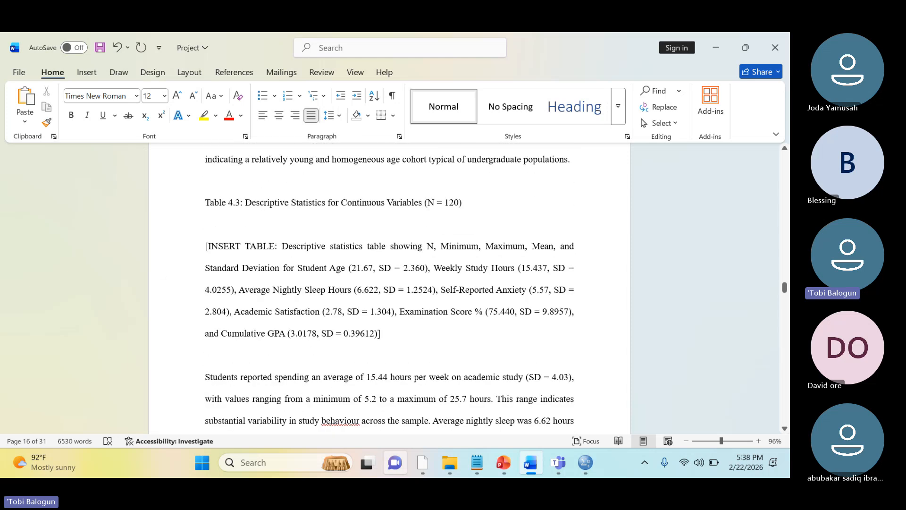
scroll(173, 284, down, 15)
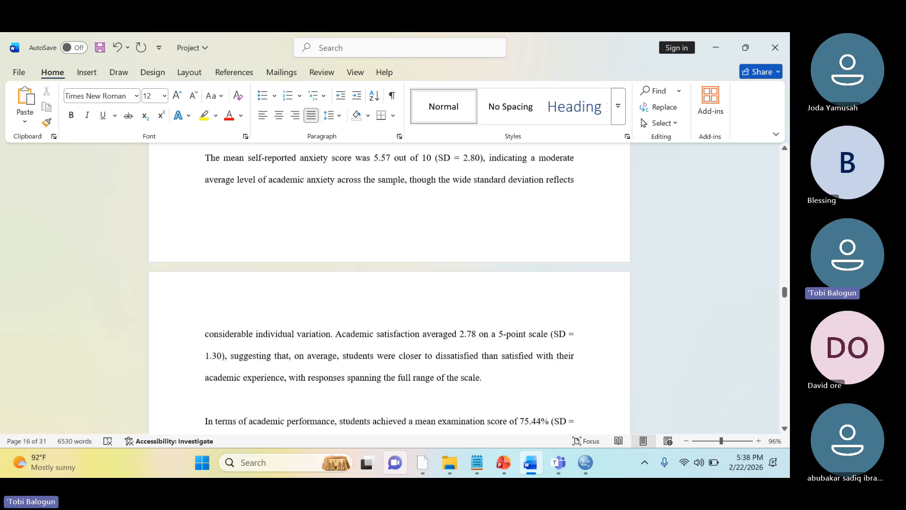
scroll(172, 283, down, 10)
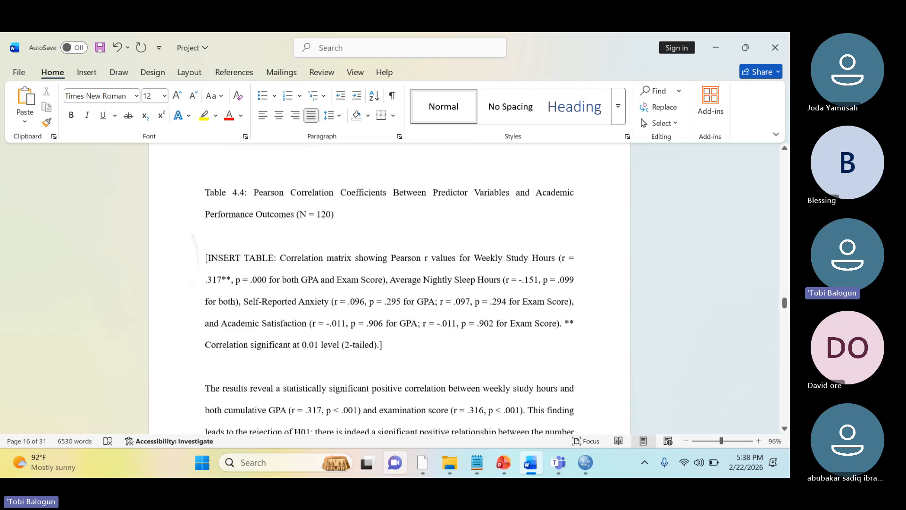
scroll(389, 288, down, 15)
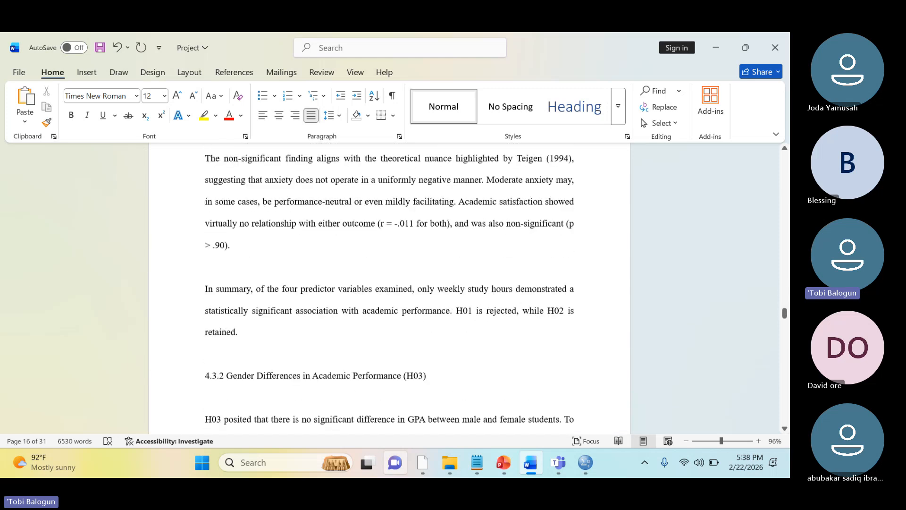
scroll(389, 288, down, 20)
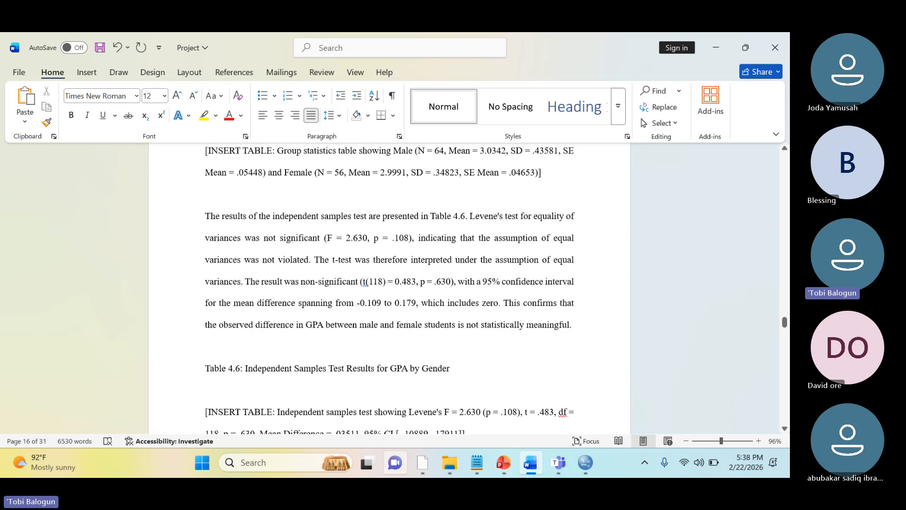
Examine the rest of Chapter 4 after Table 4.6, including the ANOVA, regression and residual diagnostics placeholders, the hypothesis summary and the discussion
scroll(389, 288, down, 20)
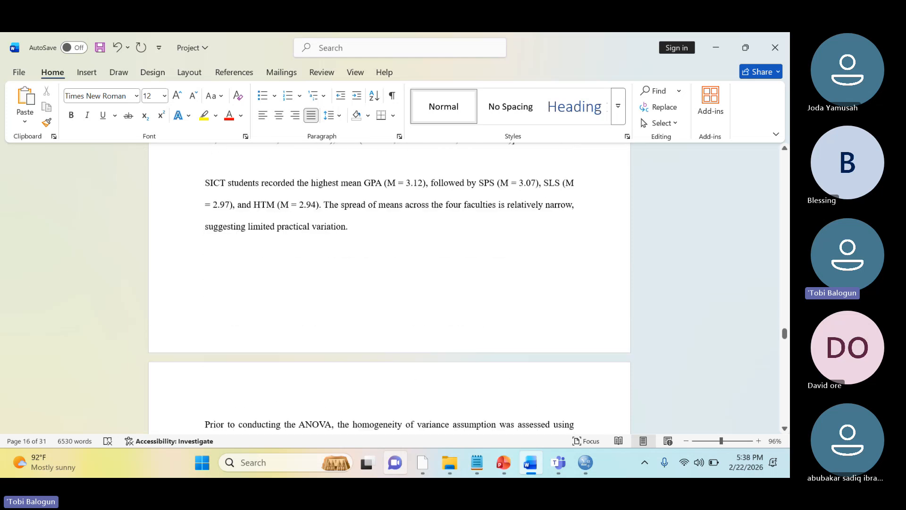
scroll(390, 288, down, 20)
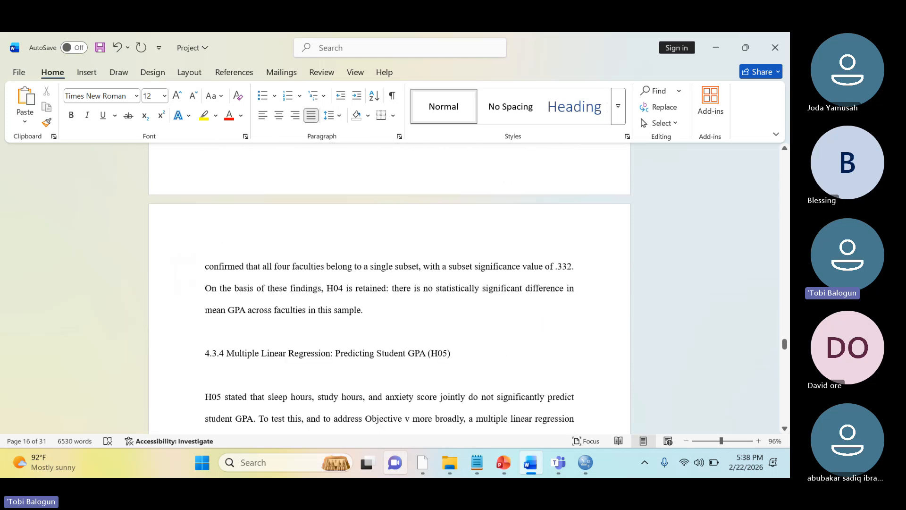
scroll(390, 287, down, 20)
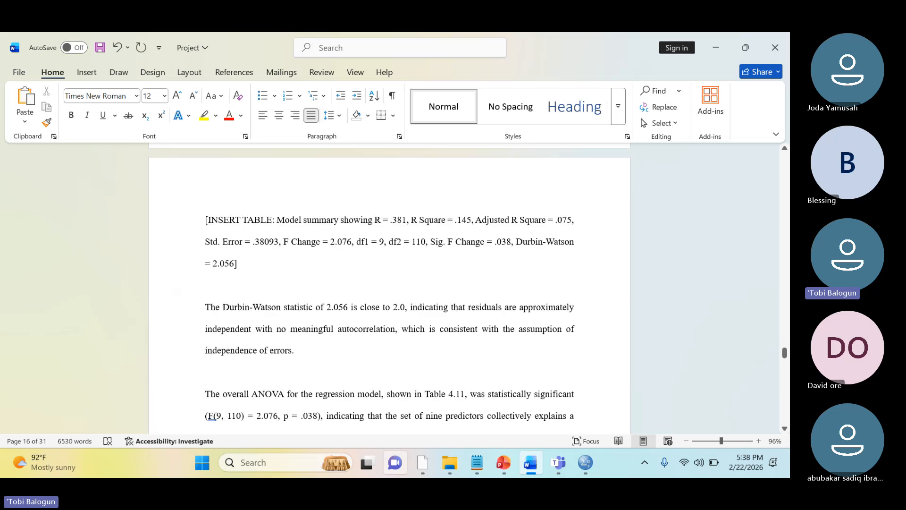
scroll(390, 288, down, 20)
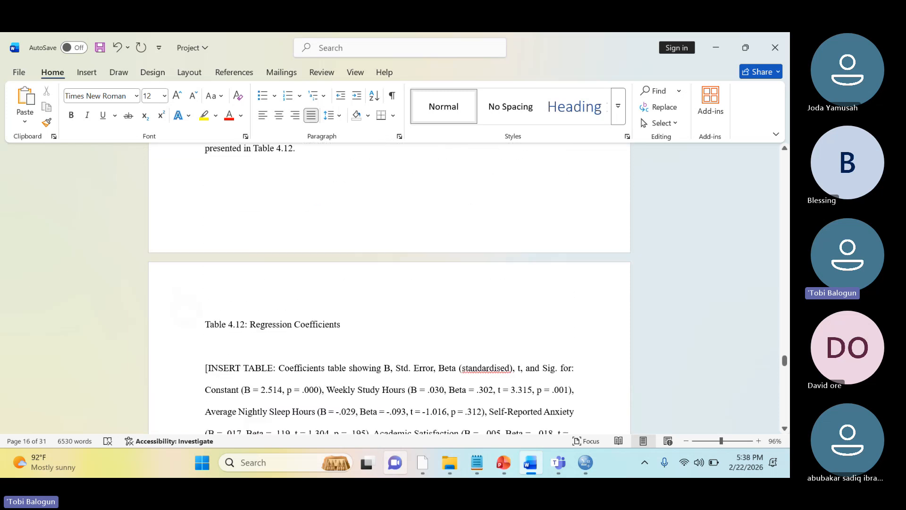
scroll(390, 288, down, 20)
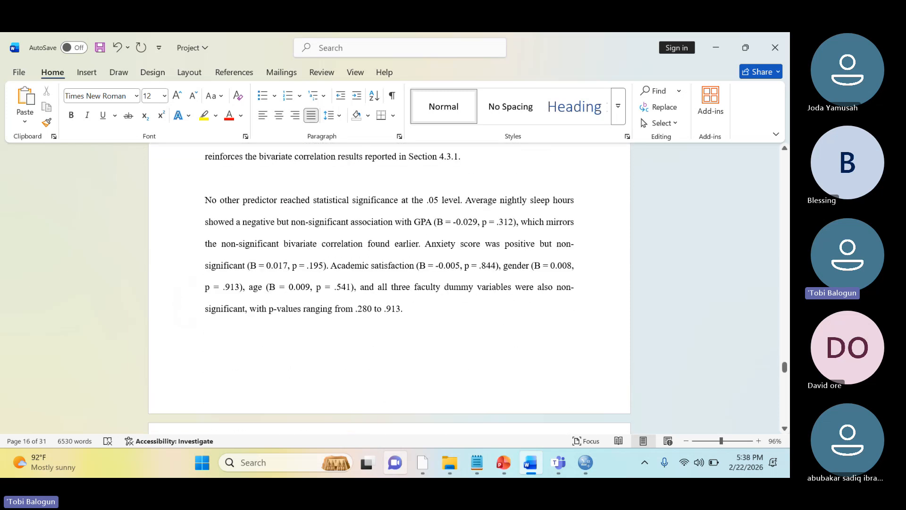
scroll(389, 288, down, 20)
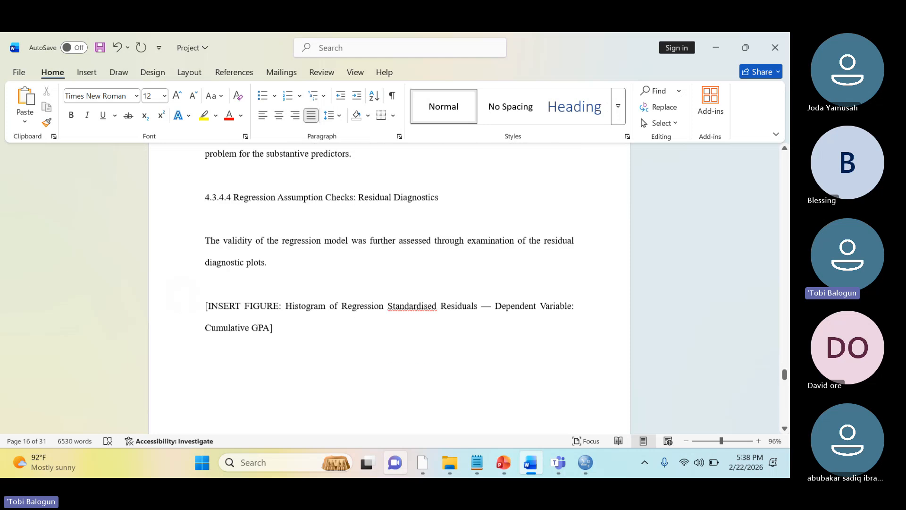
click(205, 251)
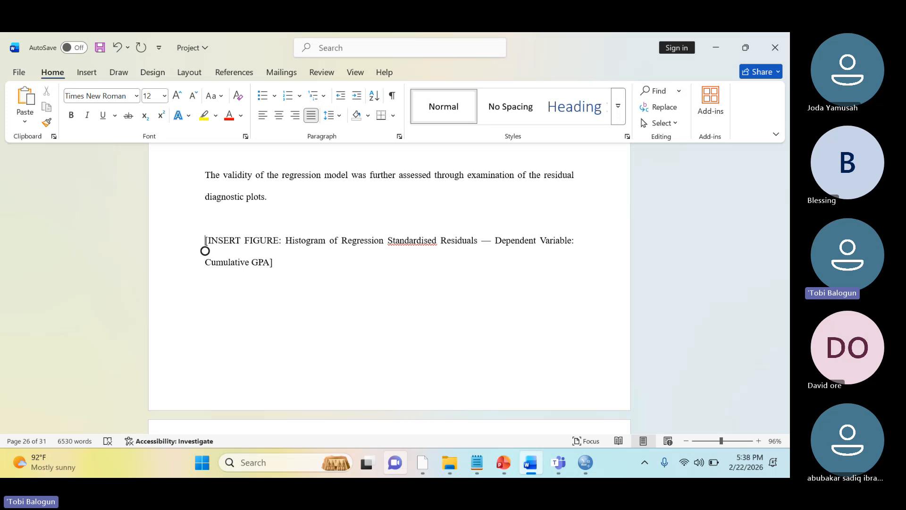
scroll(205, 251, down, 15)
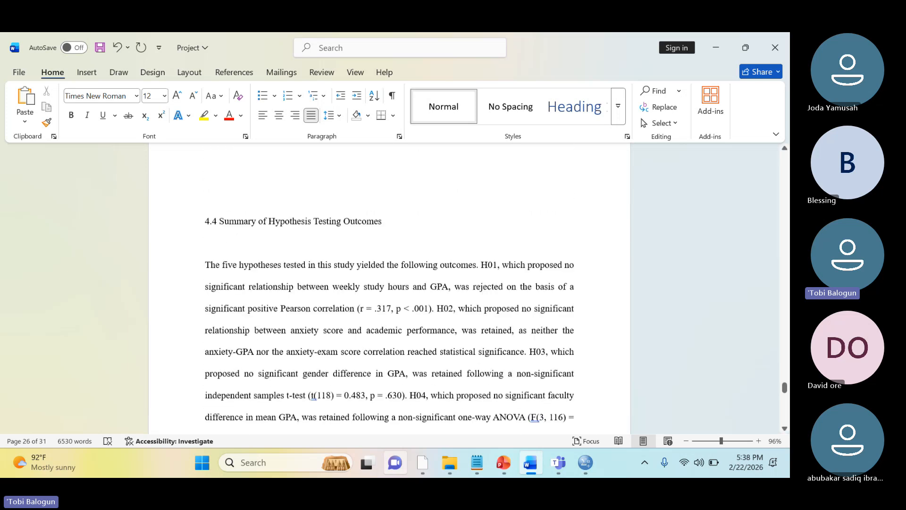
scroll(390, 288, down, 15)
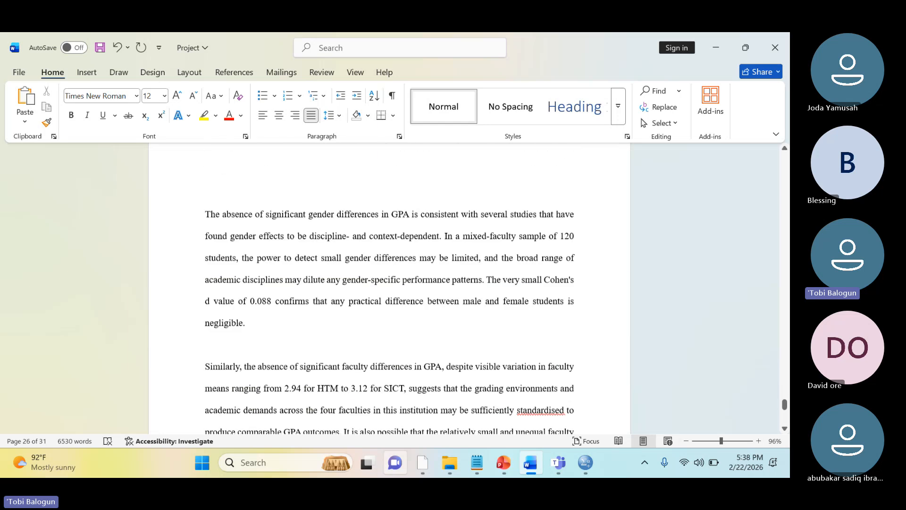
scroll(389, 288, down, 15)
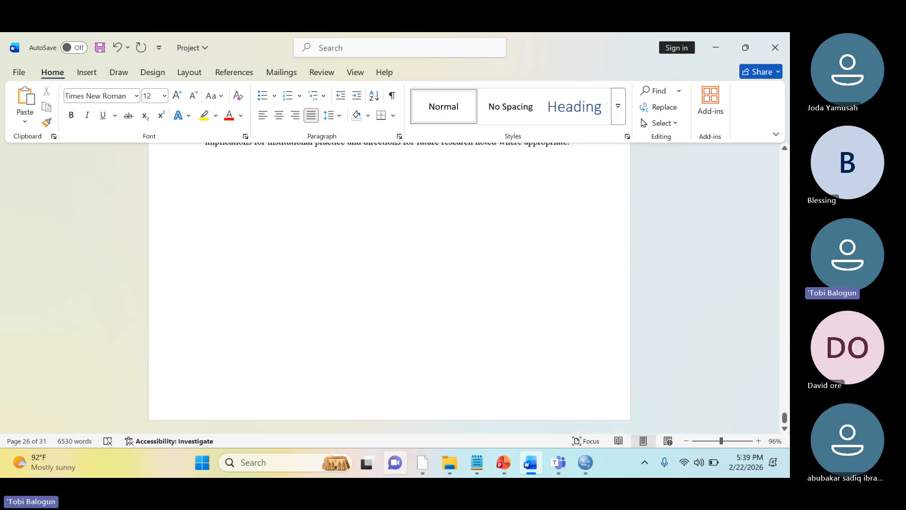
scroll(389, 283, up, 15)
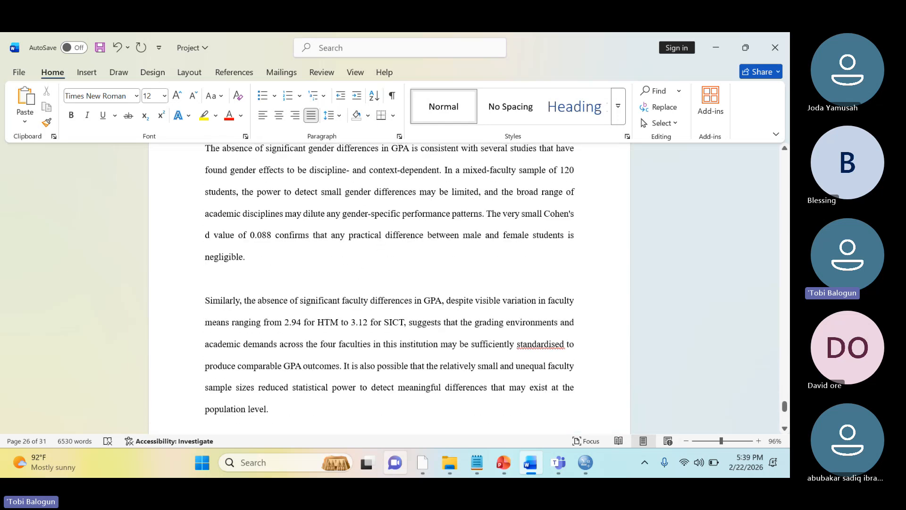
scroll(389, 288, up, 15)
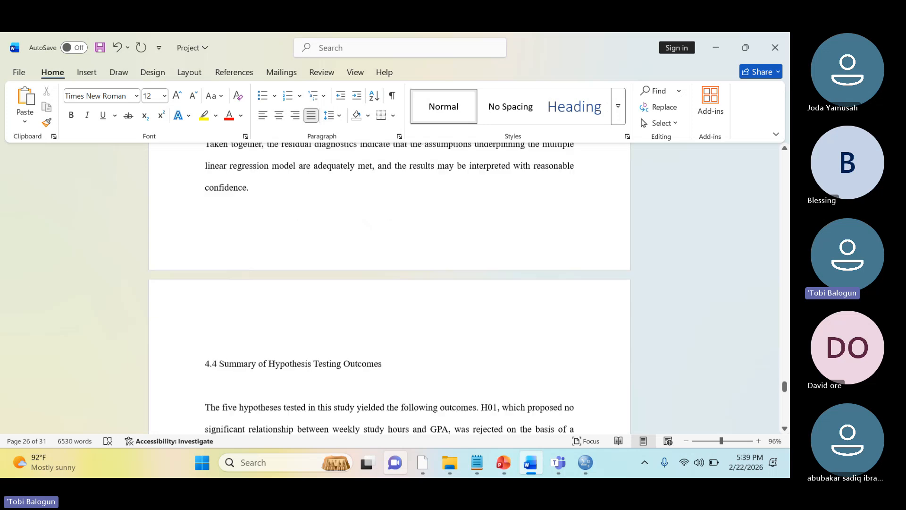
scroll(390, 287, up, 15)
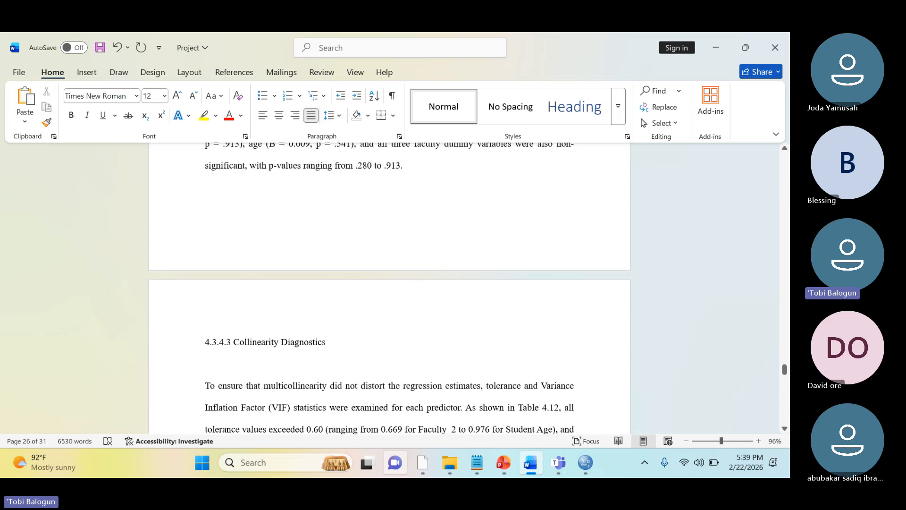
scroll(389, 288, up, 10)
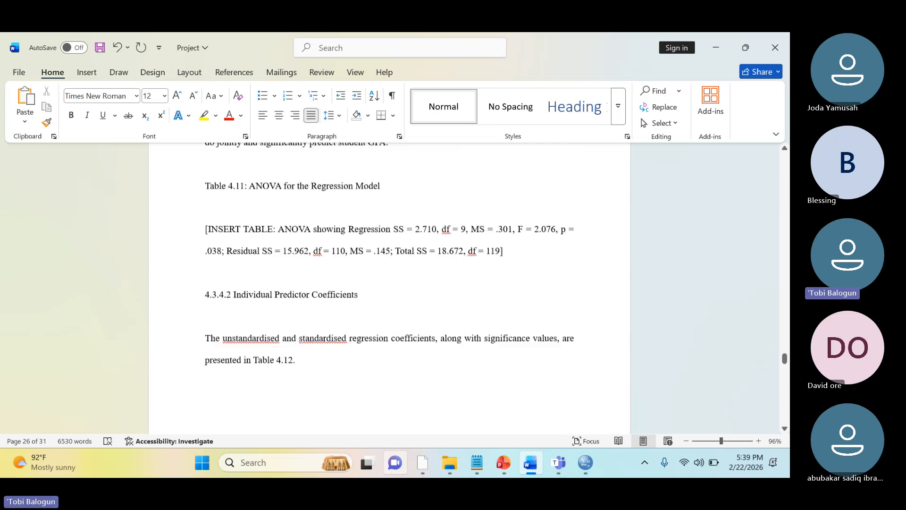
scroll(390, 288, up, 15)
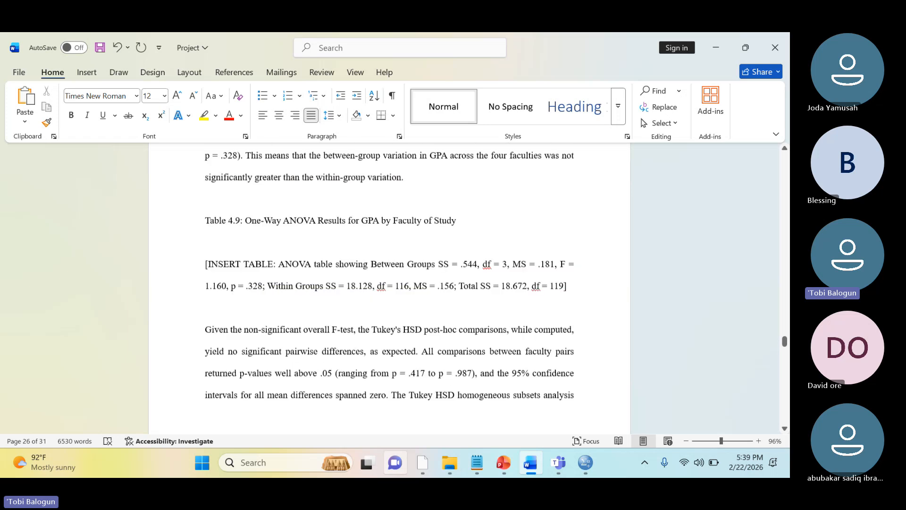
scroll(389, 288, up, 10)
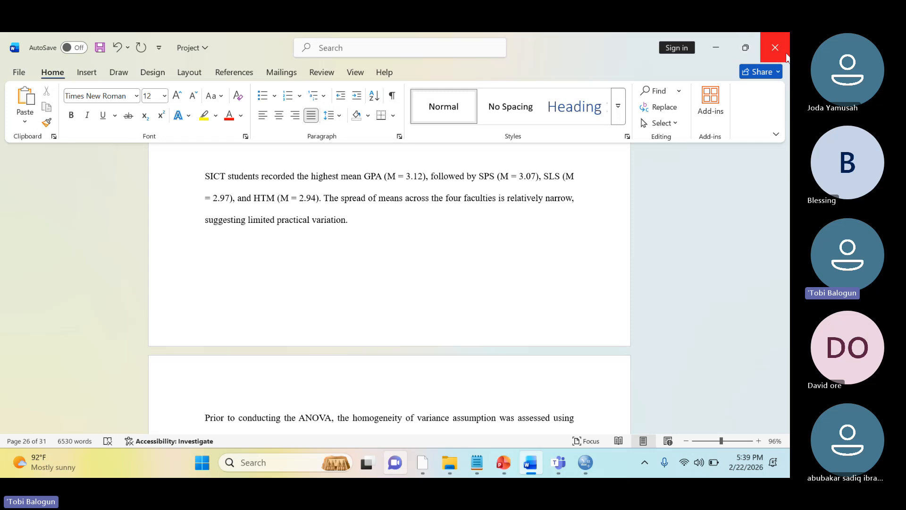
Close the Project document with its changes saved, and close the SPSS output viewer without saving Output3
click(786, 57)
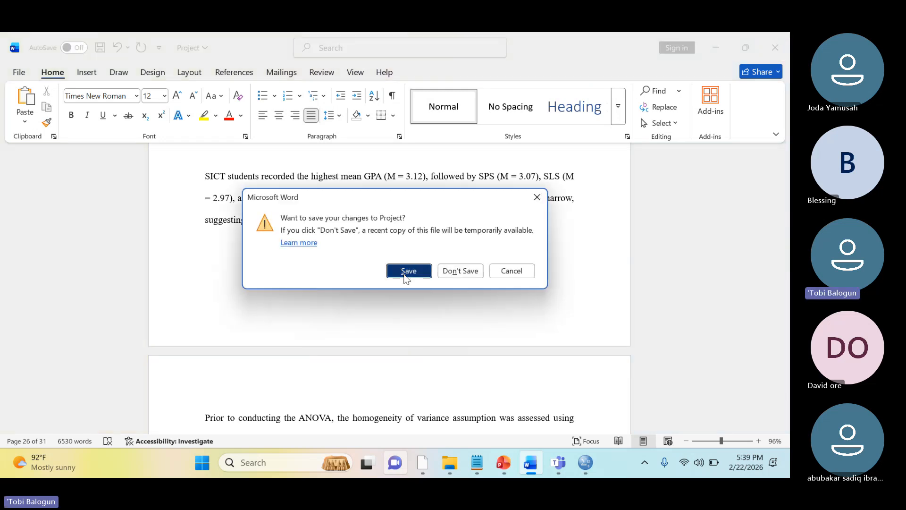
click(404, 276)
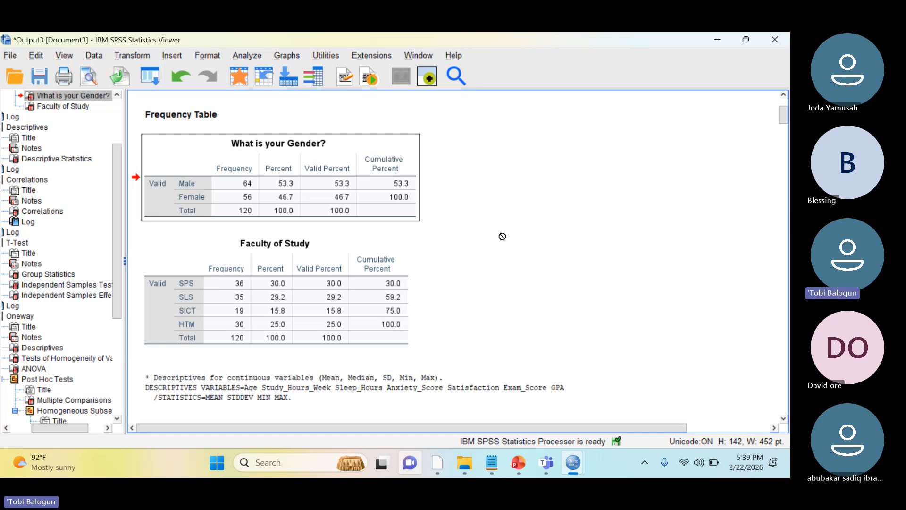
click(775, 39)
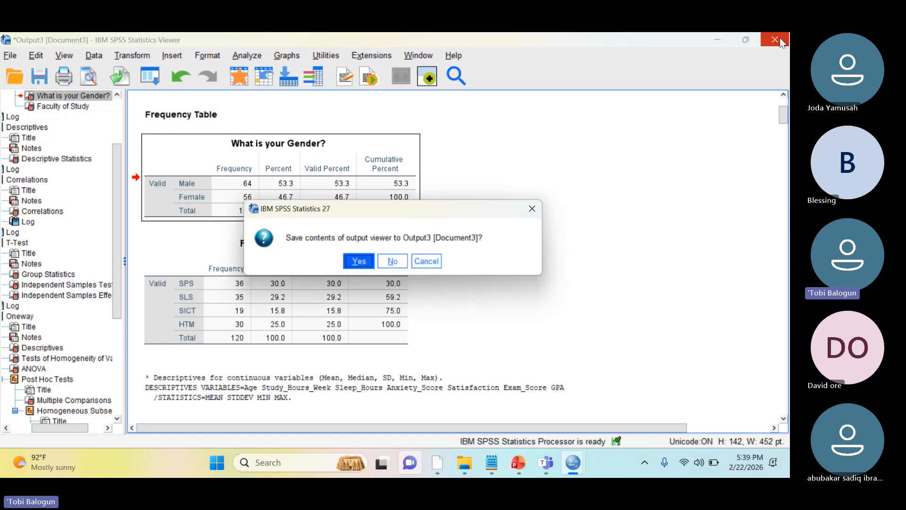
click(391, 263)
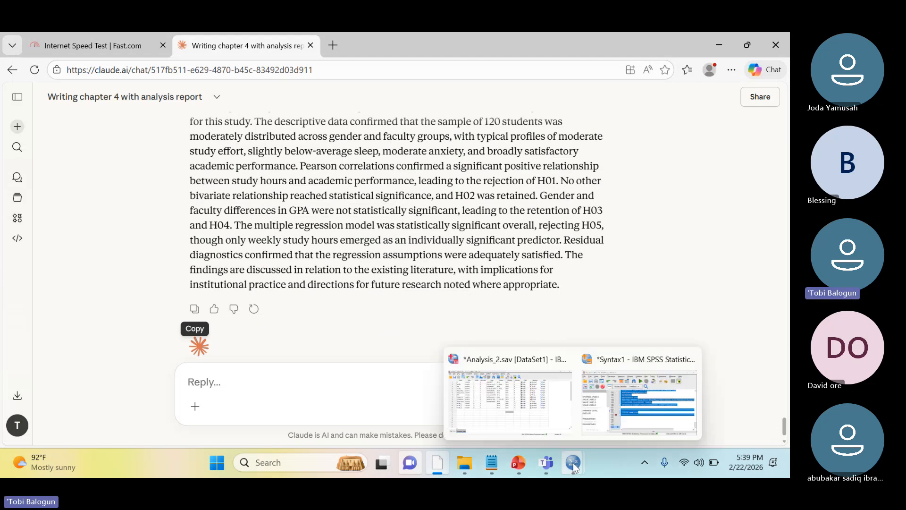
Switch to the SPSS_Syntax_CheatSheet presentation in PowerPoint and show slide 2, "Basic Syntax Rules"
mouse_move(525, 466)
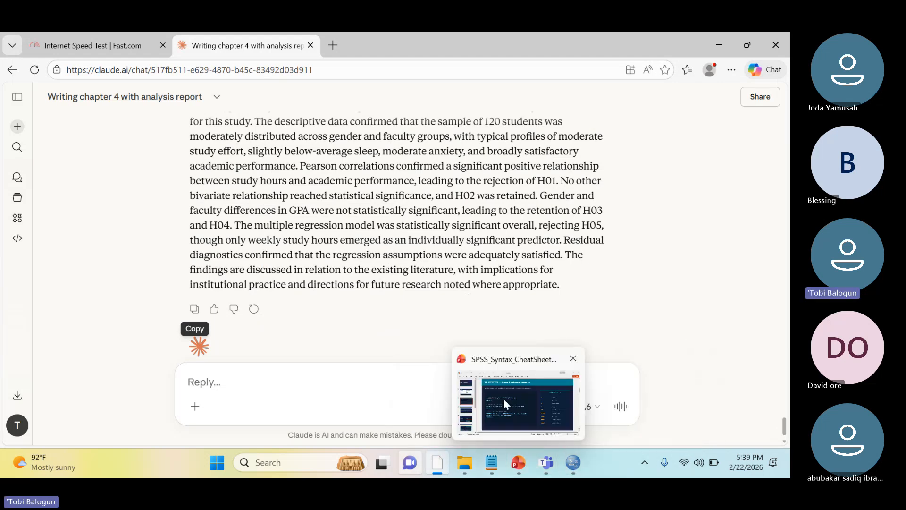
click(504, 403)
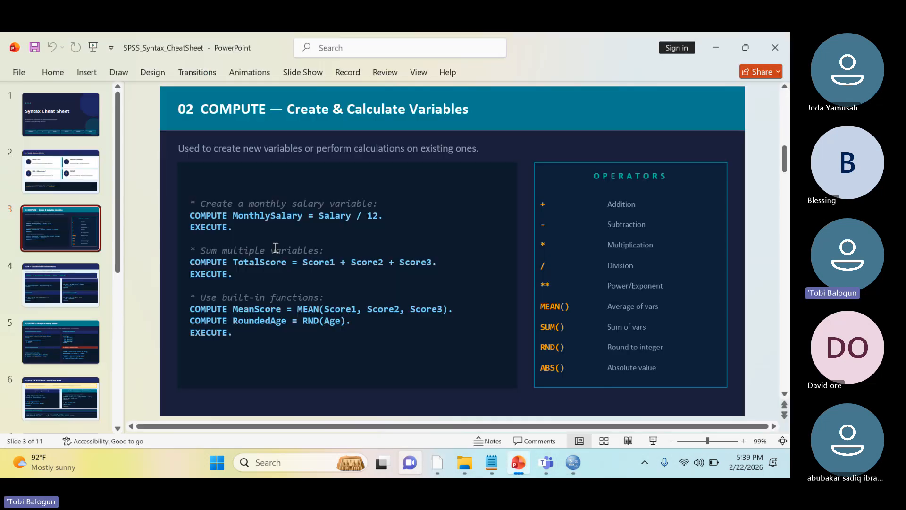
click(71, 169)
key(Down)
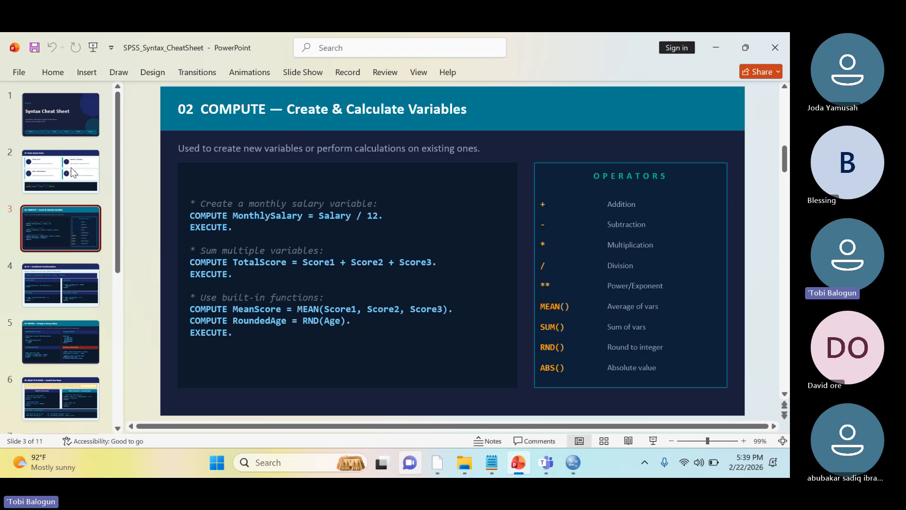
click(71, 170)
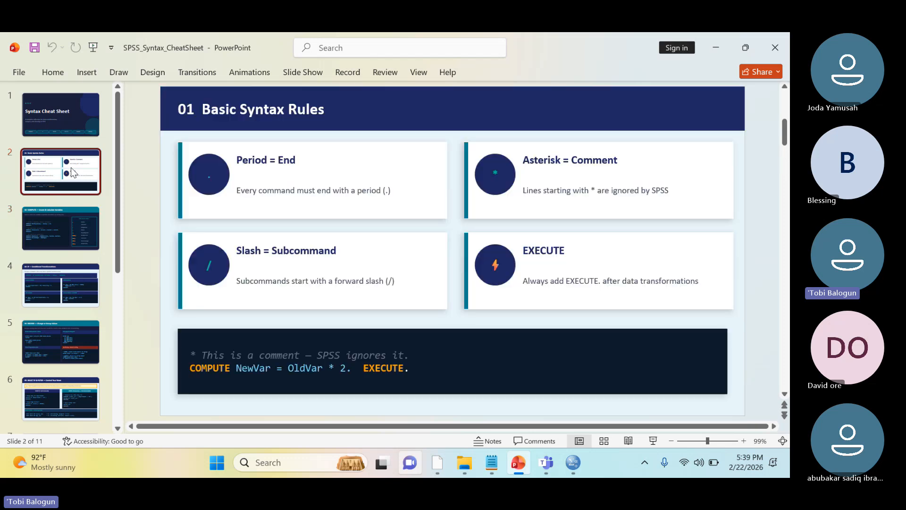
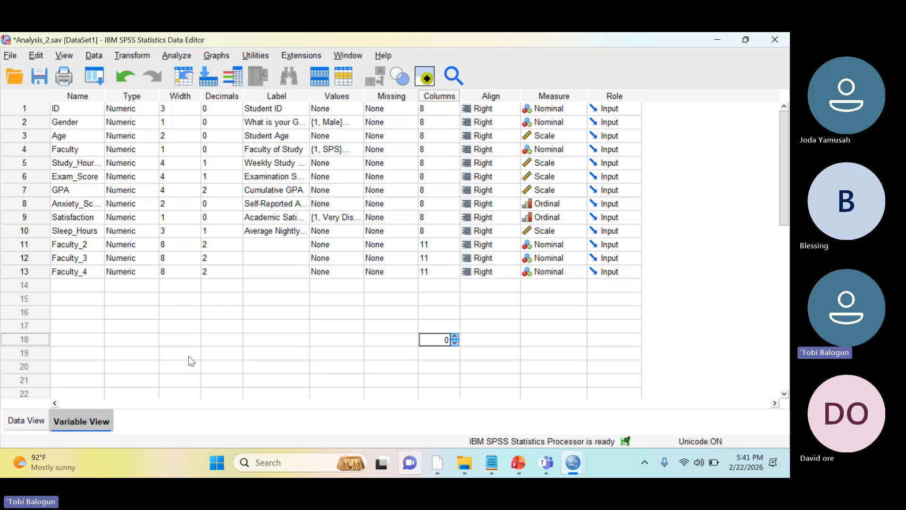
Delete the Faculty_2, Faculty_3 and Faculty_4 dummy variables from the Analysis_2 dataset in the SPSS Data Editor
click(26, 418)
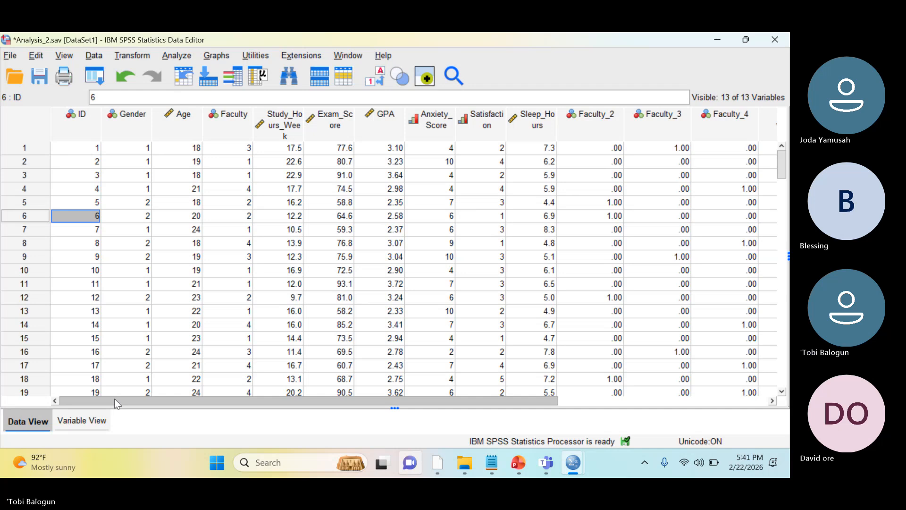
drag(115, 400, 200, 404)
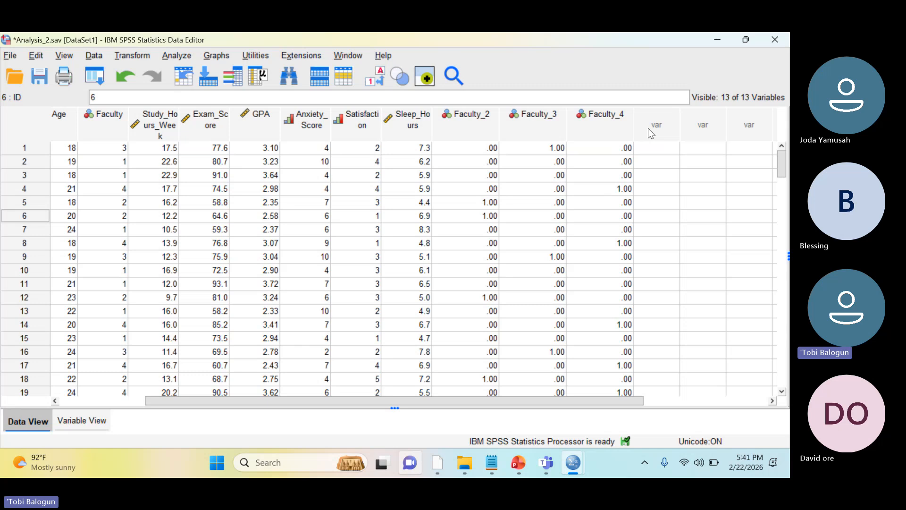
click(466, 124)
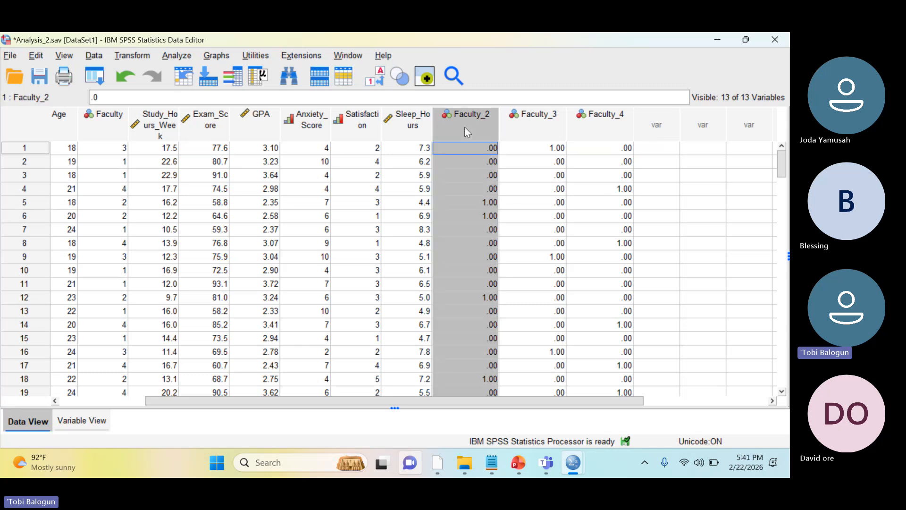
key(shift+Right)
key(shift+Right)
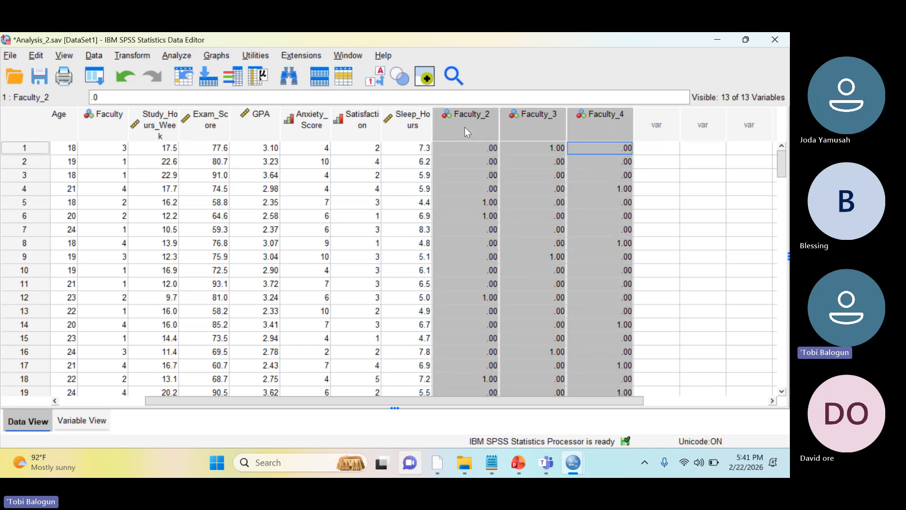
key(Delete)
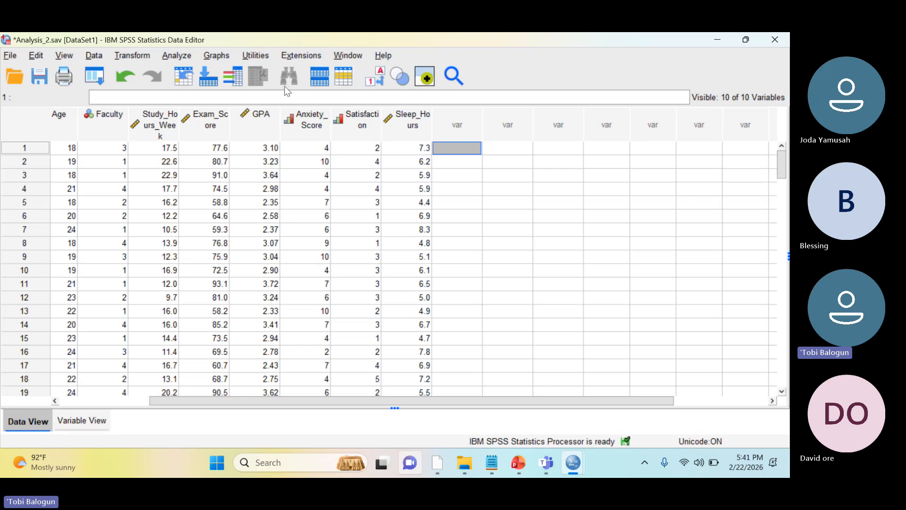
Start a Compute Variable operation with Study_Hours_to_GPA_Ratio as the target variable
click(133, 55)
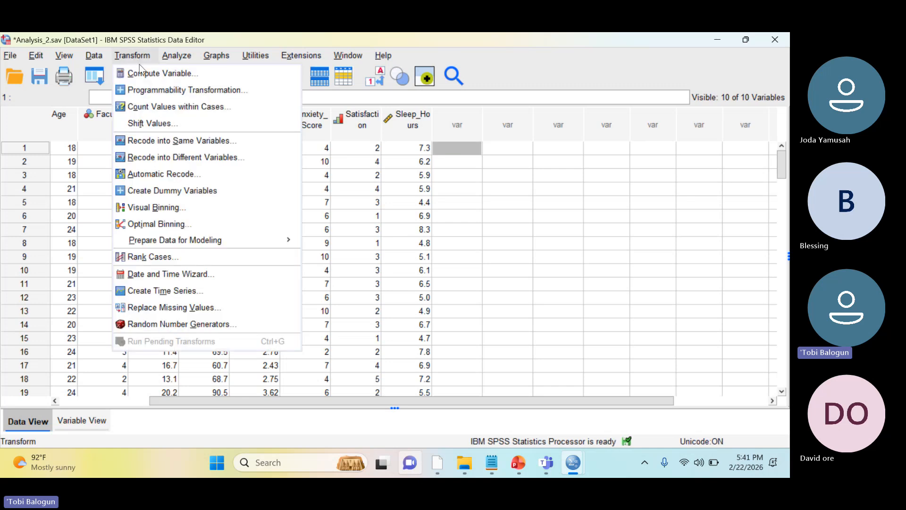
click(143, 73)
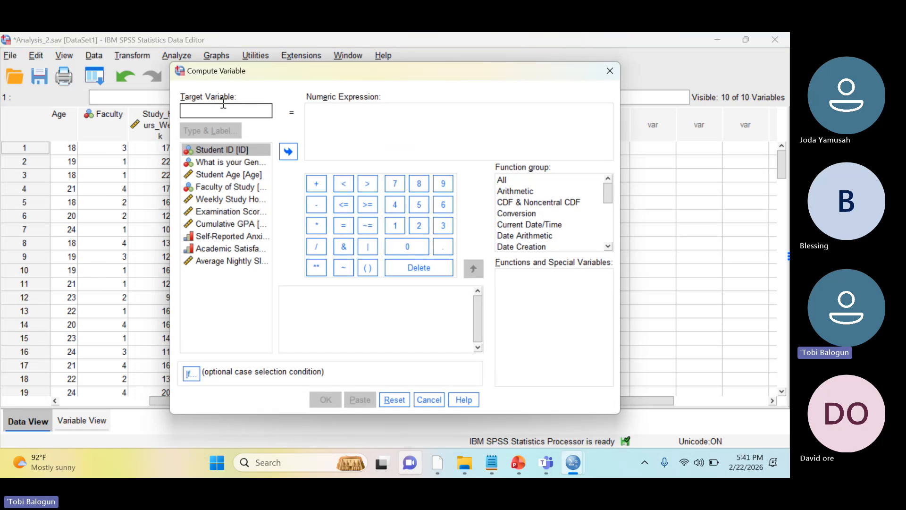
text(G)
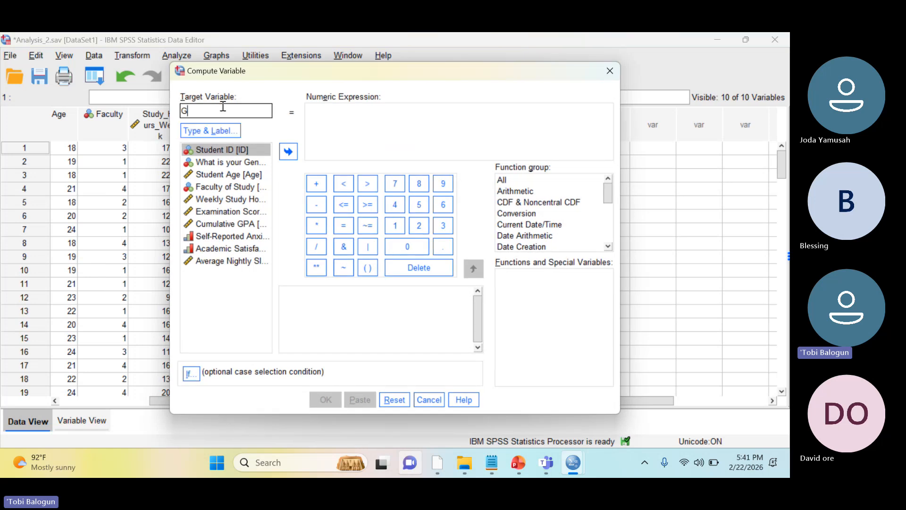
key(BackSpace)
text(Study_Ho)
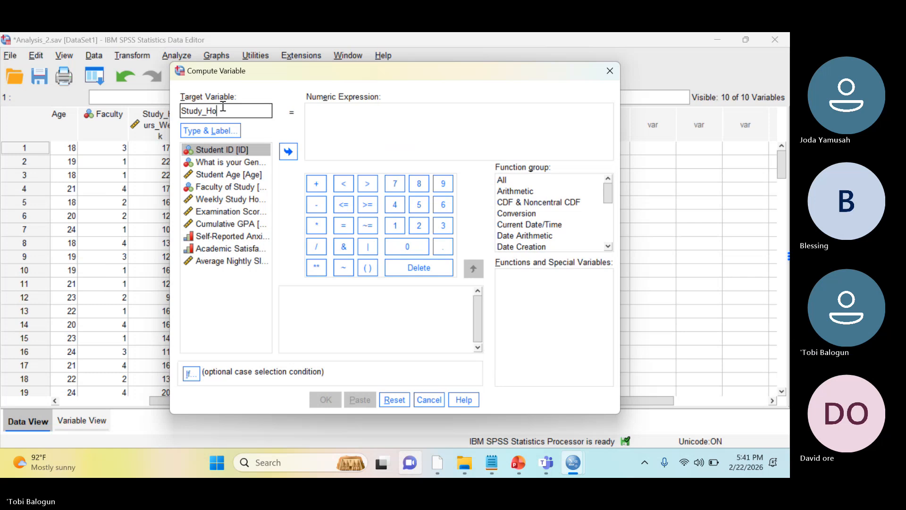
text(urs_to)
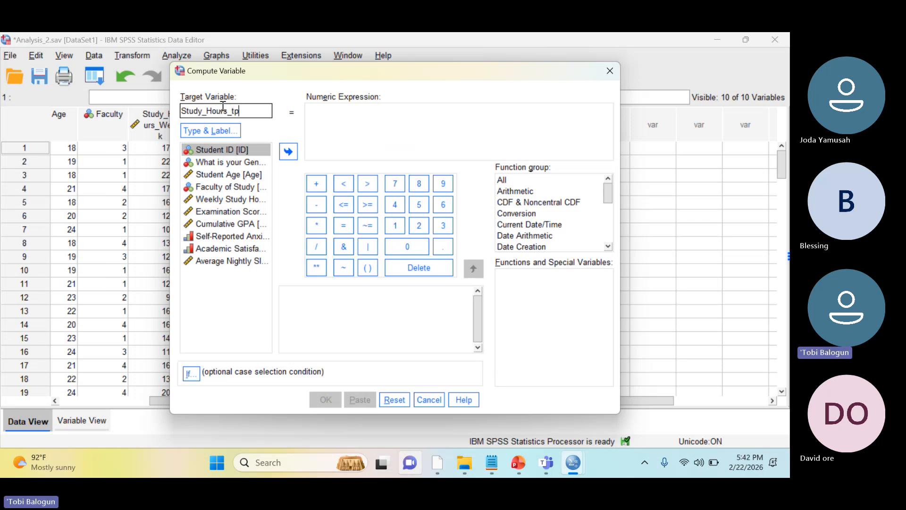
text(_GPA_Ratio)
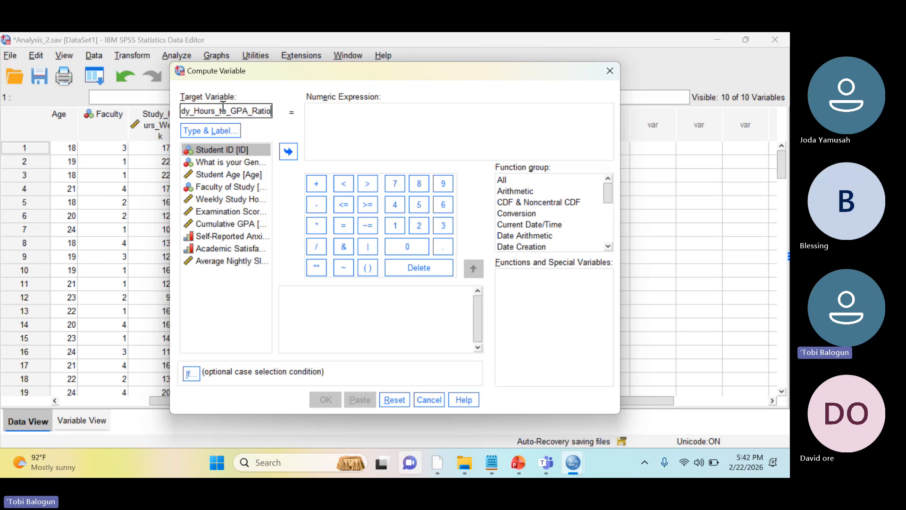
Build the numeric expression Study_Hours_Week / GPA and list the functions in the Statistical group
click(345, 125)
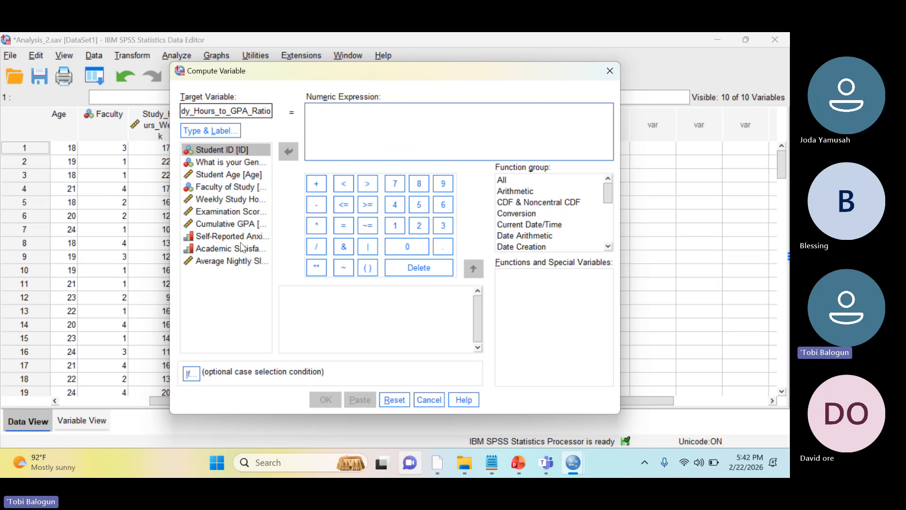
drag(232, 204, 331, 136)
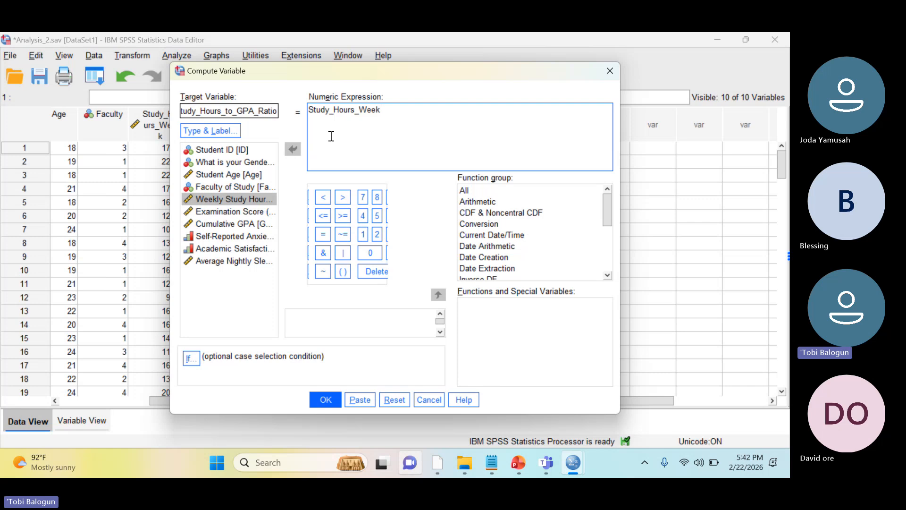
text(/)
drag(229, 225, 401, 129)
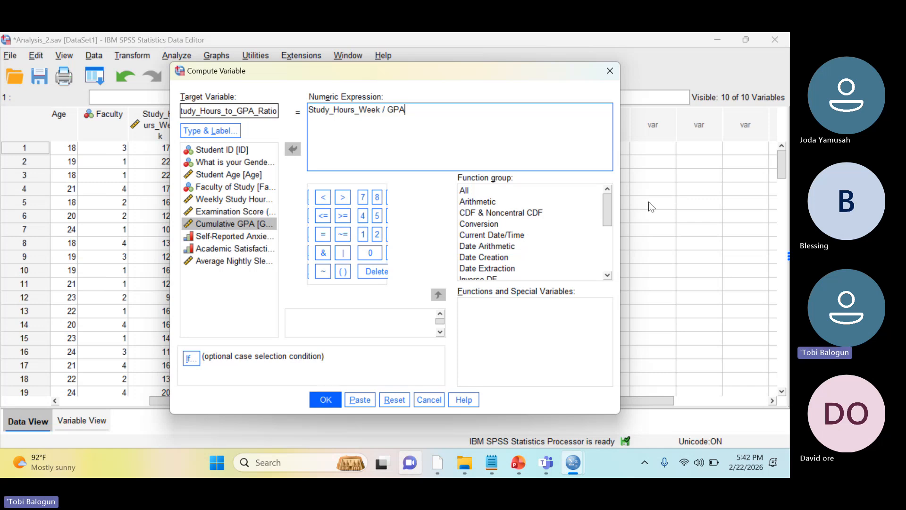
drag(608, 215, 602, 245)
click(522, 264)
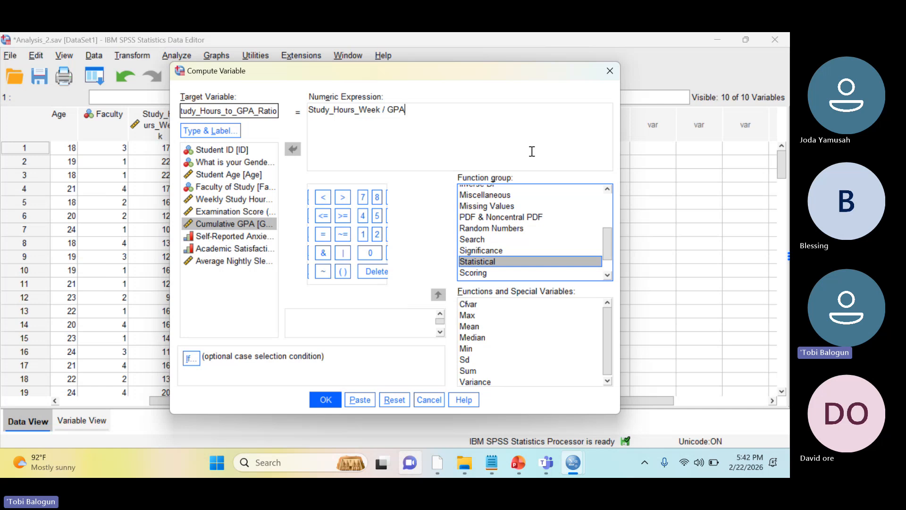
Run the ratio computation and close the Output4 viewer without saving its contents
click(325, 399)
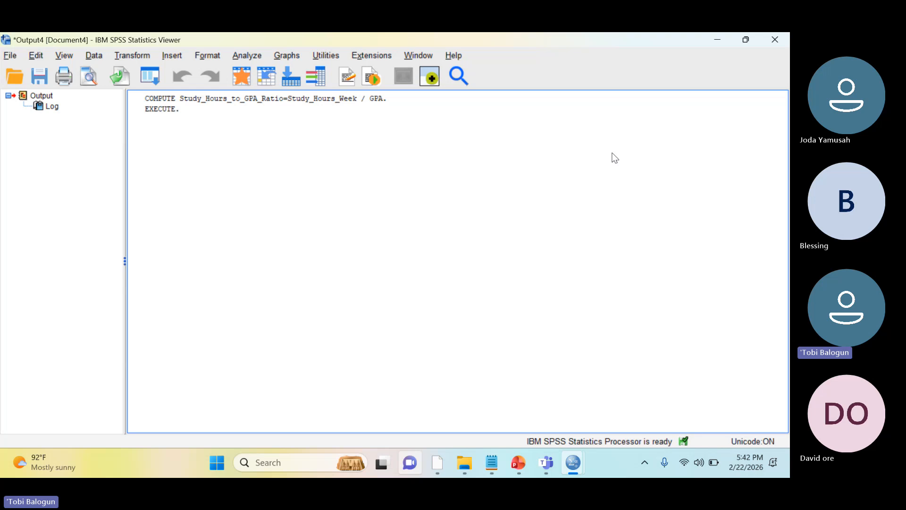
click(775, 41)
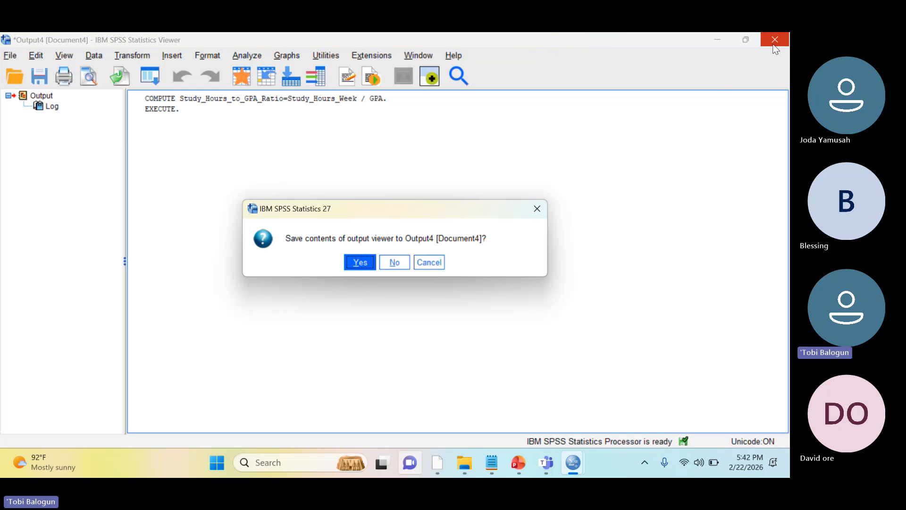
click(394, 263)
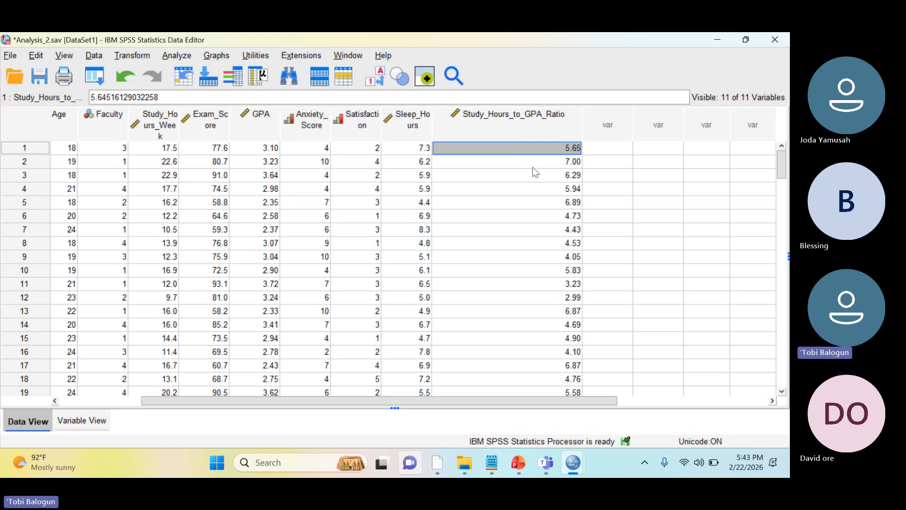
Open the Windows Calculator and move it clear of the study hours and GPA columns
click(298, 465)
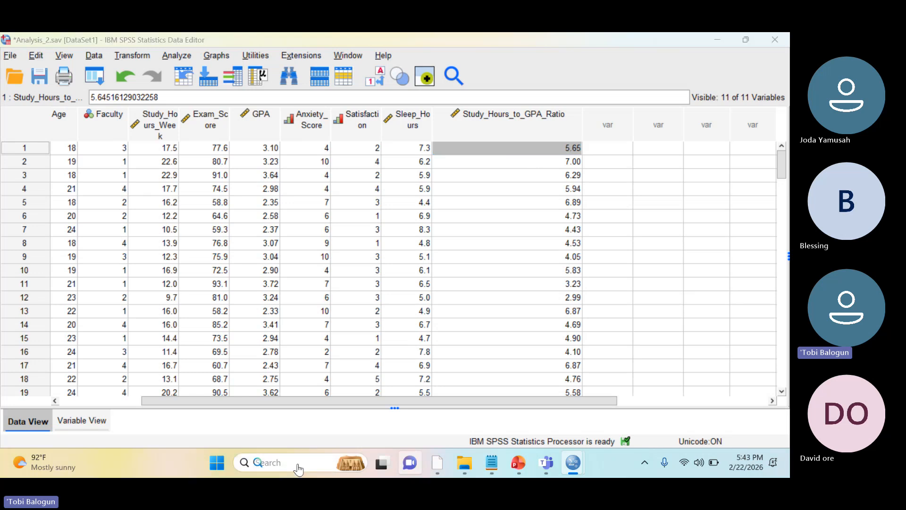
text(ca)
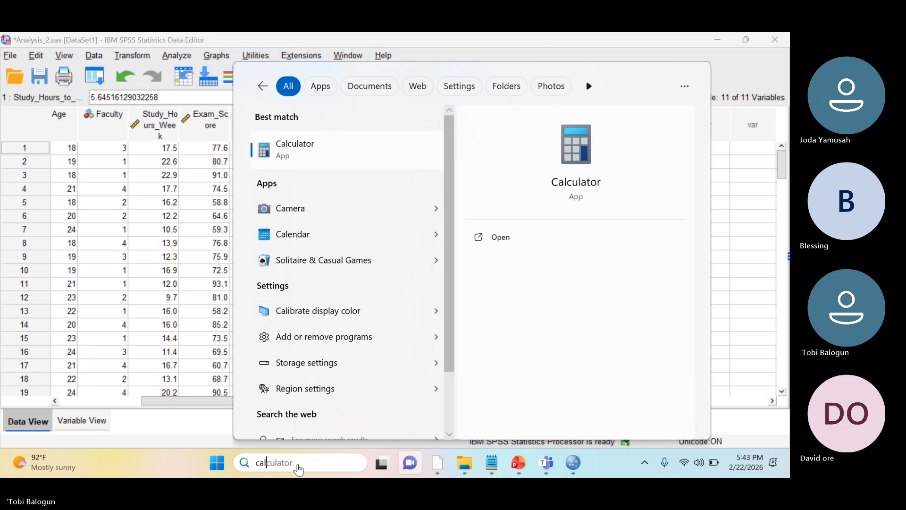
text(l)
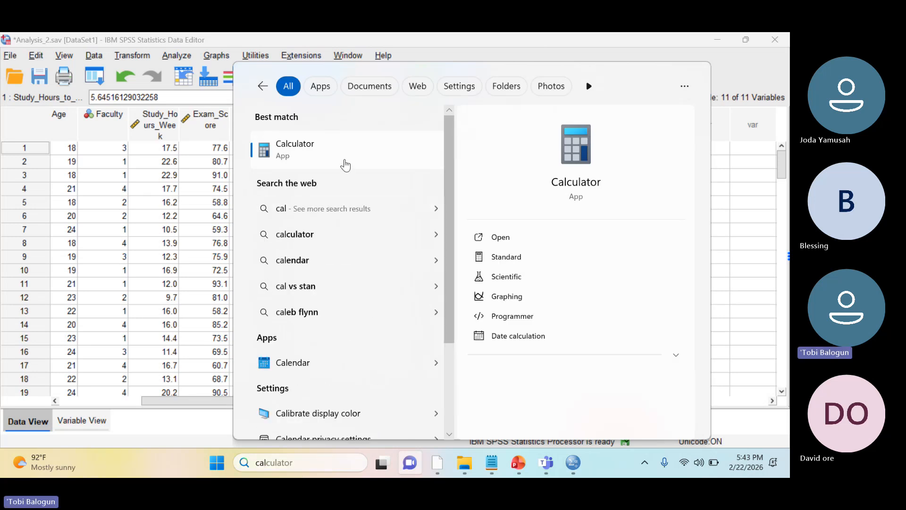
click(345, 163)
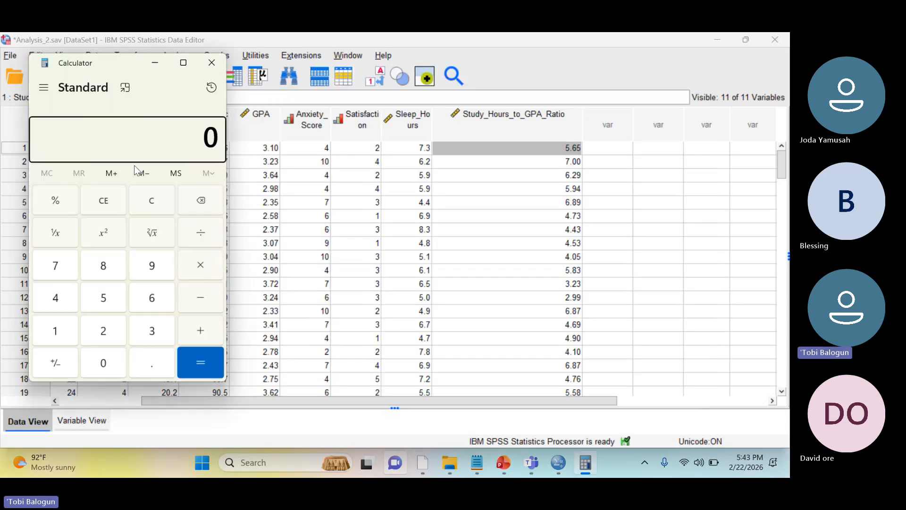
drag(144, 87, 612, 87)
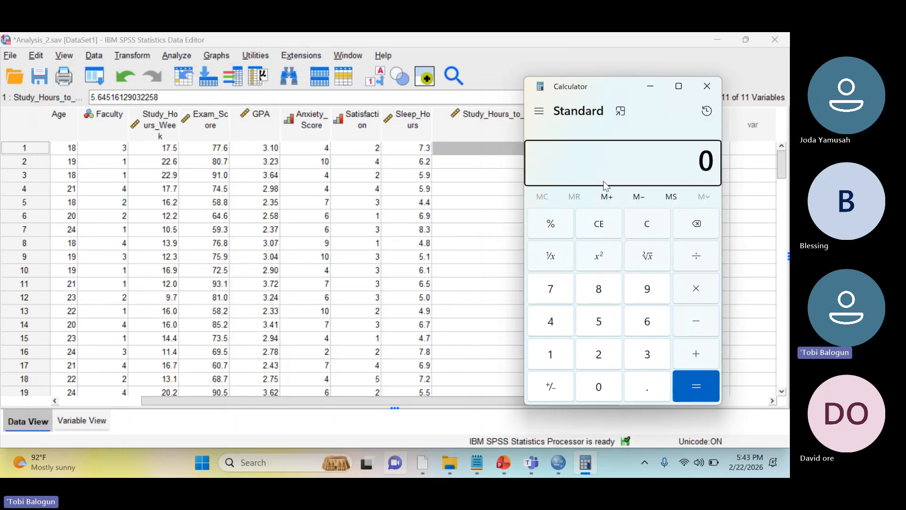
Divide 17.5 by 3.10 to check the first student's ratio against the dataset, and close Calculator
text(17.5)
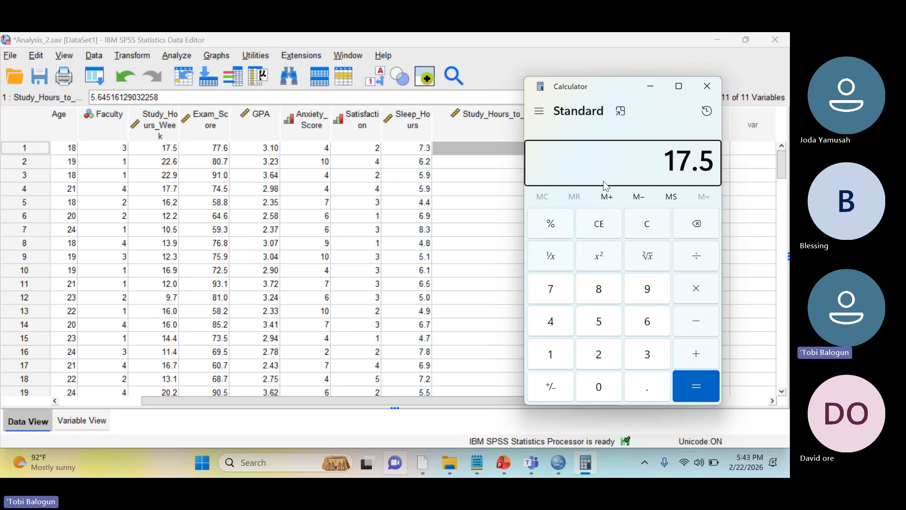
key(slash)
text(3.10)
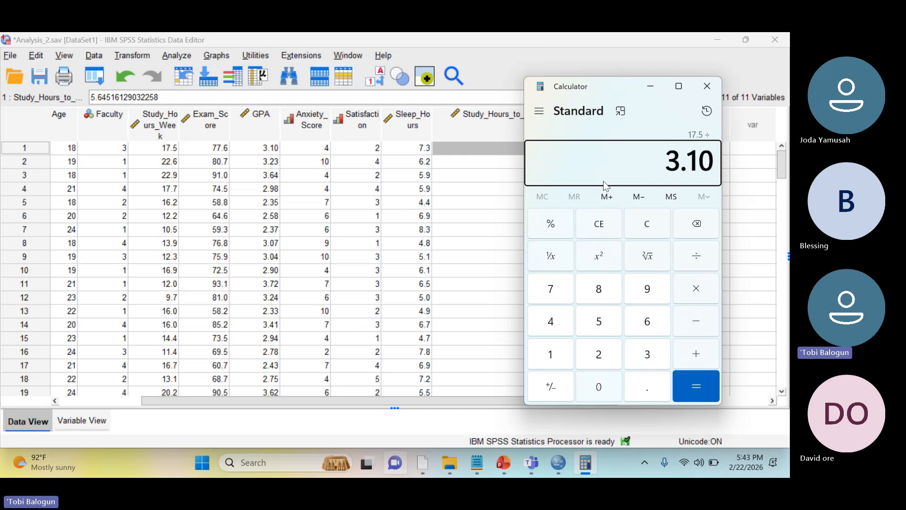
key(Return)
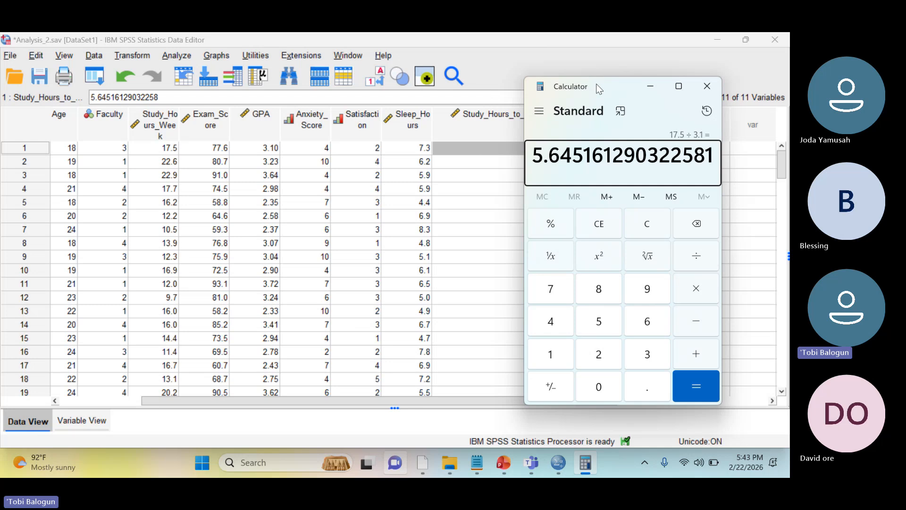
drag(596, 83, 582, 190)
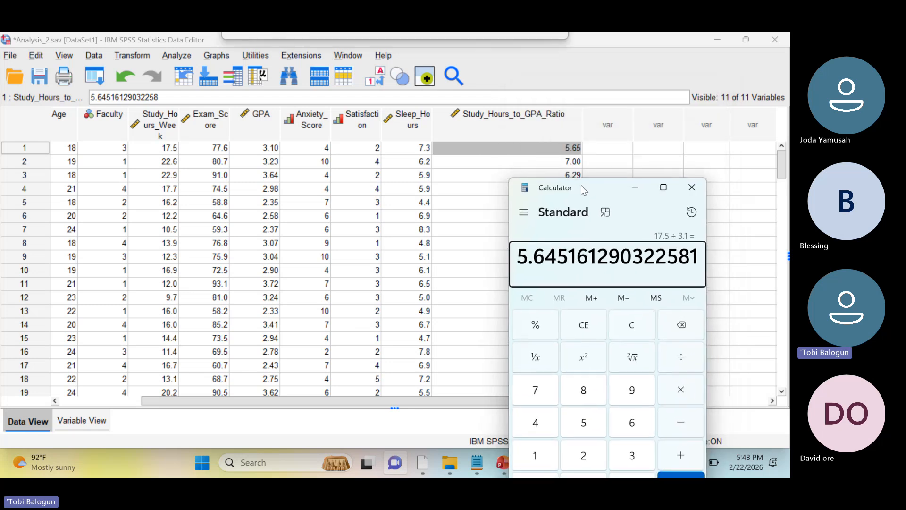
click(690, 196)
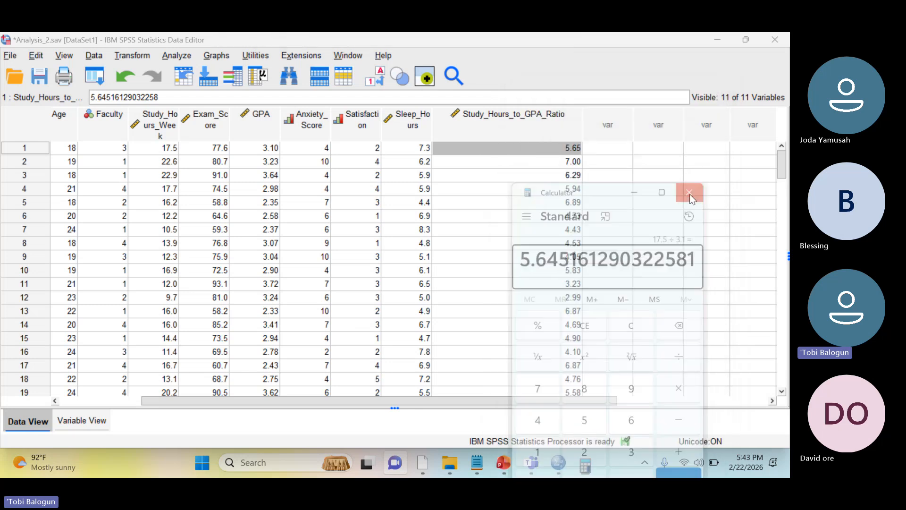
Start another Compute Variable operation with Mean_3_Var as the target variable, and clear the previous numeric expression
click(140, 54)
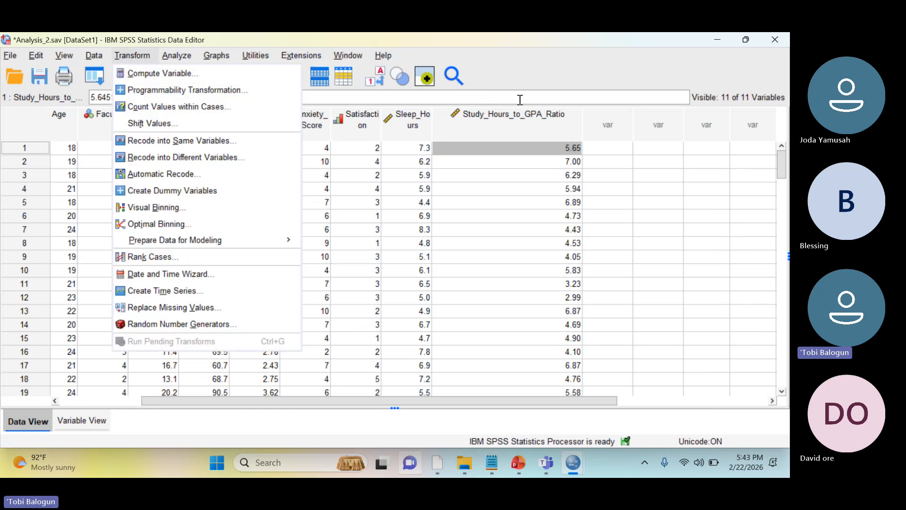
click(604, 154)
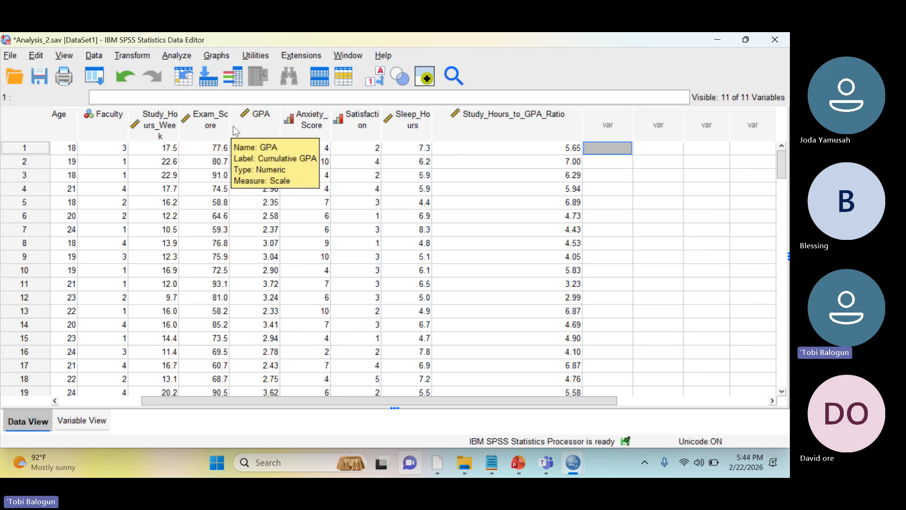
click(132, 55)
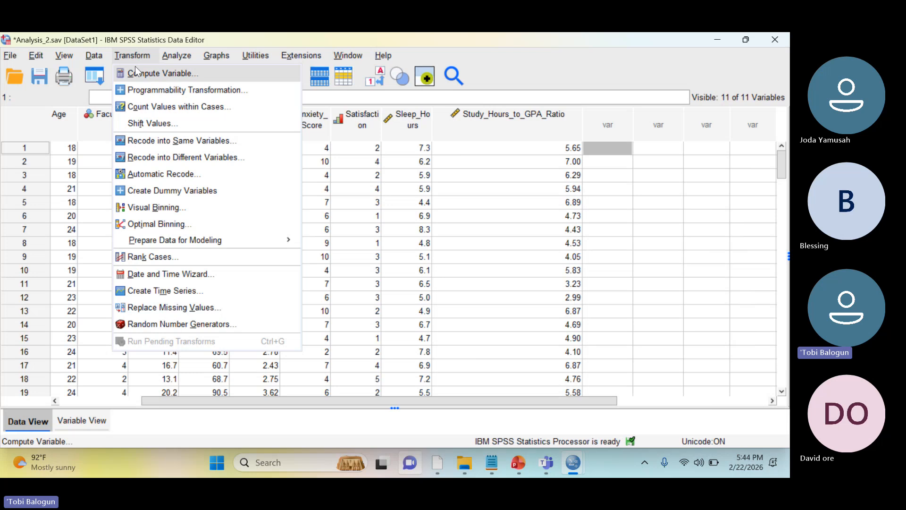
click(143, 75)
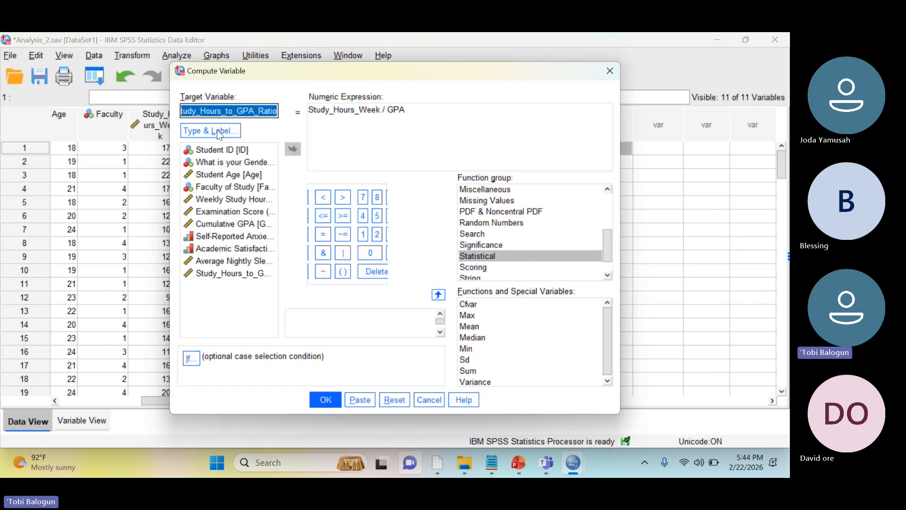
text(Mean_)
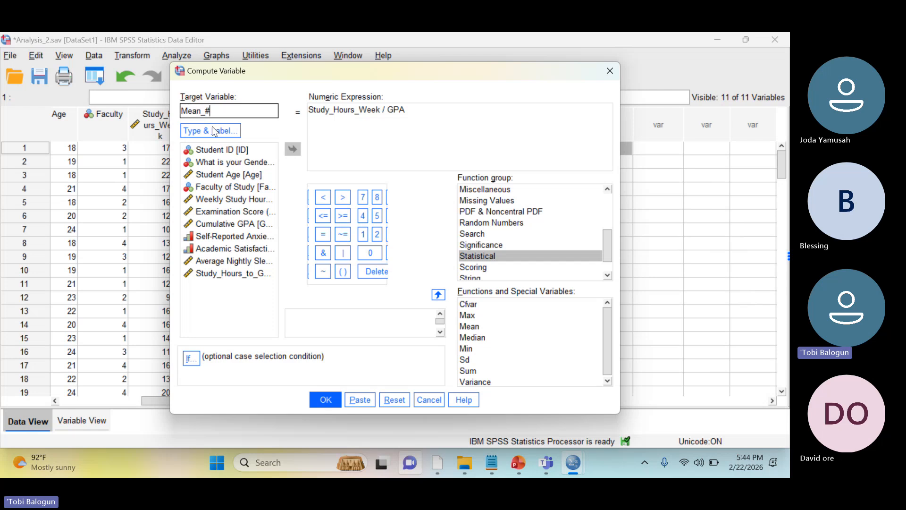
text(3_Var)
click(418, 151)
key(ctrl+a)
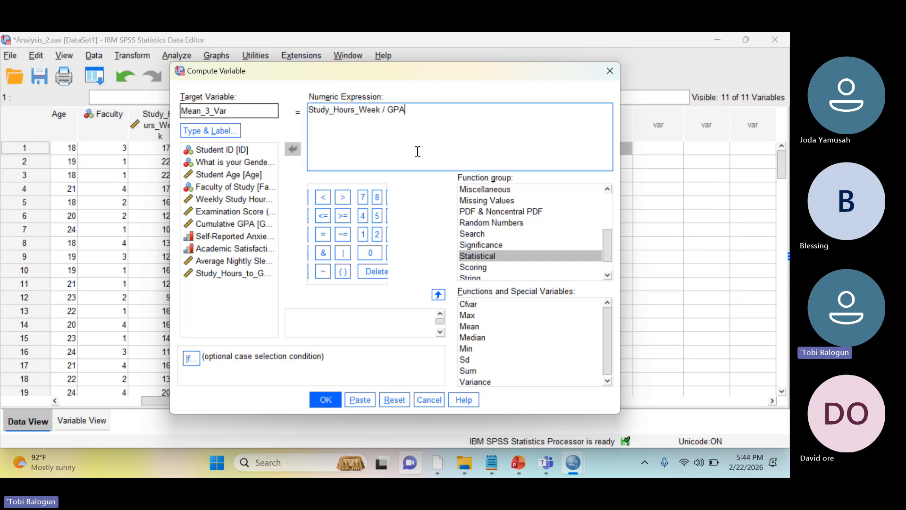
key(Delete)
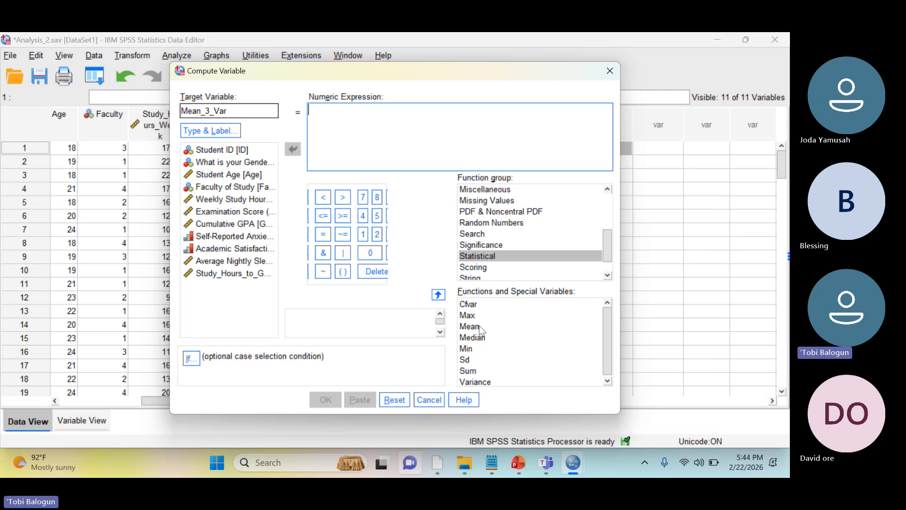
Insert the statistical Mean function into the numeric expression and clear its placeholder arguments
drag(478, 326, 365, 128)
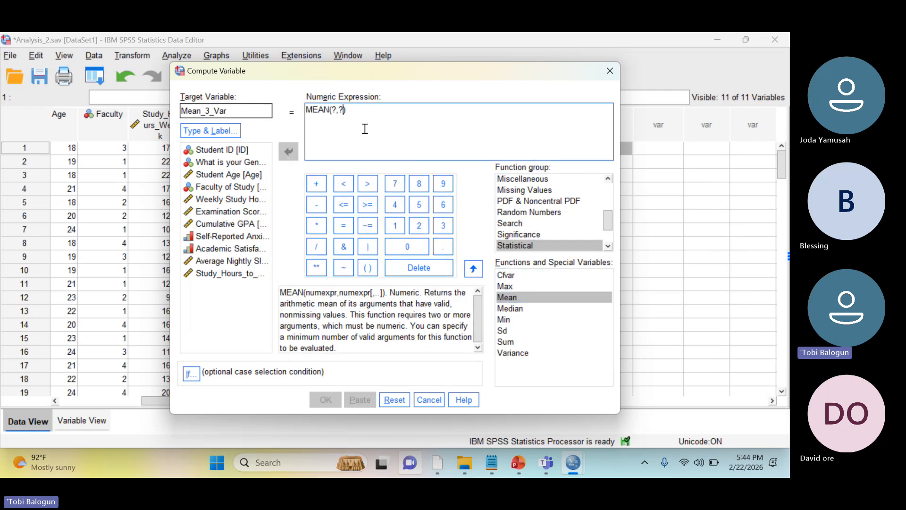
key(BackSpace)
key(BackSpace)
key(BackSpace)
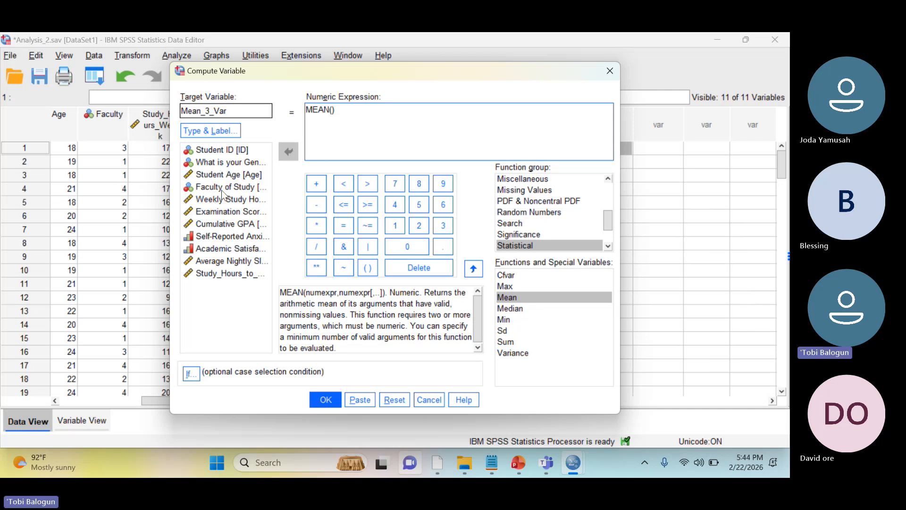
text(S)
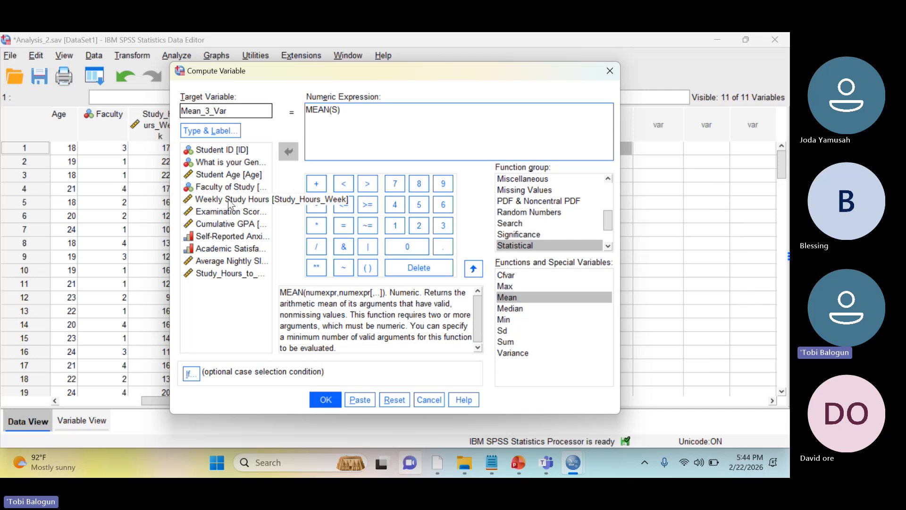
key(BackSpace)
Add Study_Hours_Week, Exam_Score and GPA as the comma-separated arguments of the MEAN function
drag(218, 203, 333, 112)
text(,)
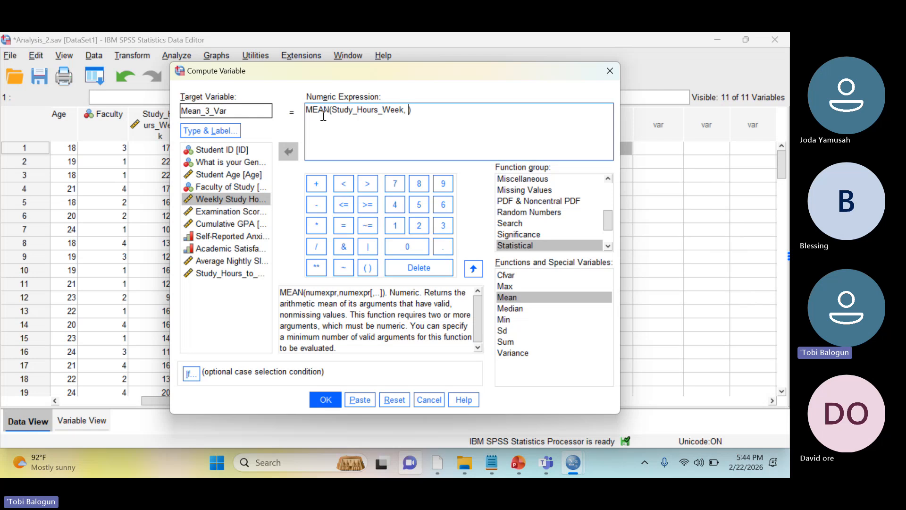
click(225, 217)
drag(225, 217, 409, 110)
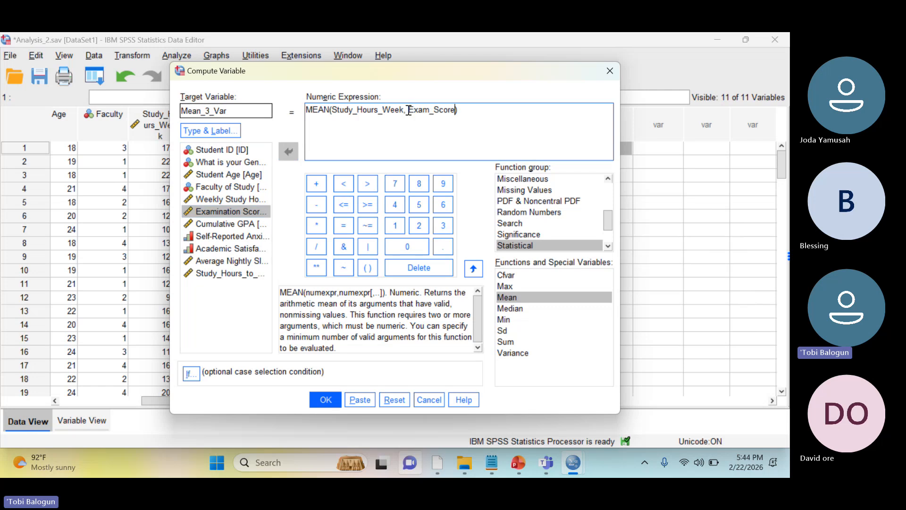
text(,)
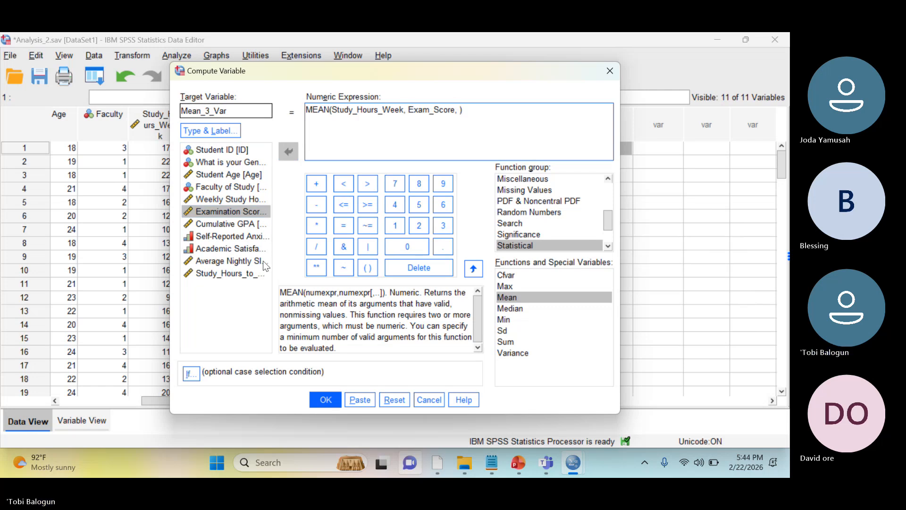
click(226, 227)
drag(227, 231, 459, 112)
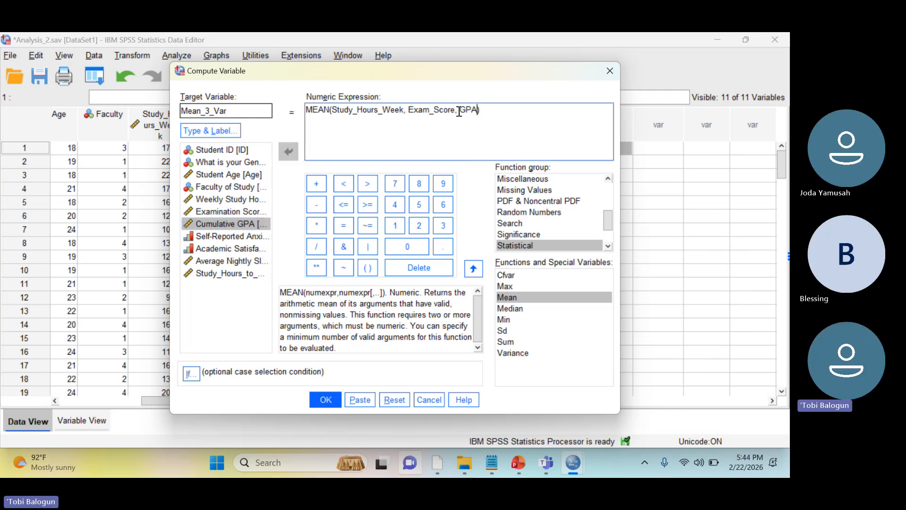
Run the Mean_3_Var computation and close the Output5 viewer without saving its contents
click(327, 401)
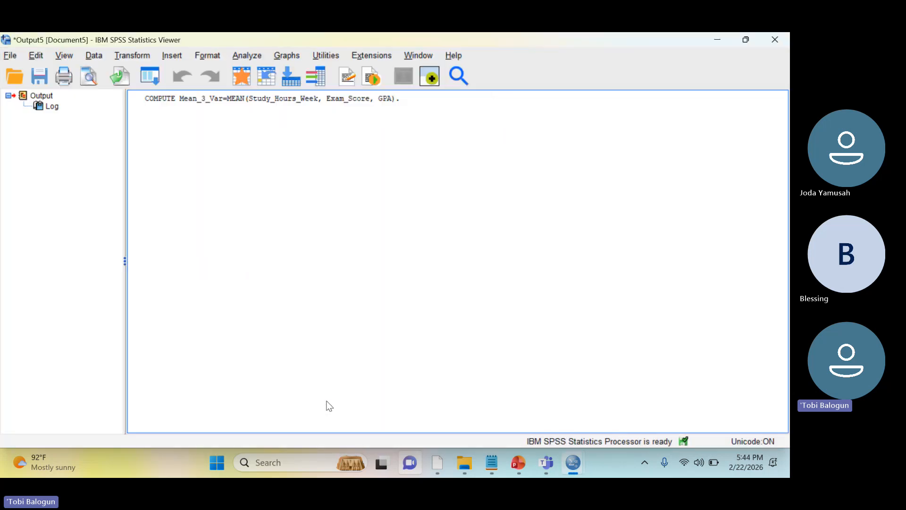
click(775, 39)
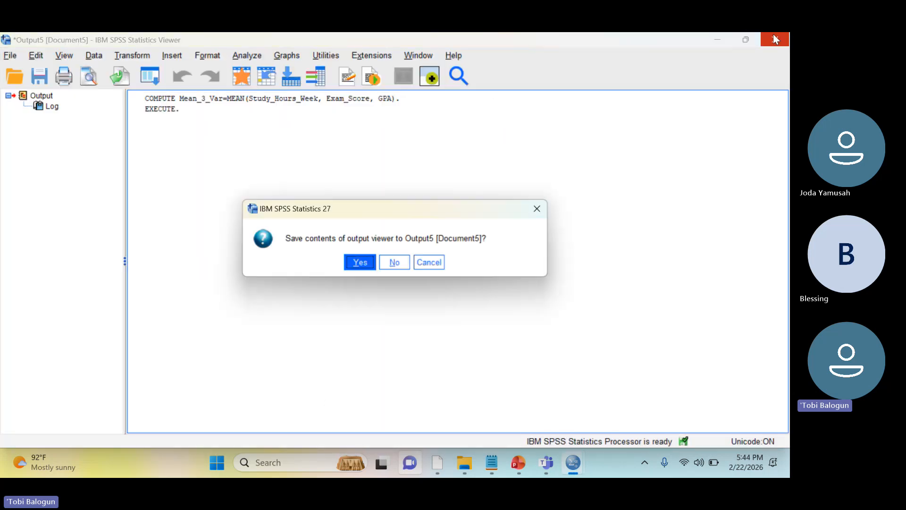
click(402, 264)
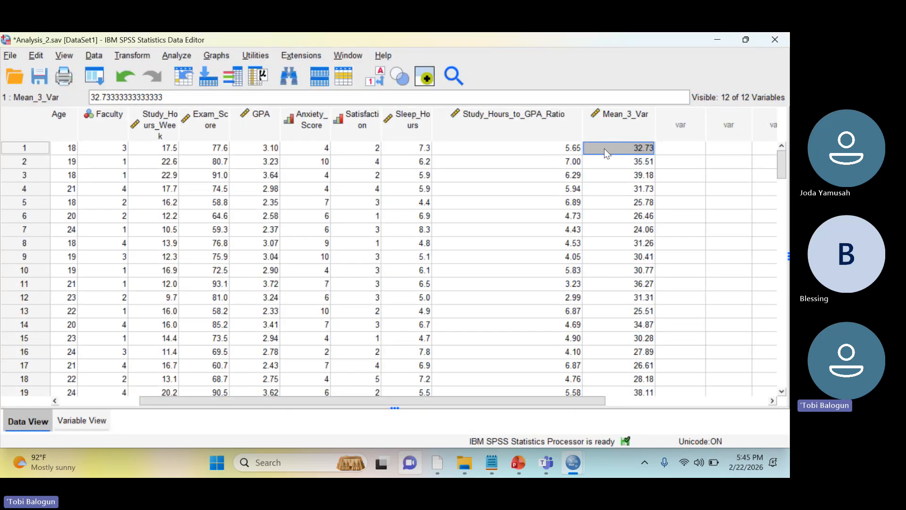
Delete the Study_Hours_to_GPA_Ratio and Mean_3_Var variables from the dataset
click(531, 134)
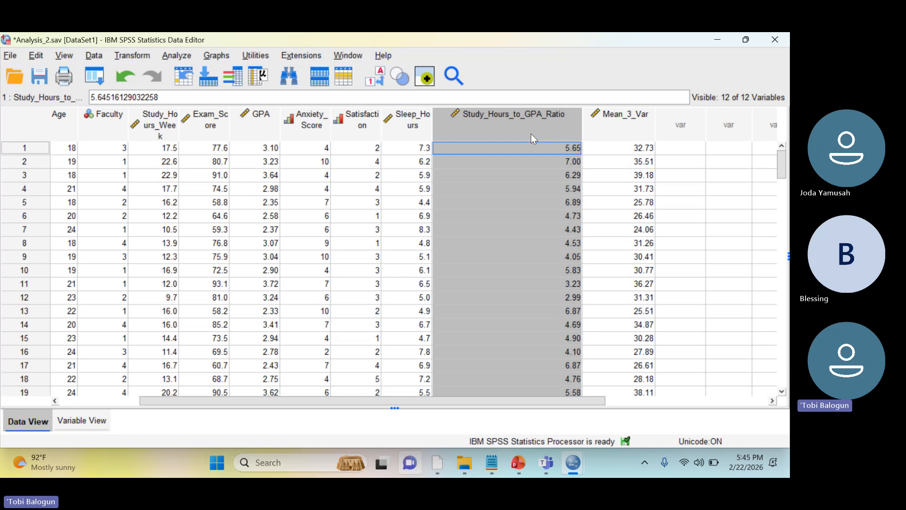
key(shift+Right)
key(Delete)
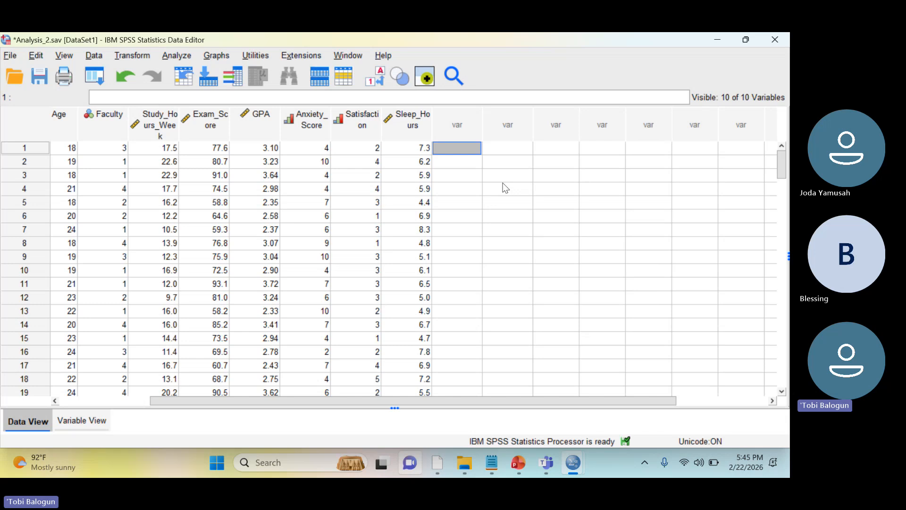
Switch to the SPSS_Syntax_CheatSheet presentation in PowerPoint
mouse_move(517, 465)
click(510, 411)
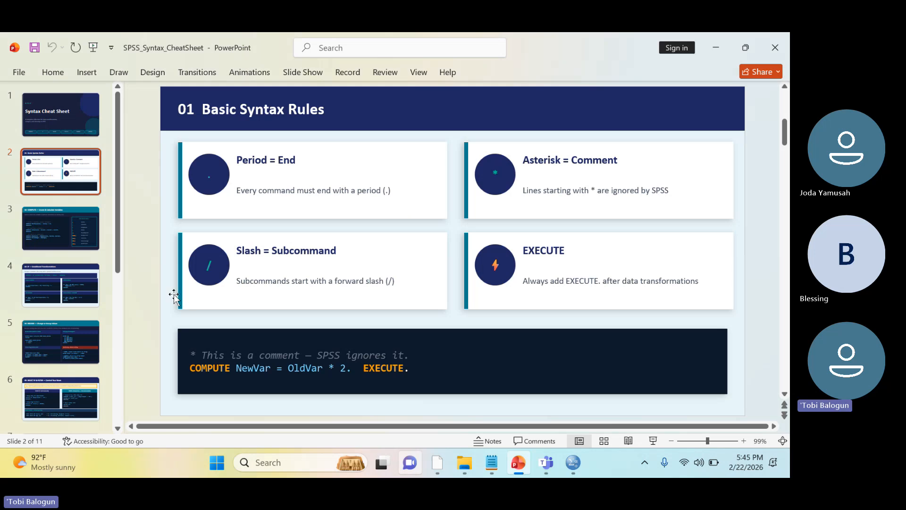
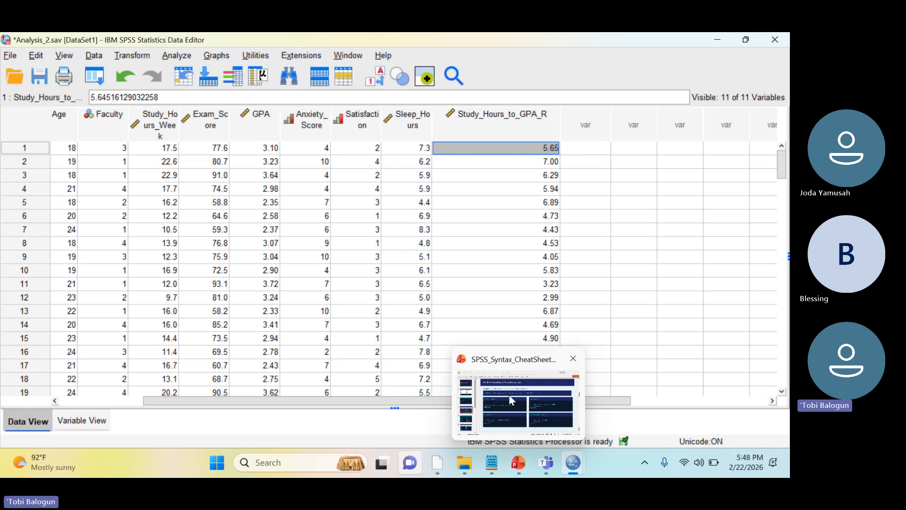
Copy the IF syntax template from the Conditional Transformations slide and replace the Syntax1 editor's contents with it
click(509, 395)
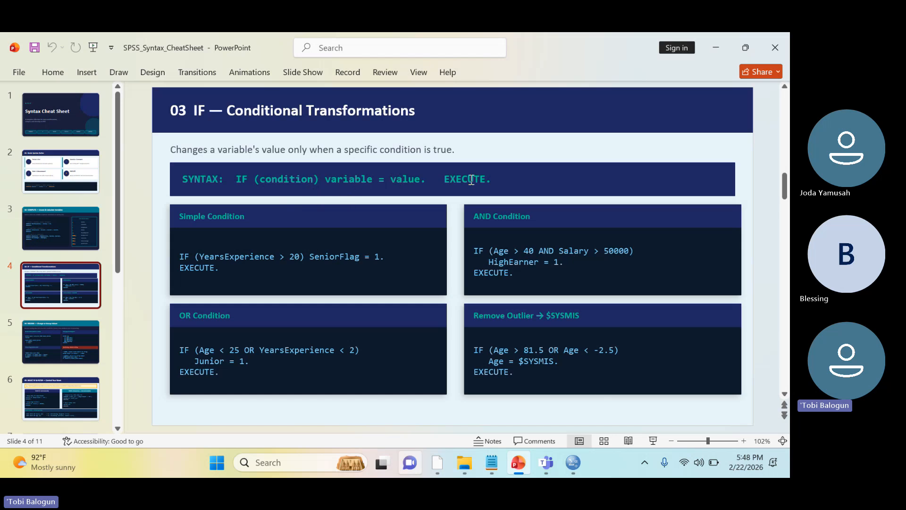
drag(234, 179, 491, 179)
key(ctrl+c)
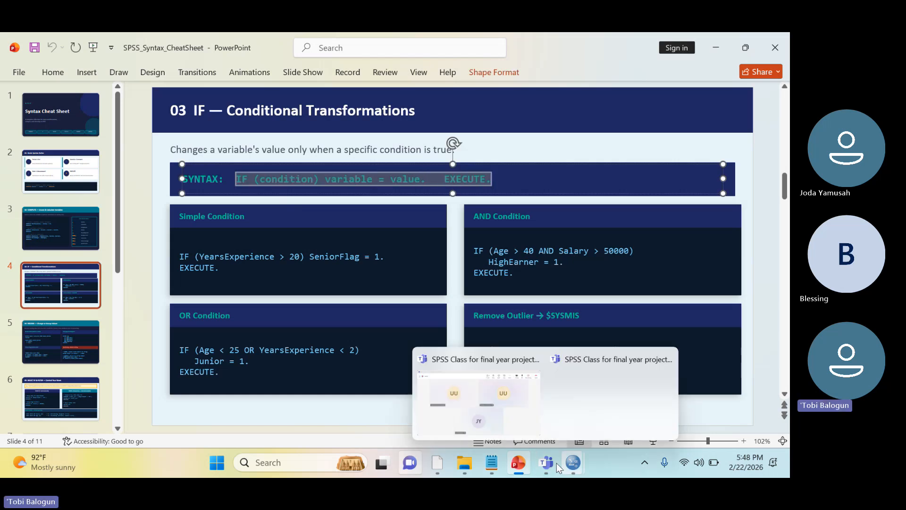
mouse_move(568, 464)
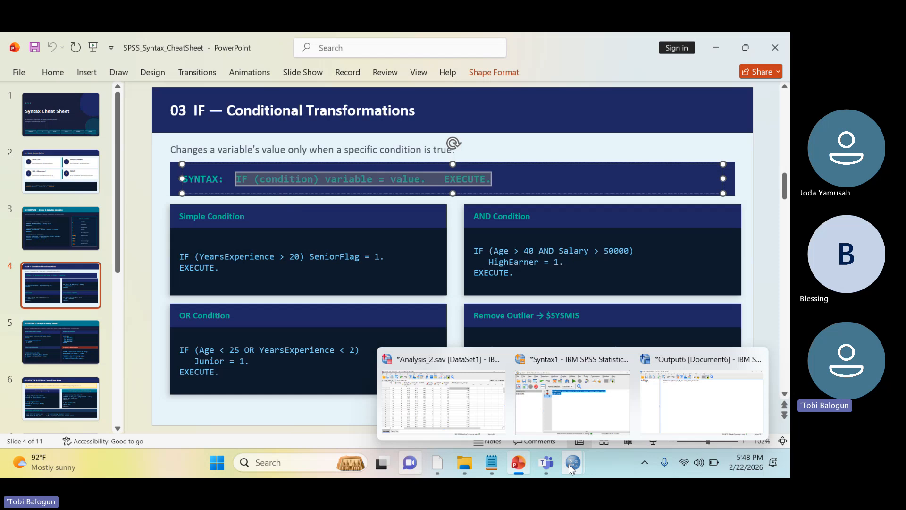
click(598, 401)
click(558, 338)
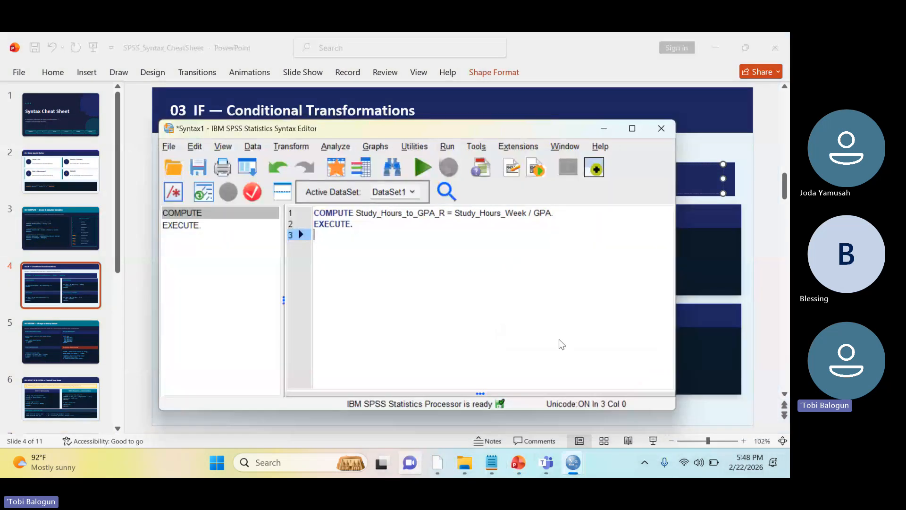
key(ctrl+a)
key(ctrl+v)
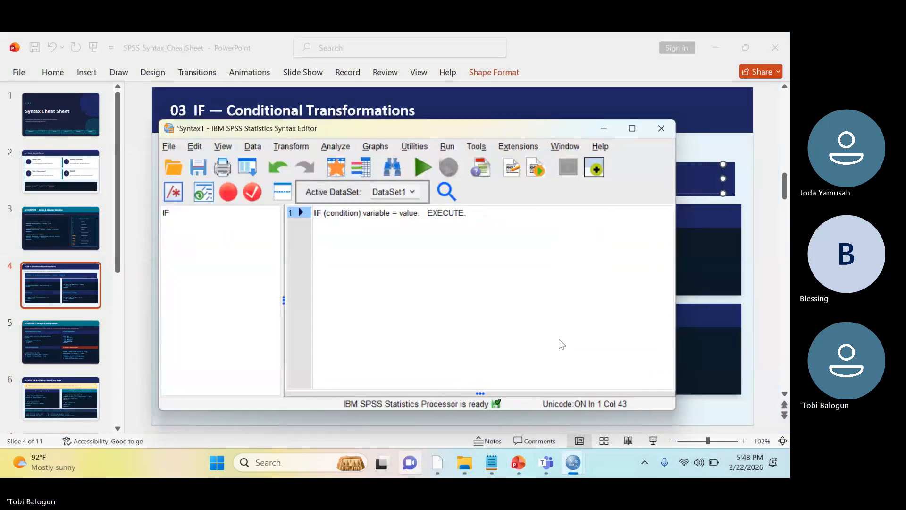
Replace the condition placeholder in the IF statement with Study_Hours_to_GPA_R > 5.0
key(ctrl+Left)
key(ctrl+Left)
key(ctrl+Left)
key(ctrl+Left)
key(ctrl+Left)
key(ctrl+Left)
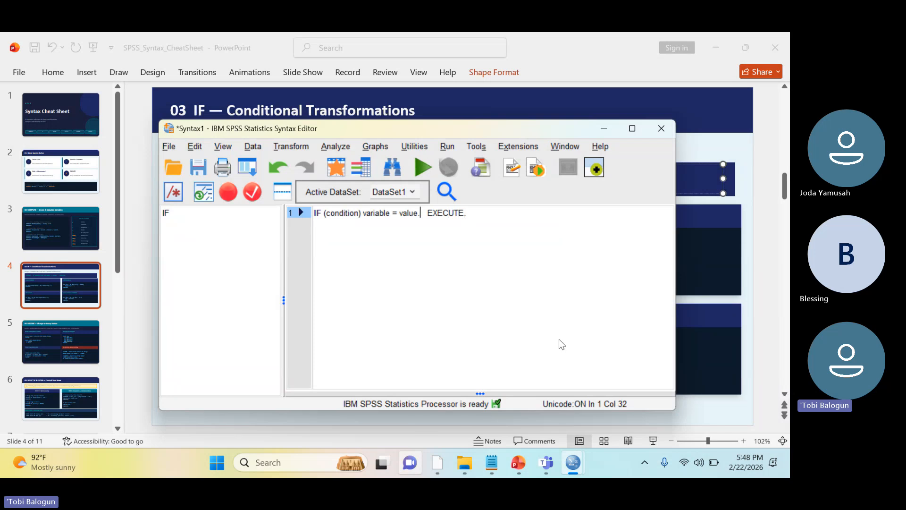
key(Left)
key(Left)
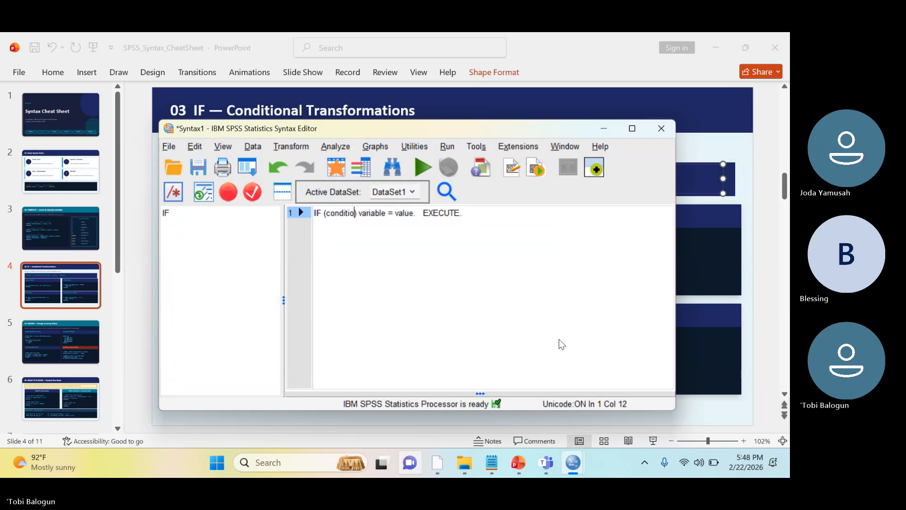
key(BackSpace)
key(BackSpace)
key(BackSpace)
key(BackSpace)
key(BackSpace)
key(BackSpace)
key(BackSpace)
key(BackSpace)
key(BackSpace)
text(Stu)
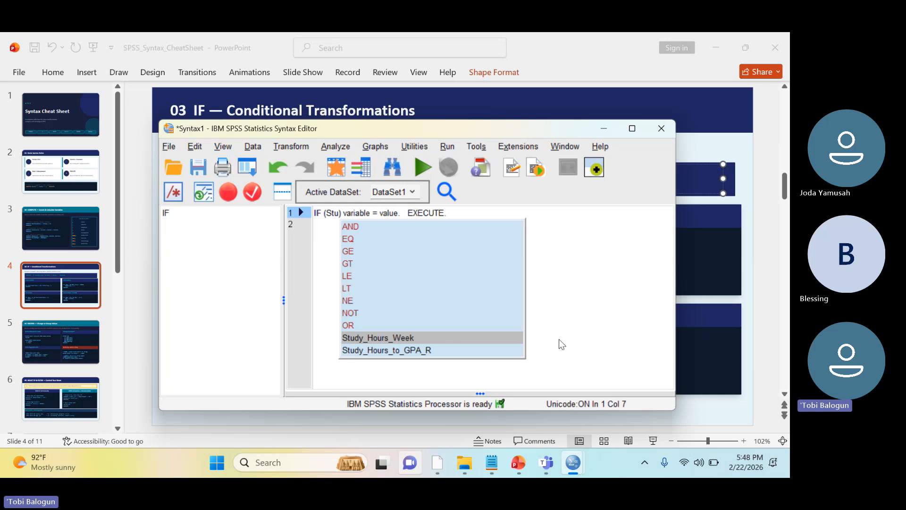
key(Down)
key(Return)
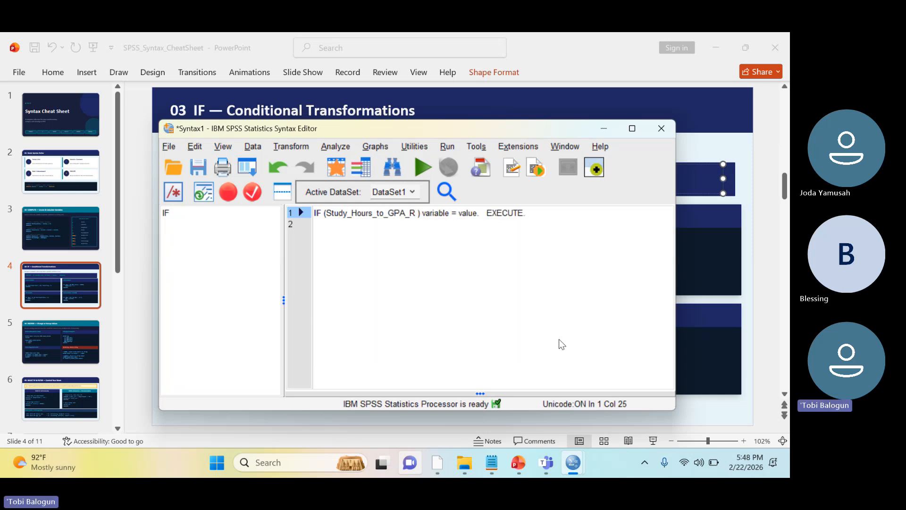
text(> 5.)
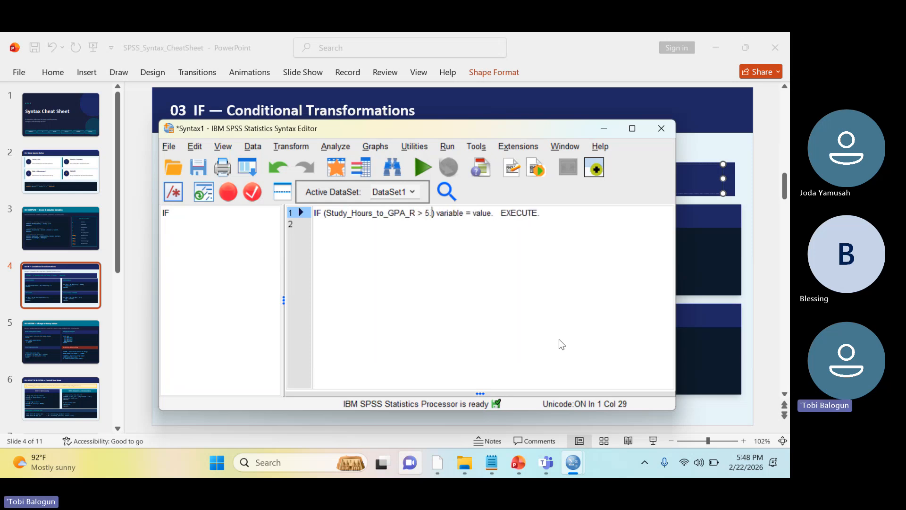
text(0)
Replace the variable placeholder in the IF statement with Passed
key(Right)
key(Right)
key(Right)
key(Right)
key(Right)
key(Right)
key(Right)
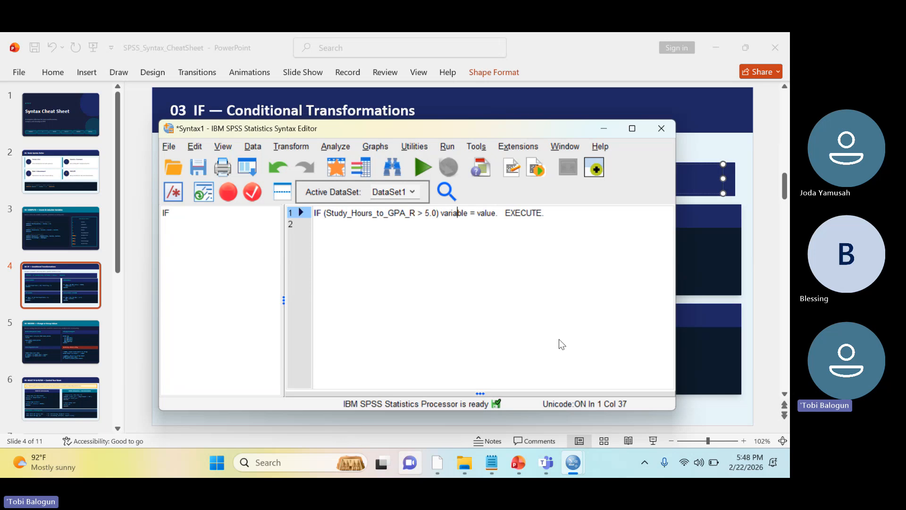
key(Right)
key(Right)
key(Right)
key(Delete)
key(BackSpace)
key(BackSpace)
key(BackSpace)
key(BackSpace)
key(BackSpace)
key(BackSpace)
key(BackSpace)
key(BackSpace)
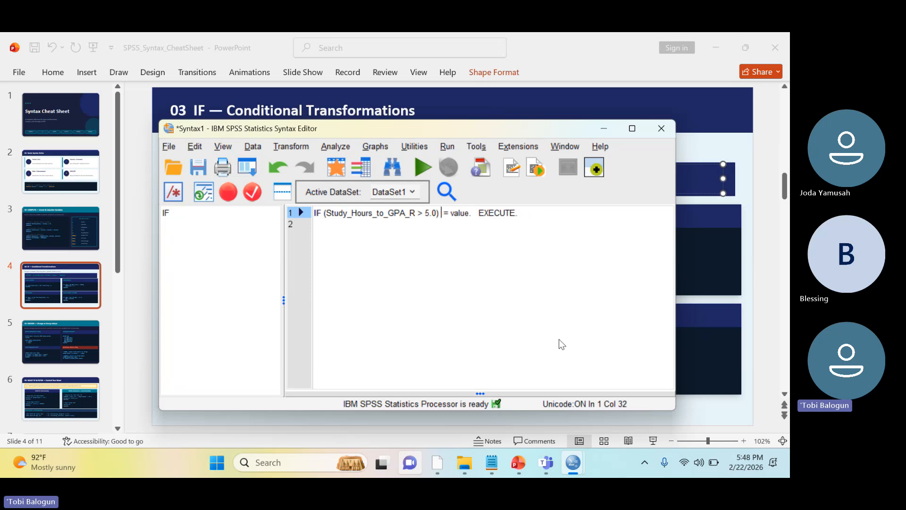
text(Passed)
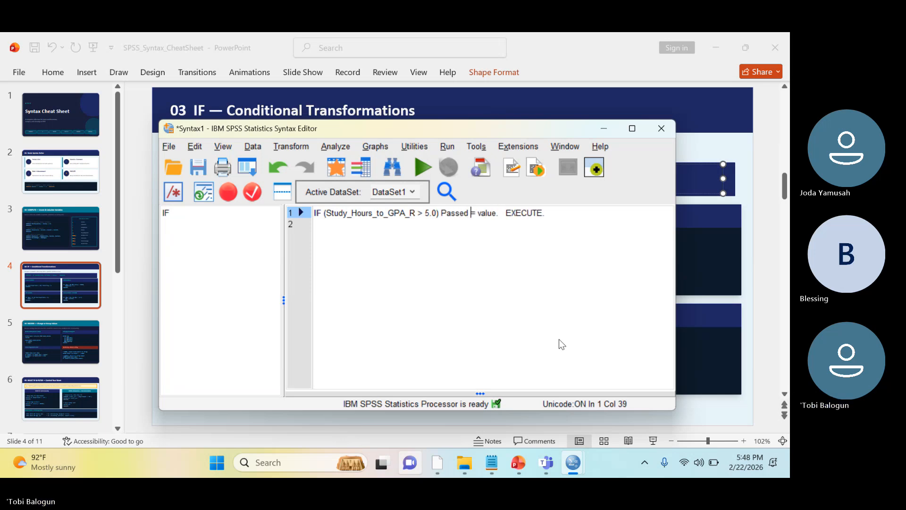
Replace the value placeholder assigned to Passed with 1
key(Right)
key(Right)
key(Right)
key(Right)
key(Right)
key(Right)
key(Right)
key(BackSpace)
key(BackSpace)
key(BackSpace)
key(BackSpace)
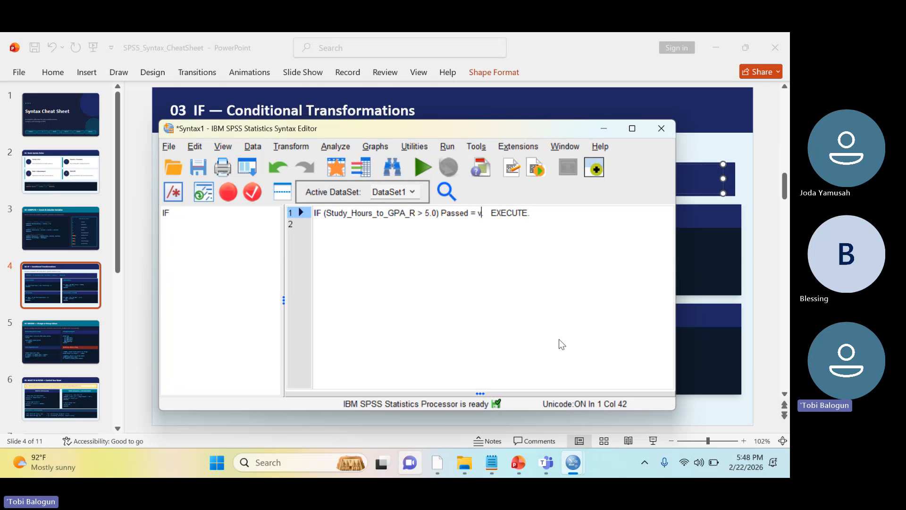
key(BackSpace)
text(1)
Duplicate the IF statement onto line 2 and set the value of Passed in the copy to 0
key(ctrl+r)
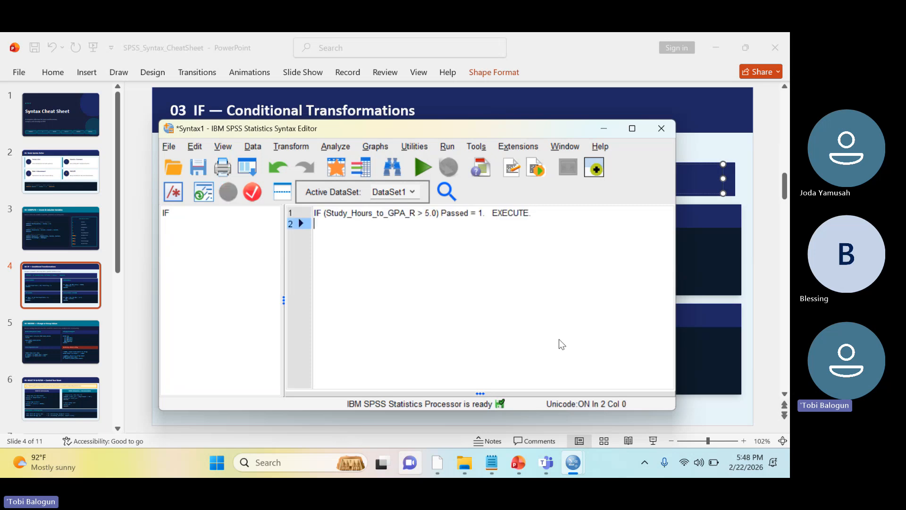
text(IF (Study_Hours_to_GPA_R > 5.0) Passed = 1.   EXECUTE.)
key(Left)
key(Left)
key(Left)
key(Left)
key(Left)
key(Left)
key(Left)
key(Left)
key(Left)
key(Left)
key(Left)
key(Left)
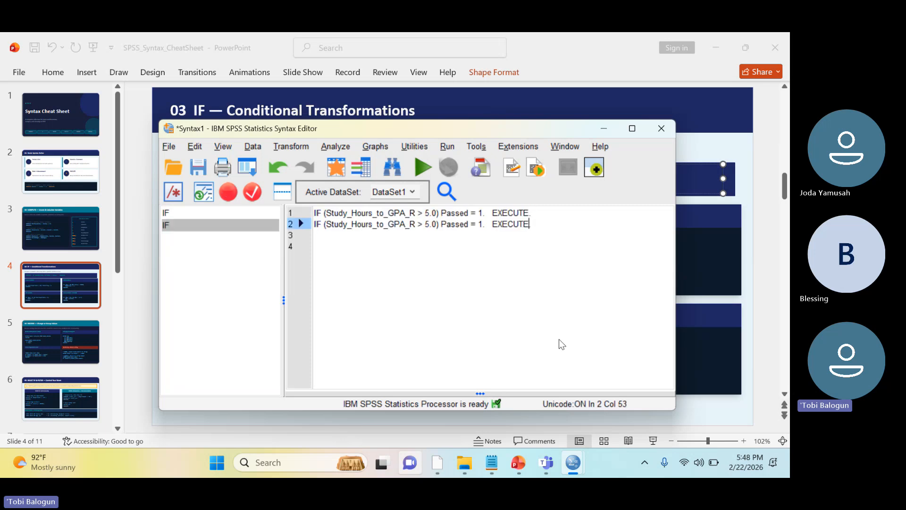
key(BackSpace)
text(0)
key(Left)
key(Left)
key(Left)
key(Left)
key(Left)
key(Left)
key(Left)
key(Left)
key(Left)
key(Left)
key(Left)
key(Left)
key(Left)
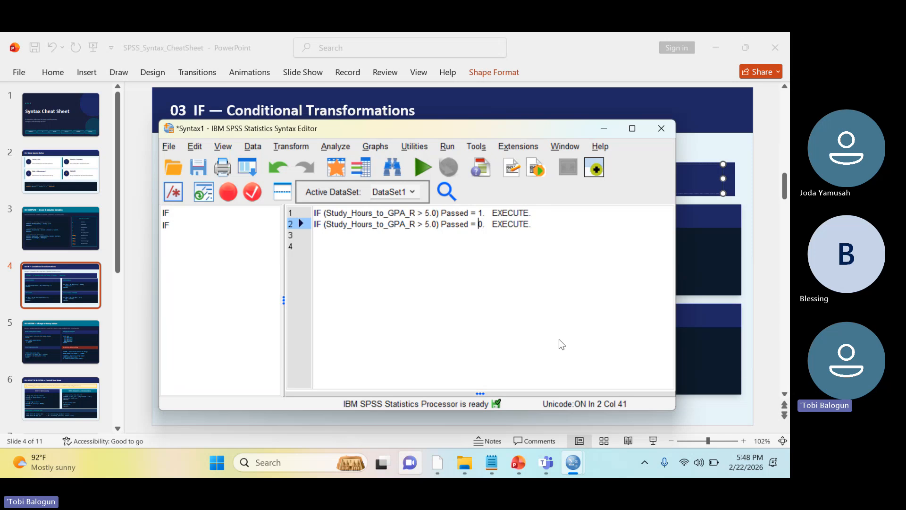
Change the comparison operator in the second IF statement to <=
key(BackSpace)
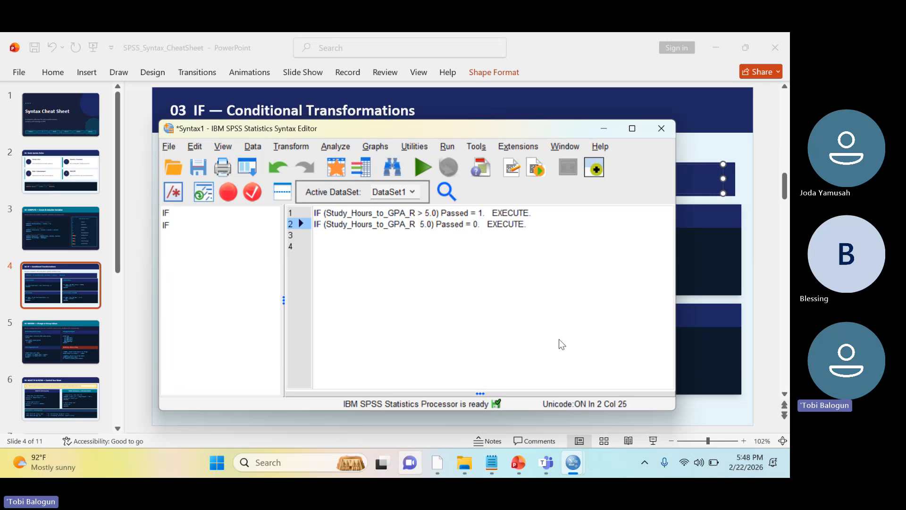
text(<=)
key(Right)
key(Right)
key(Right)
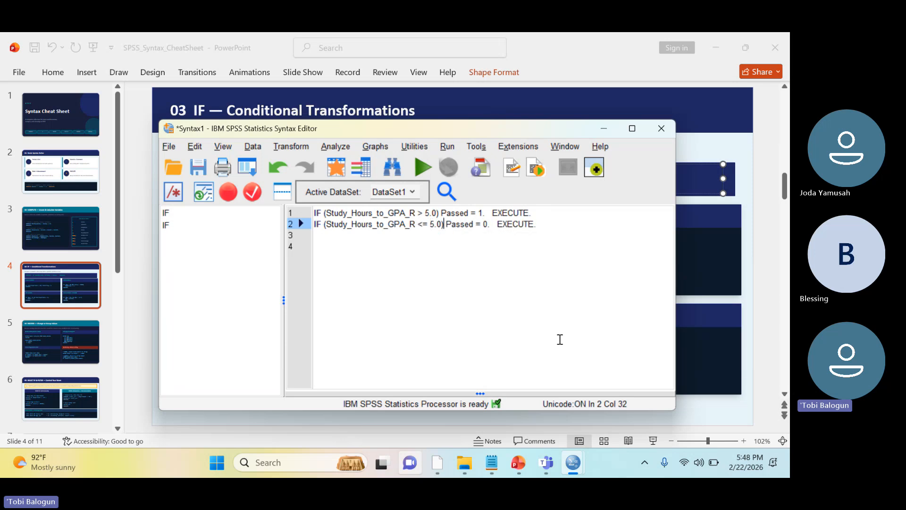
key(Right)
Try to run both IF statements and close the Output6 viewer without saving its contents
key(ctrl+a)
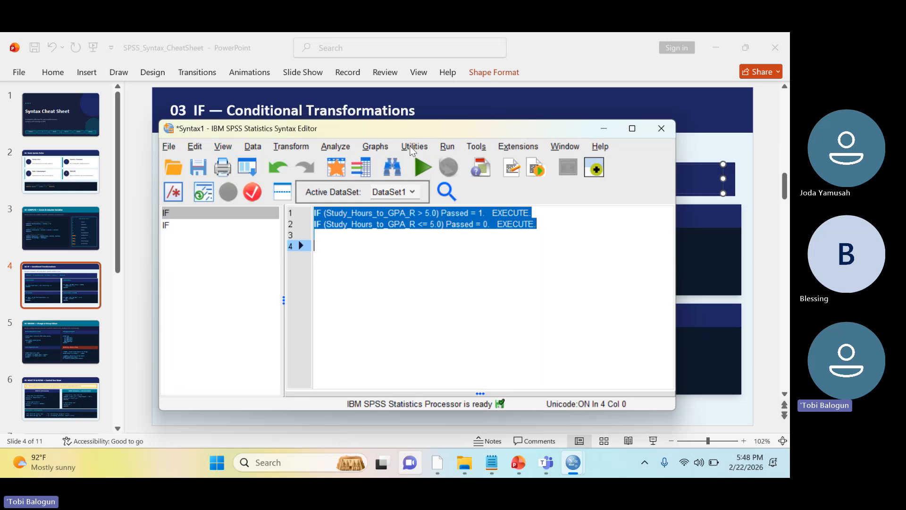
click(421, 165)
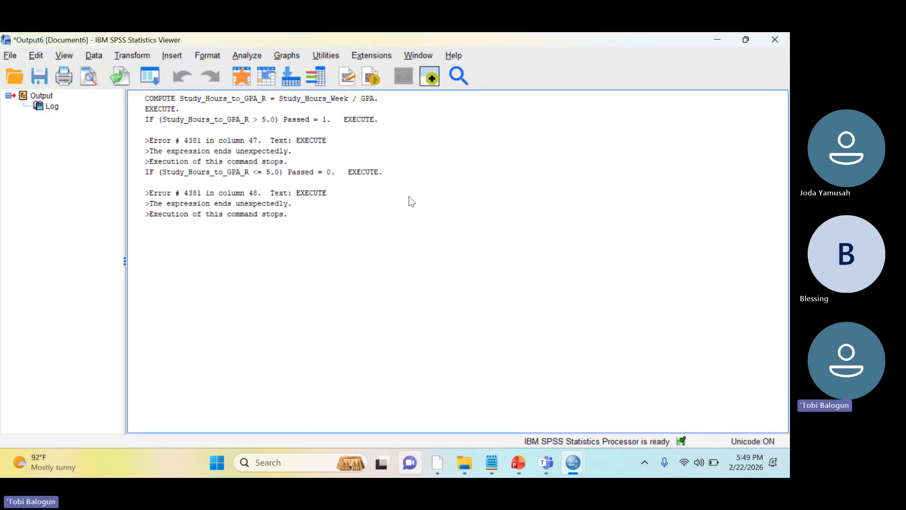
click(774, 40)
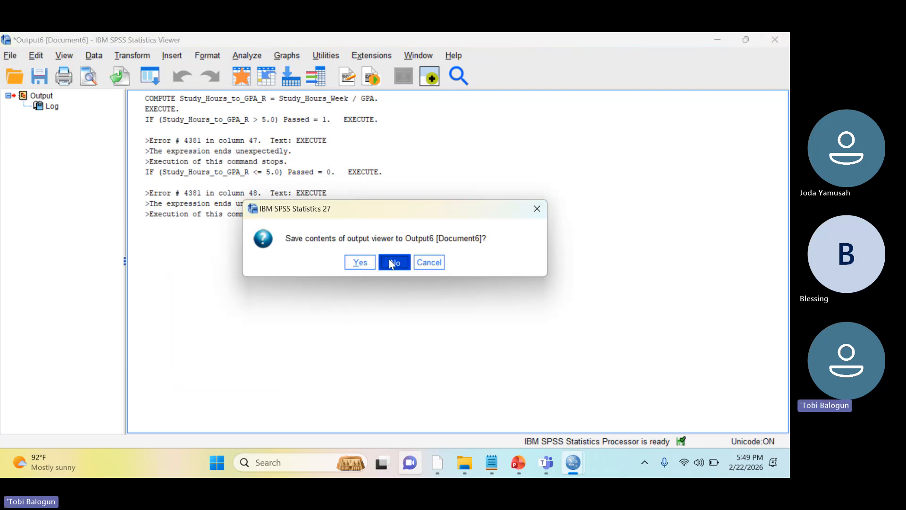
click(391, 263)
Change the comparison operator in the second IF statement to <
click(430, 233)
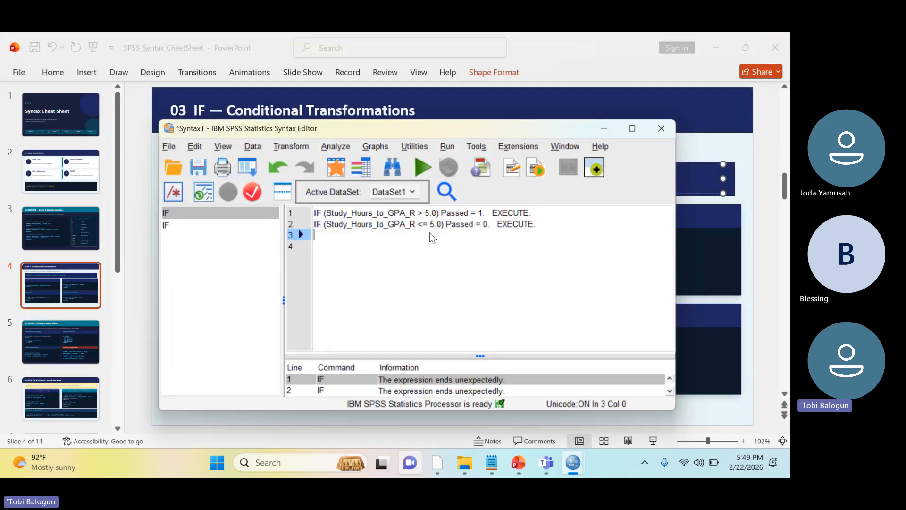
click(497, 228)
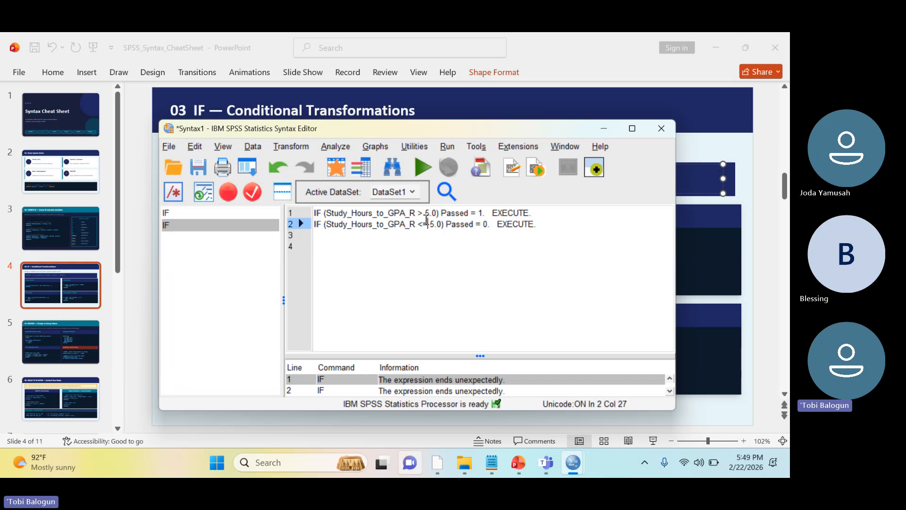
key(Delete)
Move the EXECUTE command of the first IF statement onto its own unindented line
key(Right)
key(Right)
key(Right)
key(Right)
key(Right)
key(Right)
key(Right)
key(Right)
key(Right)
key(Right)
key(Right)
key(Right)
key(Right)
key(Right)
key(Right)
key(Right)
key(Right)
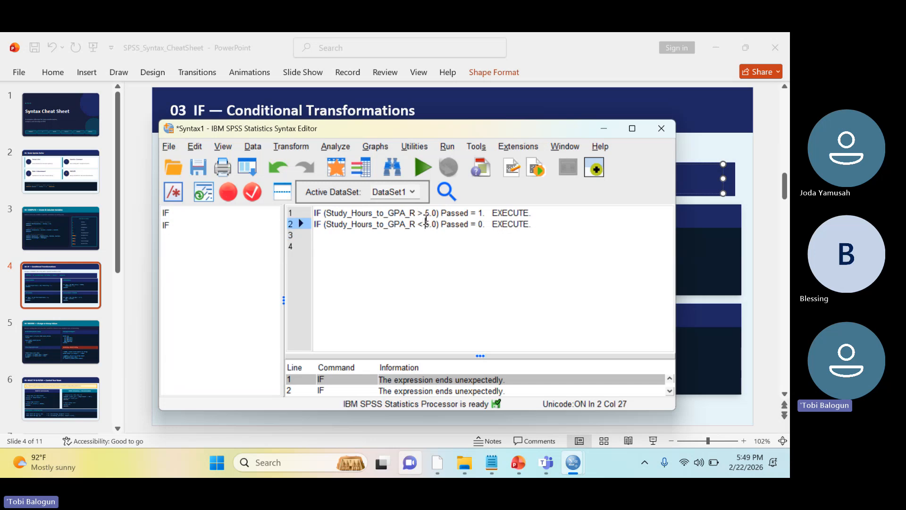
key(Up)
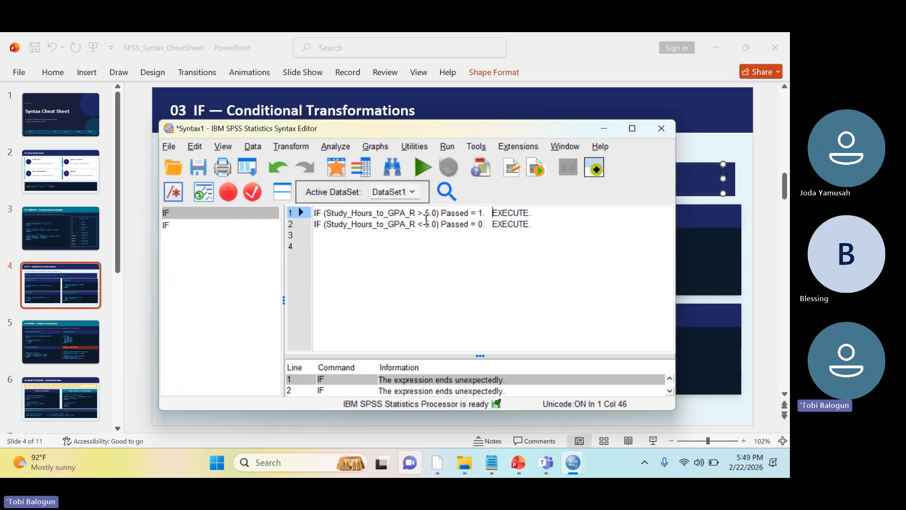
key(BackSpace)
key(Return)
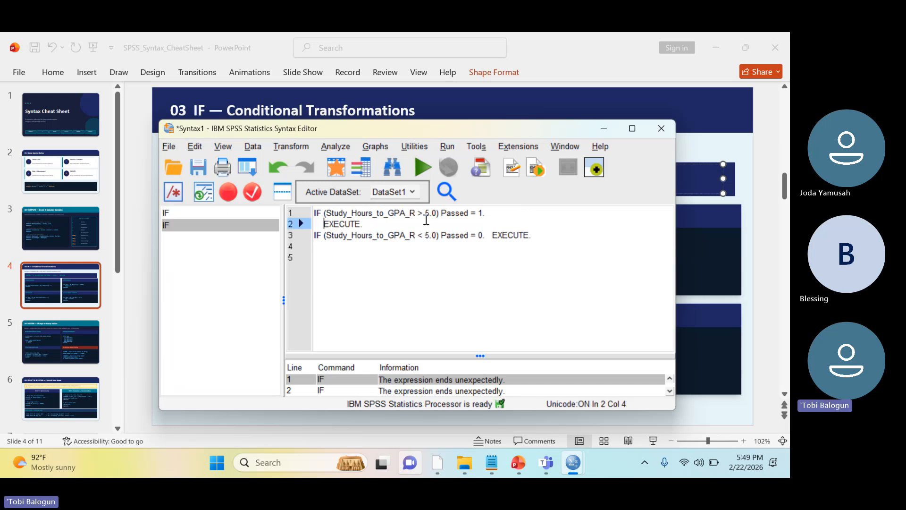
key(BackSpace)
key(BackSpace)
key(BackSpace)
key(BackSpace)
Move the EXECUTE command of the second IF statement onto its own line
key(Down)
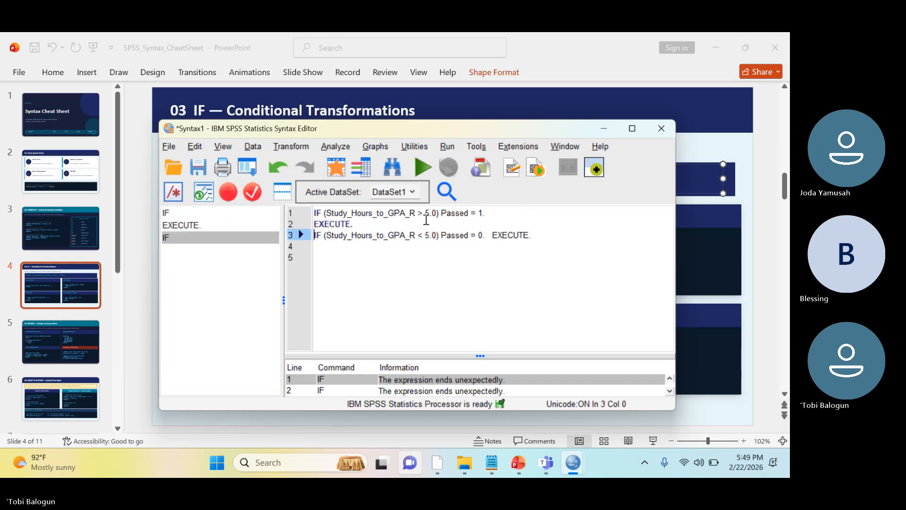
key(Right)
key(Right)
key(Right)
key(Right)
key(Right)
key(Right)
key(Right)
key(Right)
key(Right)
key(Right)
key(Right)
key(Down)
key(Down)
key(Left)
key(Left)
key(Left)
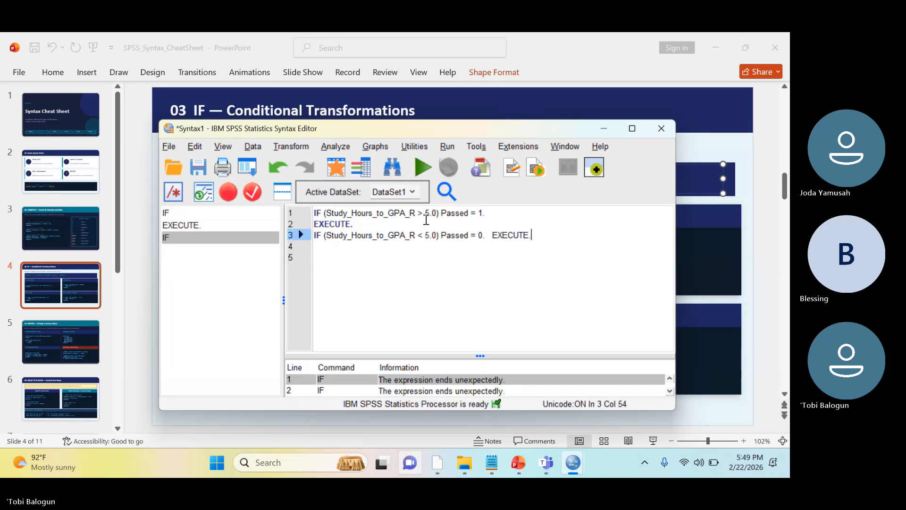
key(Left)
key(Left)
key(Left)
key(Left)
key(Left)
key(Left)
key(Left)
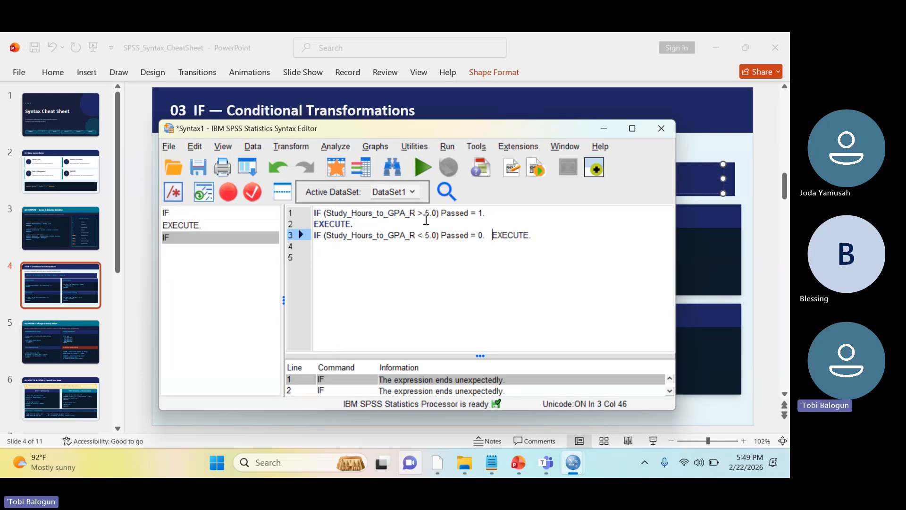
key(BackSpace)
key(BackSpace)
key(Return)
key(BackSpace)
key(BackSpace)
key(BackSpace)
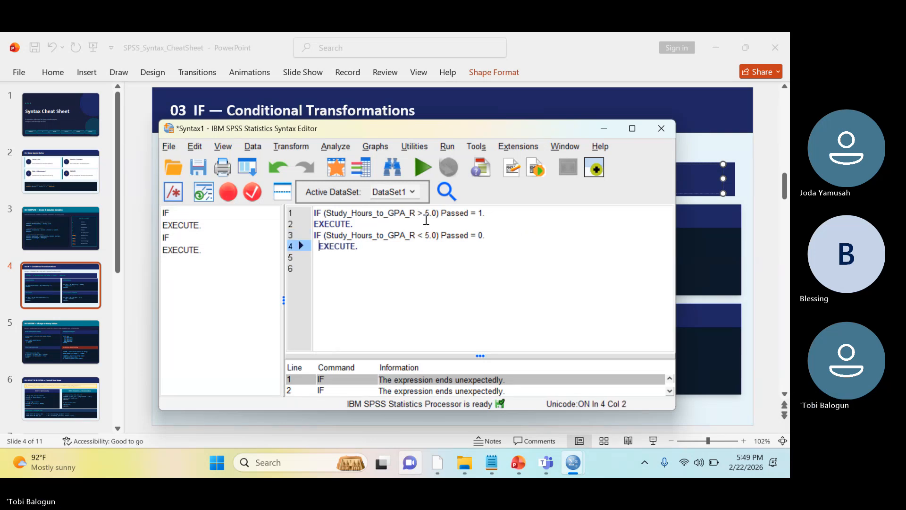
Run the whole corrected syntax and close the Output7 viewer without saving its contents
key(ctrl+a)
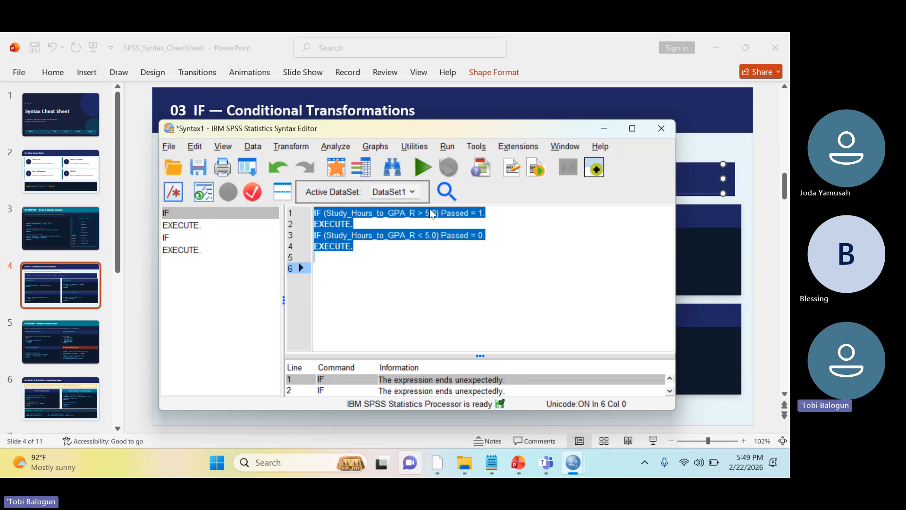
click(422, 167)
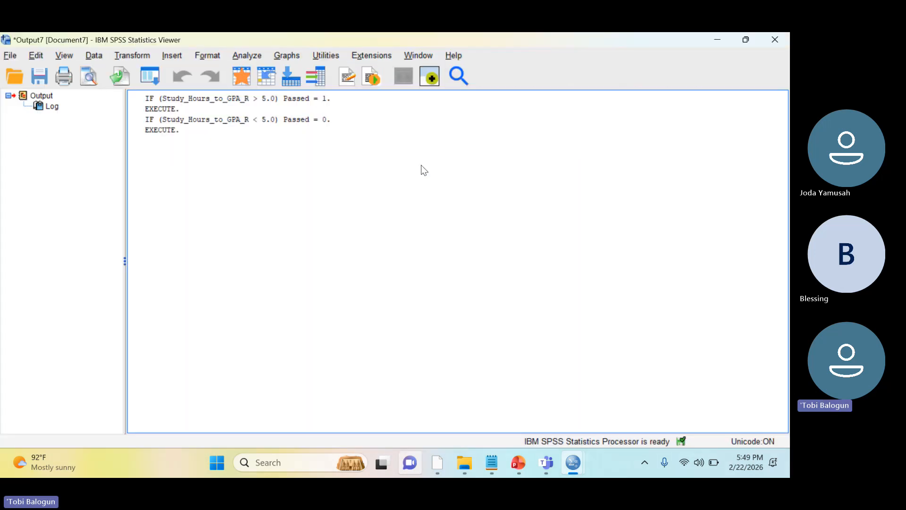
click(775, 40)
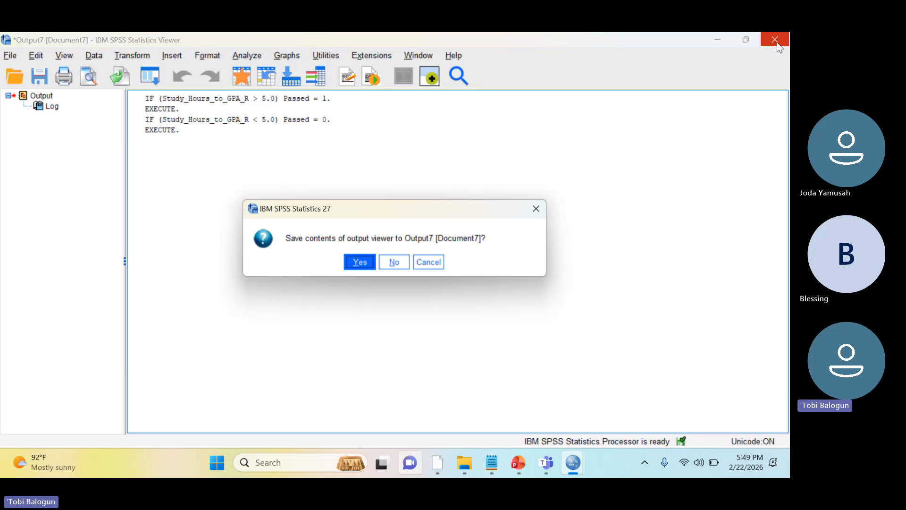
click(399, 262)
mouse_move(577, 465)
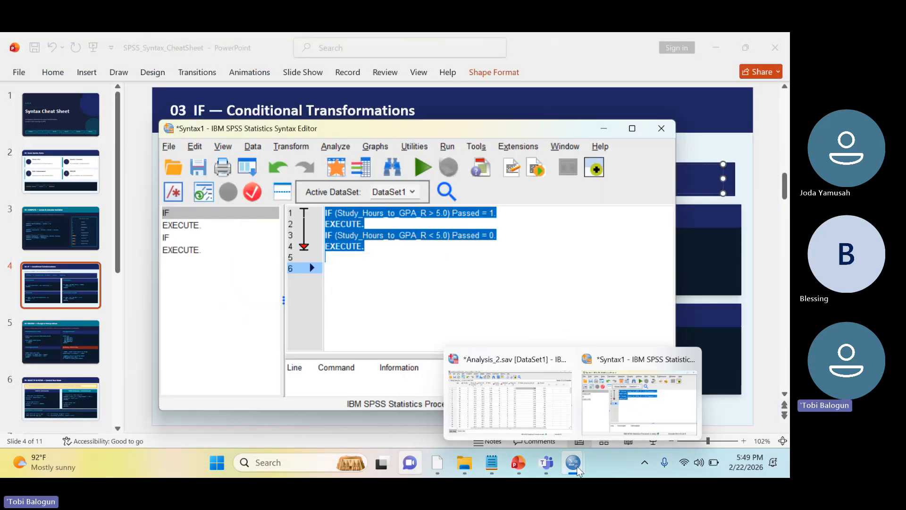
Switch to the Analysis_2 data and compare the Passed values with Study_Hours_to_GPA_R in the first nine cases
click(544, 415)
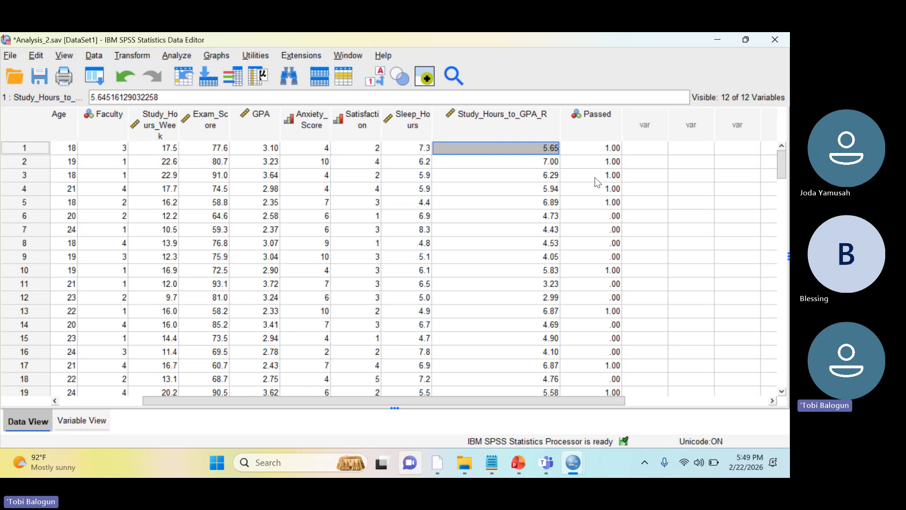
click(613, 148)
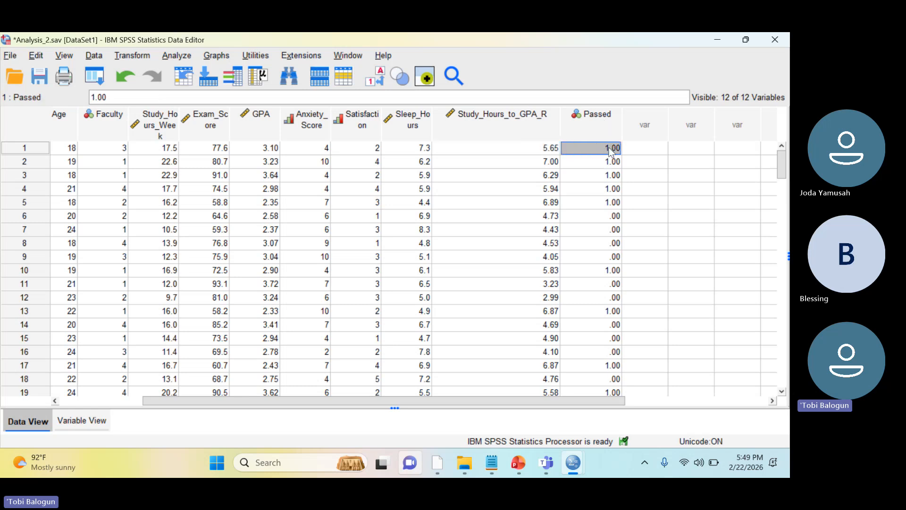
click(553, 231)
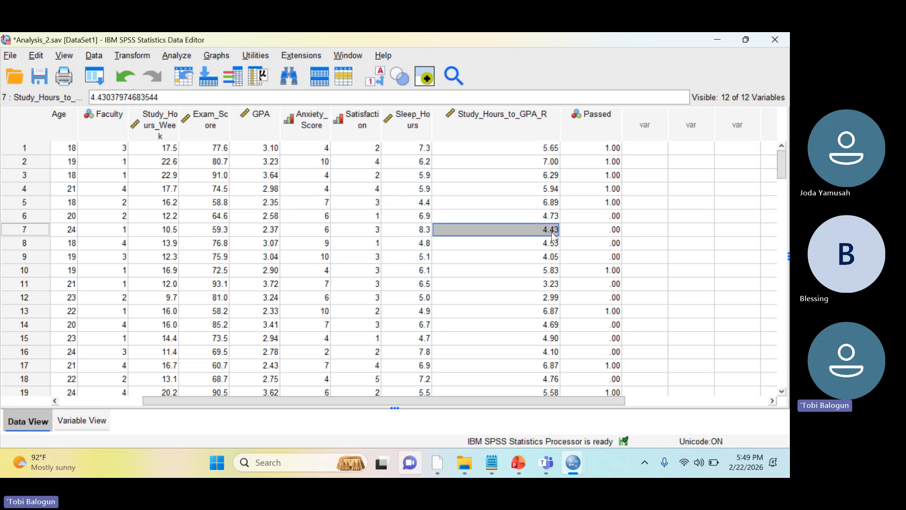
click(554, 246)
click(554, 262)
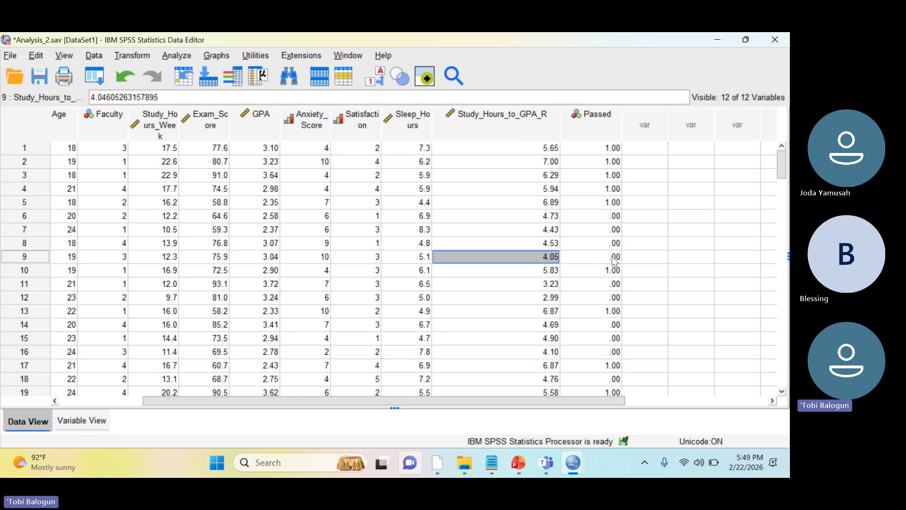
Extend the second IF condition in the syntax with OR and a copy of its Study_Hours_to_GPA_R < 5.0 comparison
mouse_move(546, 452)
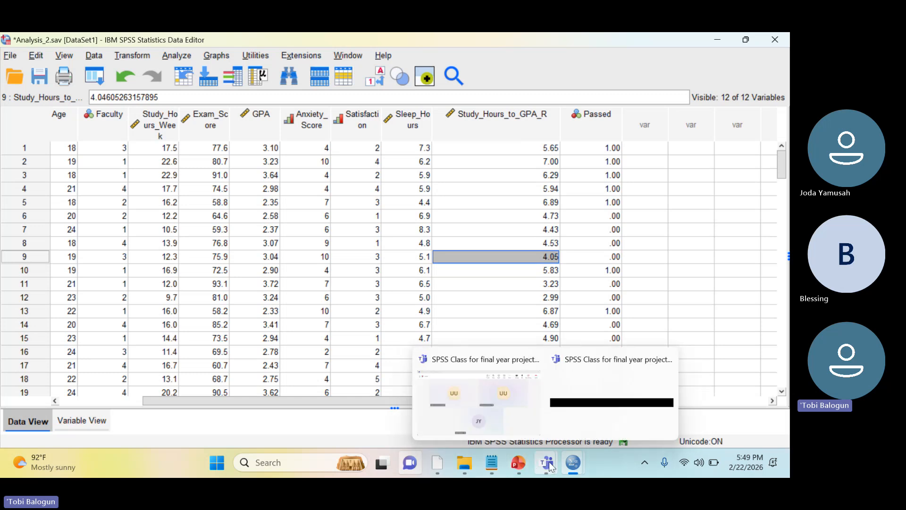
mouse_move(572, 464)
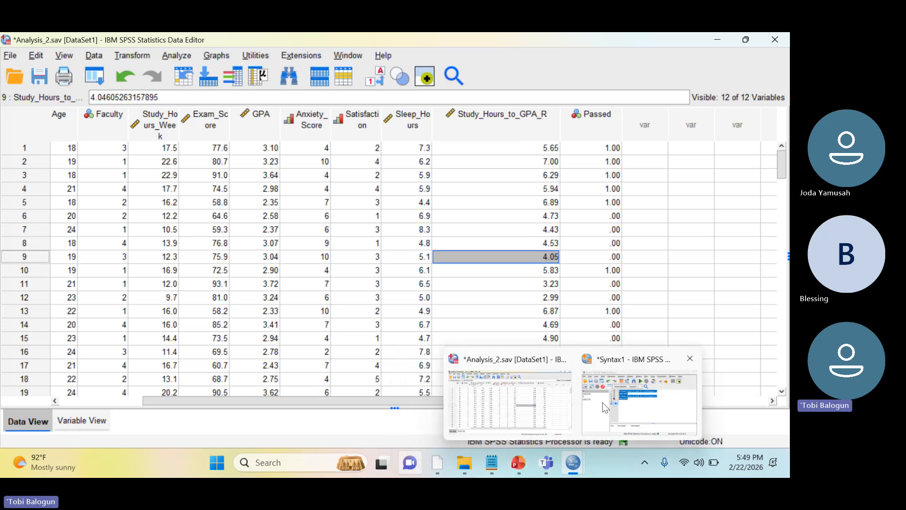
click(634, 406)
click(435, 236)
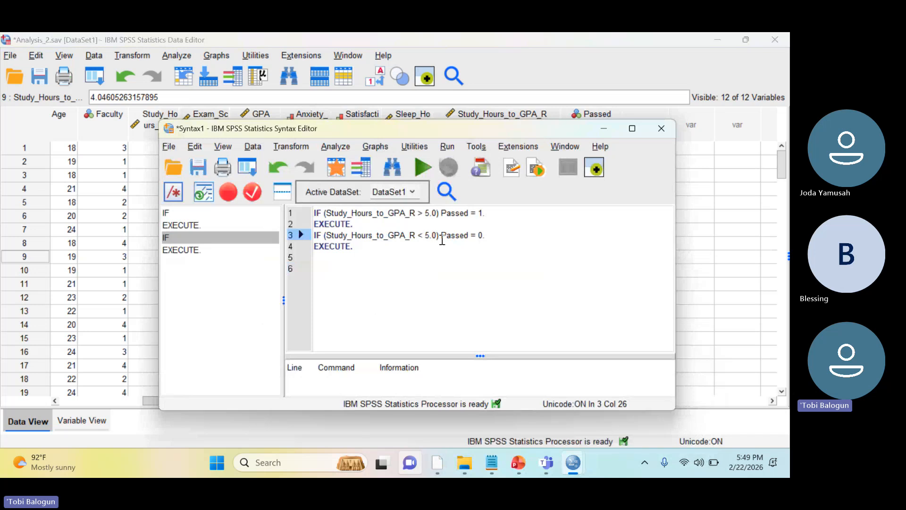
key(Right)
key(Right)
key(shift+Left)
key(shift+Left)
key(shift+Left)
key(shift+Left)
key(shift+Left)
key(shift+Left)
key(shift+Left)
key(shift+Left)
key(shift+Left)
key(shift+Left)
key(shift+Left)
key(shift+Left)
key(shift+Left)
key(shift+Left)
key(shift+Left)
key(shift+Left)
key(shift+Left)
key(shift+Left)
key(shift+Left)
key(shift+Left)
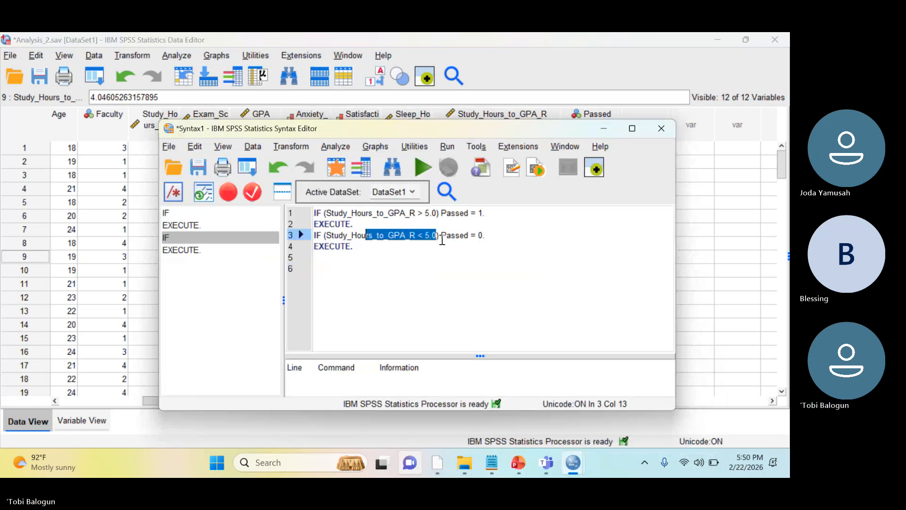
key(Left)
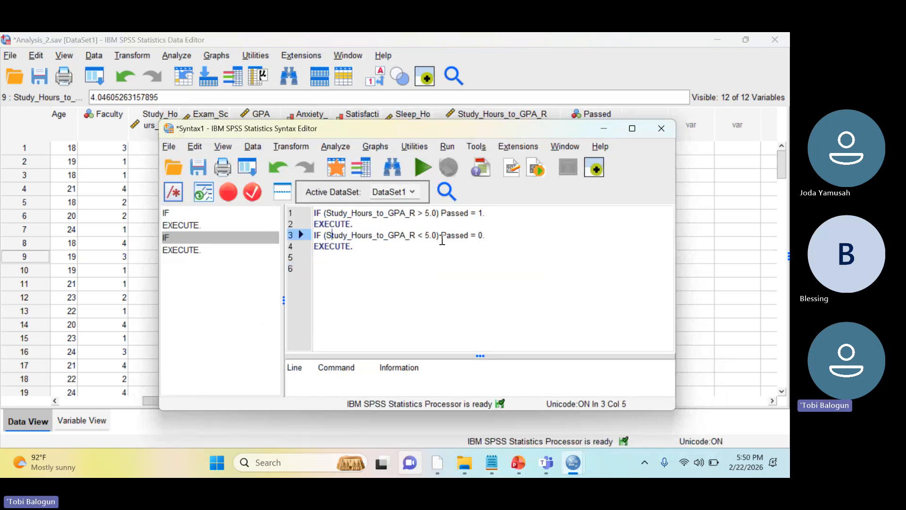
key(BackSpace)
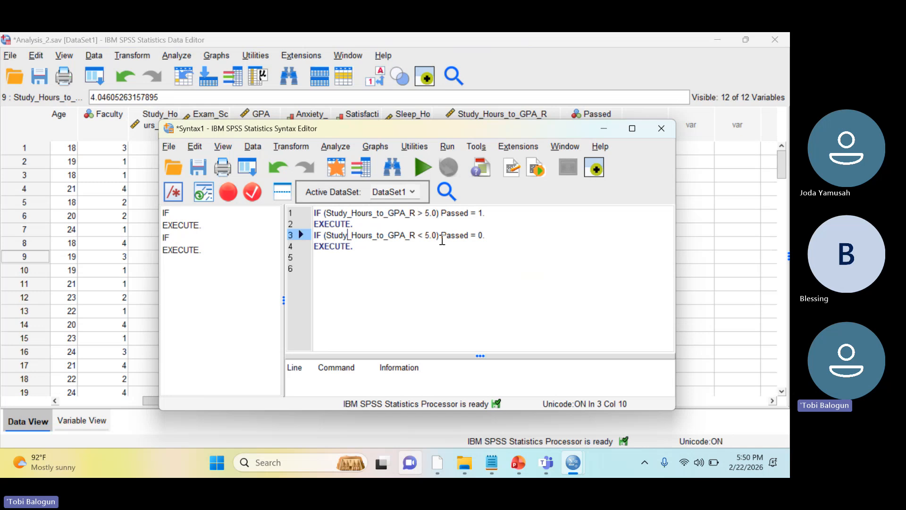
key(Right)
key(Right)
key(Right)
key(Right)
key(Right)
key(Right)
key(Right)
key(Right)
key(Right)
key(Right)
key(Right)
key(Right)
key(Right)
key(Right)
key(Right)
key(Right)
key(Right)
key(Right)
key(Right)
key(Right)
text(OR)
text(Study_Hours_to_GPA_R < 5.0)
key(Left)
key(Left)
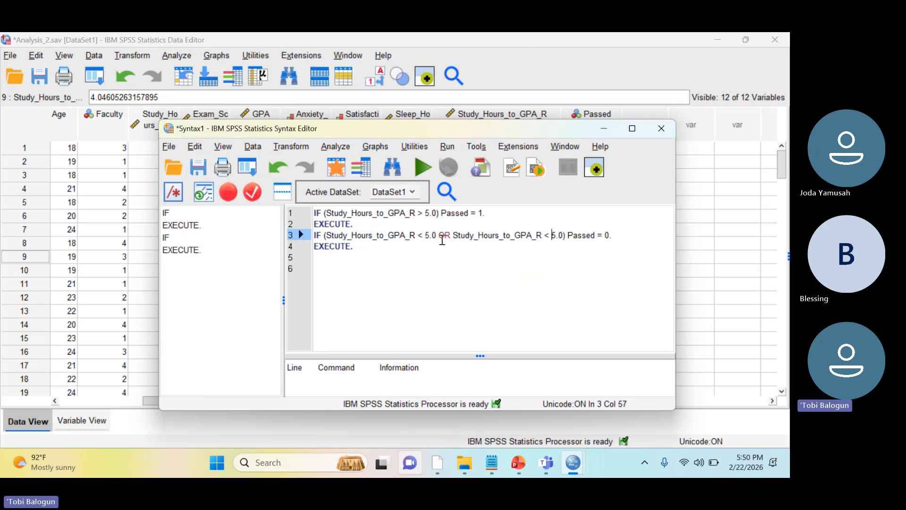
Change the comparison operator after OR in the second IF statement to =
key(BackSpace)
key(BackSpace)
text(=)
key(End)
Review the two comparisons joined by OR in the second IF statement
key(Down)
key(Down)
key(Up)
key(Up)
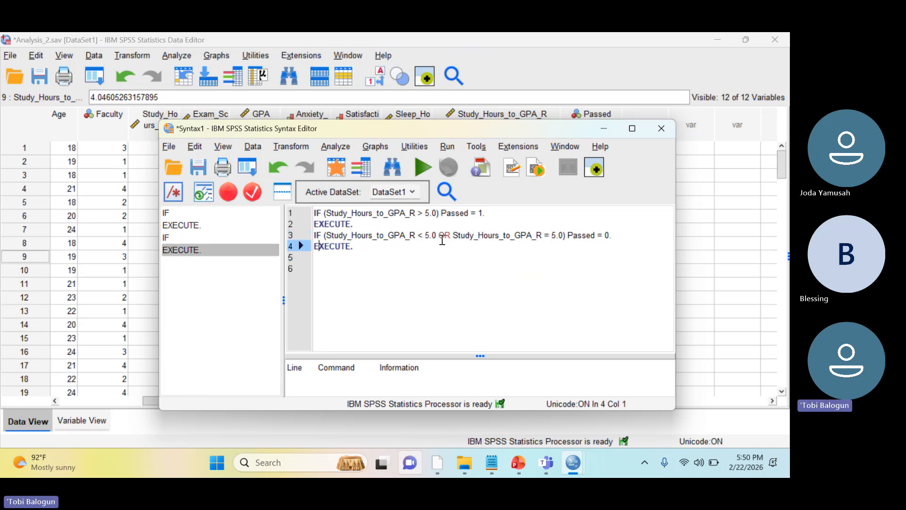
key(Right)
key(Right)
key(Right)
key(Right)
key(Right)
key(Right)
key(Right)
key(Right)
key(Right)
key(Right)
key(Right)
key(Right)
key(Right)
key(Right)
key(Right)
key(Right)
key(Right)
key(Right)
key(Right)
key(Right)
key(Right)
key(Right)
key(Right)
key(Right)
key(Right)
key(Right)
key(Right)
key(Right)
key(Right)
key(Right)
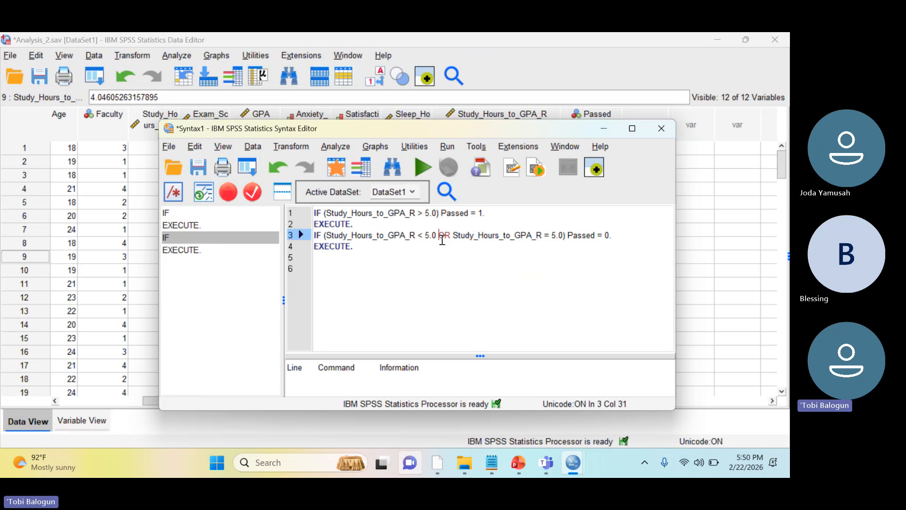
key(Left)
key(Left)
key(Left)
key(Right)
key(Right)
key(shift+Left)
key(shift+Left)
key(shift+Left)
key(shift+Left)
key(shift+Left)
key(shift+Left)
key(shift+Left)
key(shift+Left)
key(shift+Left)
key(shift+Left)
key(shift+Left)
key(shift+Left)
key(shift+Left)
key(shift+Left)
key(shift+Left)
key(shift+Left)
key(Right)
key(Right)
key(Right)
key(Right)
key(Right)
key(shift+Right)
key(shift+Right)
key(shift+Right)
key(shift+Right)
key(shift+Right)
key(shift+Right)
key(shift+Right)
key(shift+Right)
key(shift+Right)
key(shift+Right)
key(shift+Right)
key(Left)
key(Left)
key(Left)
Run the whole syntax with the OR condition and close the Output8 viewer without saving its contents
key(ctrl+a)
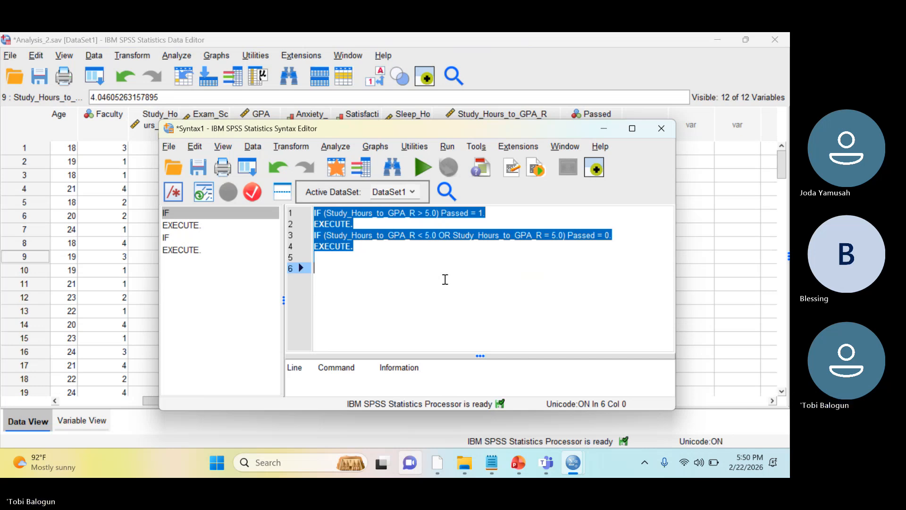
click(423, 169)
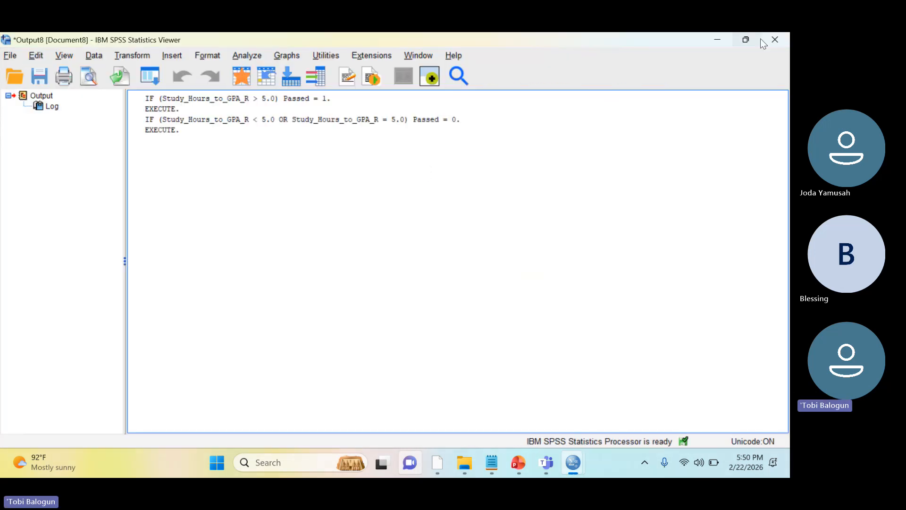
click(774, 40)
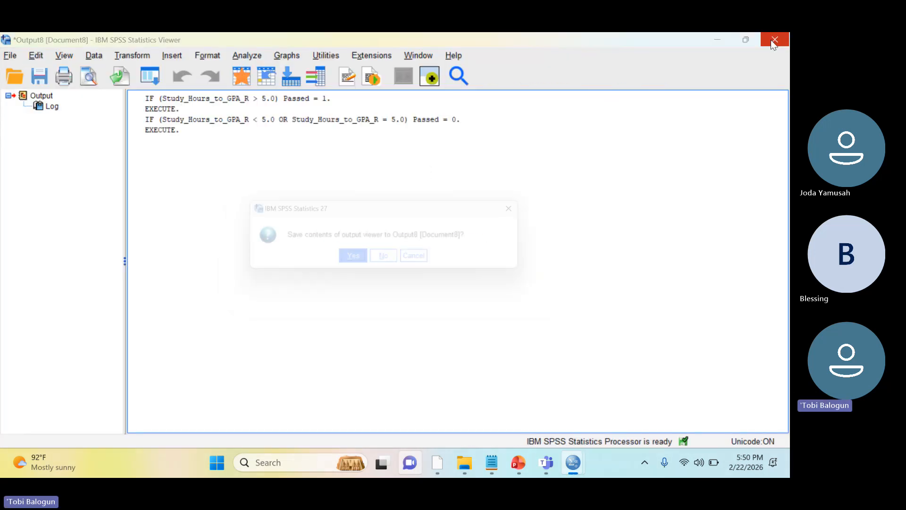
click(392, 263)
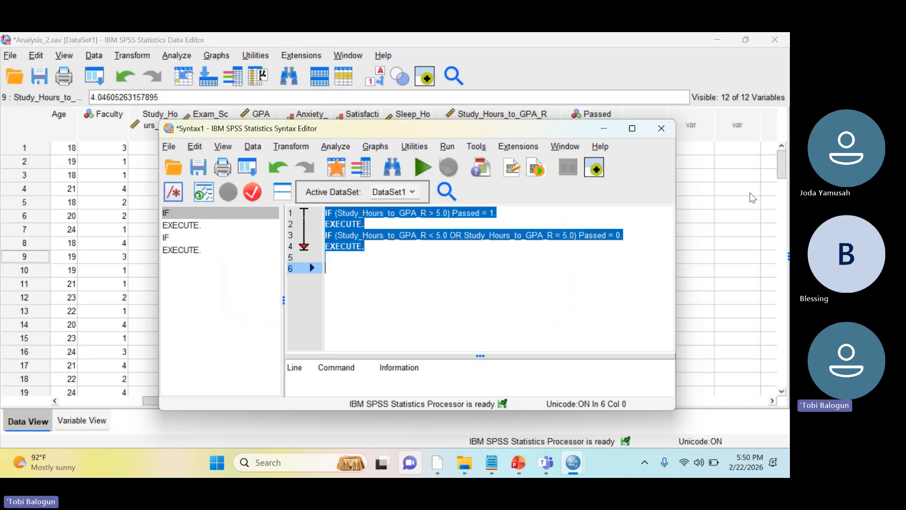
Return to the data and check the recomputed Passed values from case 6 down to case 16
click(749, 193)
click(612, 216)
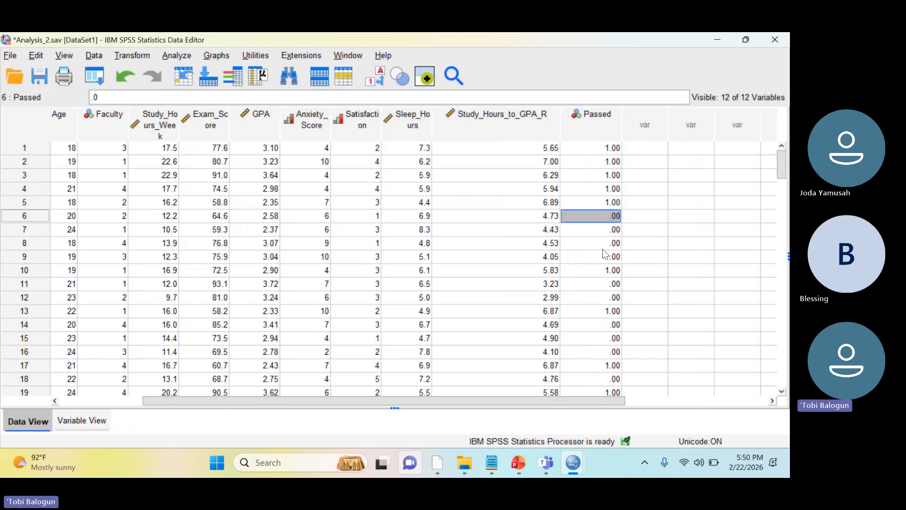
key(Down)
key(Down)
key(Down)
key(Down)
key(Down)
key(Down)
key(Down)
key(Down)
key(Down)
key(Down)
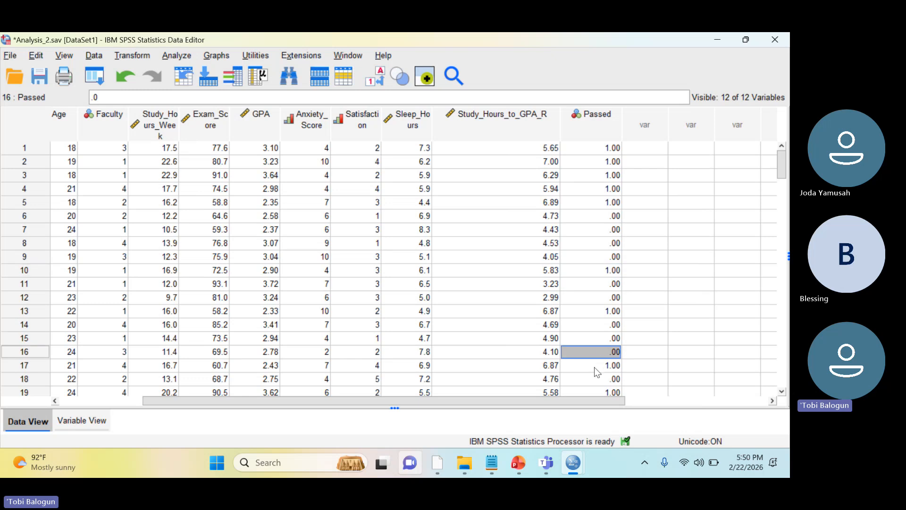
Switch to the SPSS_Syntax_CheatSheet presentation in PowerPoint and deselect the syntax box on the IF slide
mouse_move(520, 460)
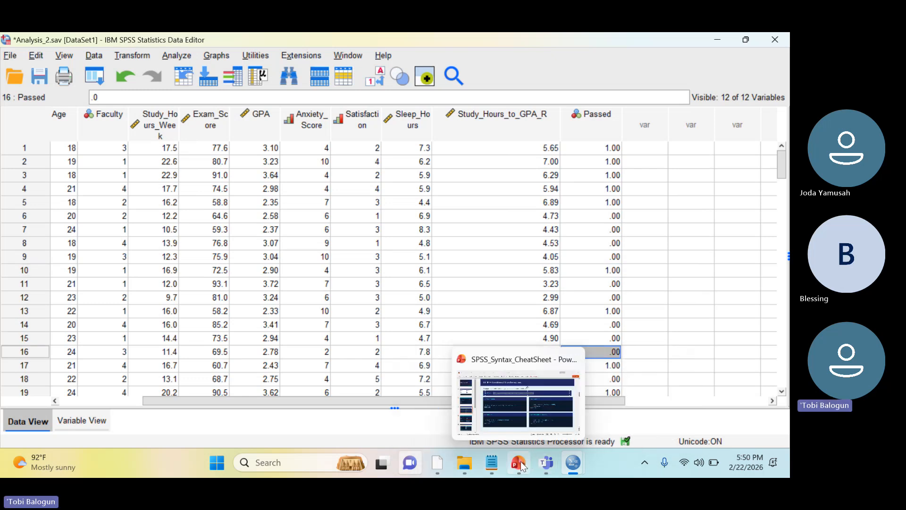
click(516, 410)
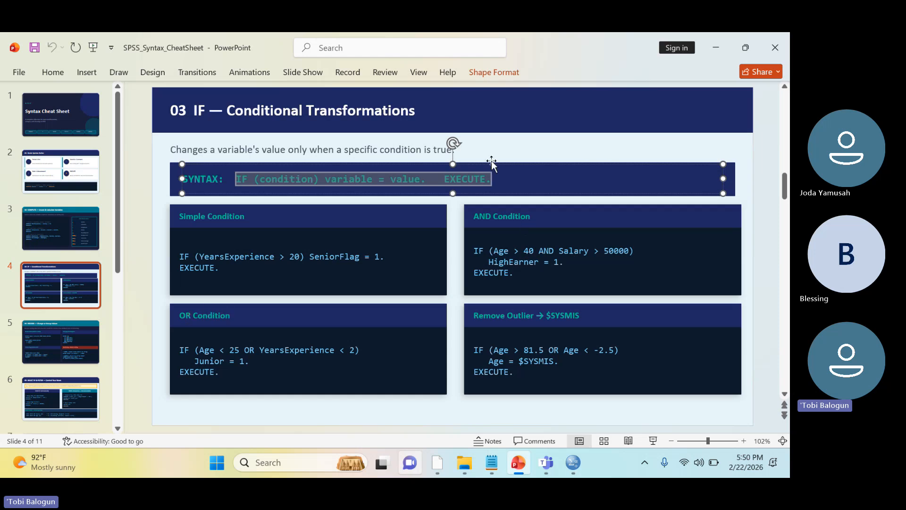
key(Escape)
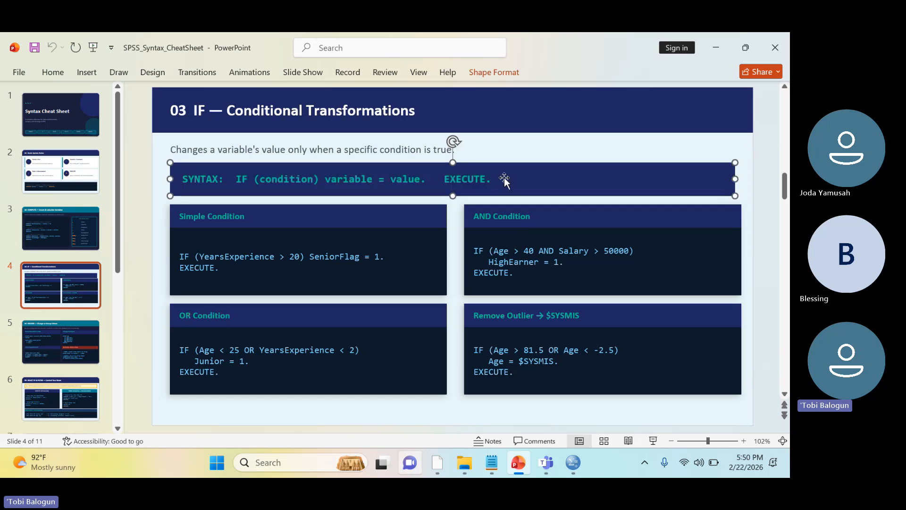
click(769, 234)
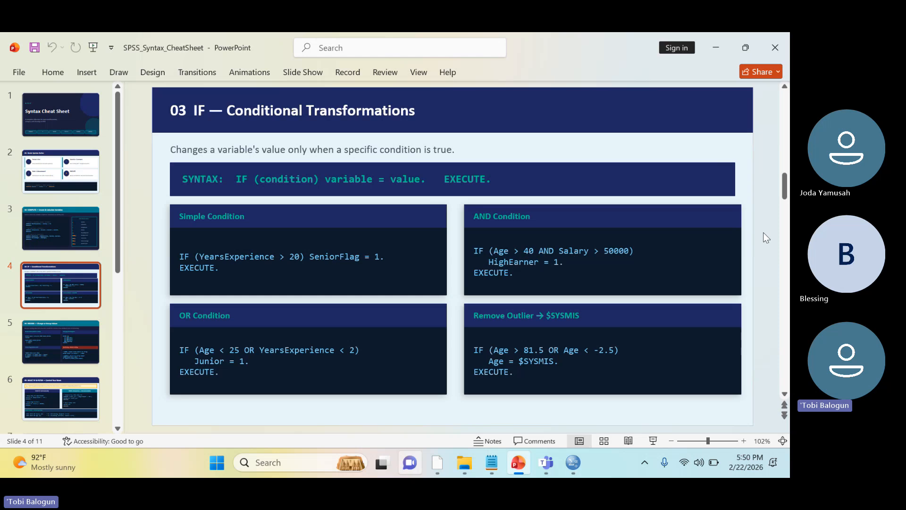
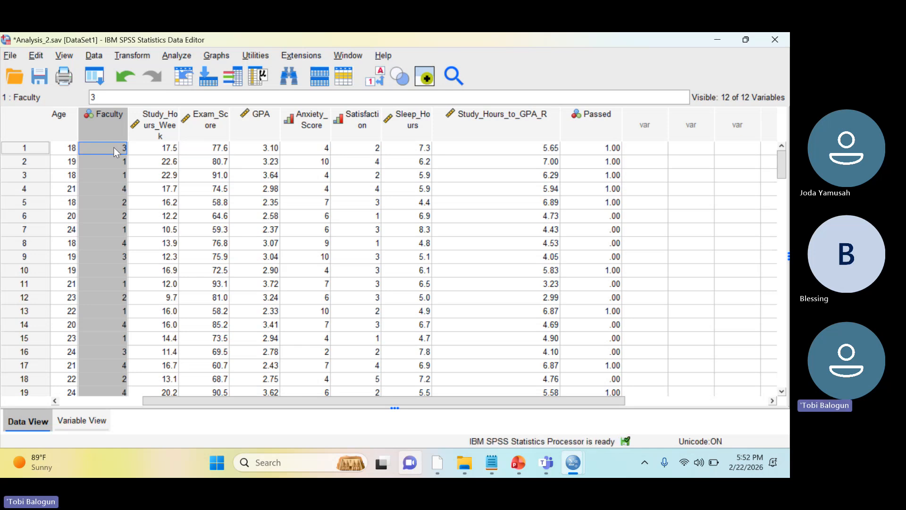
Start a recode into the same variables from the data set
click(119, 188)
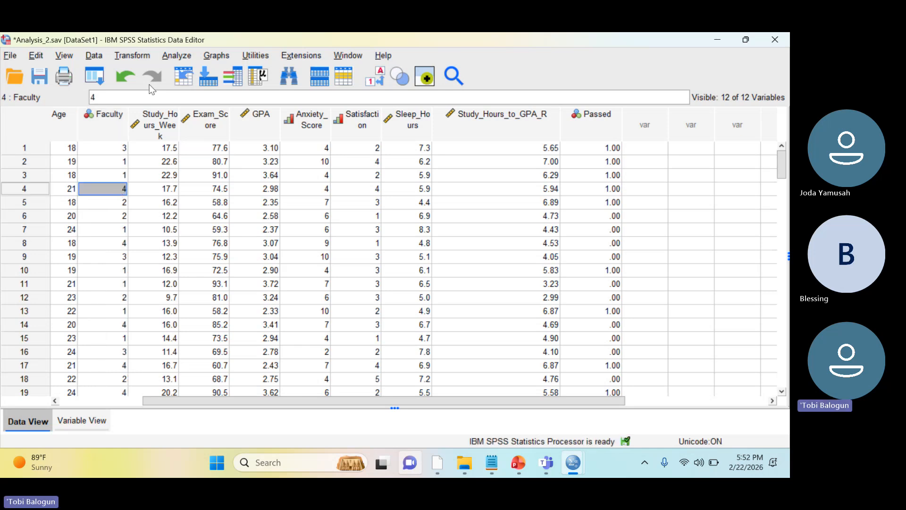
click(138, 56)
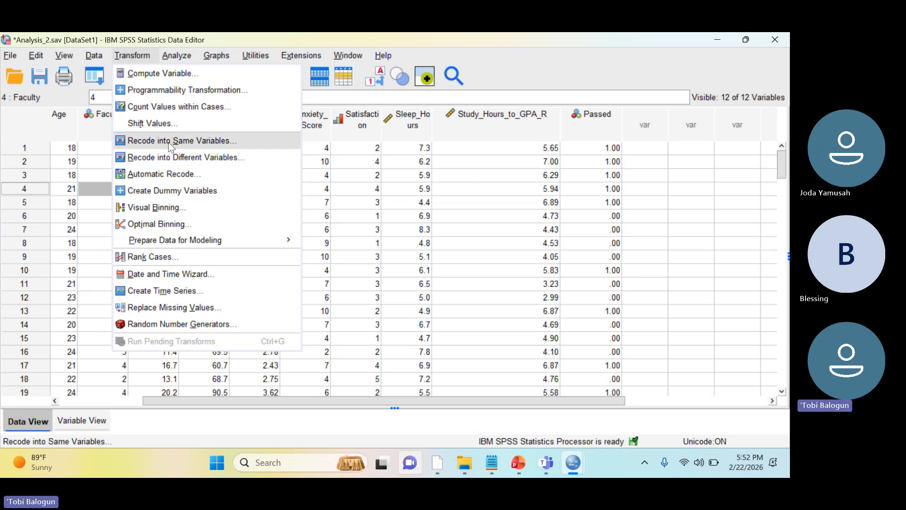
click(169, 140)
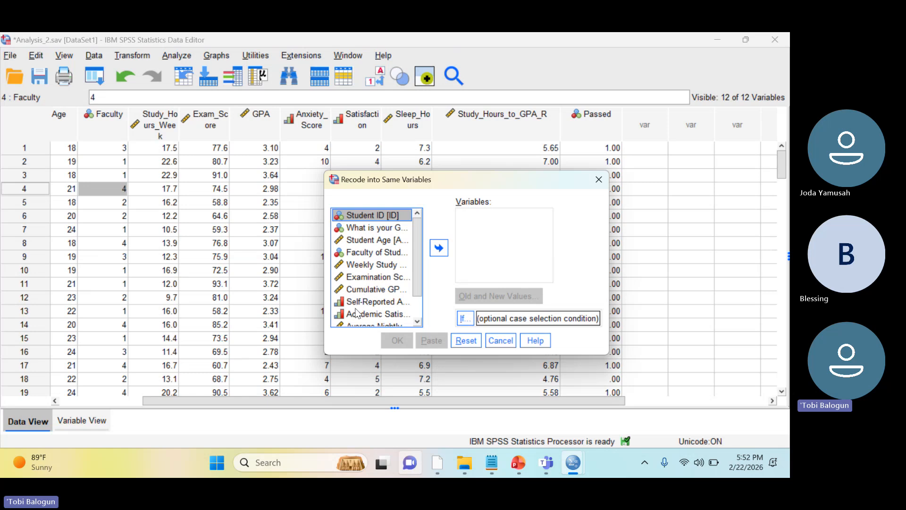
drag(376, 254, 501, 250)
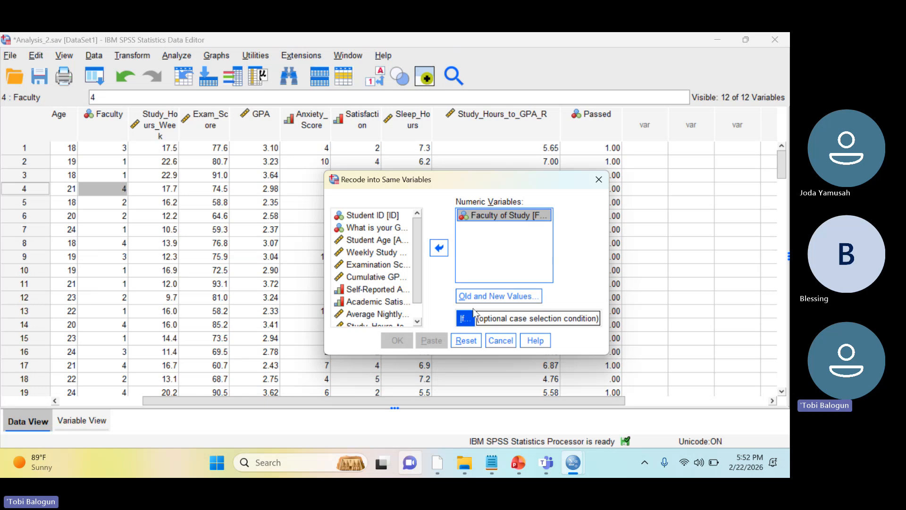
click(479, 297)
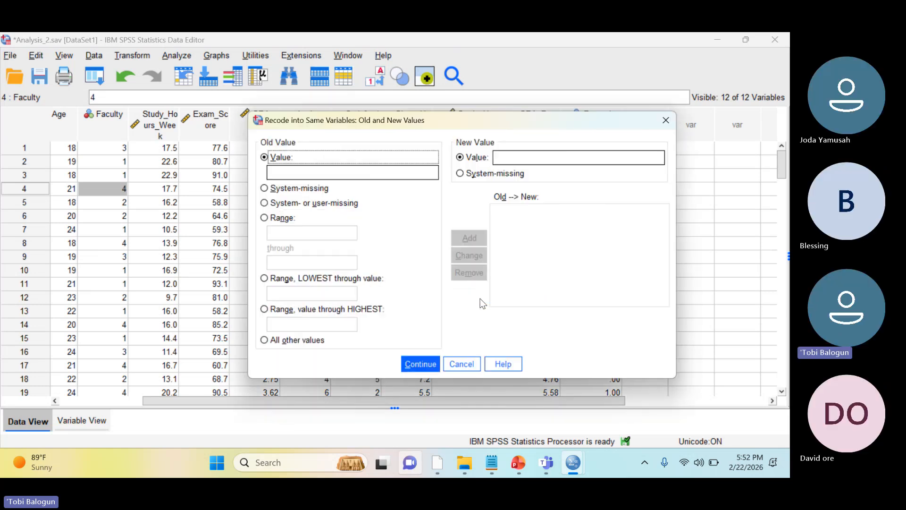
click(350, 174)
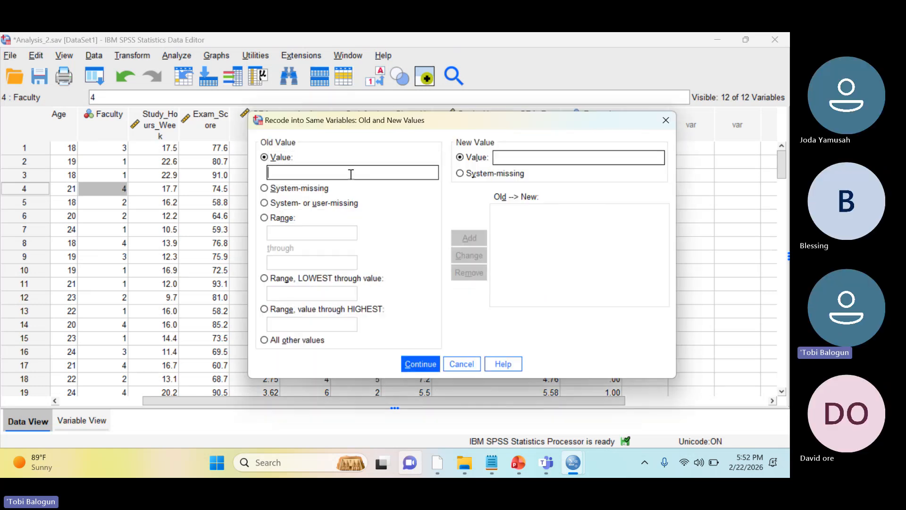
text(4)
click(509, 153)
click(513, 163)
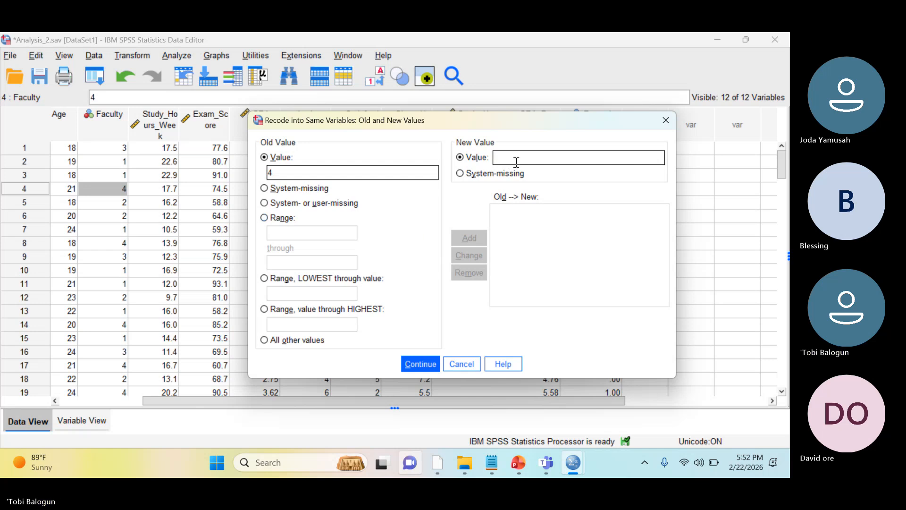
text(3)
key(BackSpace)
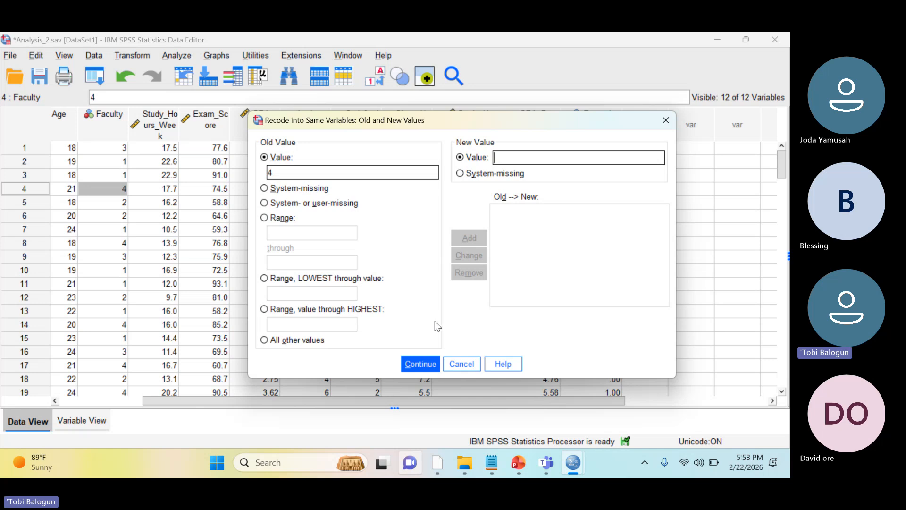
click(456, 368)
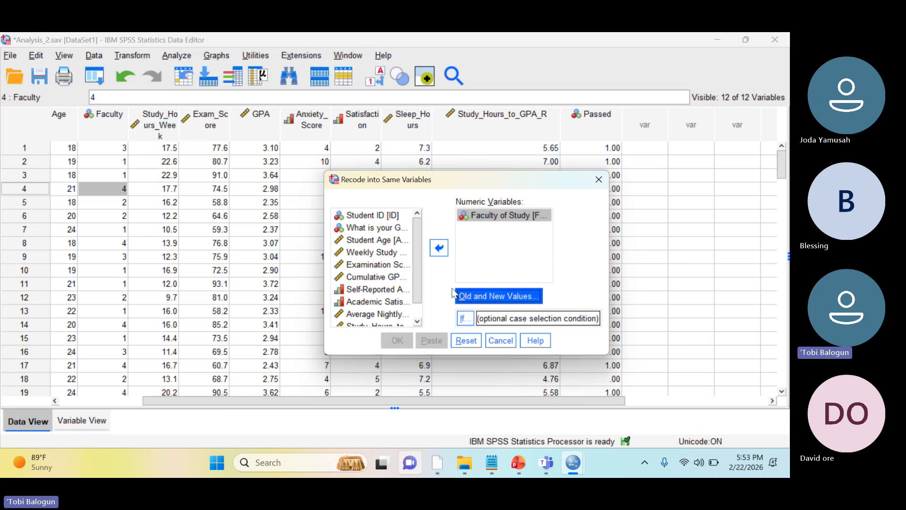
drag(489, 217, 365, 257)
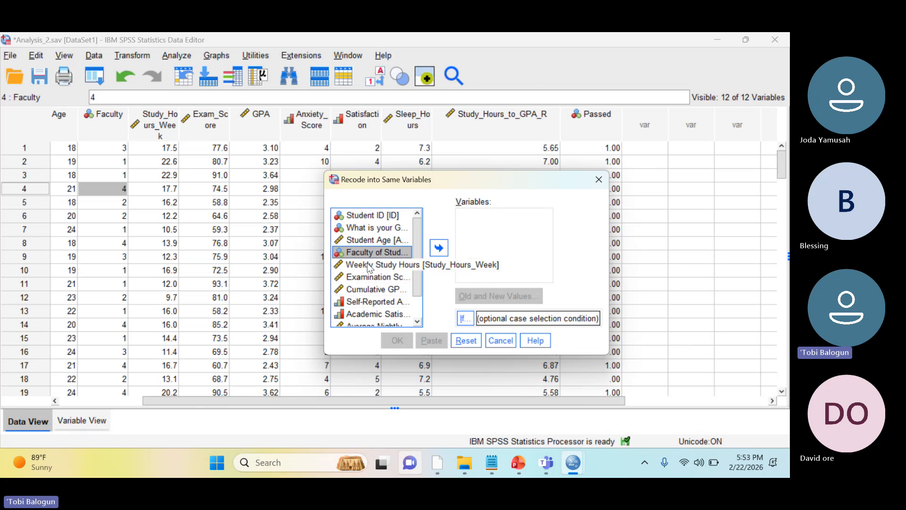
Recode the value 22.6 of Weekly Study Hours into system-missing within the same variable and run the recode
drag(371, 265, 485, 246)
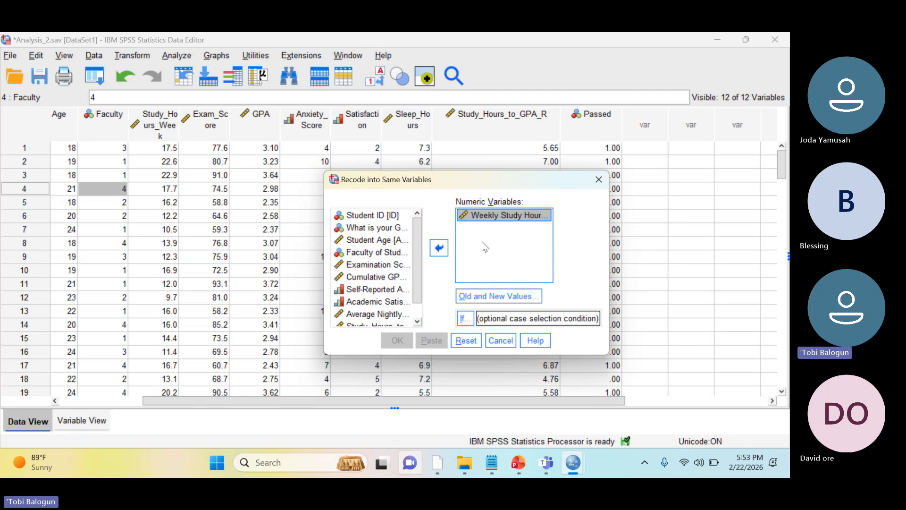
click(478, 300)
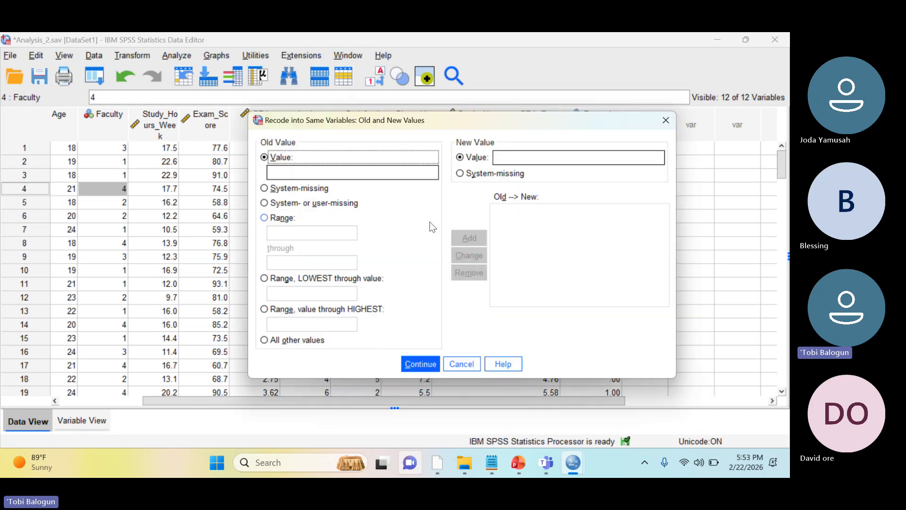
click(395, 177)
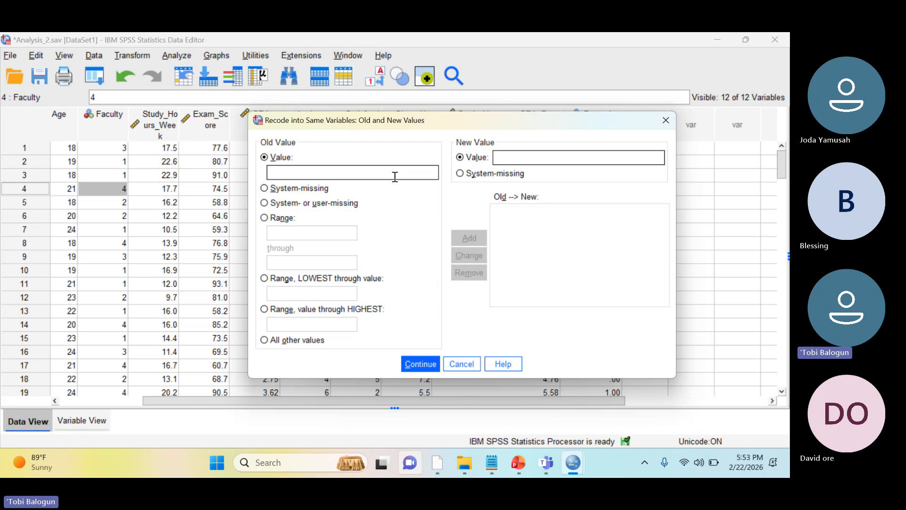
text(22.6)
click(470, 175)
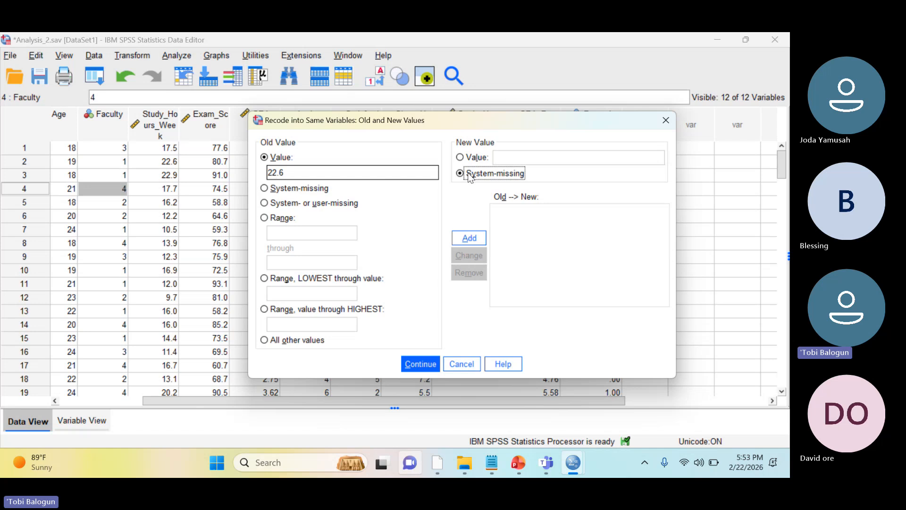
click(466, 239)
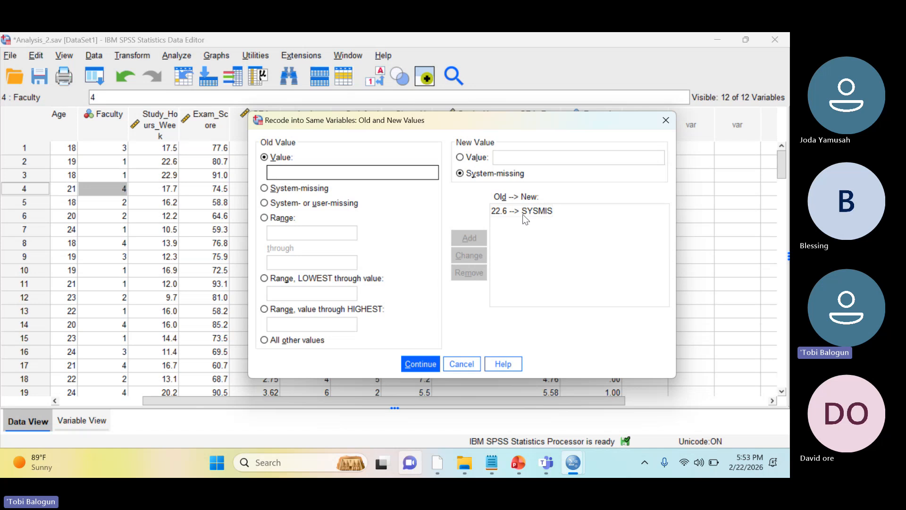
click(422, 364)
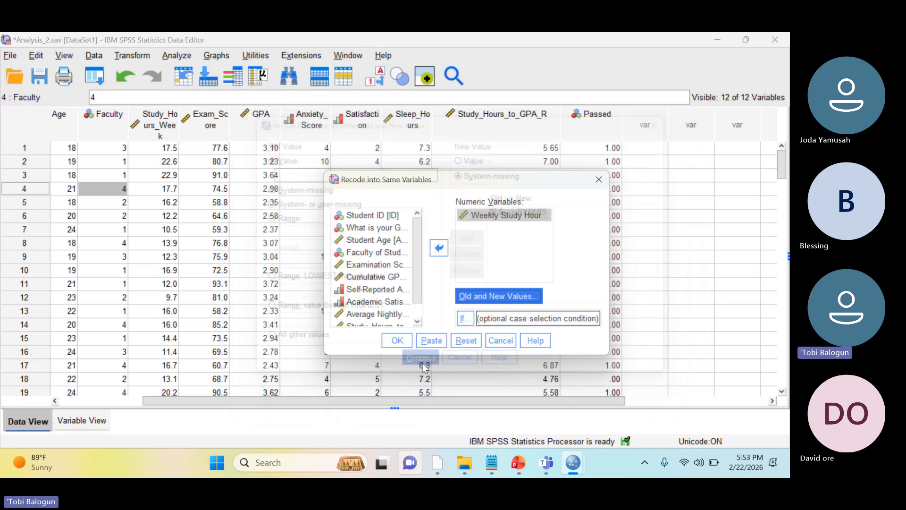
click(396, 341)
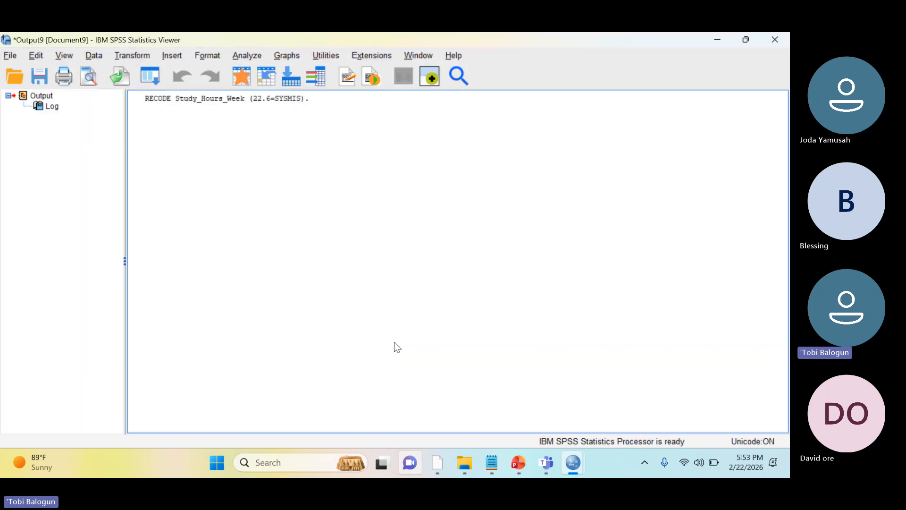
Close the Output9 viewer without saving its contents and check the Study_Hours_Week cell of case 2
click(773, 40)
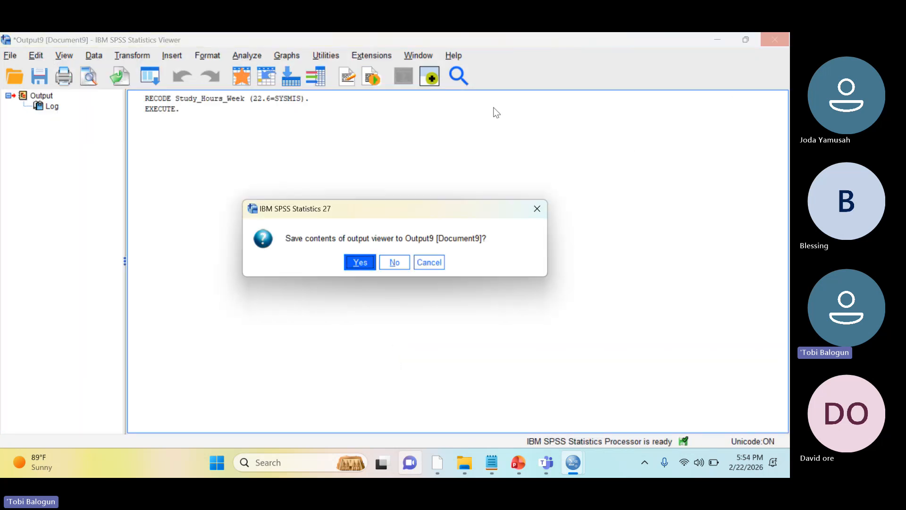
click(395, 263)
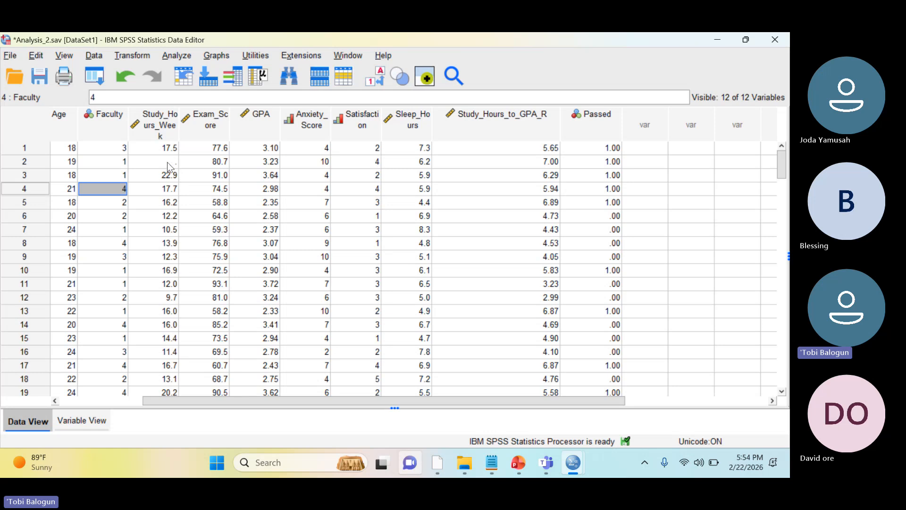
click(167, 161)
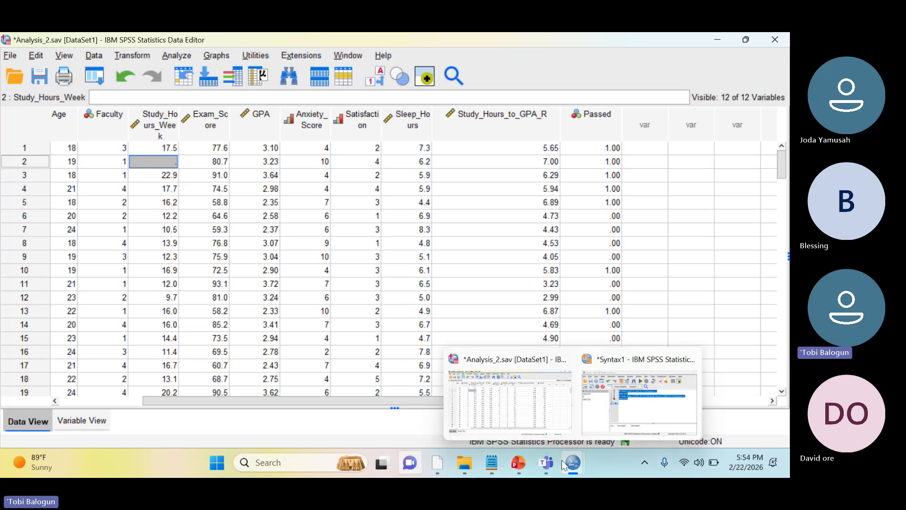
Switch to the SPSS_Syntax_CheatSheet presentation in PowerPoint and copy the whole Recode Gender (Numeric + Labels) syntax from the RECODE slide
mouse_move(518, 462)
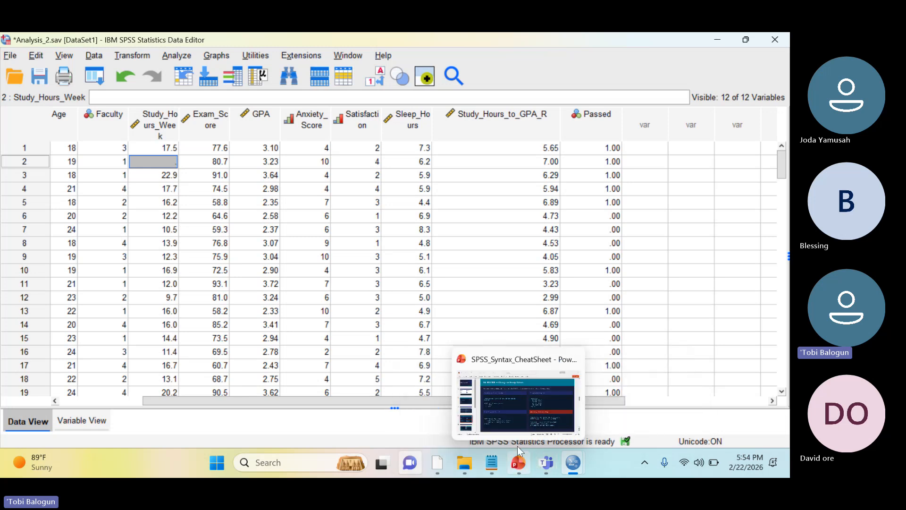
click(518, 411)
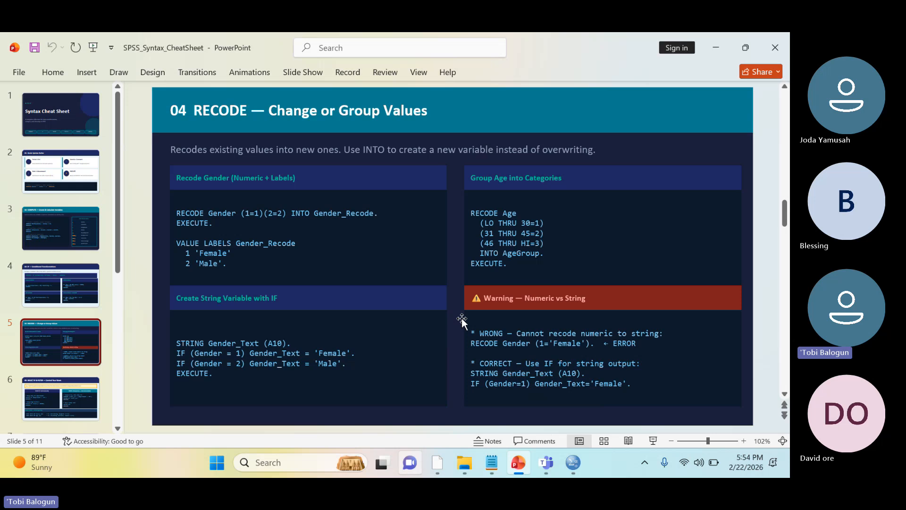
click(237, 229)
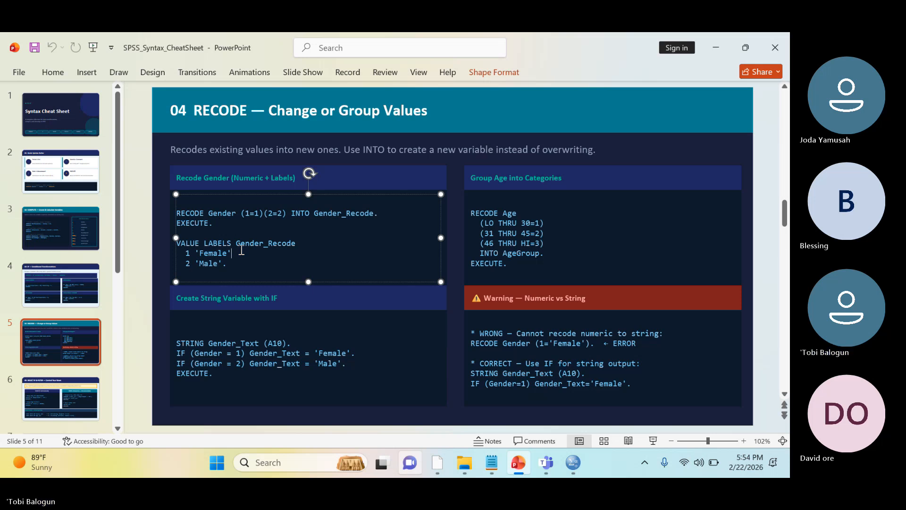
click(216, 236)
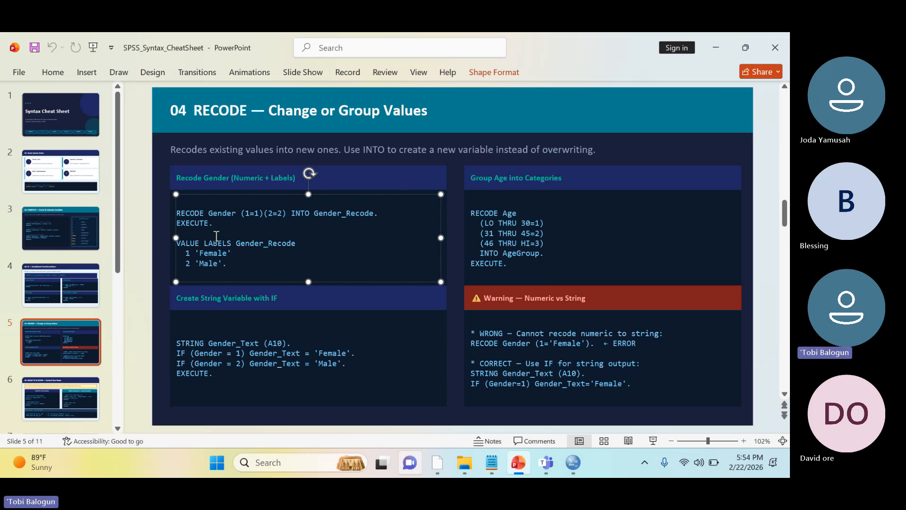
key(ctrl+a)
key(ctrl+c)
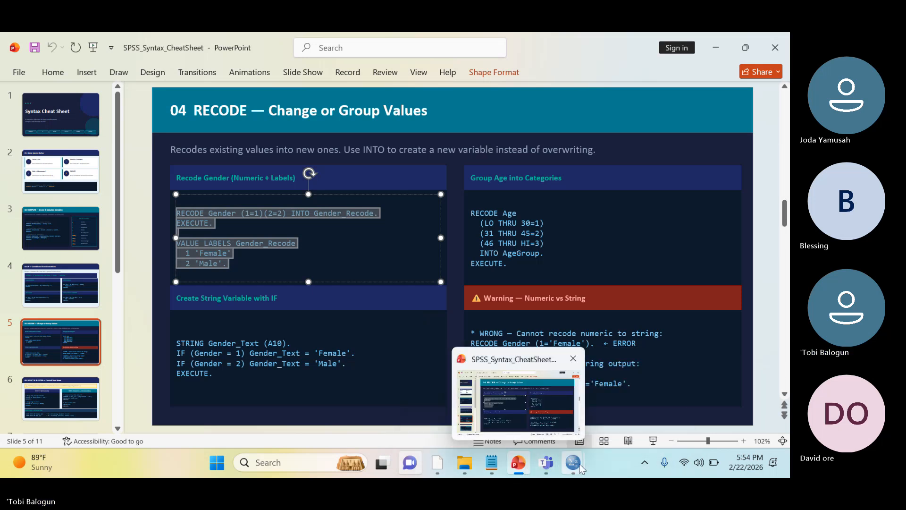
Switch to the Syntax1 window in SPSS and replace all existing syntax with the copied Gender recode syntax
mouse_move(581, 469)
click(680, 402)
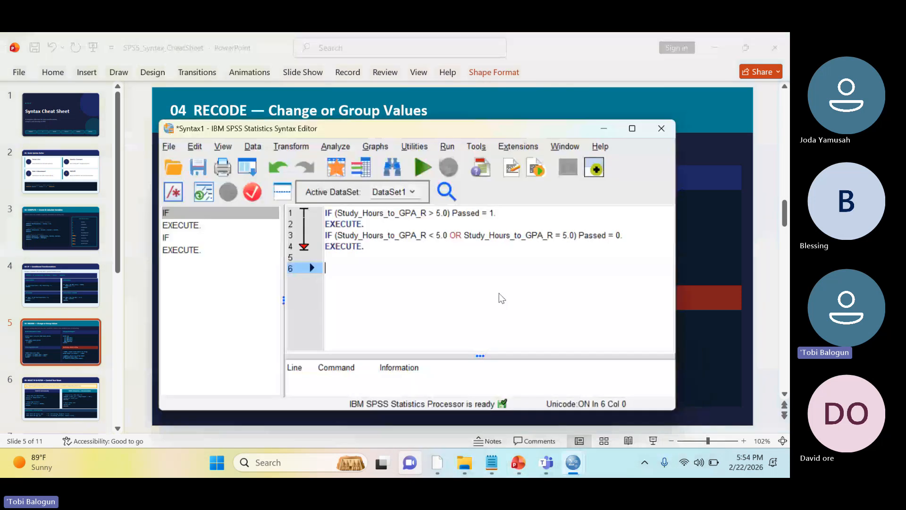
key(ctrl+a)
key(Delete)
key(ctrl+v)
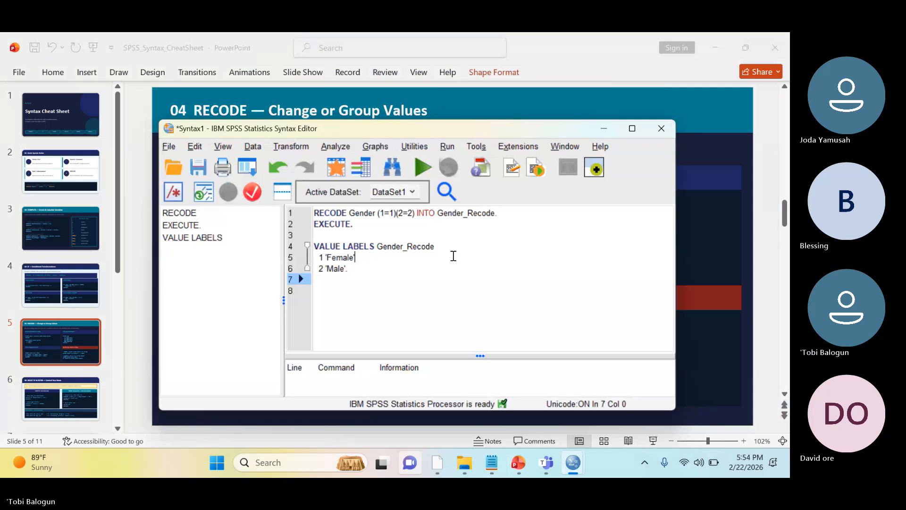
Change the first value pair of the RECODE Gender statement to (1=3)
click(453, 256)
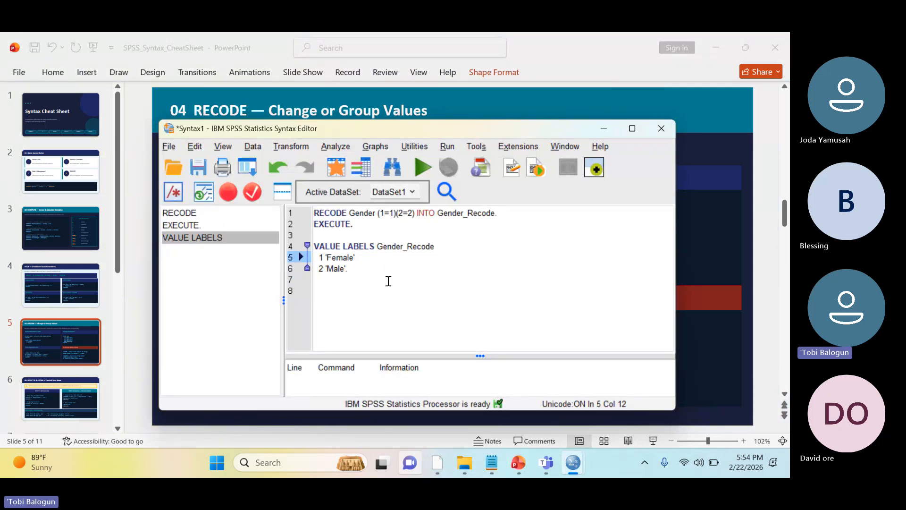
click(390, 214)
click(393, 213)
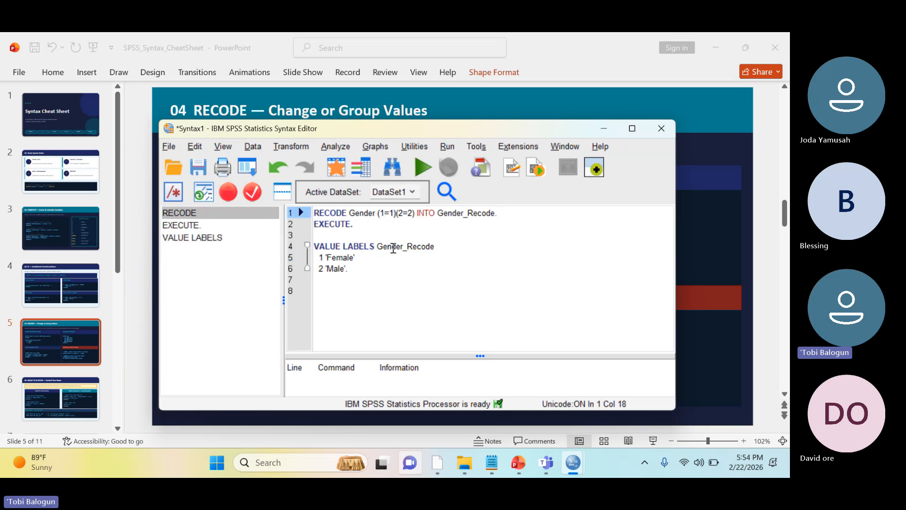
drag(402, 213, 417, 213)
click(416, 214)
click(394, 262)
click(394, 213)
key(BackSpace)
text(3)
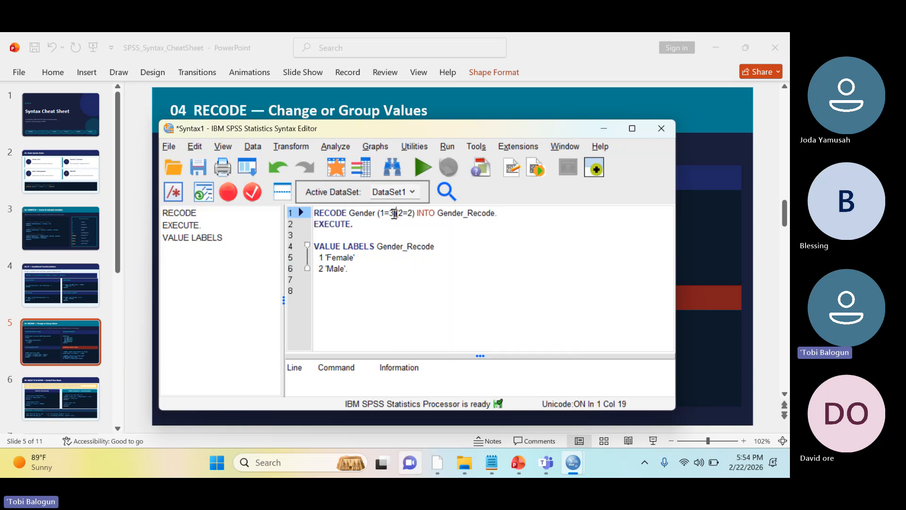
Change the second value pair of the RECODE Gender statement to (2=4)
key(Right)
key(Right)
key(Right)
key(Right)
key(Right)
key(BackSpace)
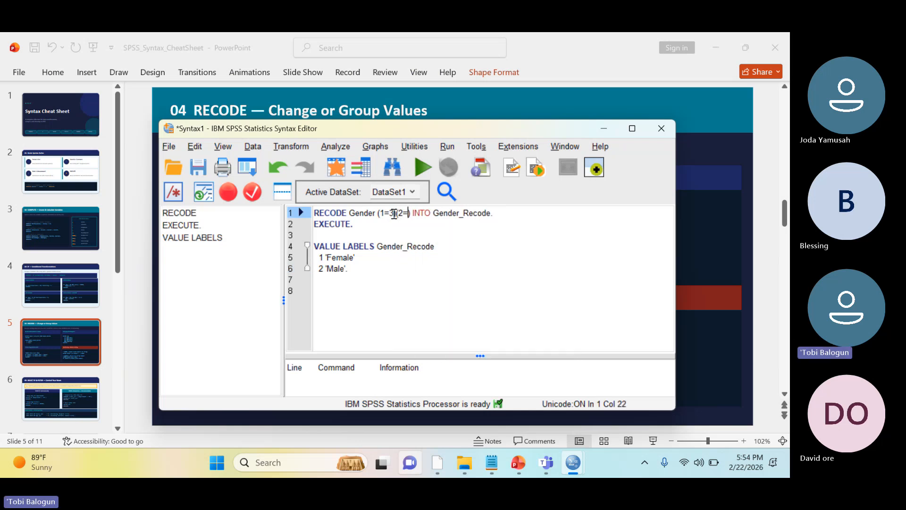
text(4)
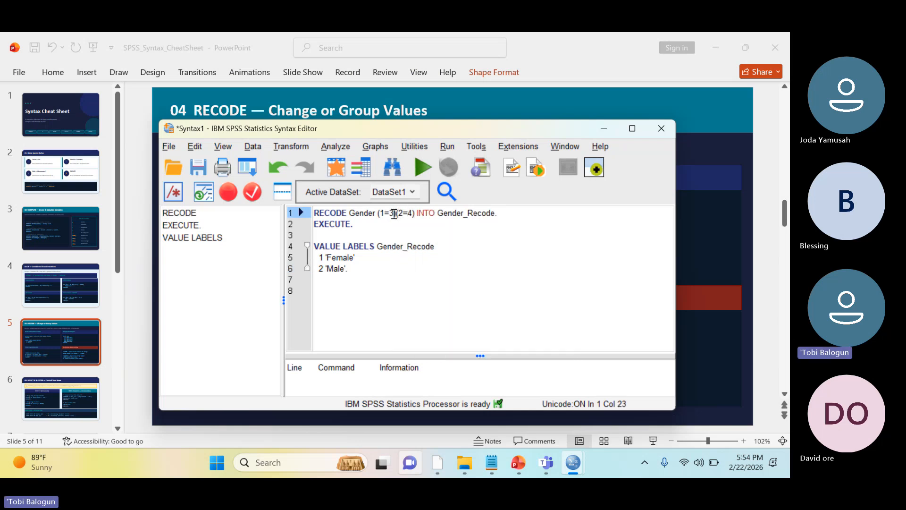
Set the Gender_Recode value labels to 4 'Female' and 3 'Male', and select the whole syntax
click(324, 257)
key(BackSpace)
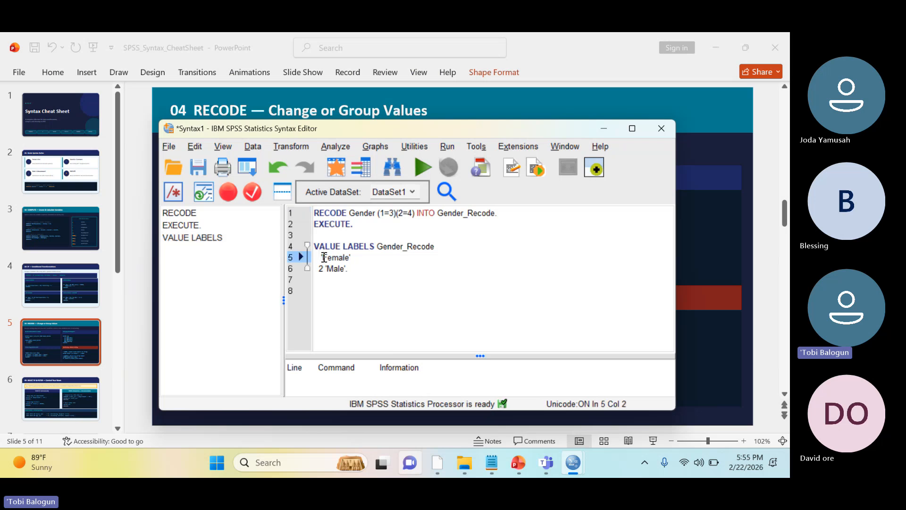
text(4)
key(Down)
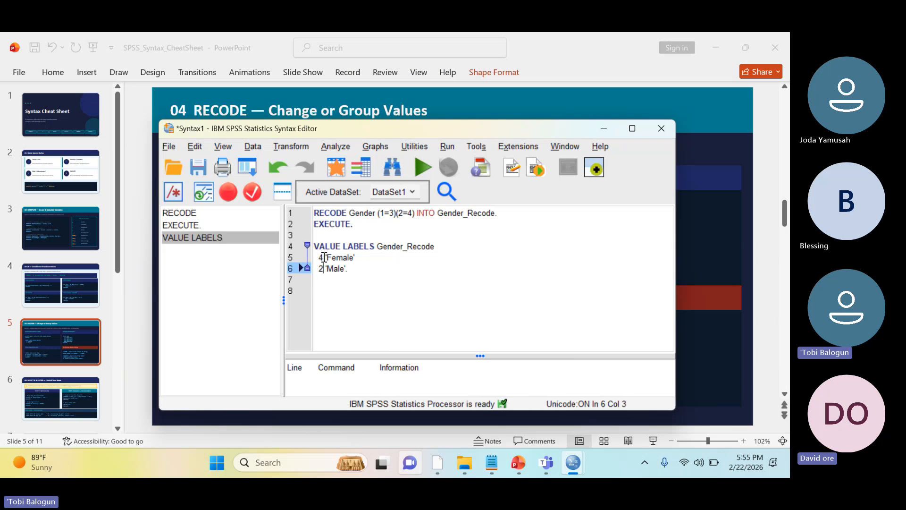
key(BackSpace)
text(3)
key(ctrl+a)
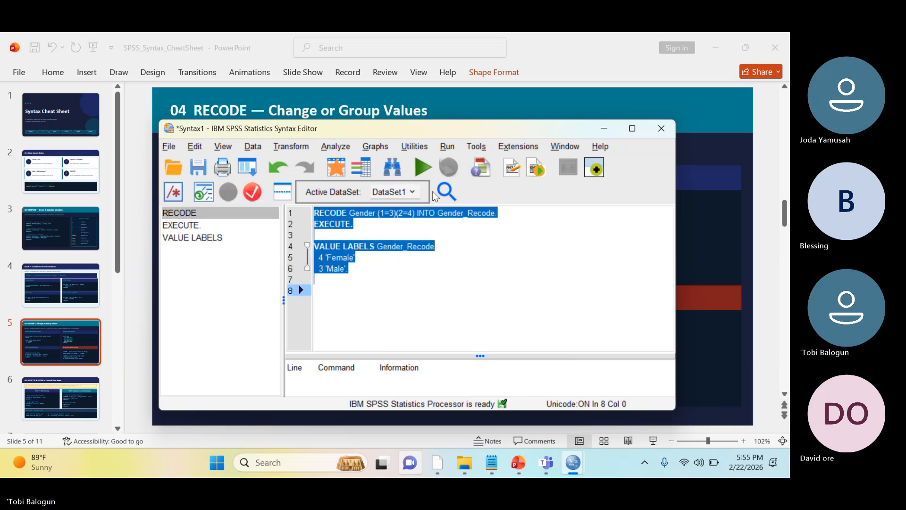
Run the selected Gender_Recode syntax and close the resulting output without saving it
click(424, 164)
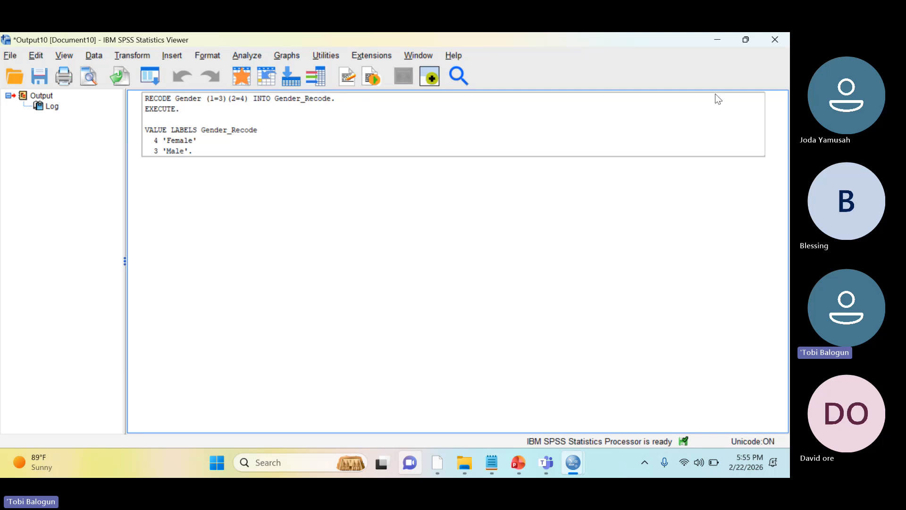
click(779, 46)
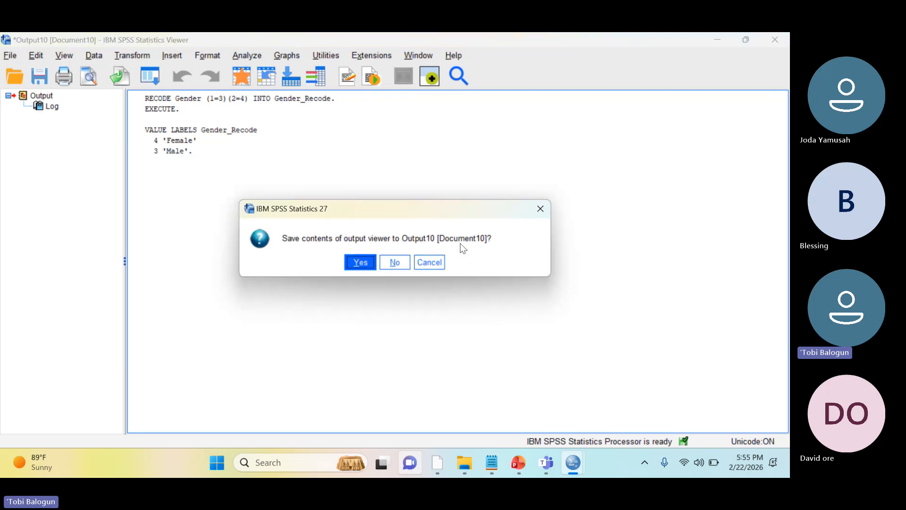
click(389, 263)
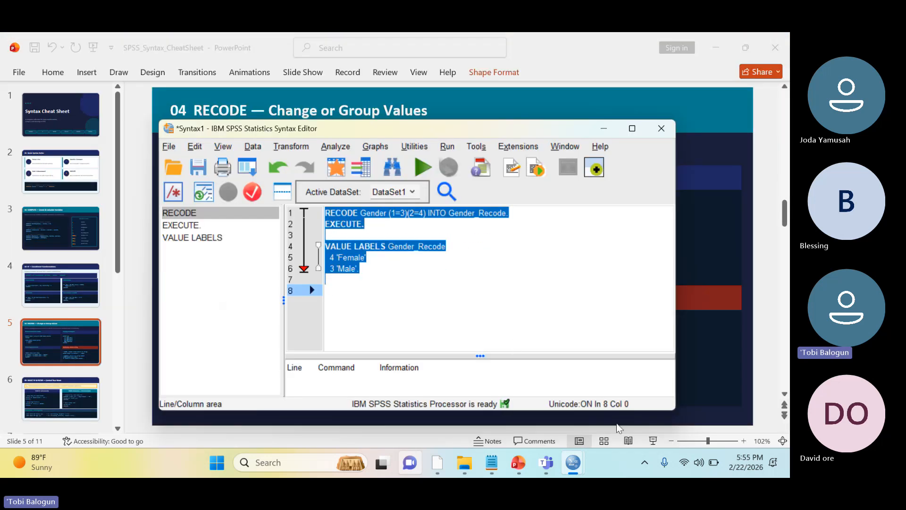
Switch to the Analysis_2.sav data editor and check the Gender_Recode data values and its value labels among the variable definitions
mouse_move(573, 463)
click(537, 393)
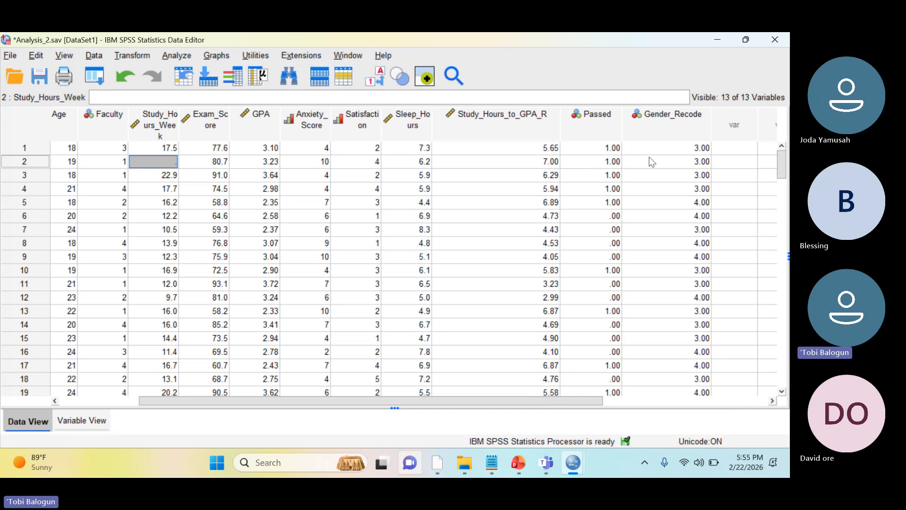
click(669, 148)
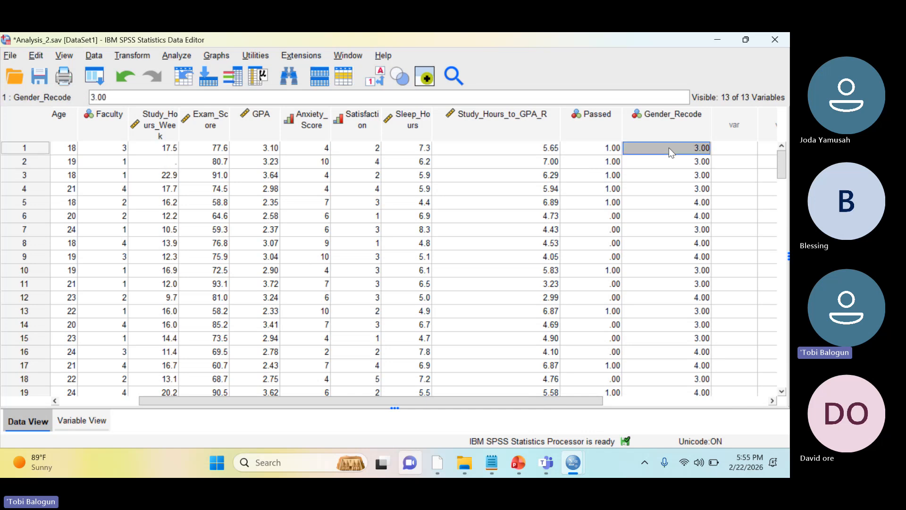
click(87, 401)
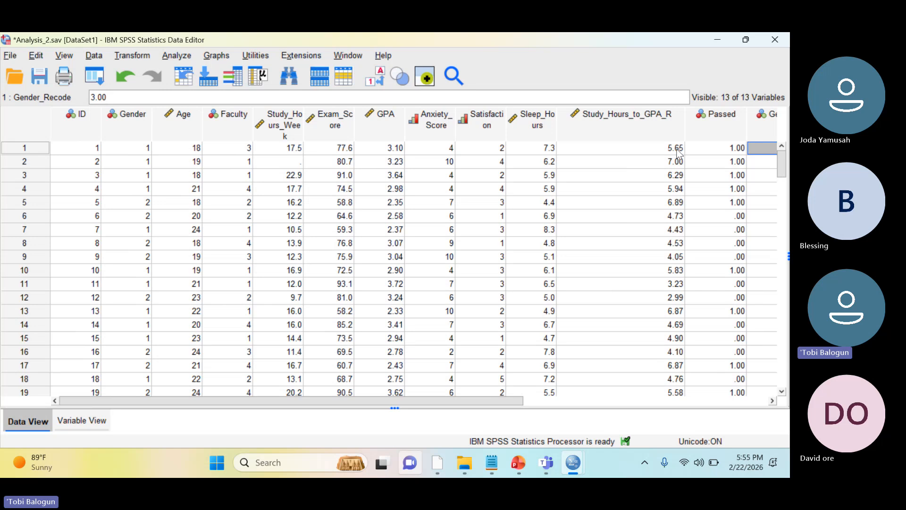
mouse_move(236, 400)
mouse_down()
mouse_move(298, 391)
mouse_move(236, 400)
mouse_up()
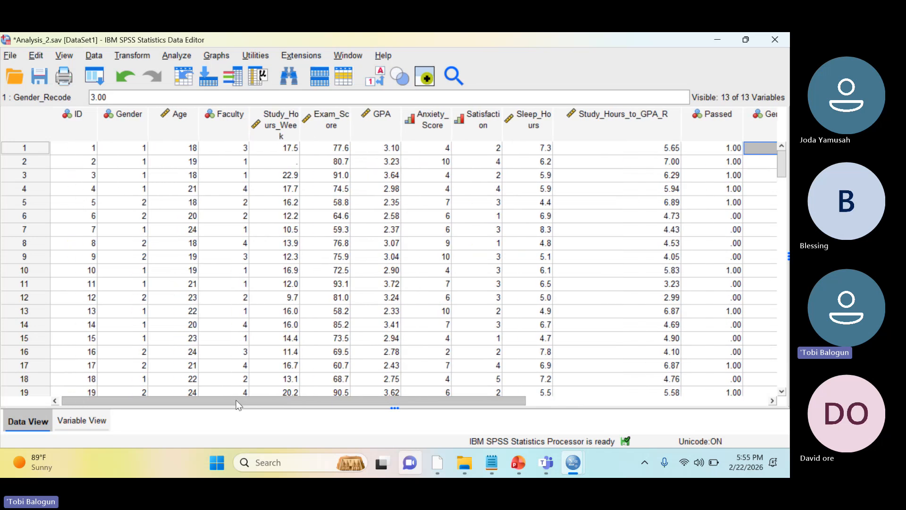
click(83, 420)
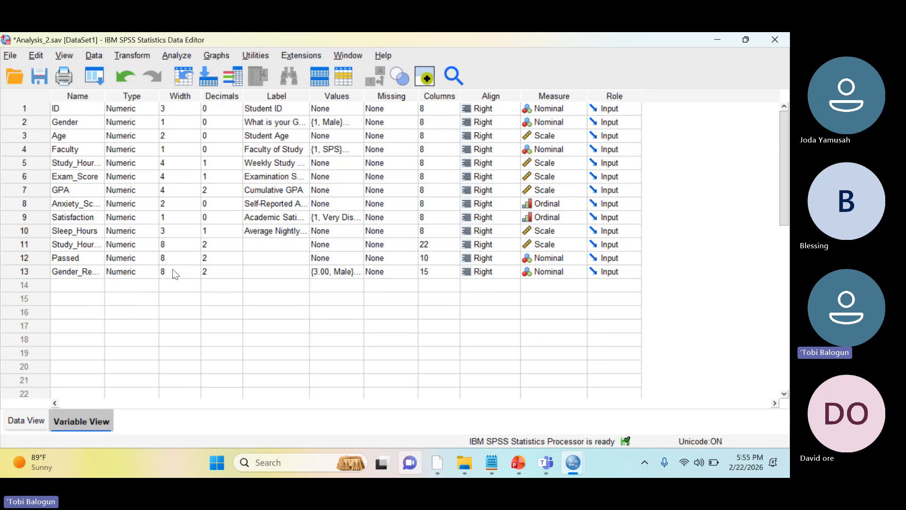
click(329, 276)
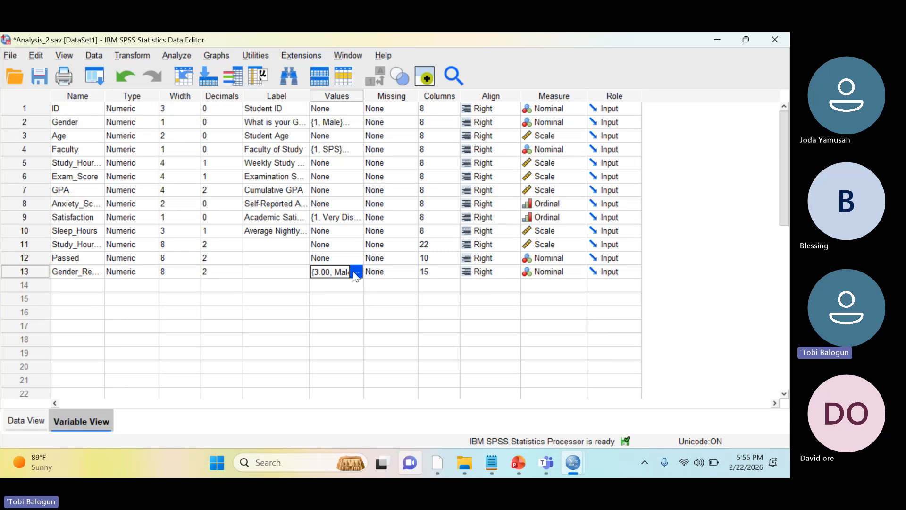
Switch to the SPSS_Syntax_CheatSheet presentation in PowerPoint and view slide 6 on SELECT IF & FILTER
mouse_move(518, 462)
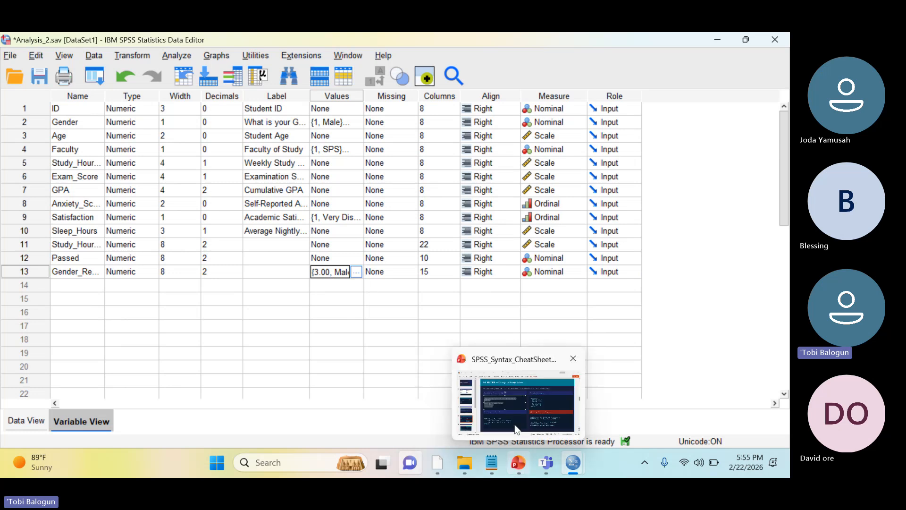
click(514, 408)
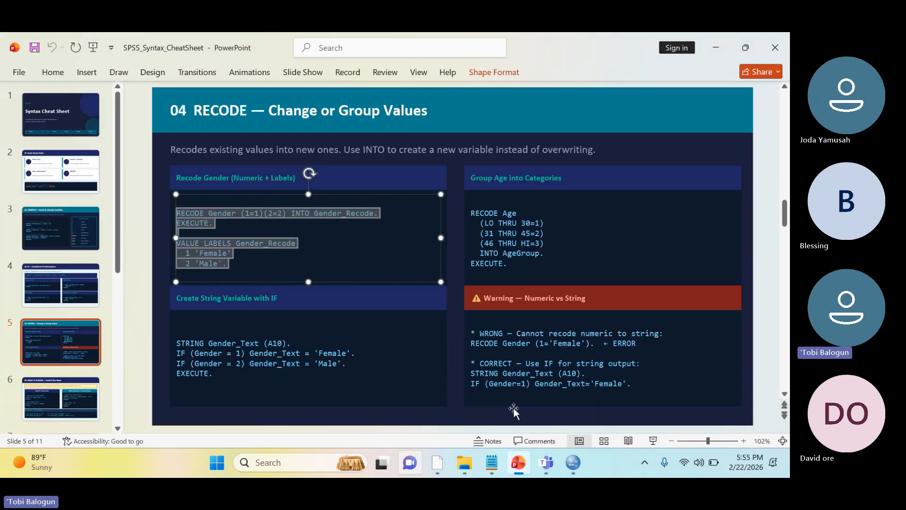
click(338, 259)
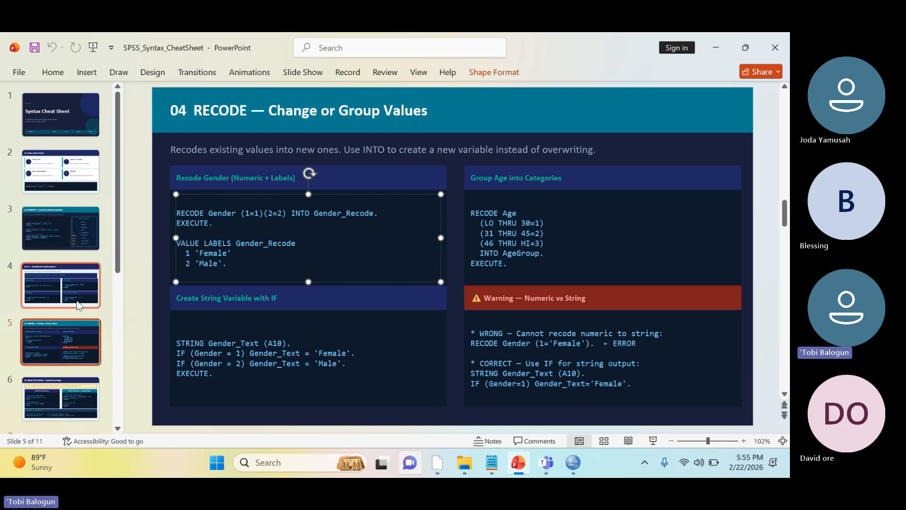
click(71, 344)
key(Down)
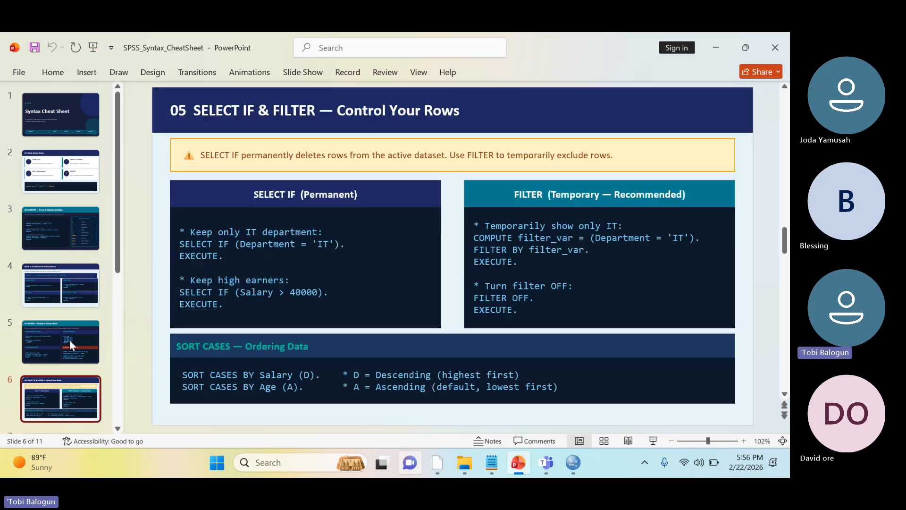
key(Down)
key(Up)
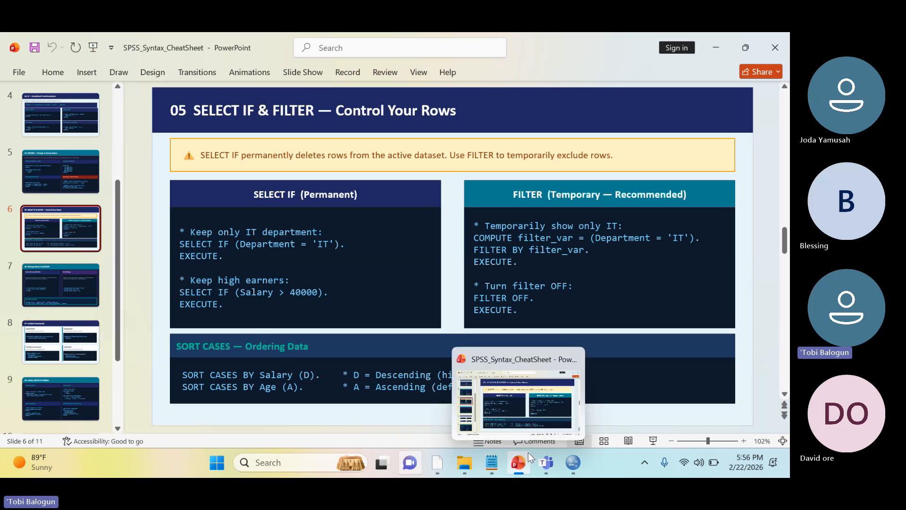
Return to the Analysis_2.sav data editor in SPSS and look at the Gender values in the case data
mouse_move(569, 463)
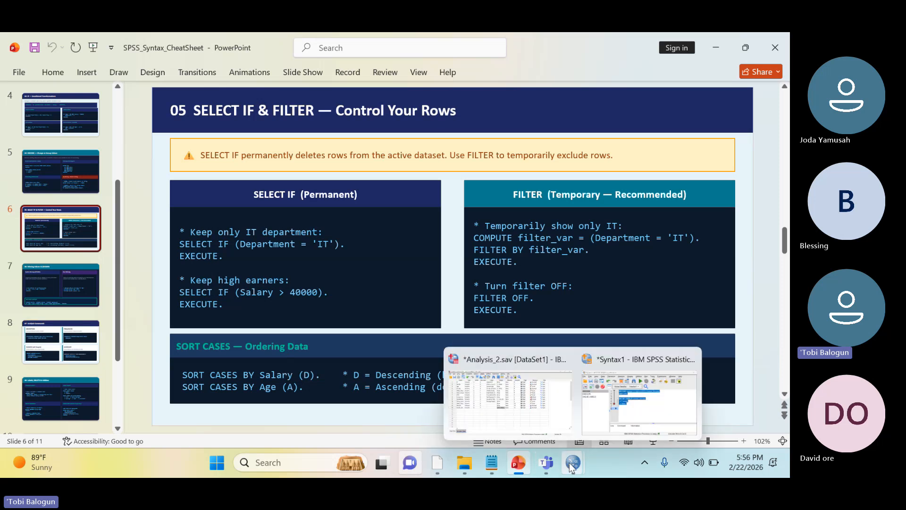
click(536, 375)
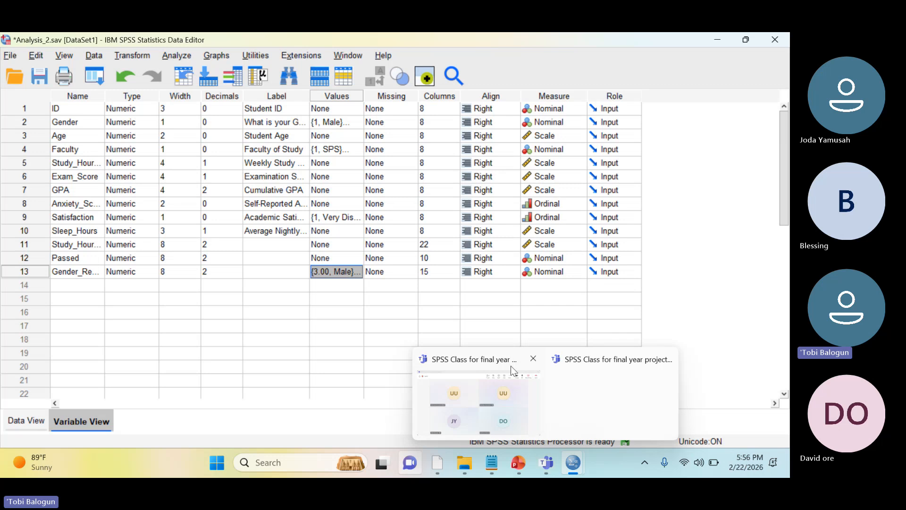
click(22, 419)
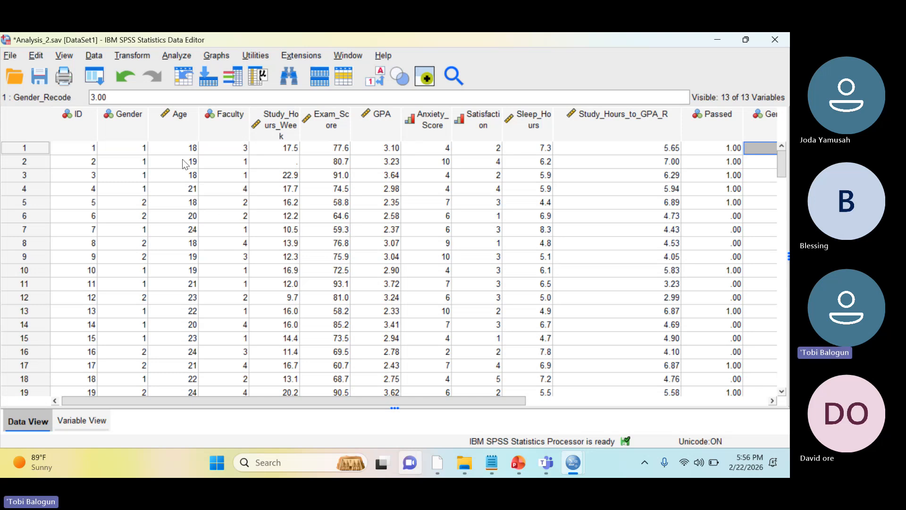
click(140, 149)
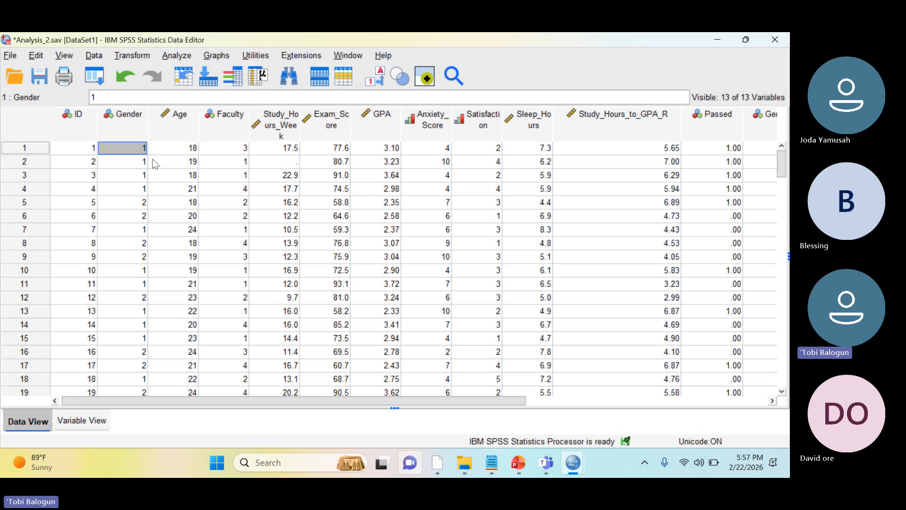
Start Select Cases and choose to select cases only if a condition is satisfied
click(135, 56)
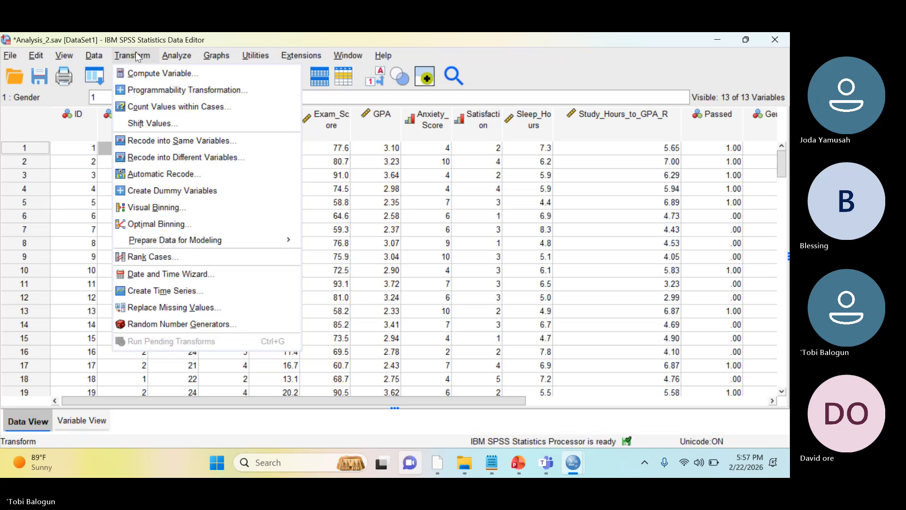
mouse_move(97, 57)
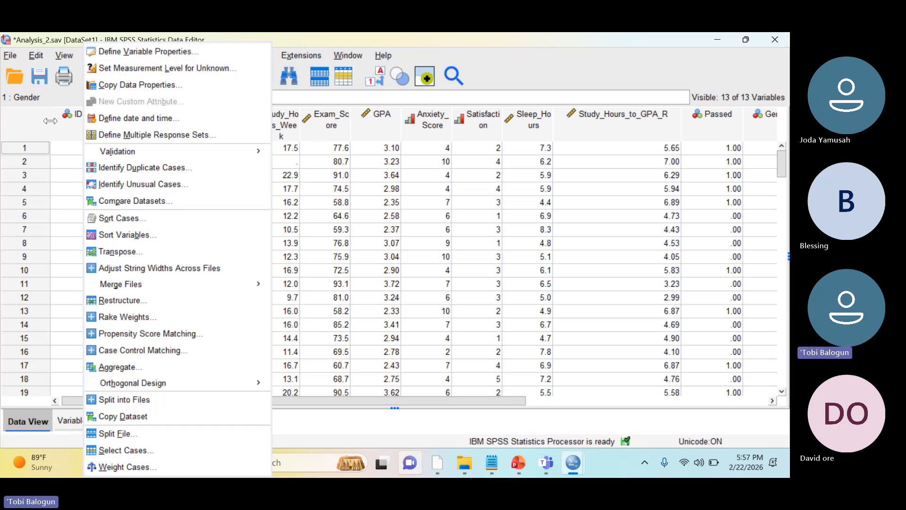
click(90, 59)
click(94, 55)
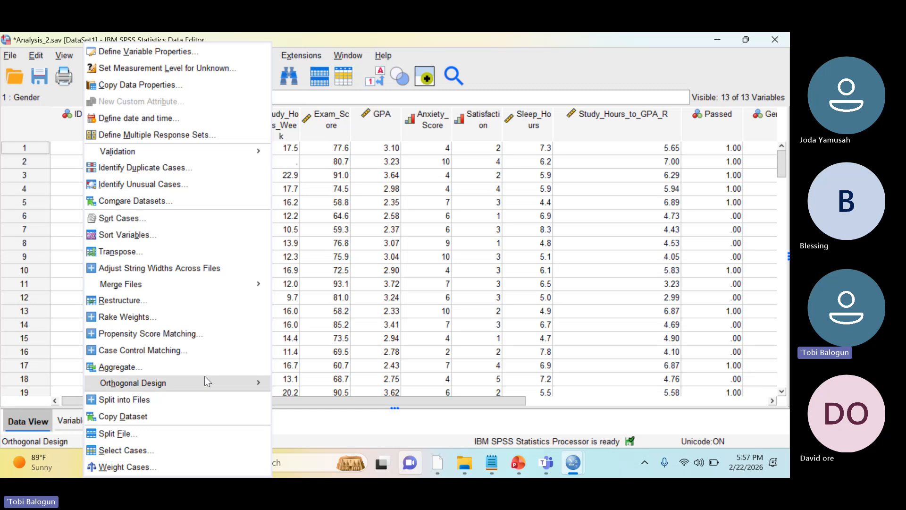
click(155, 449)
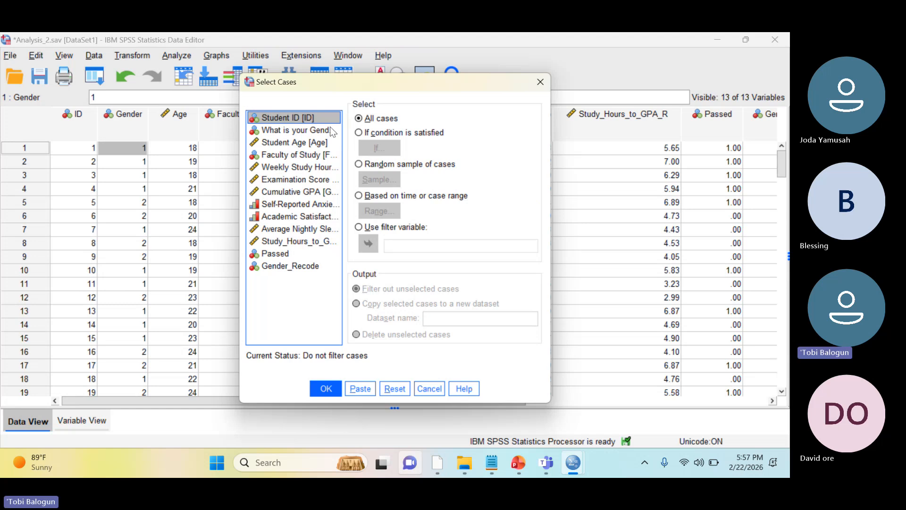
click(359, 132)
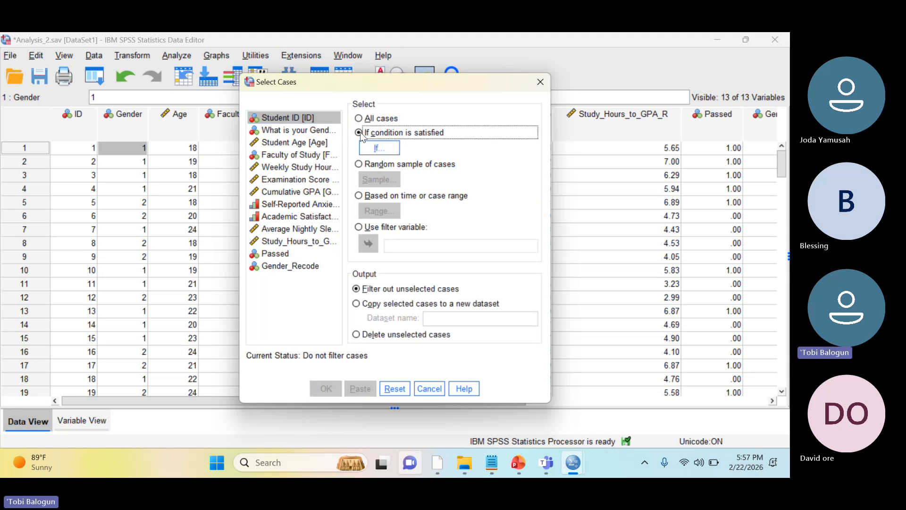
Define the case selection condition as Gender = 1
click(378, 149)
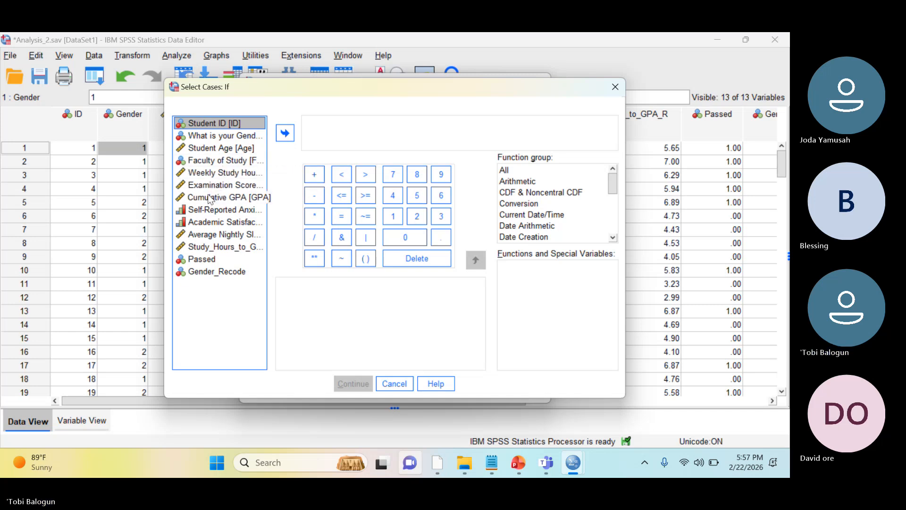
drag(226, 136, 371, 133)
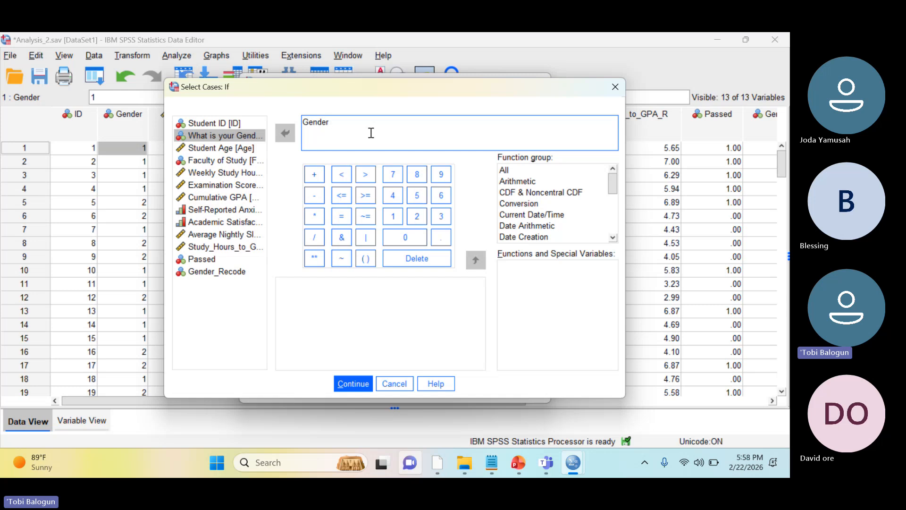
text(= 1)
click(344, 380)
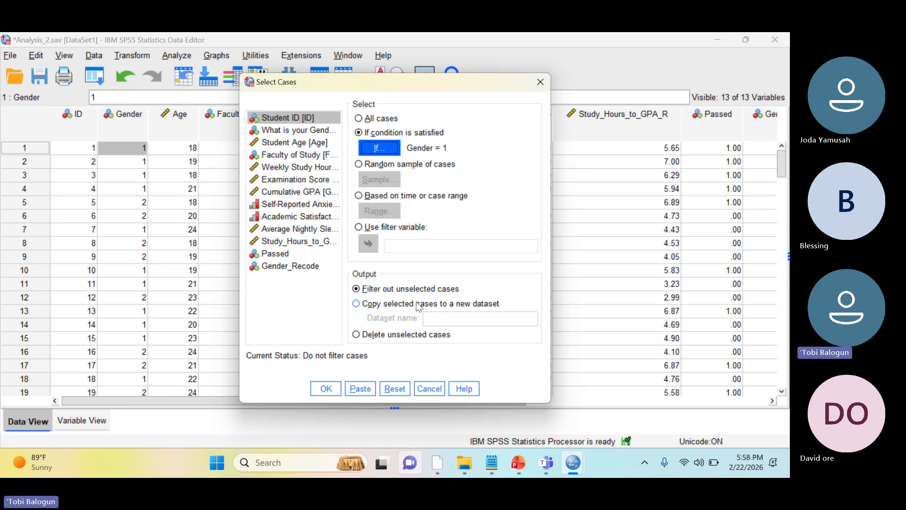
Apply the case selection, filtering out unselected cases, and close the resulting output without saving it
click(325, 389)
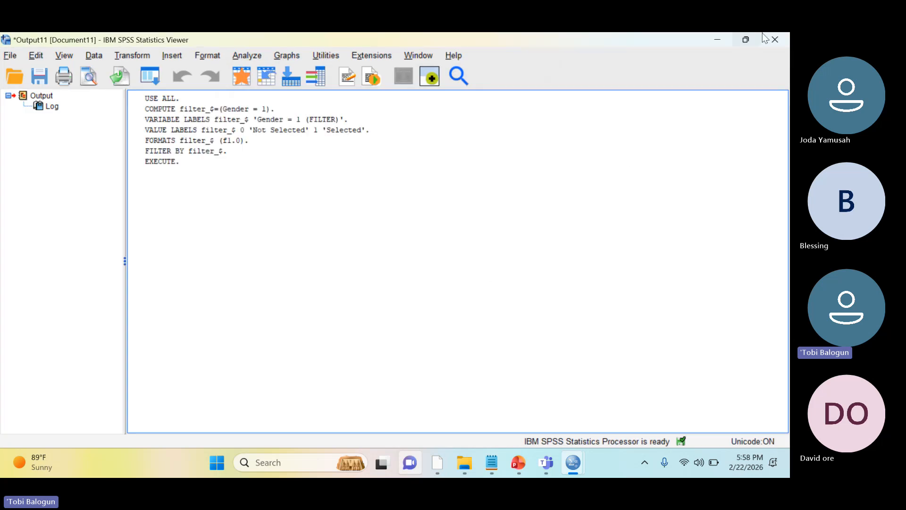
click(780, 41)
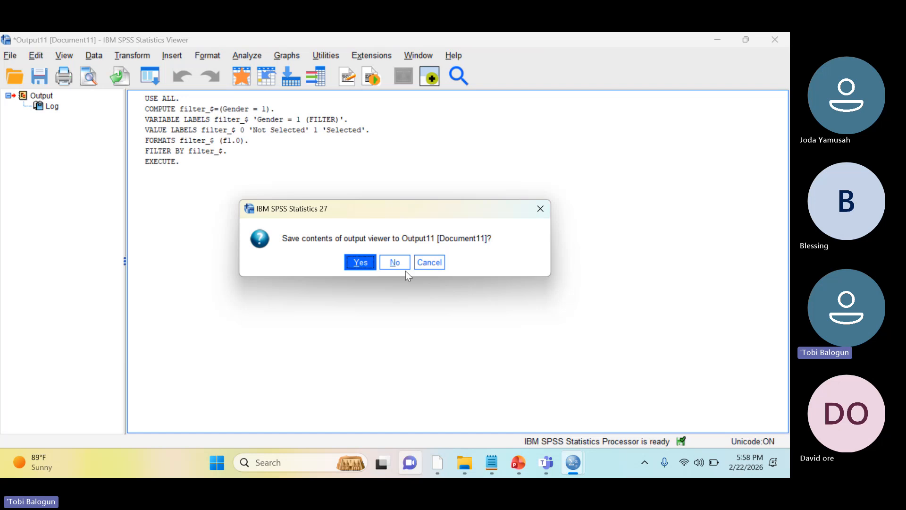
click(396, 263)
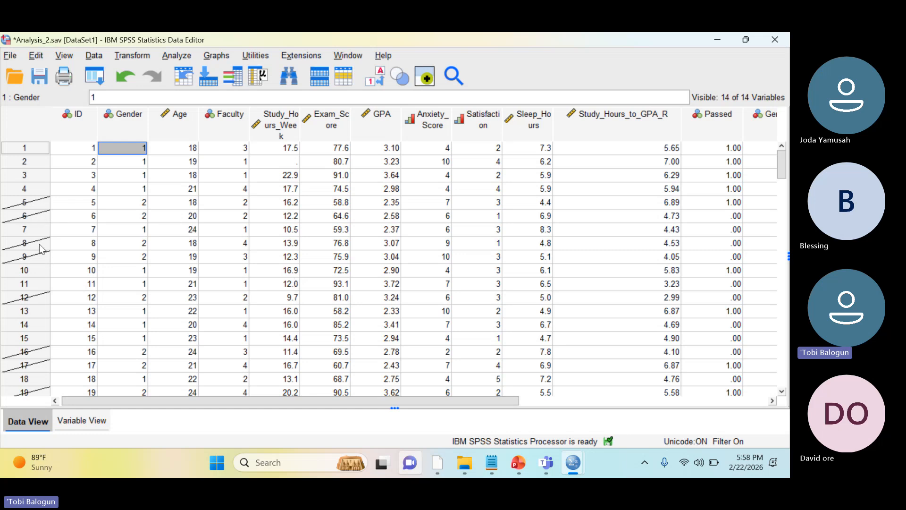
Run Frequencies on the gender variable for the filtered cases, with a bar chart
click(178, 59)
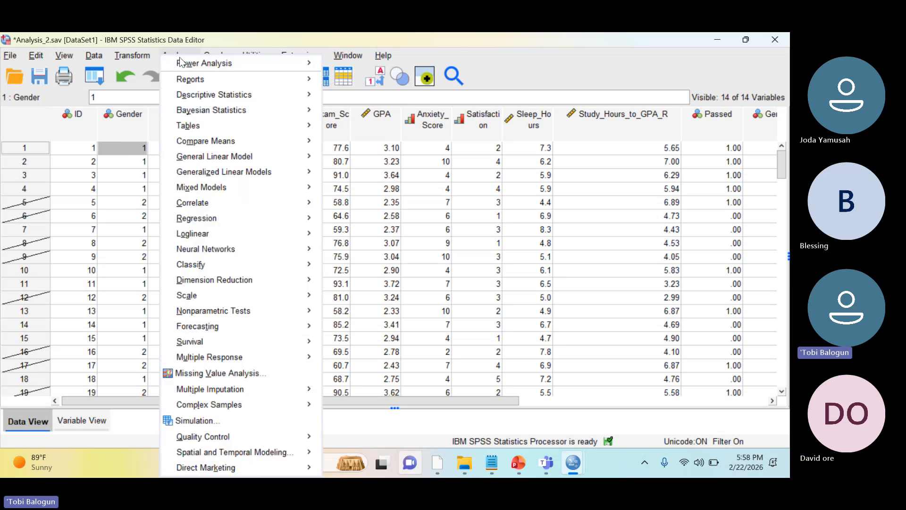
mouse_move(264, 94)
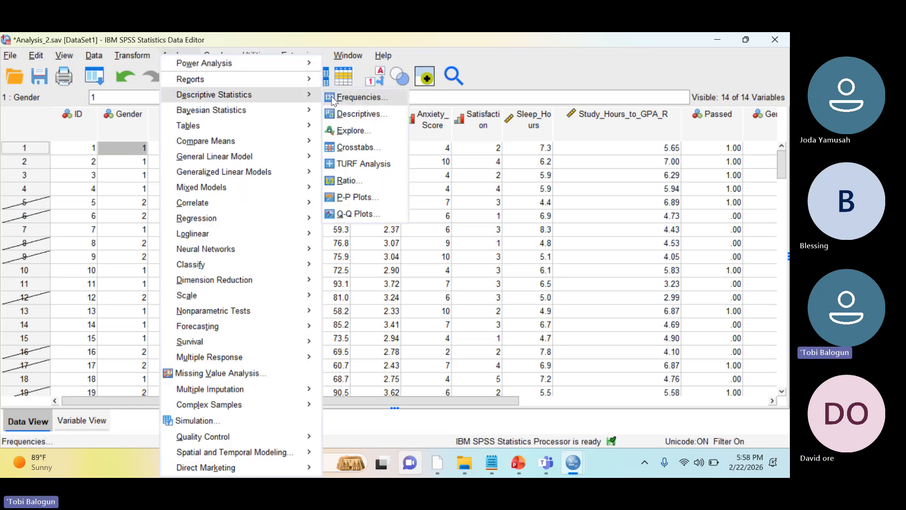
click(331, 96)
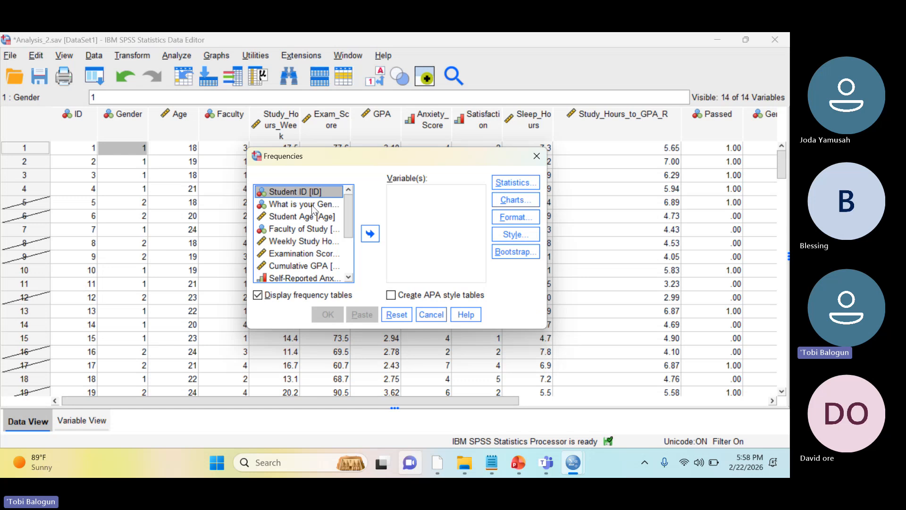
drag(314, 206, 406, 212)
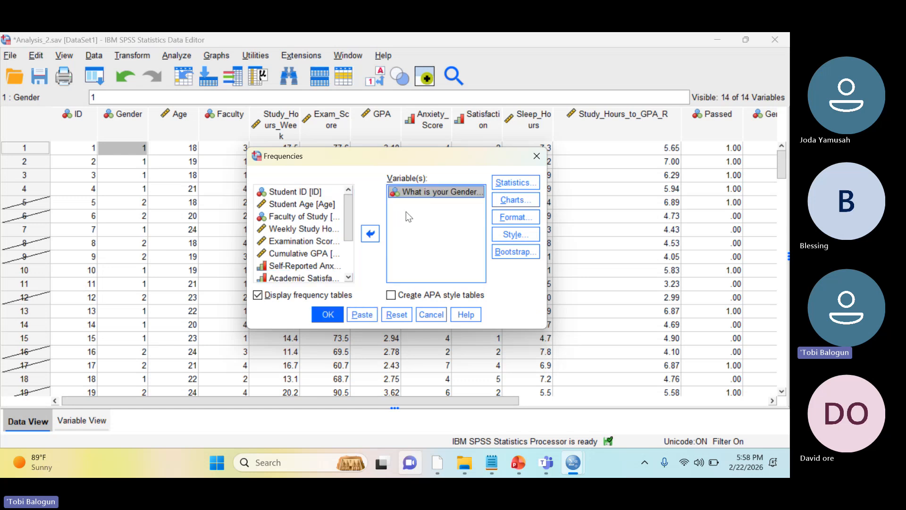
click(501, 202)
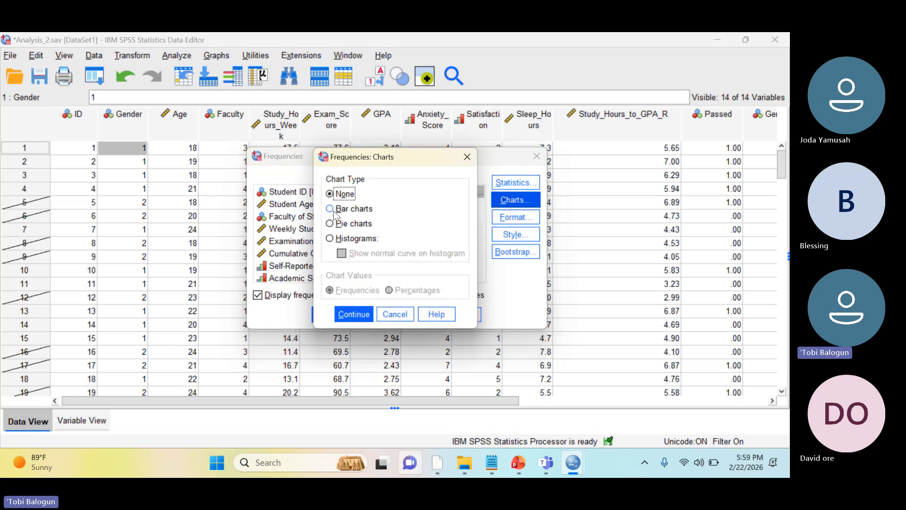
click(334, 210)
click(353, 313)
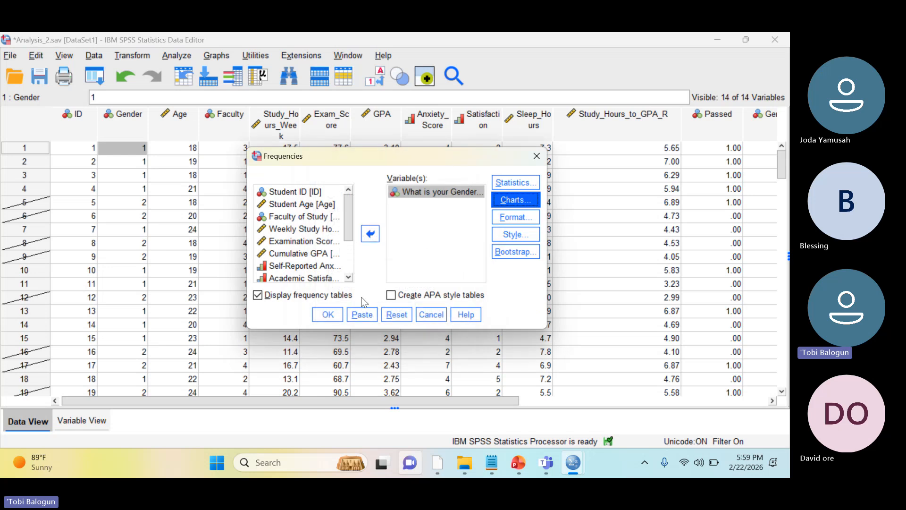
click(328, 314)
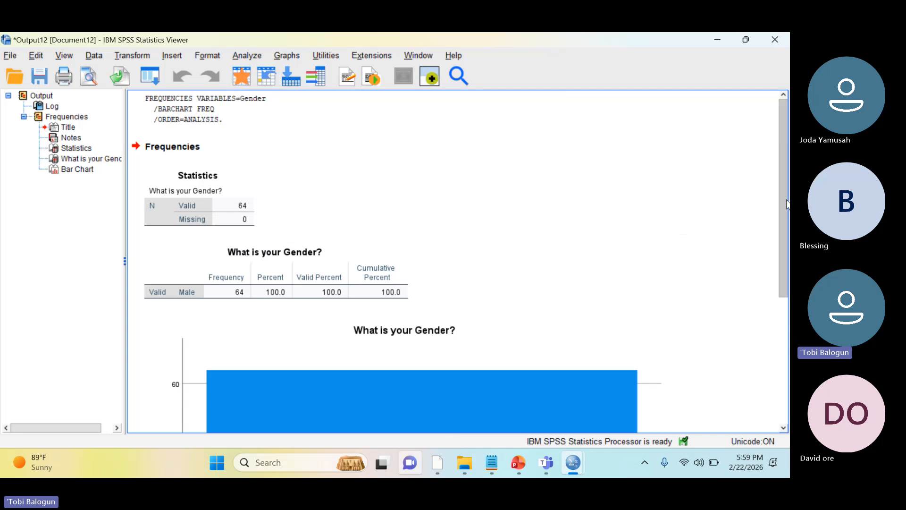
Review the gender frequency table and bar chart against the filtered case data, and close the output without saving it
drag(784, 205, 768, 289)
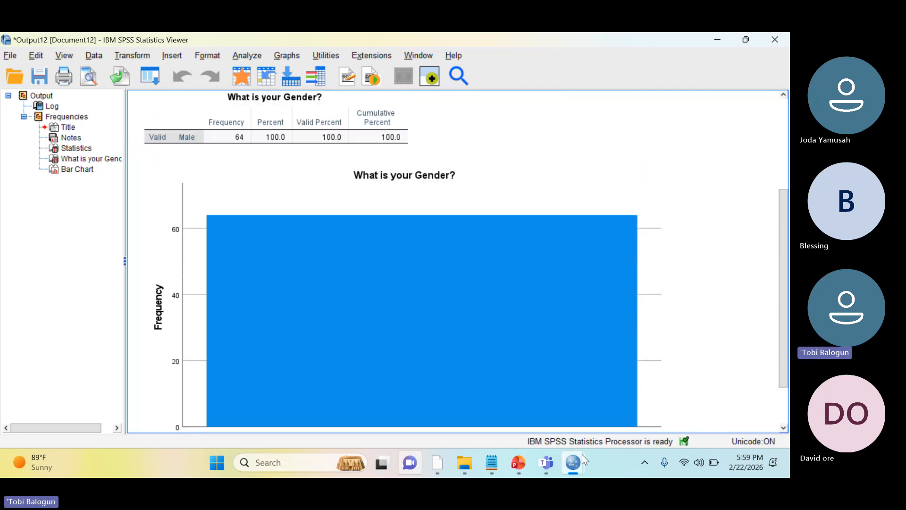
mouse_move(579, 458)
click(475, 409)
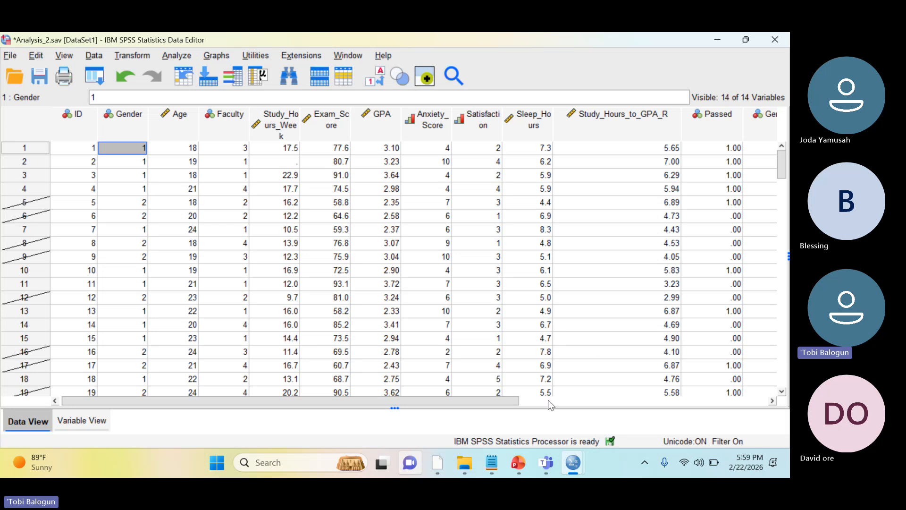
mouse_move(547, 470)
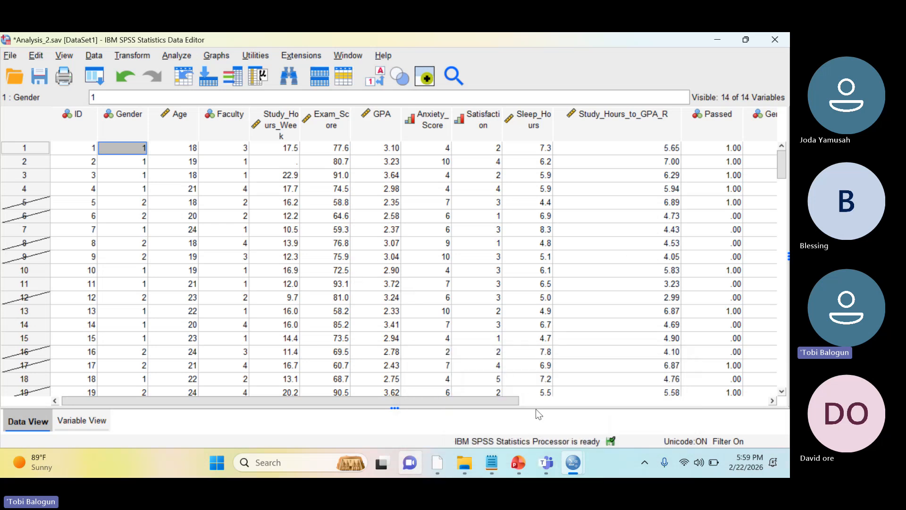
mouse_move(575, 462)
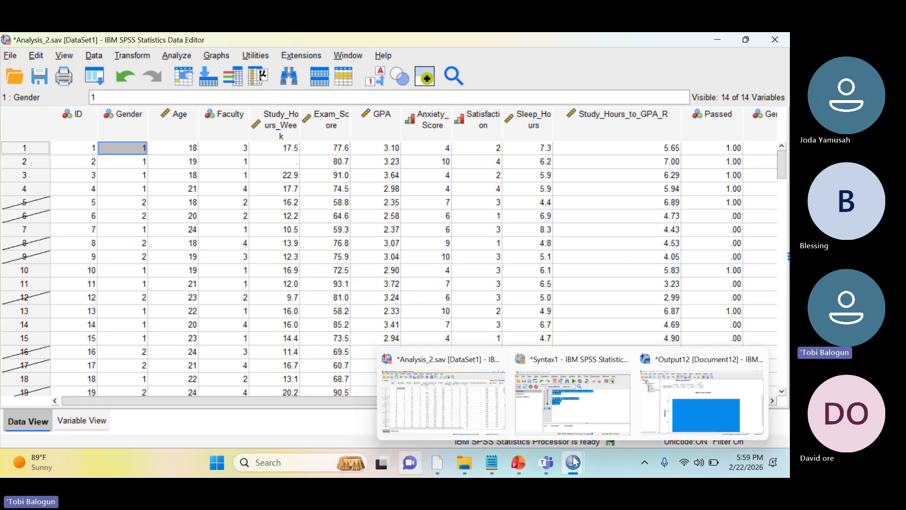
click(717, 392)
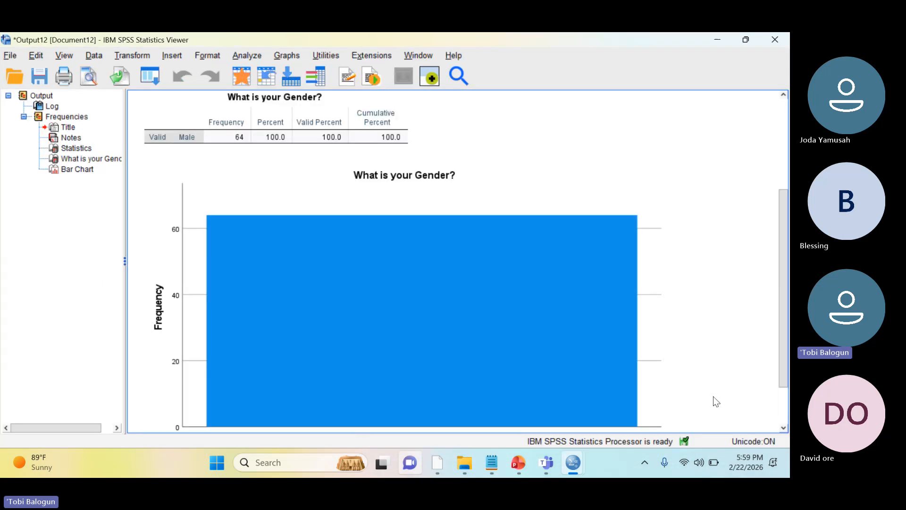
click(774, 39)
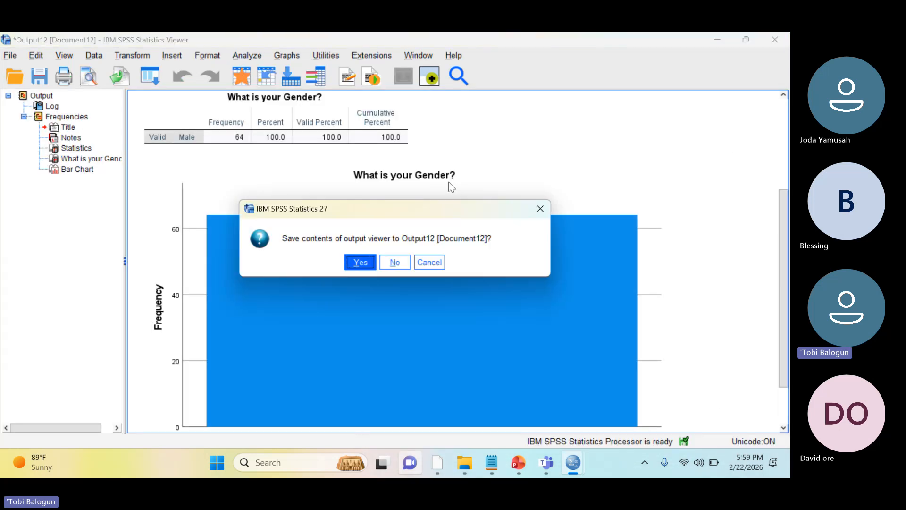
click(398, 263)
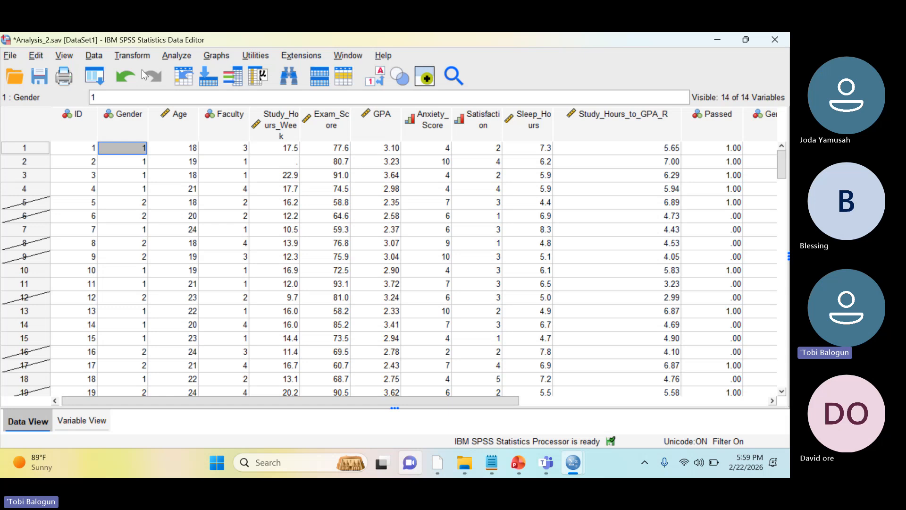
Remove the case filter by setting Select Cases to all cases, and close the resulting output without saving it
click(95, 55)
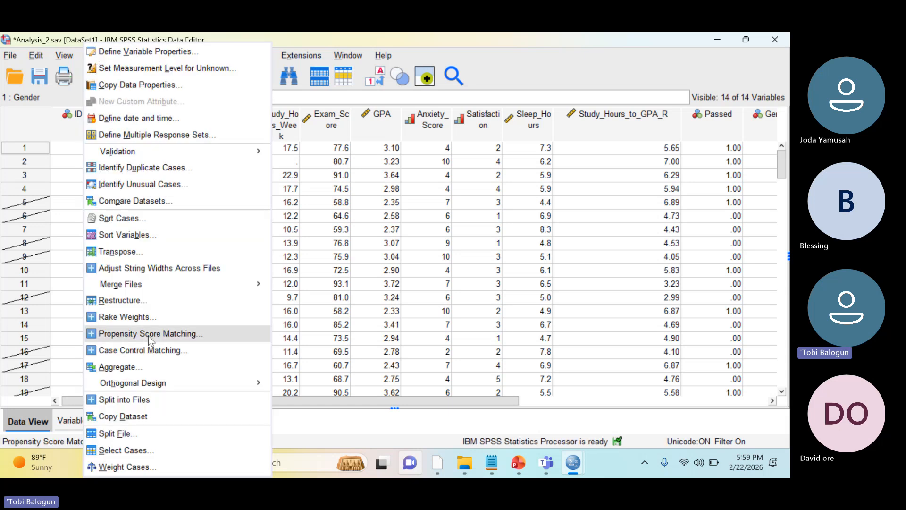
click(125, 451)
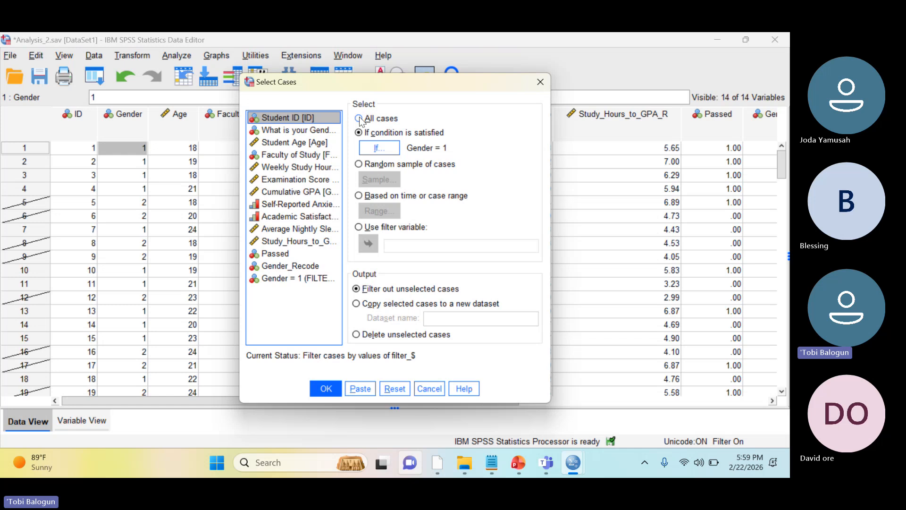
click(360, 119)
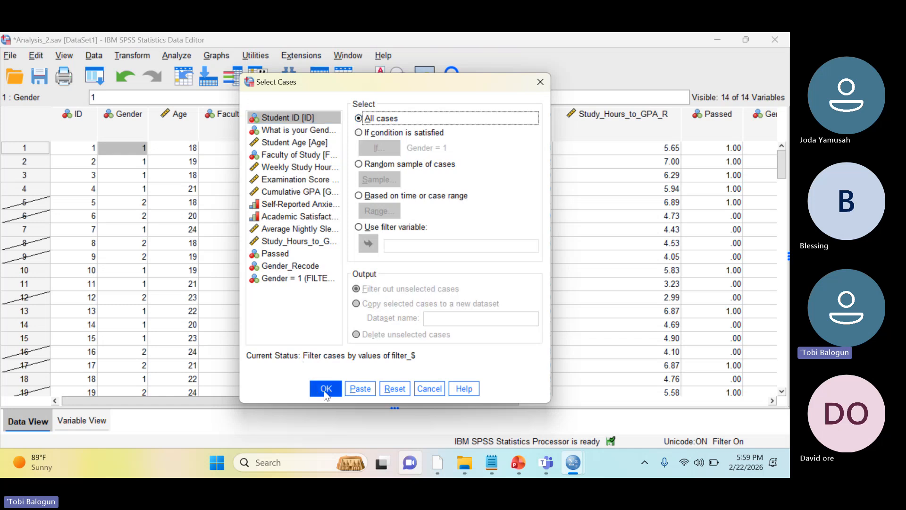
click(325, 389)
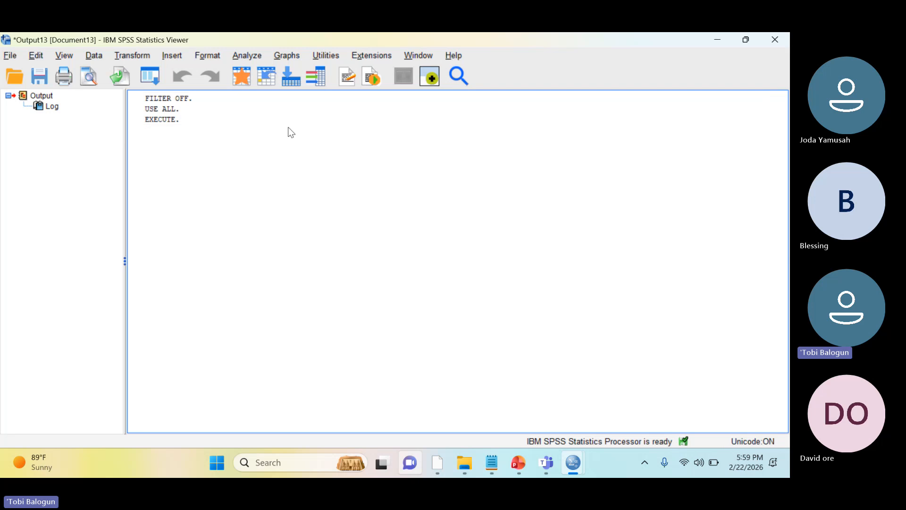
click(775, 39)
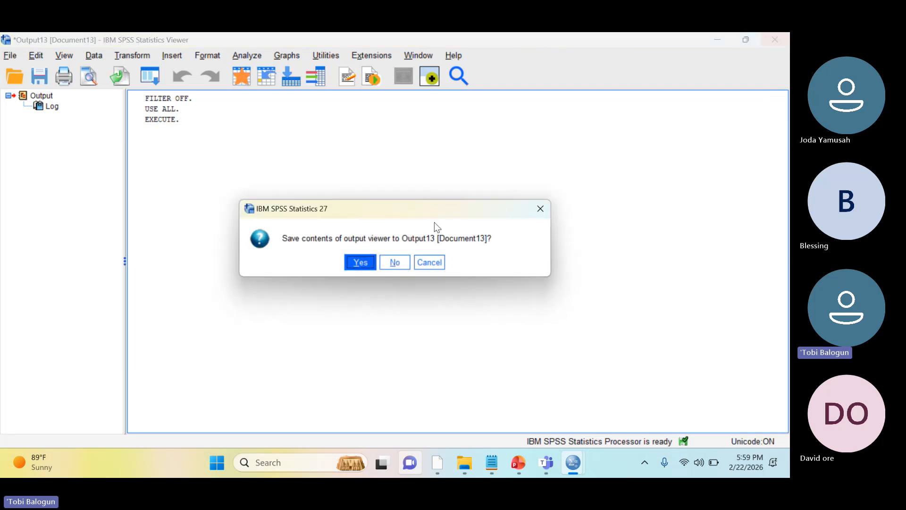
click(390, 264)
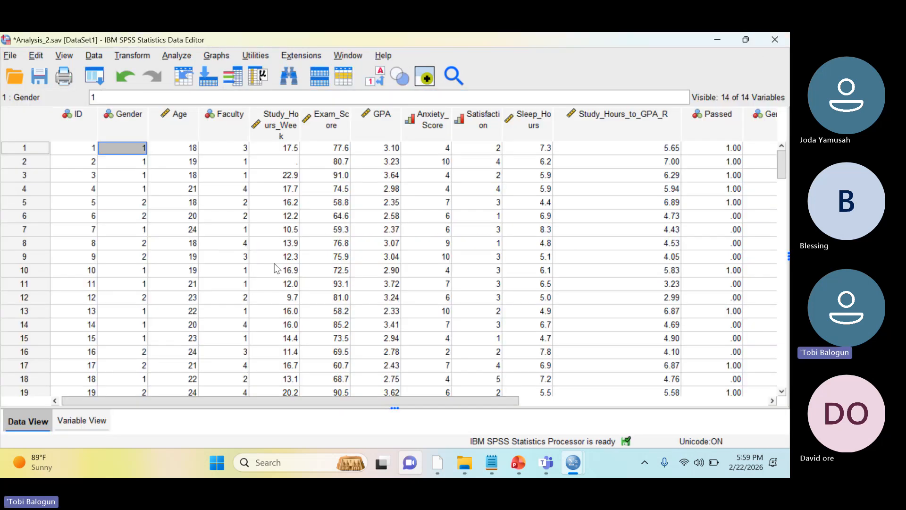
Switch to the SPSS_Syntax_CheatSheet presentation in PowerPoint and copy the three-line temporary filter code, from COMPUTE filter_var to EXECUTE
click(157, 220)
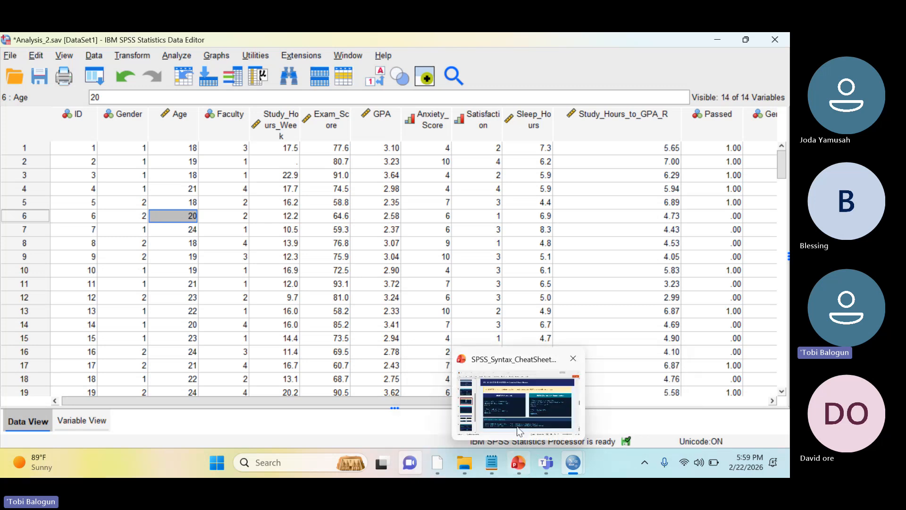
click(520, 399)
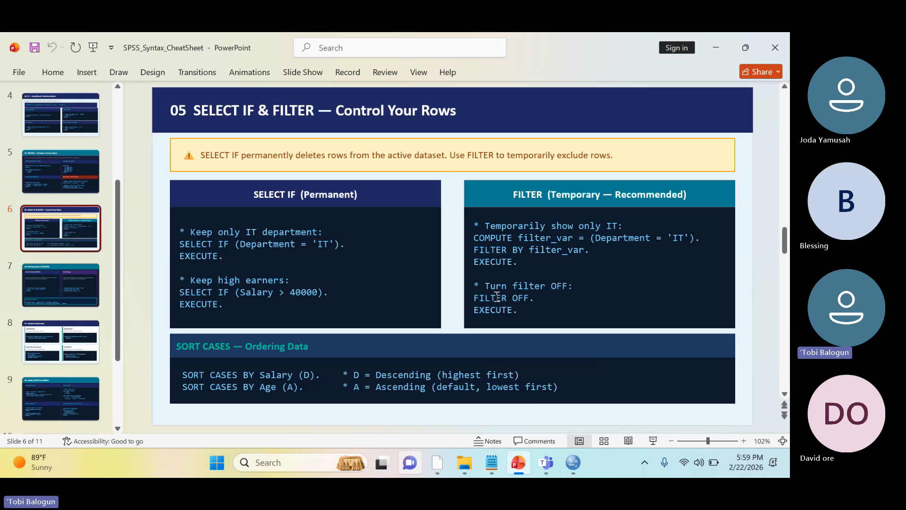
click(495, 255)
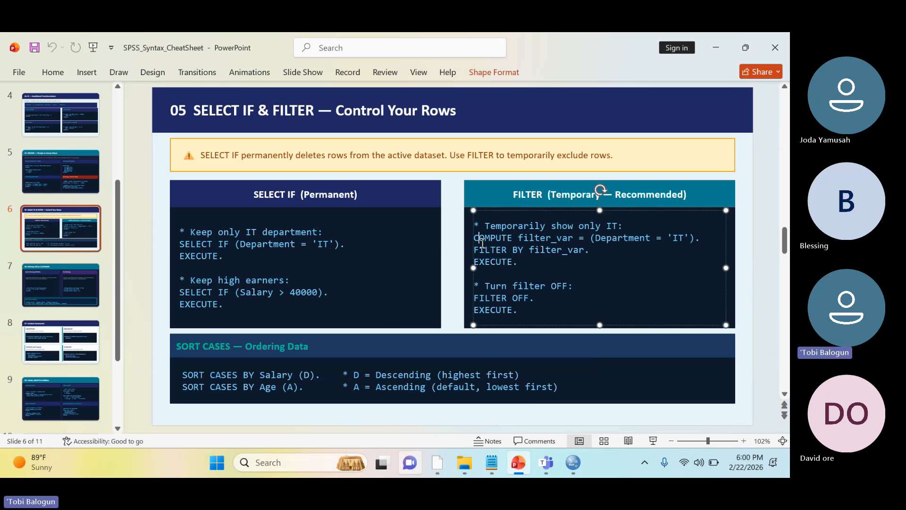
key(shift+Down)
key(shift+Down)
key(shift+Down)
key(ctrl+c)
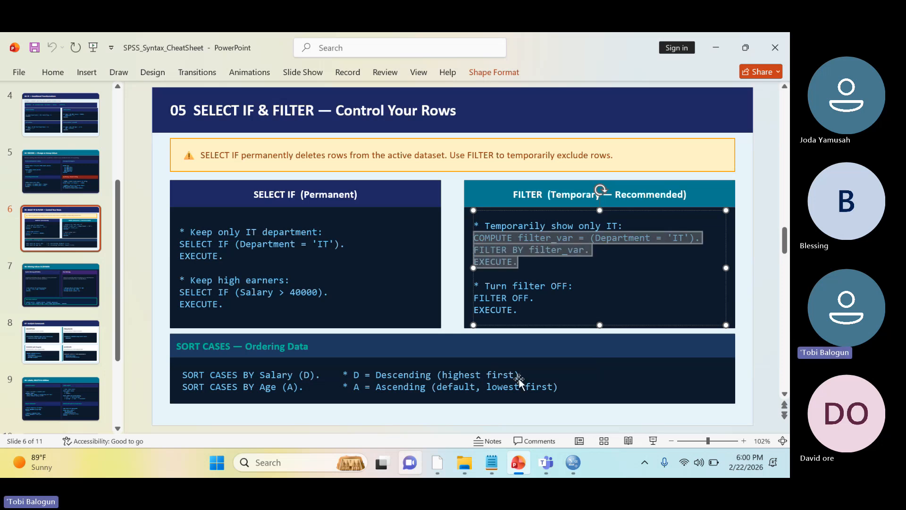
Switch to the SPSS syntax editor and replace all existing syntax with the copied filter code
mouse_move(572, 462)
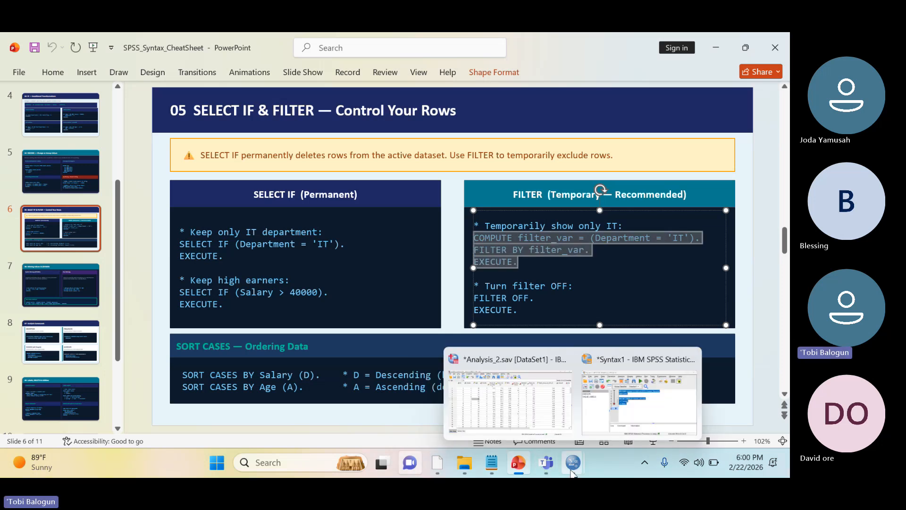
click(640, 396)
click(452, 258)
key(ctrl+a)
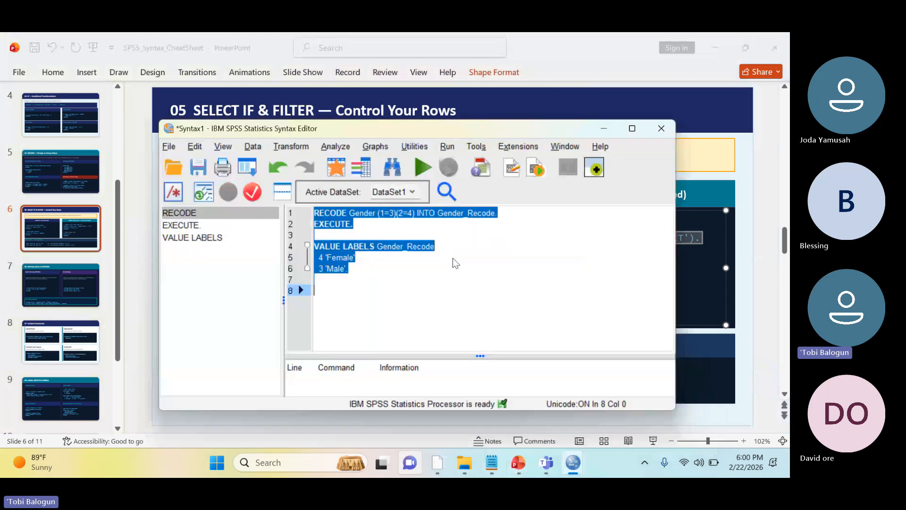
key(Delete)
key(ctrl+v)
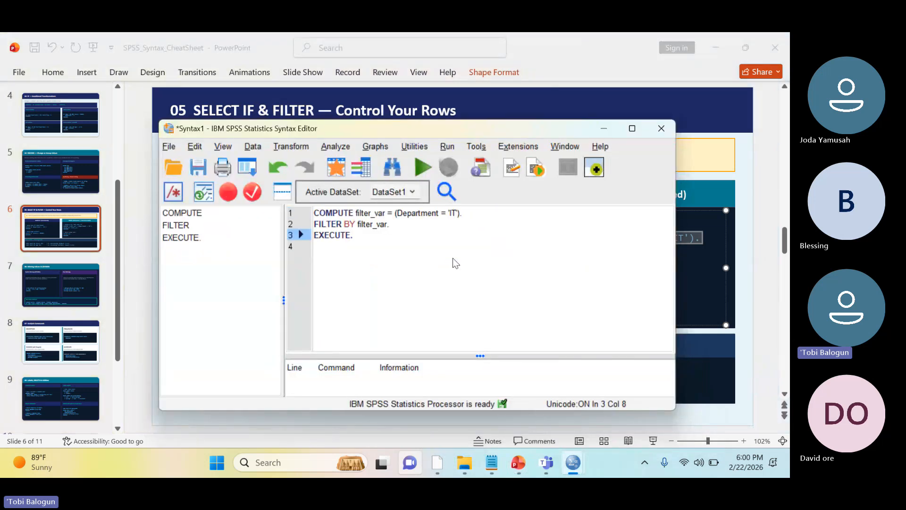
Replace the variable Department with Gender in the COMPUTE filter_var line
key(Up)
key(Up)
key(Right)
key(Right)
key(Right)
key(Right)
key(Right)
key(Right)
key(Right)
key(Right)
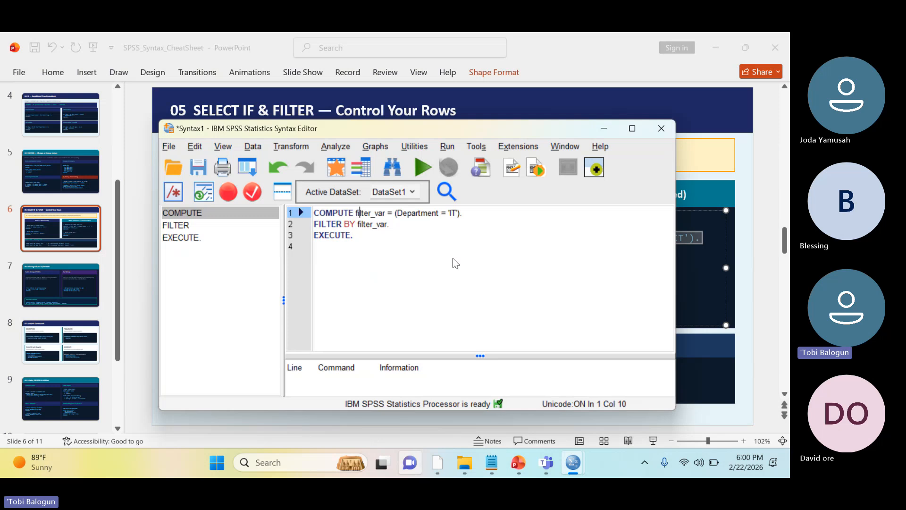
key(Right)
key(Right)
key(Right)
key(Right)
key(Right)
key(Right)
key(shift+Right)
key(shift+Right)
key(shift+Right)
key(shift+Right)
key(shift+Right)
key(shift+Right)
key(shift+Right)
key(shift+Right)
key(shift+Right)
key(shift+Right)
key(Delete)
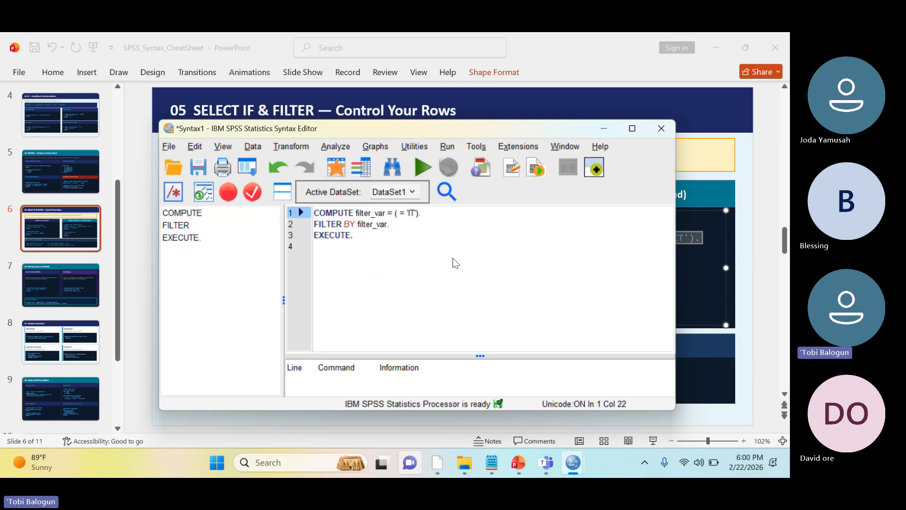
text(Gen)
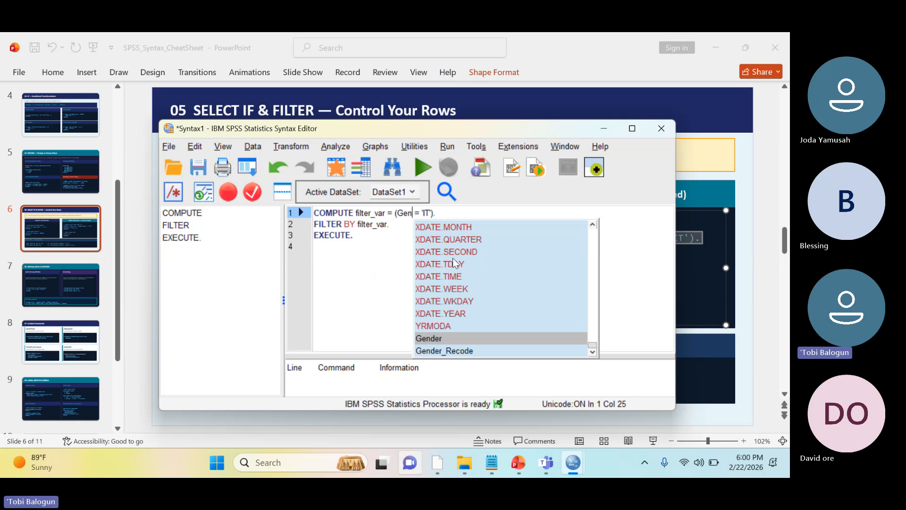
key(BackSpace)
key(BackSpace)
text(Gend)
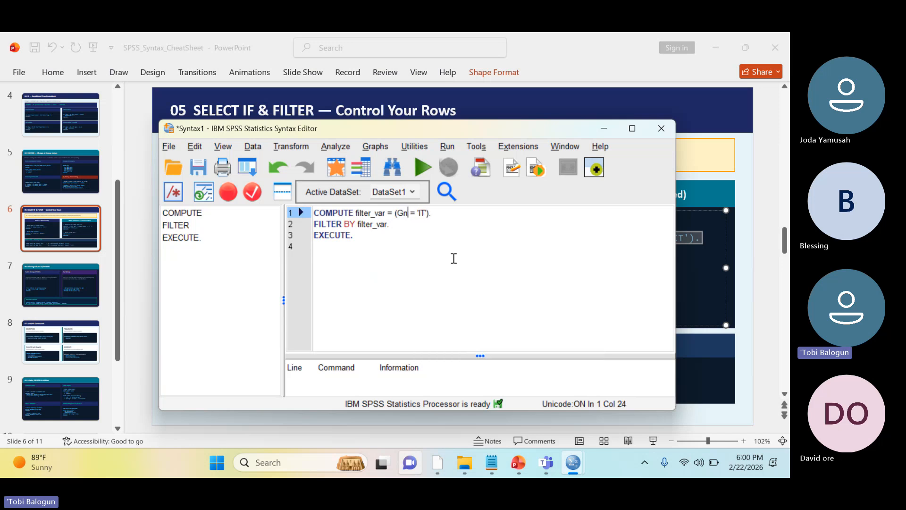
text(er)
Replace the comparison value 'IT' with 1 so the COMPUTE condition reads (Gender = 1)
key(Right)
key(Right)
key(Right)
key(Right)
key(Right)
key(Right)
key(Right)
key(BackSpace)
key(BackSpace)
key(BackSpace)
key(BackSpace)
text(1)
key(Right)
key(Down)
key(Down)
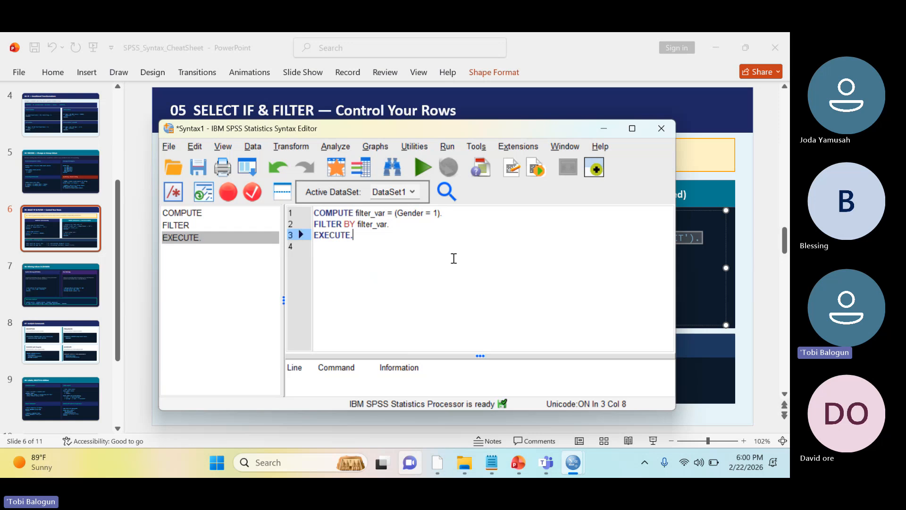
Run the complete filter syntax and return to the Analysis_2.sav data editor to check which cases are filtered out
key(Up)
key(Up)
key(Down)
key(Down)
key(Return)
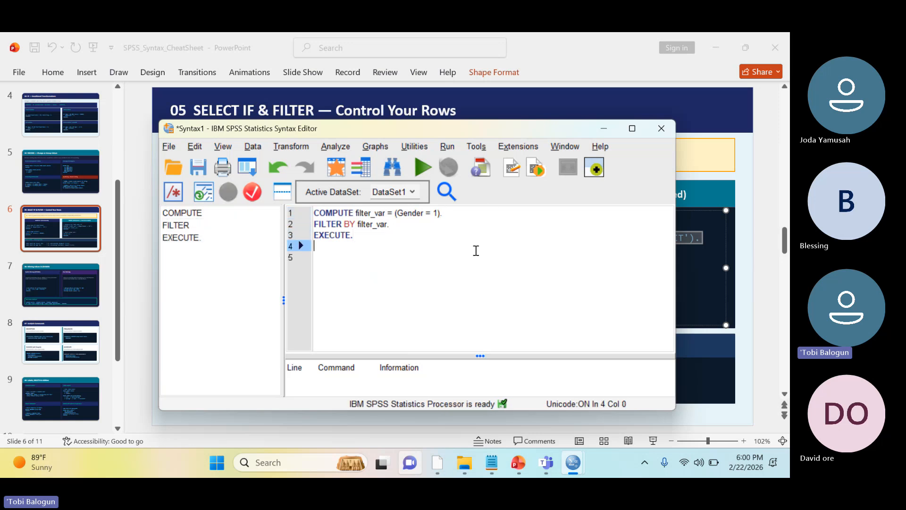
key(ctrl+a)
click(422, 168)
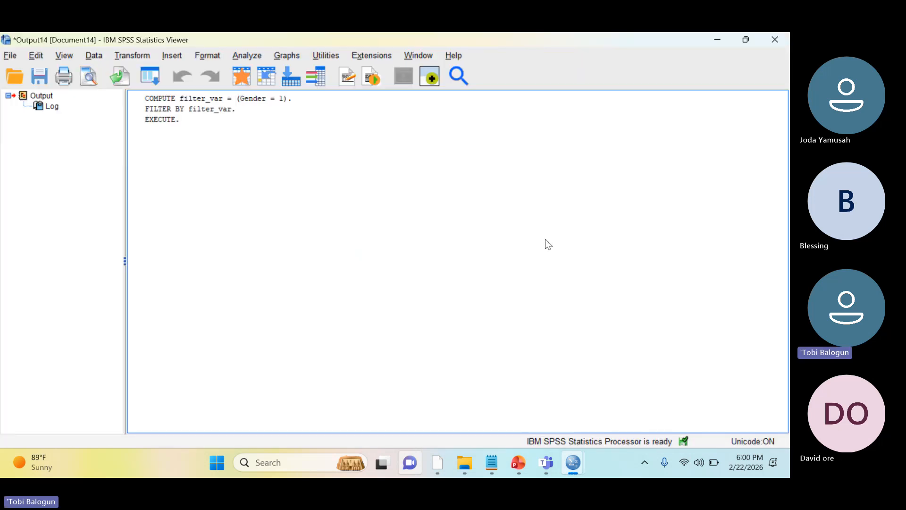
mouse_move(573, 462)
click(427, 387)
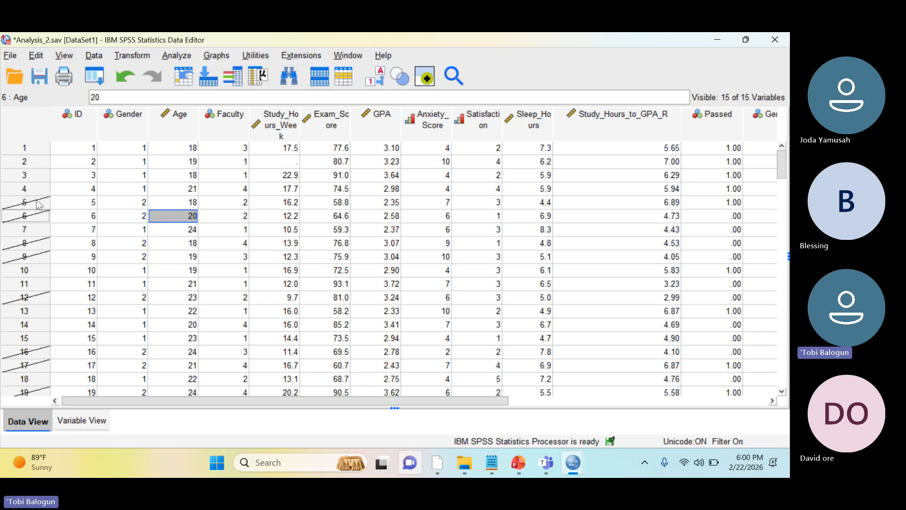
drag(173, 205, 484, 363)
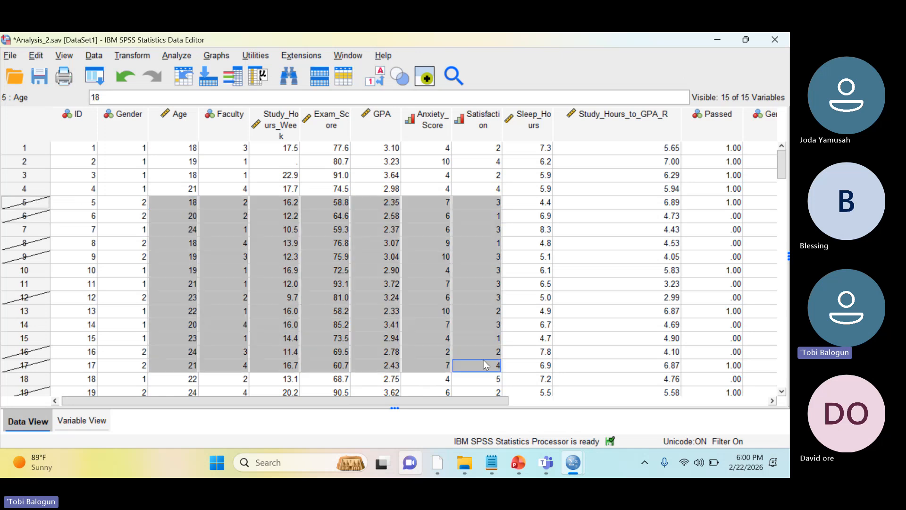
click(342, 189)
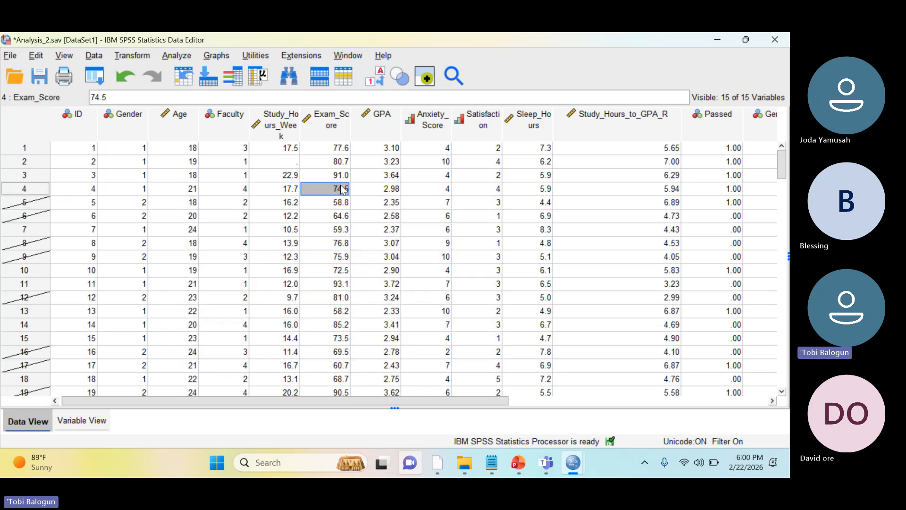
click(92, 56)
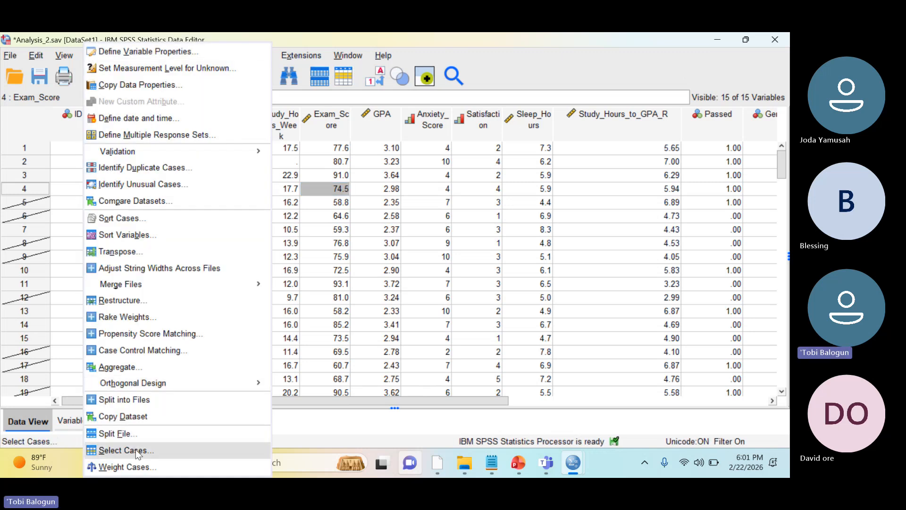
click(348, 197)
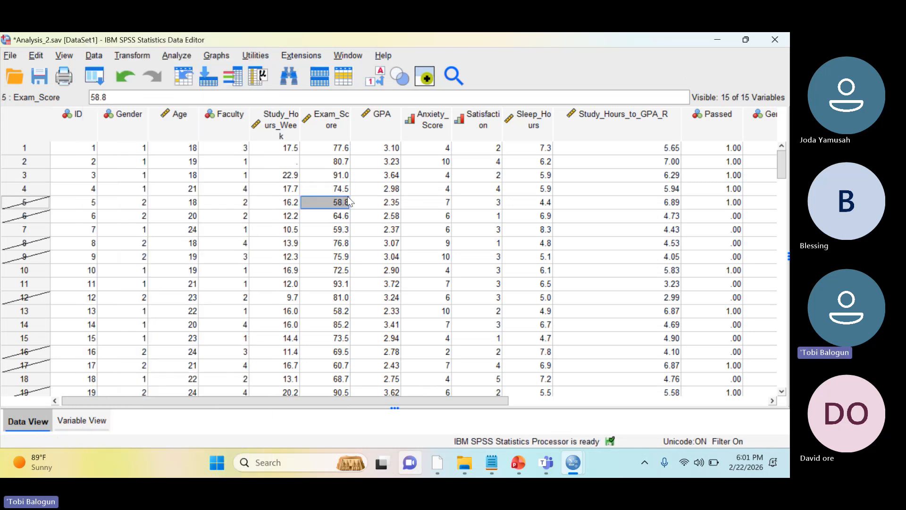
Switch to the PowerPoint syntax cheat sheet and copy the FILTER OFF and EXECUTE lines from the FILTER example
click(520, 463)
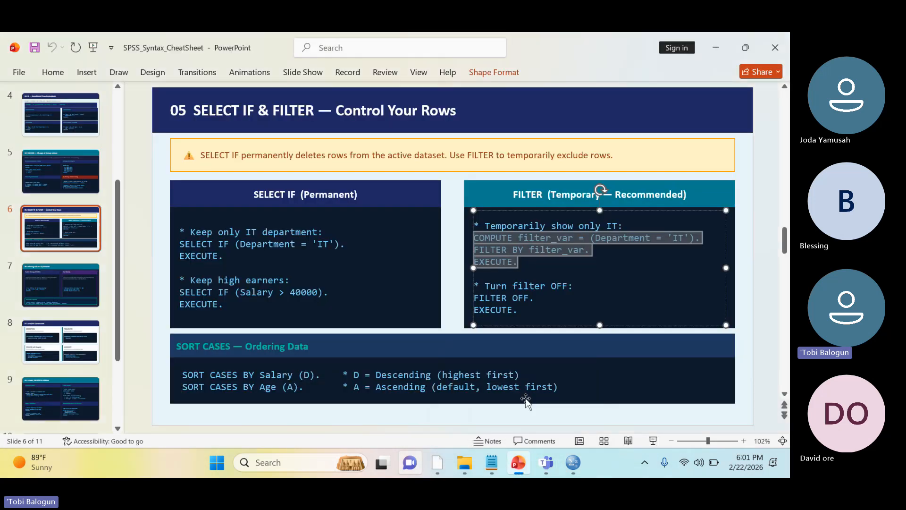
click(546, 314)
key(shift+Left)
key(shift+Left)
key(shift+Left)
key(shift+Left)
key(shift+Left)
key(shift+Left)
key(shift+Left)
key(shift+Left)
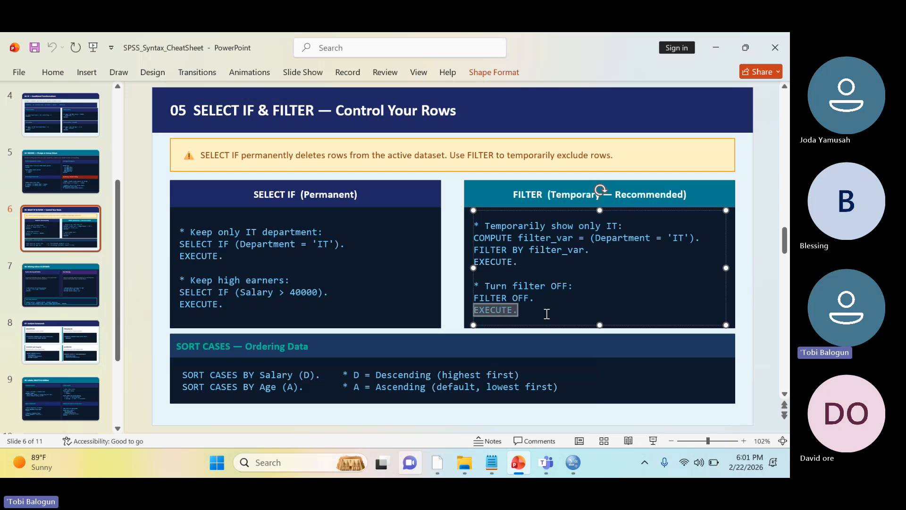
key(shift+Up)
key(ctrl+c)
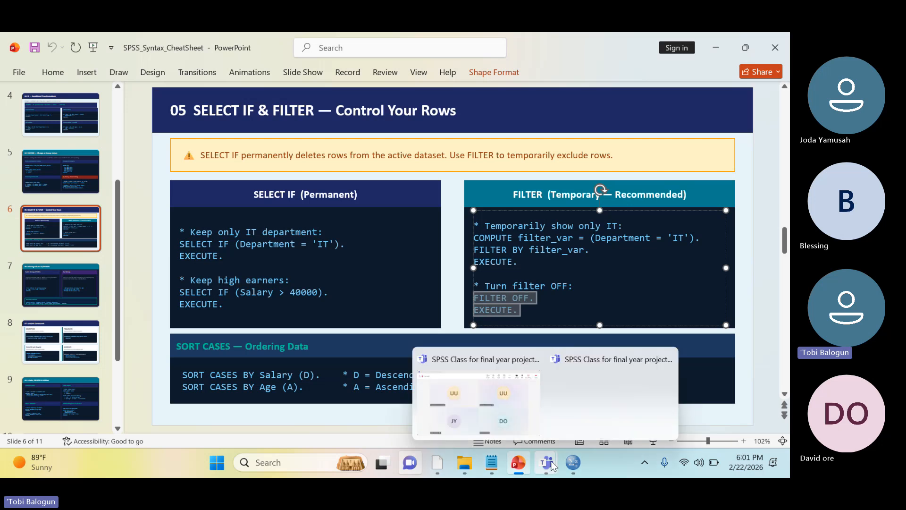
Switch to the SPSS syntax editor, paste the FILTER OFF and EXECUTE lines below the existing filter code, and run them
mouse_move(573, 462)
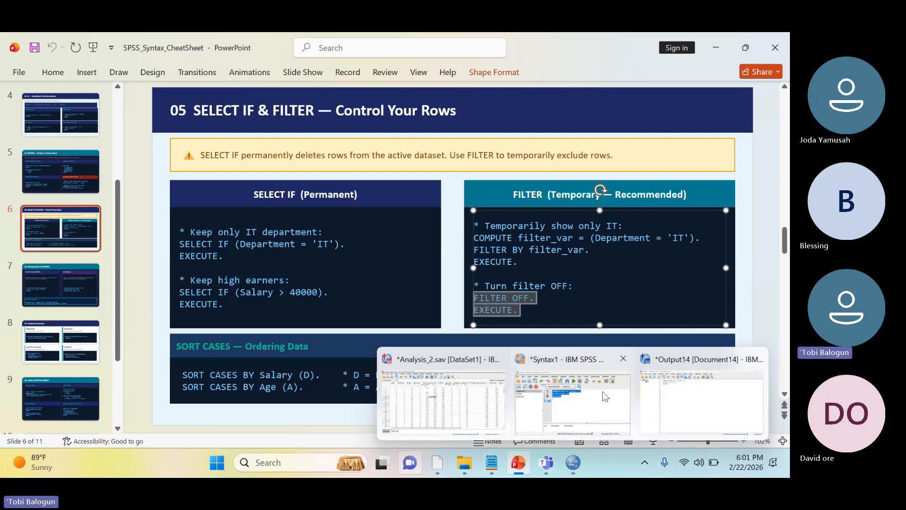
click(606, 397)
key(ctrl+v)
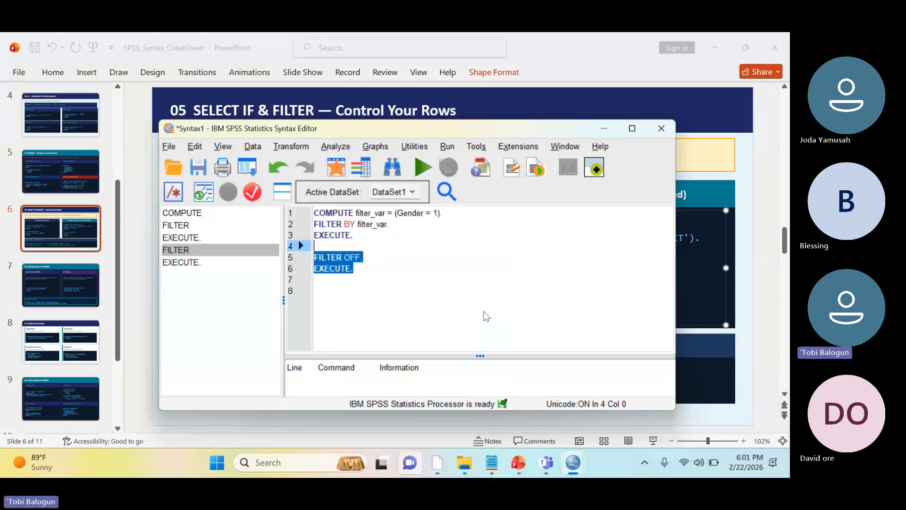
click(422, 167)
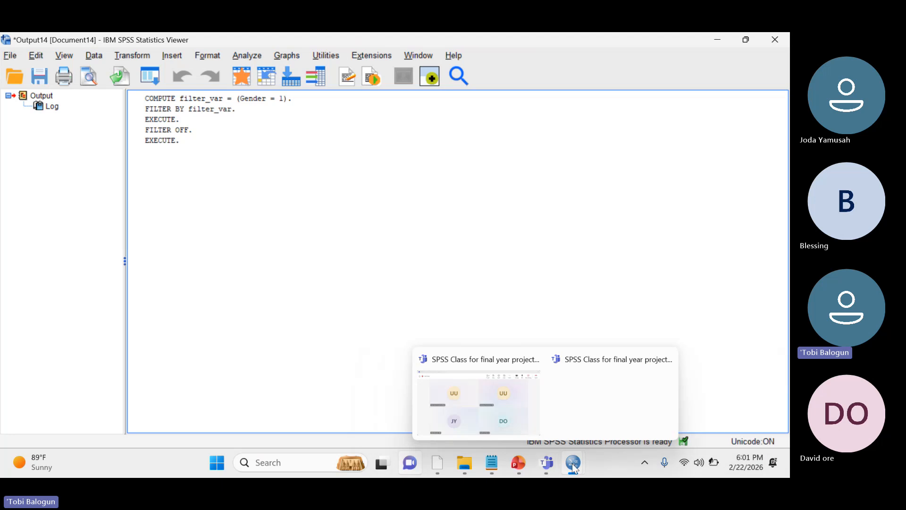
Return to the Analysis_2.sav data editor and check whether any cases are still filtered out
mouse_move(572, 463)
click(501, 410)
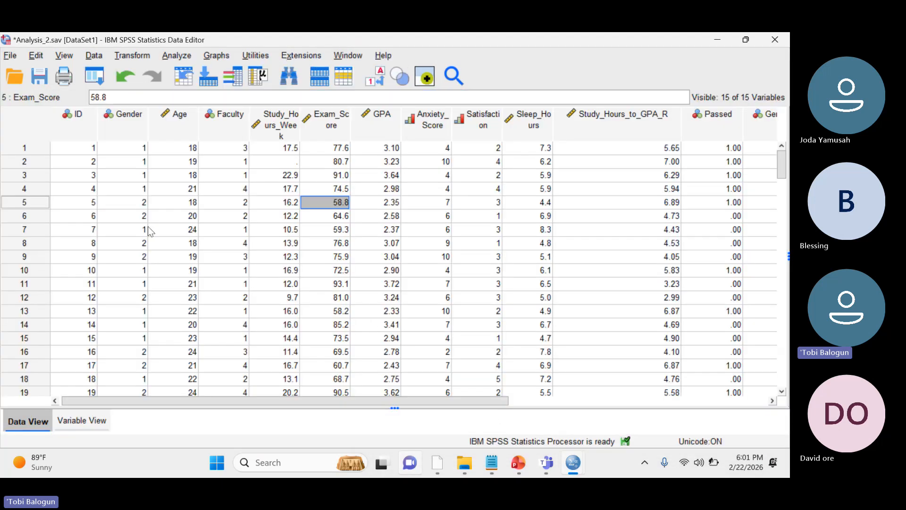
click(105, 192)
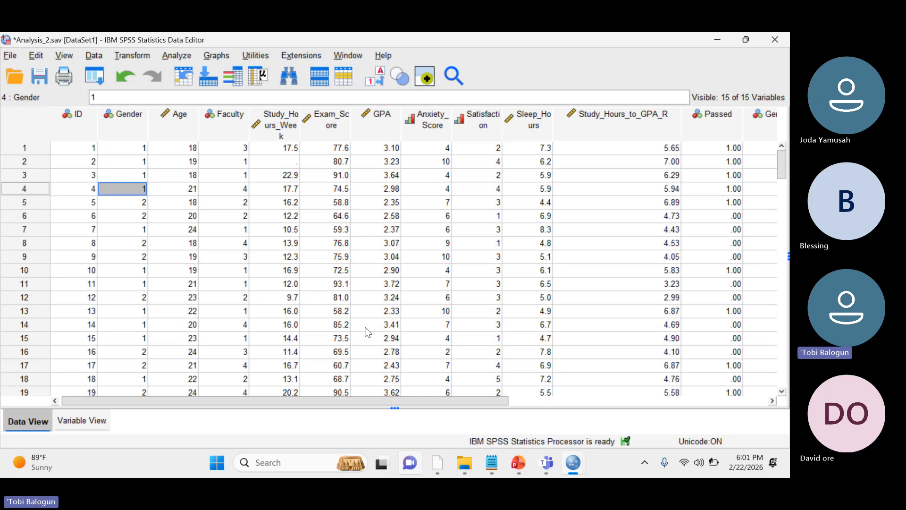
Switch back to the SELECT IF & FILTER slide of the SPSS_Syntax_CheatSheet presentation in PowerPoint
mouse_move(520, 463)
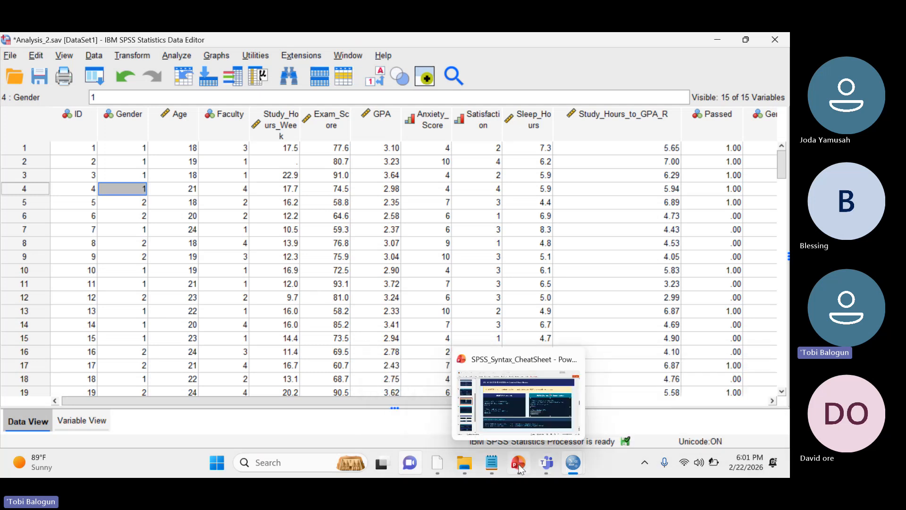
click(518, 431)
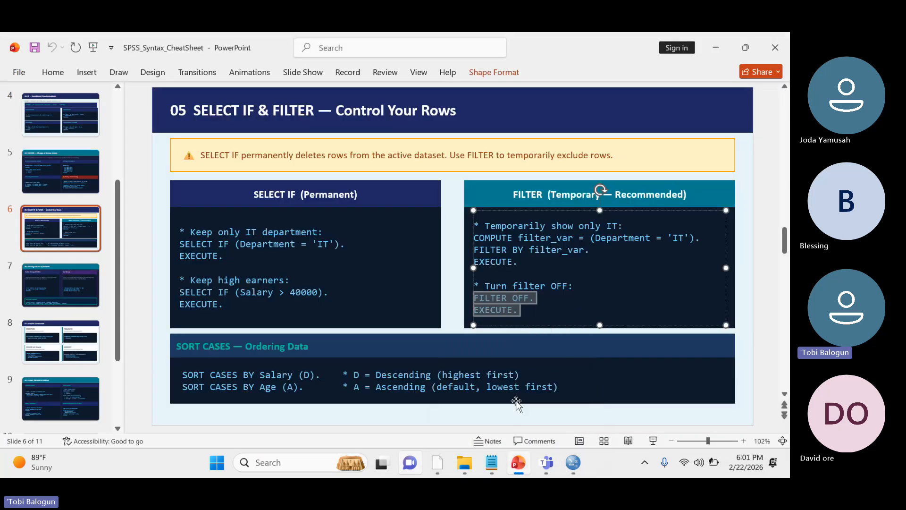